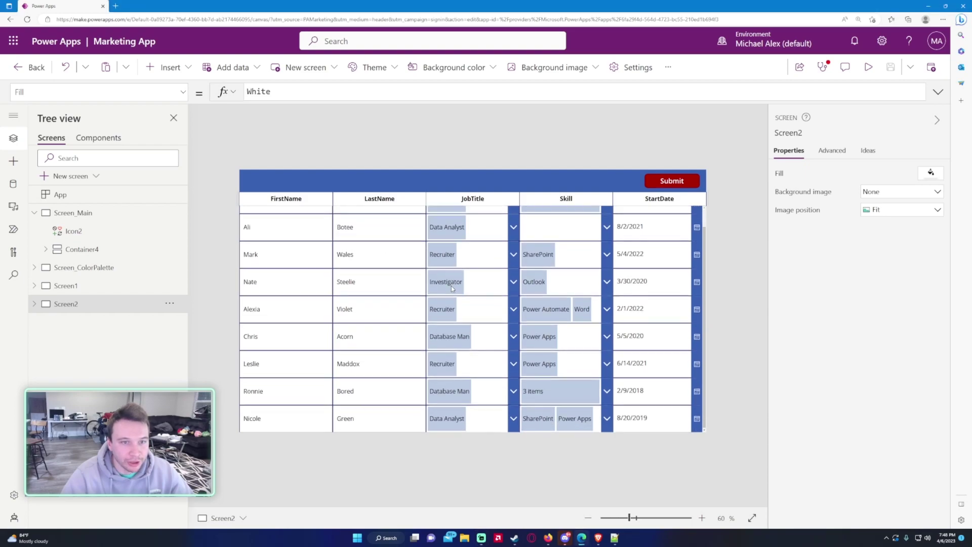
Step: Open the Marketing SharePoint site in a new browser tab
left_click(117, 5)
type("marketing")
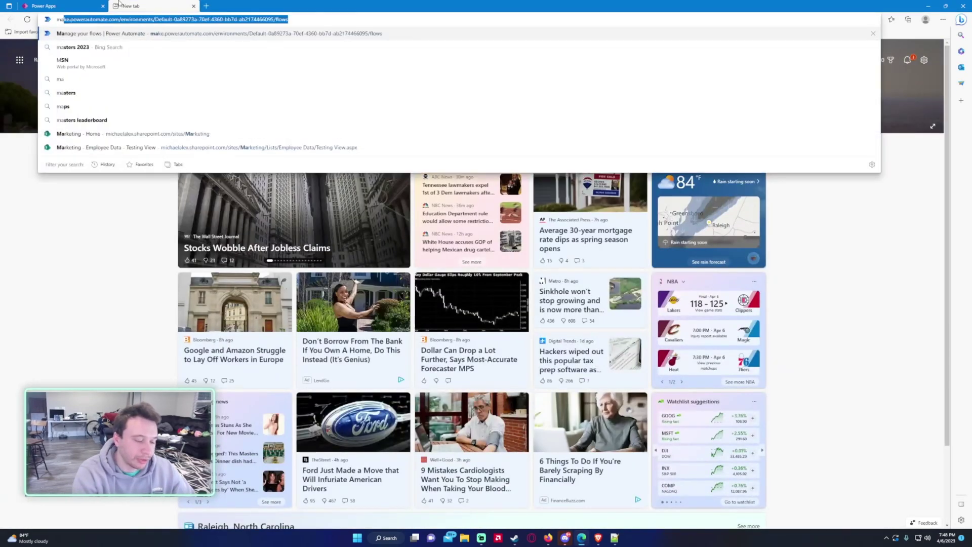
key("Down")
key("Return")
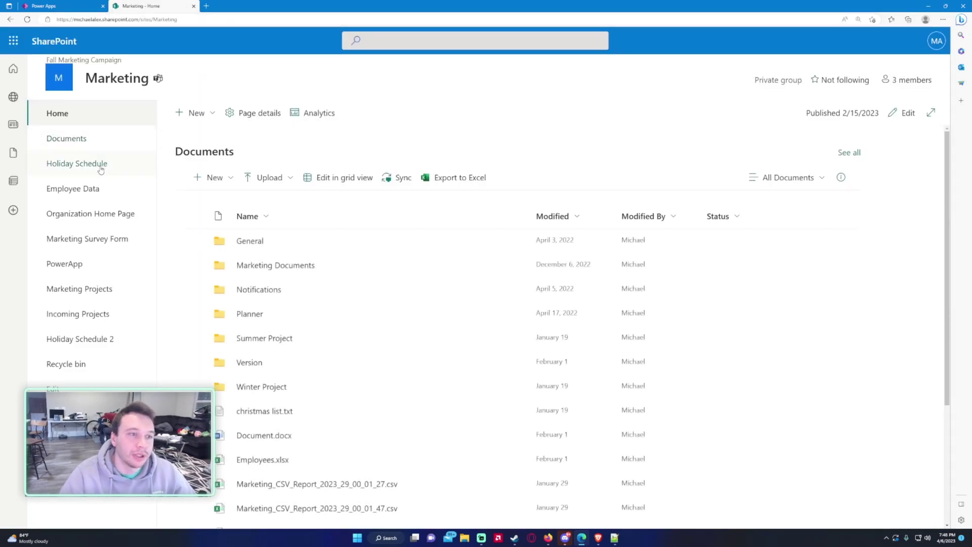
Step: Ungroup the Employee Data list by JobTitle, then return to the Power Apps Marketing App
left_click(96, 189)
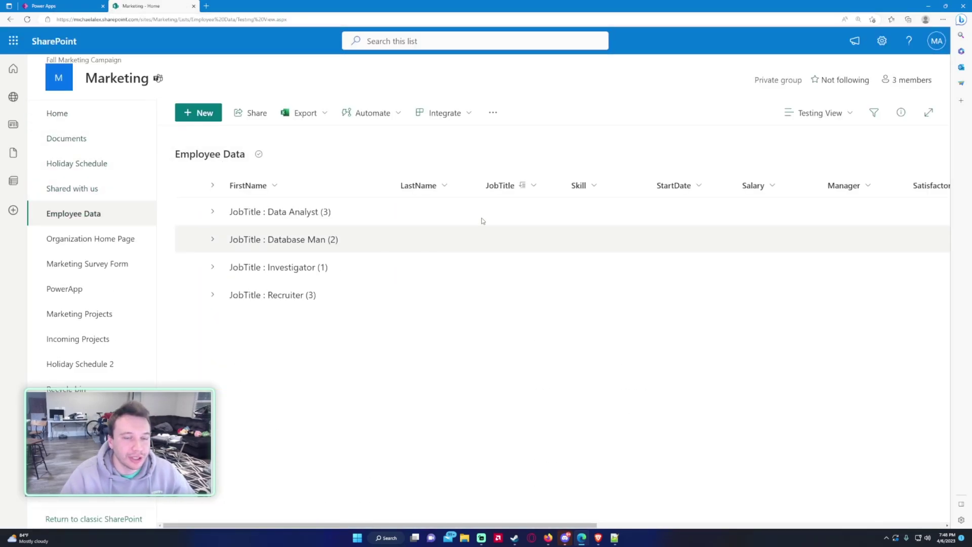
left_click(522, 191)
left_click(515, 266)
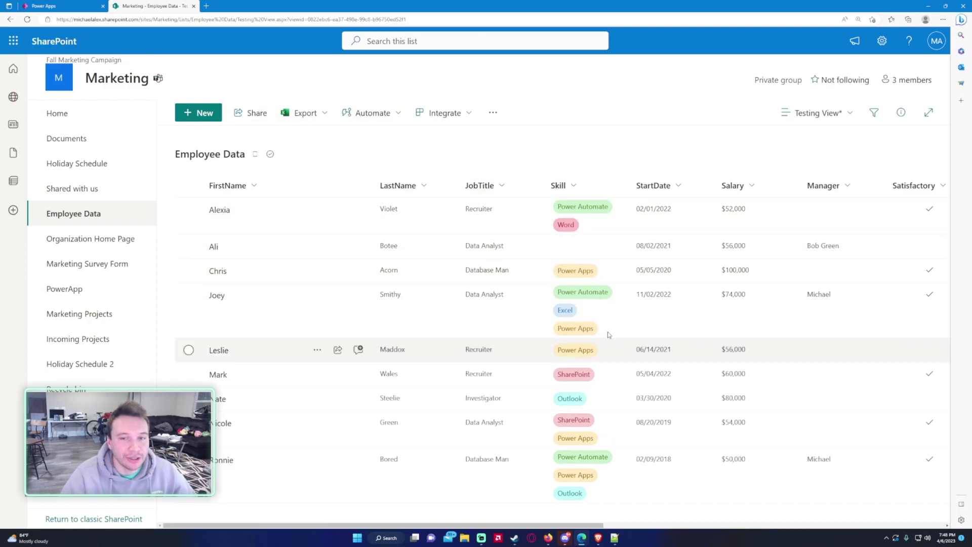
left_click(74, 5)
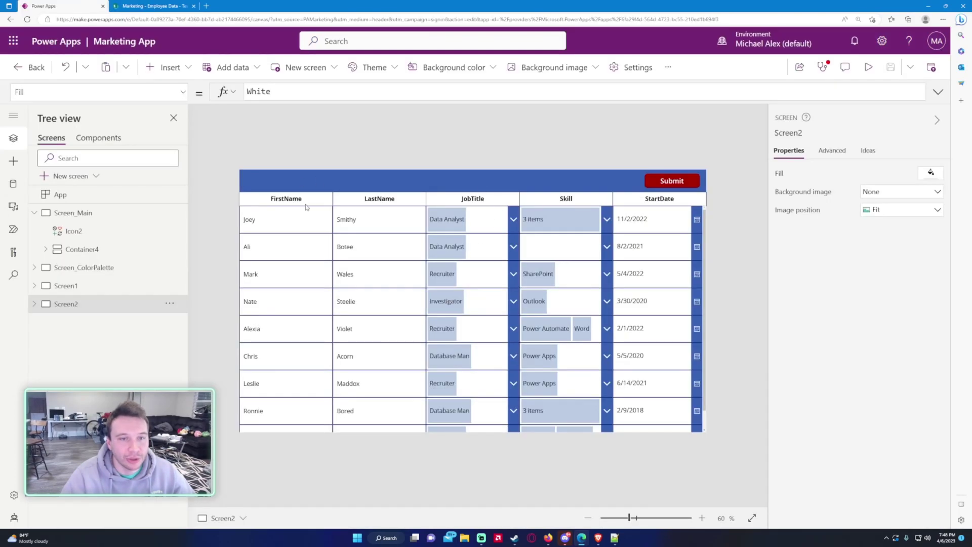
Step: Review the gallery rows and expand Screen2 to reveal Button1, Gallery2, and the StartDate and Skill labels
scroll(375, 243, "down", 1)
scroll(436, 263, "up", 1)
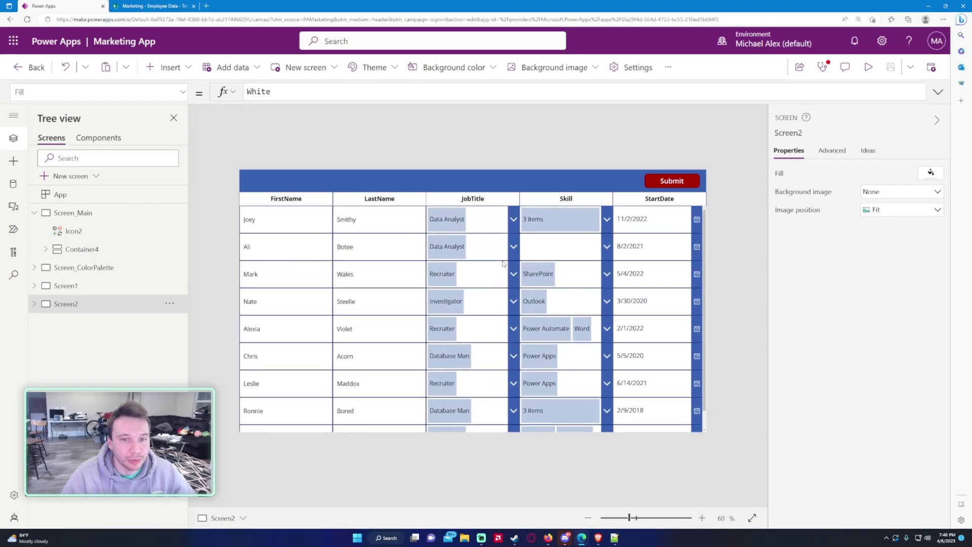
scroll(473, 287, "down", 1)
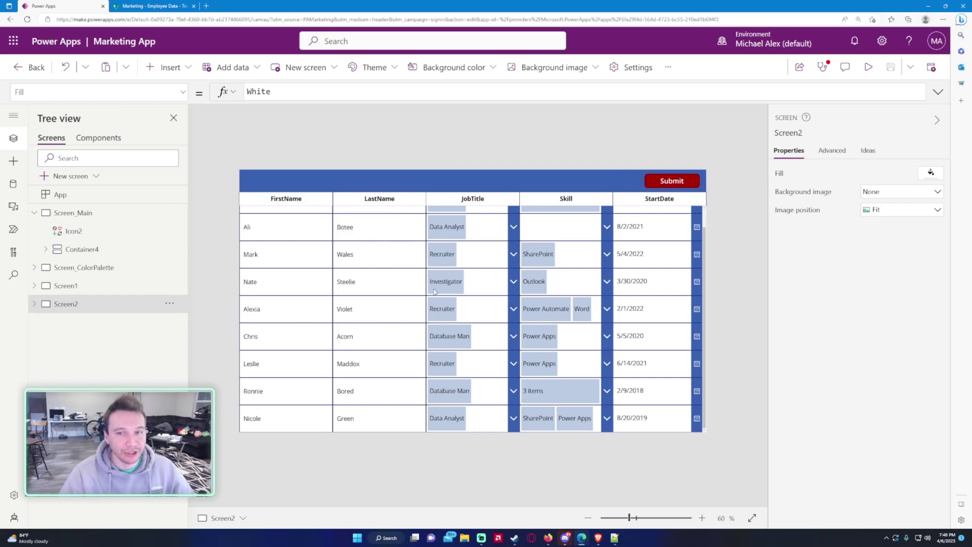
left_click(35, 304)
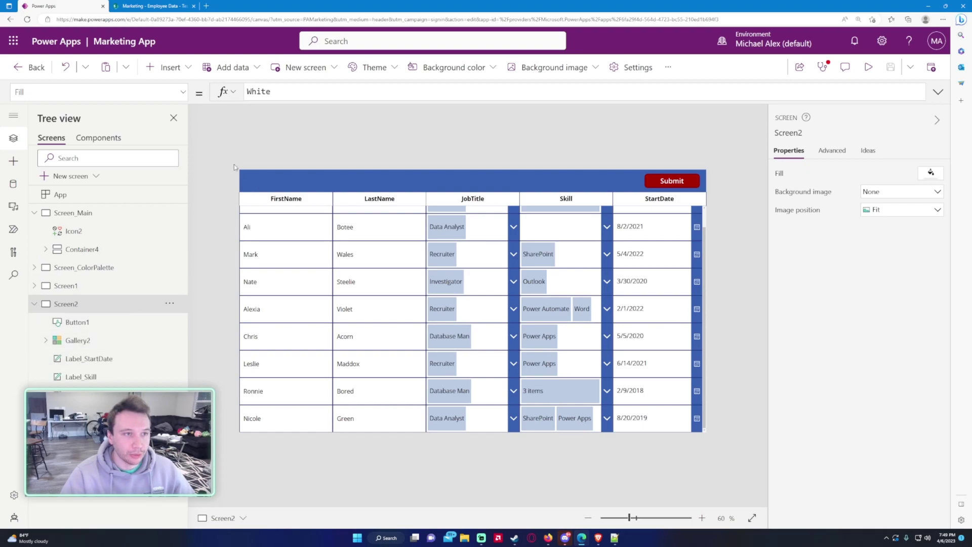
Step: Insert a button and place it at the left end of the header
left_click(170, 67)
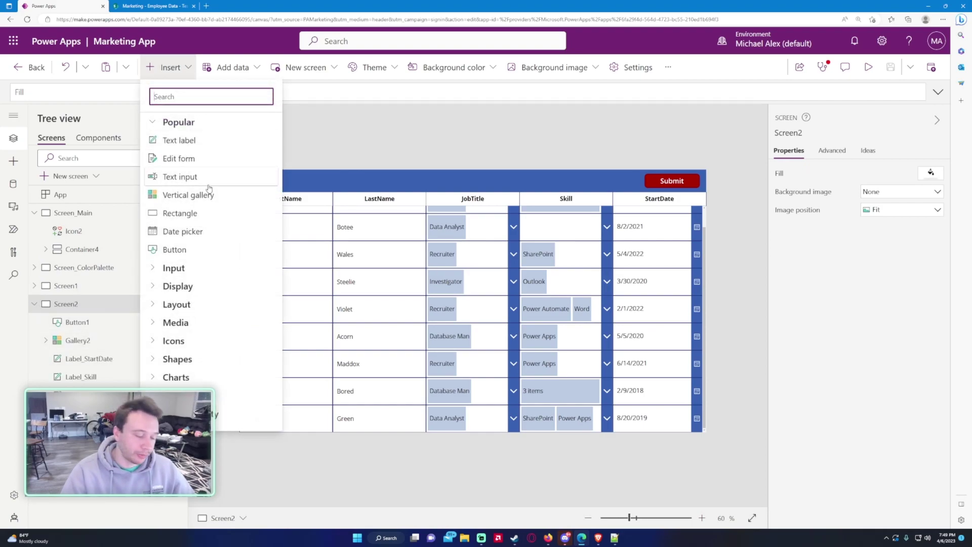
type("button")
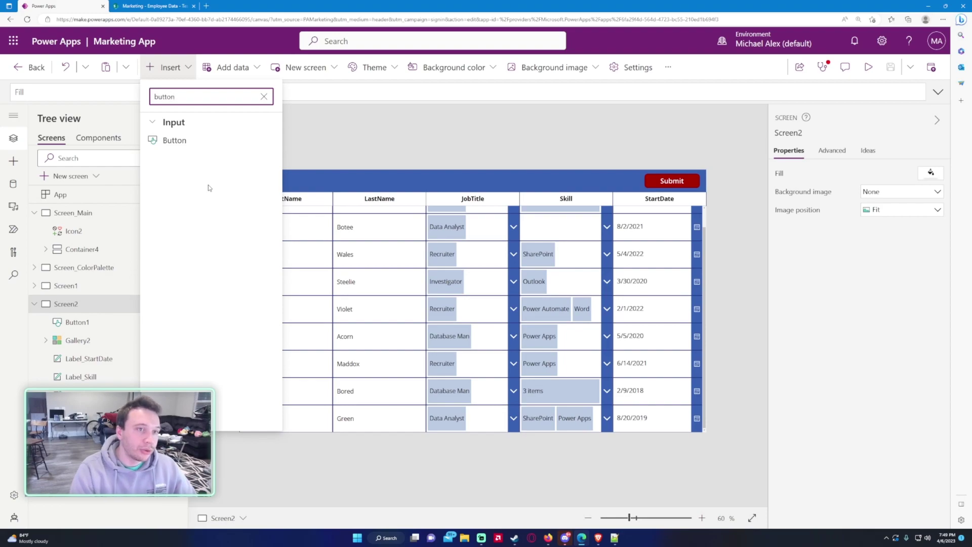
key("Escape")
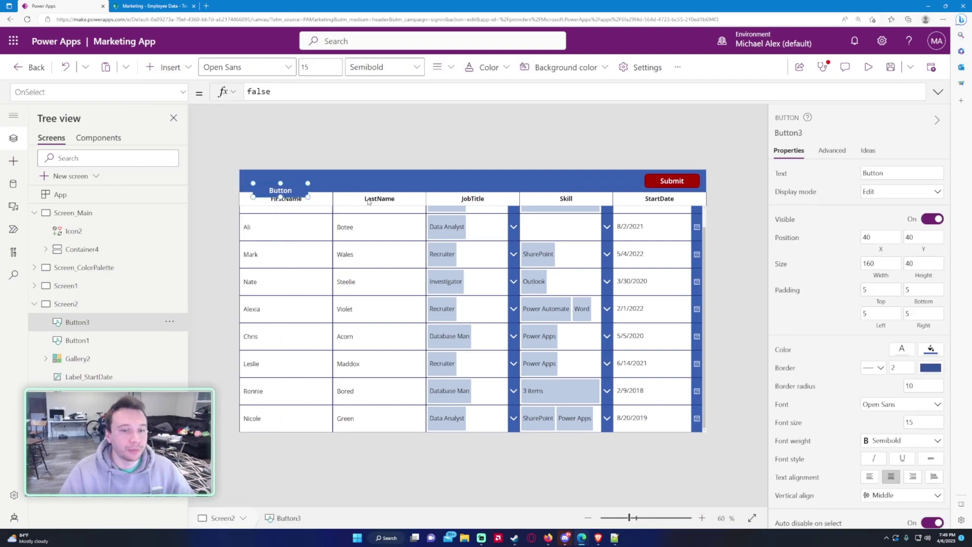
left_click_drag(302, 192, 300, 183)
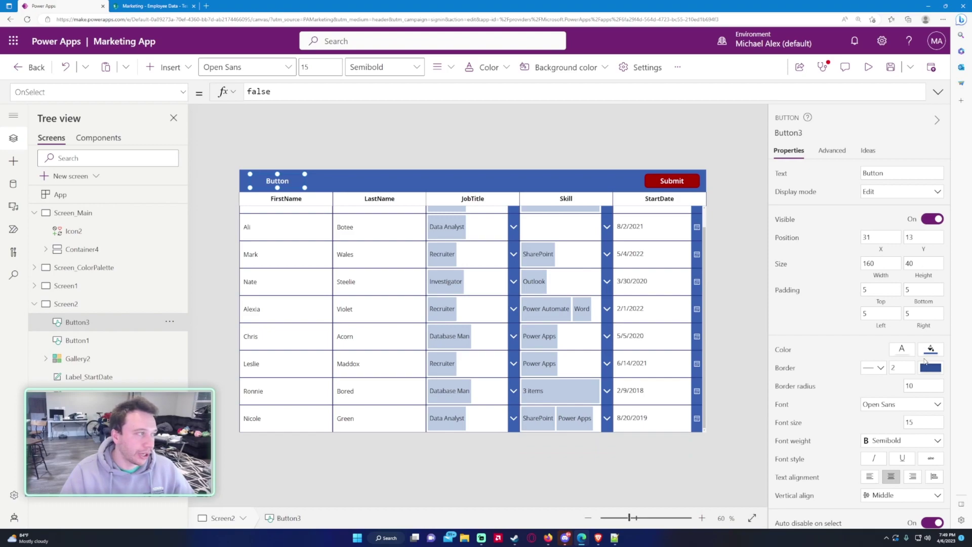
Step: Make the new button green with the caption 'New Record'
left_click(929, 353)
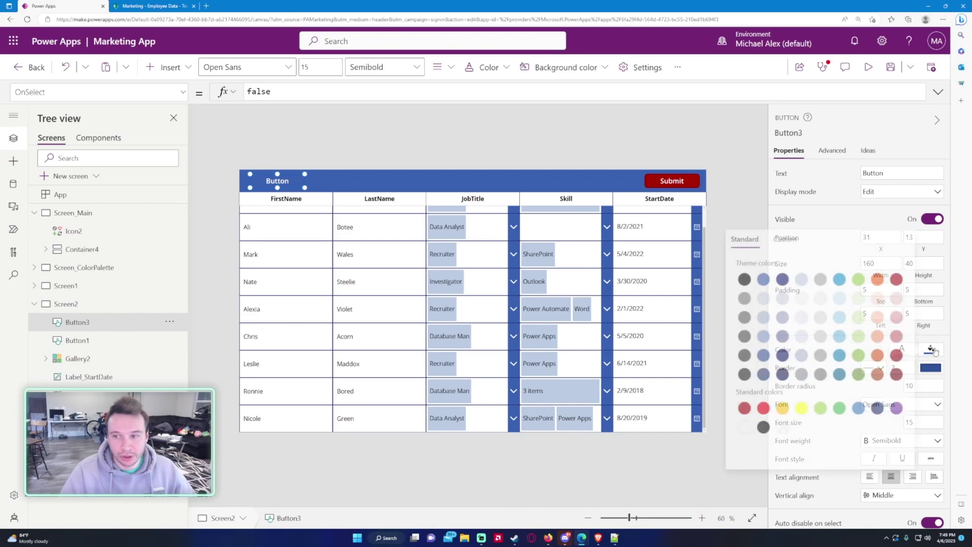
left_click(854, 280)
left_click(454, 159)
left_click(292, 178)
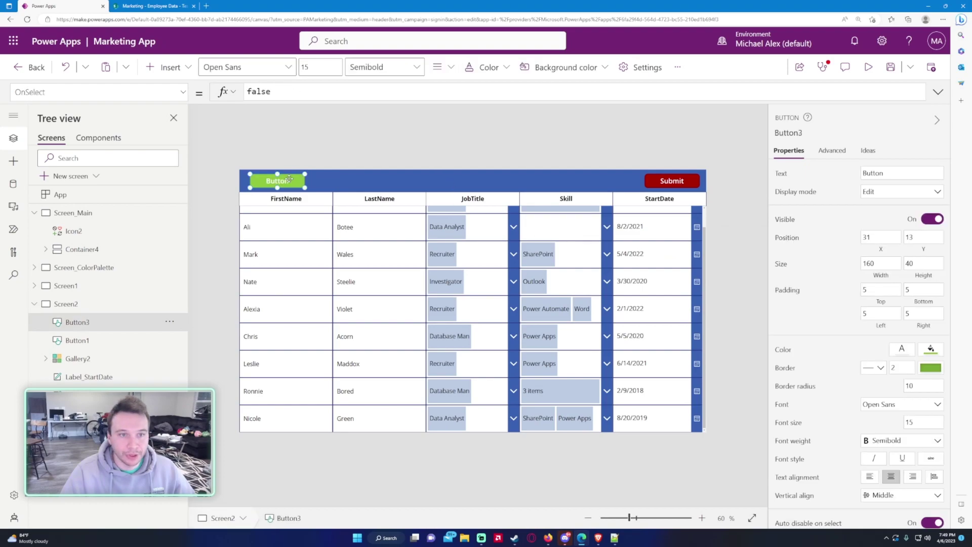
left_click_drag(889, 172, 857, 172)
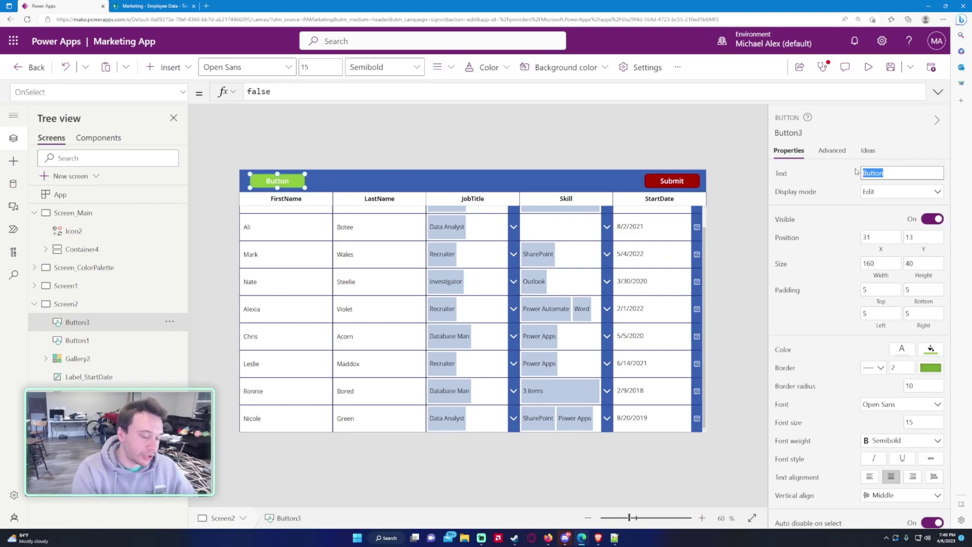
type("S")
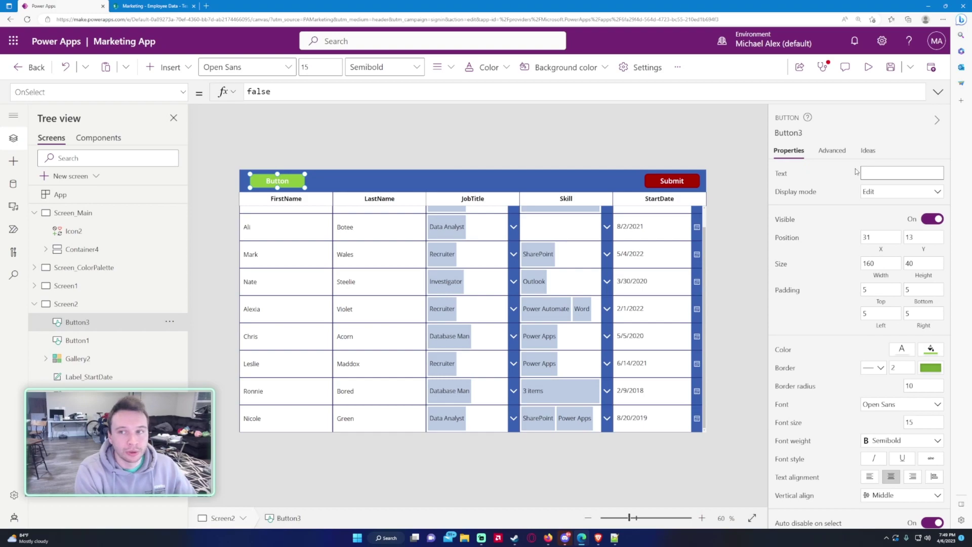
type("ew Record")
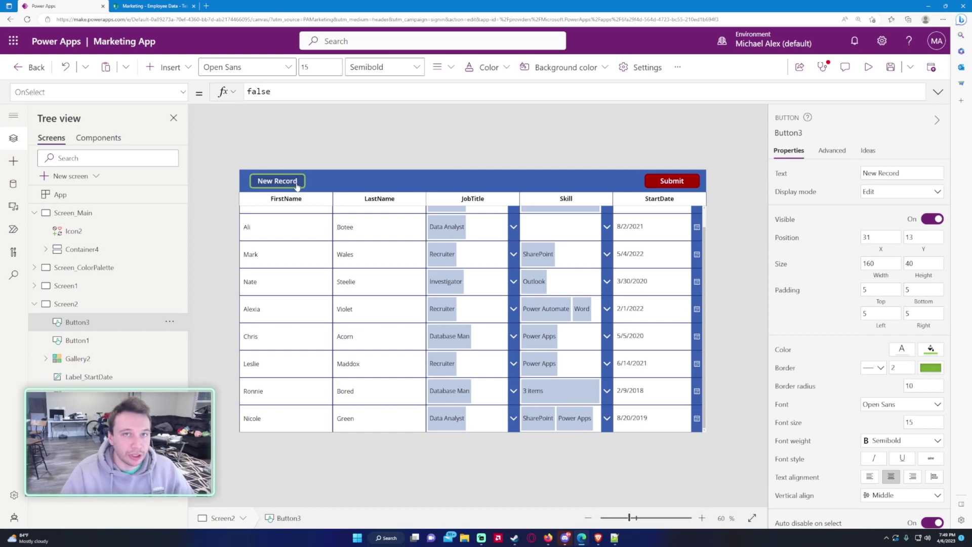
left_click(297, 184)
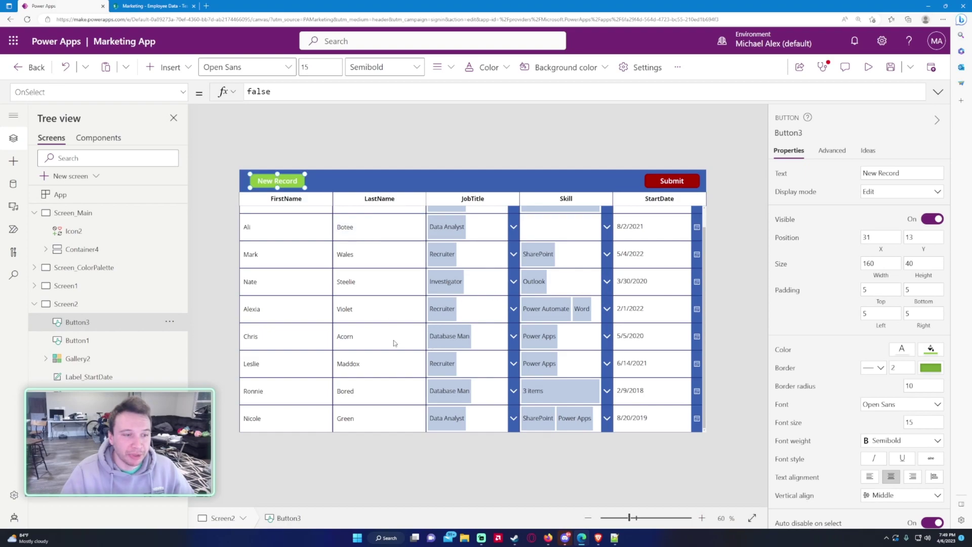
Step: Rename Button3 to Button_New_Record and Button1 to Button_Submit
double_click(76, 322)
type("Button")
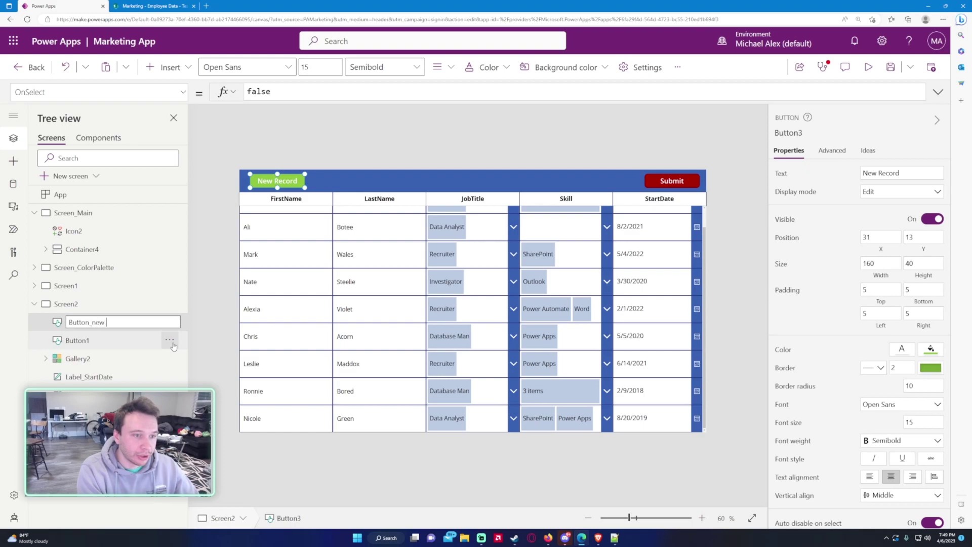
type("_New_Record")
double_click(90, 336)
type("B")
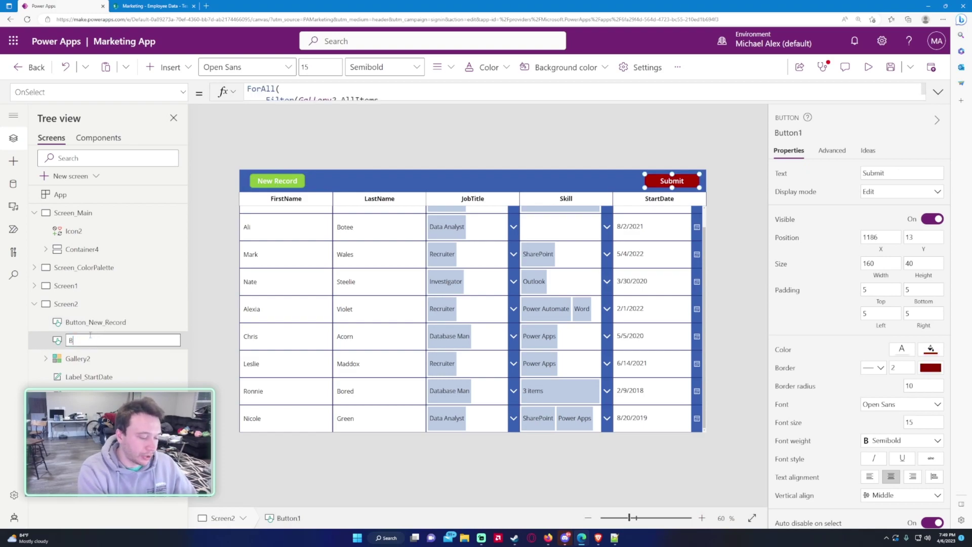
type("utton_Submit")
key("Return")
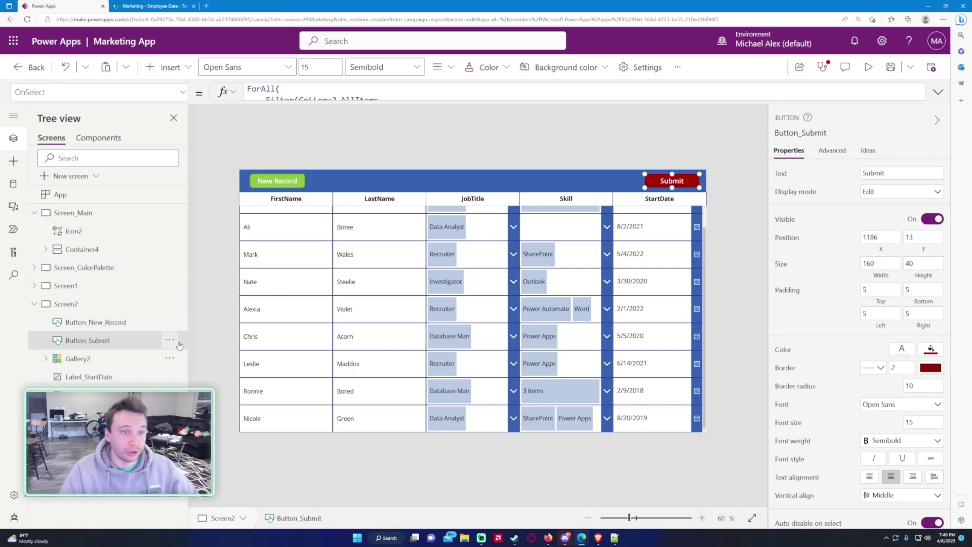
left_click(279, 187)
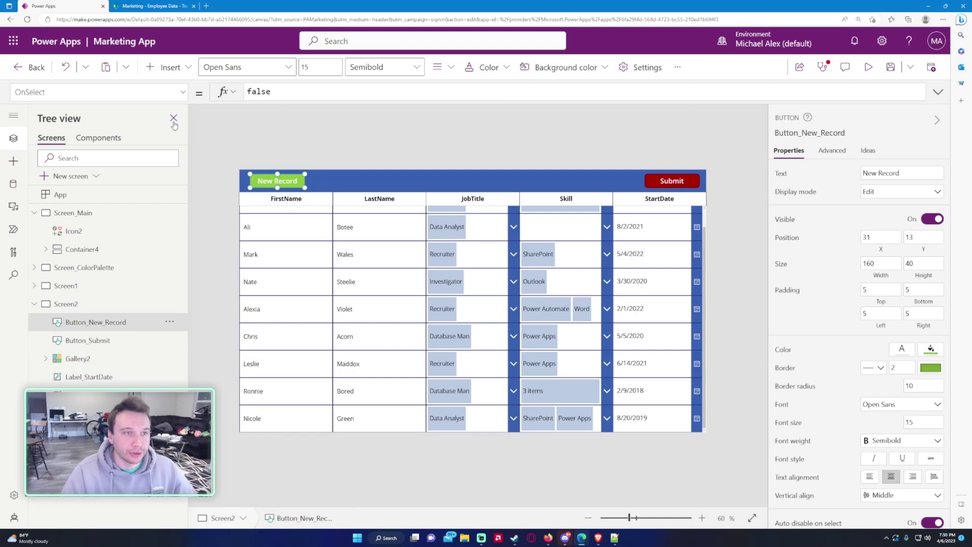
Step: Insert a rectangle stretched across the whole screen
left_click(166, 67)
left_click(182, 213)
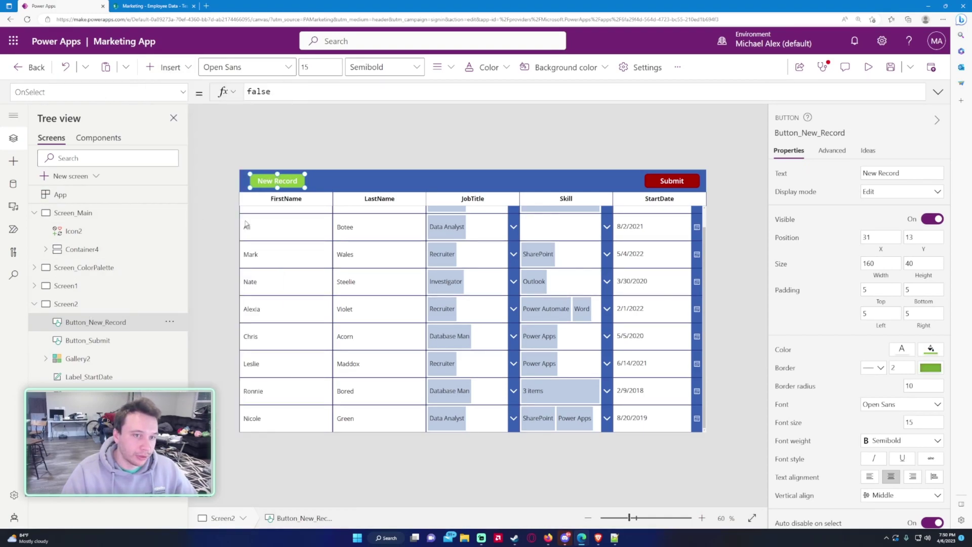
left_click_drag(294, 213, 824, 488)
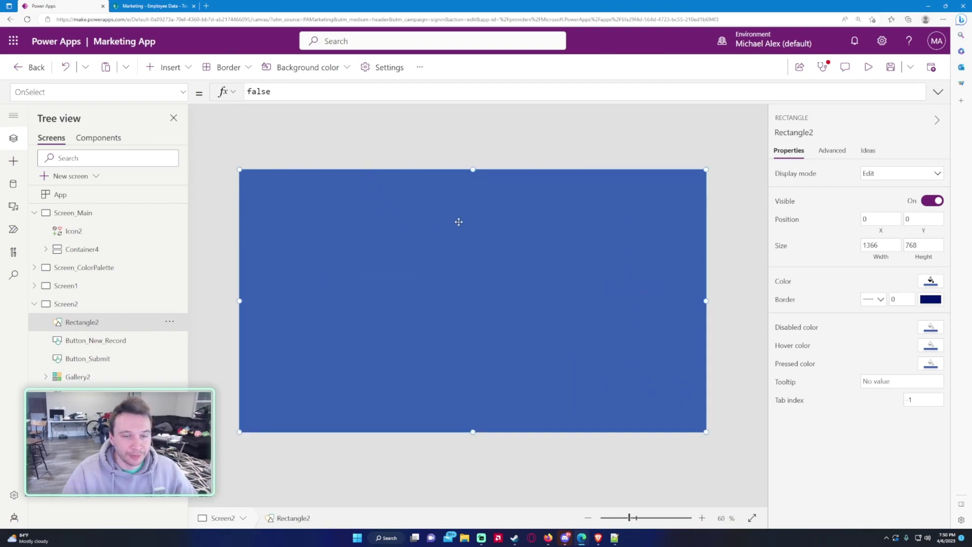
Step: Give the rectangle a light grey Fill with 0.5 alpha
left_click(183, 92)
scroll(143, 162, "down", 3)
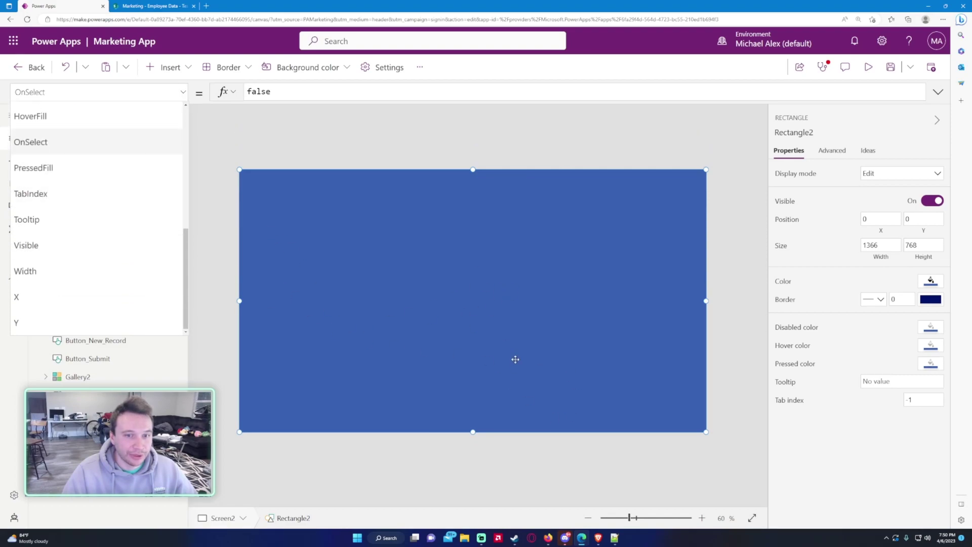
scroll(71, 253, "up", 3)
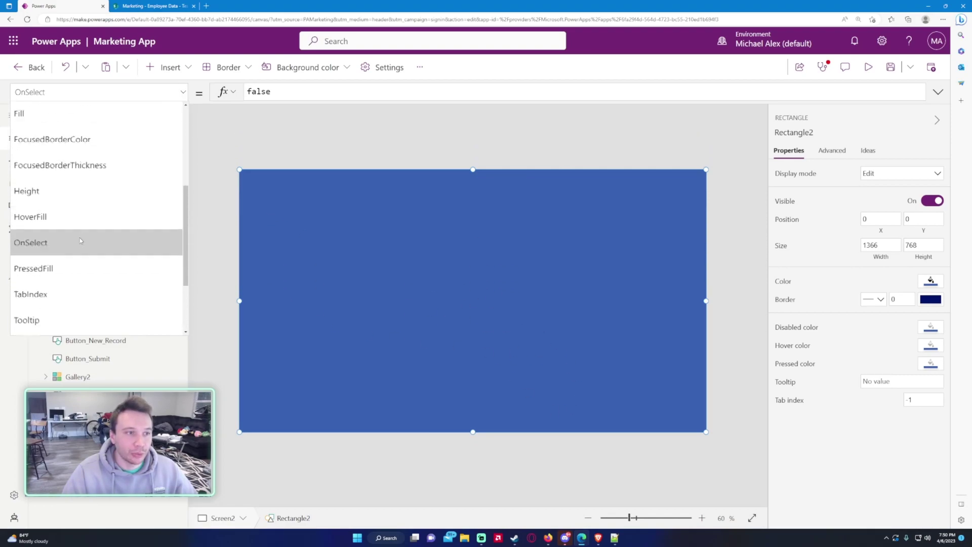
left_click(30, 187)
double_click(334, 91)
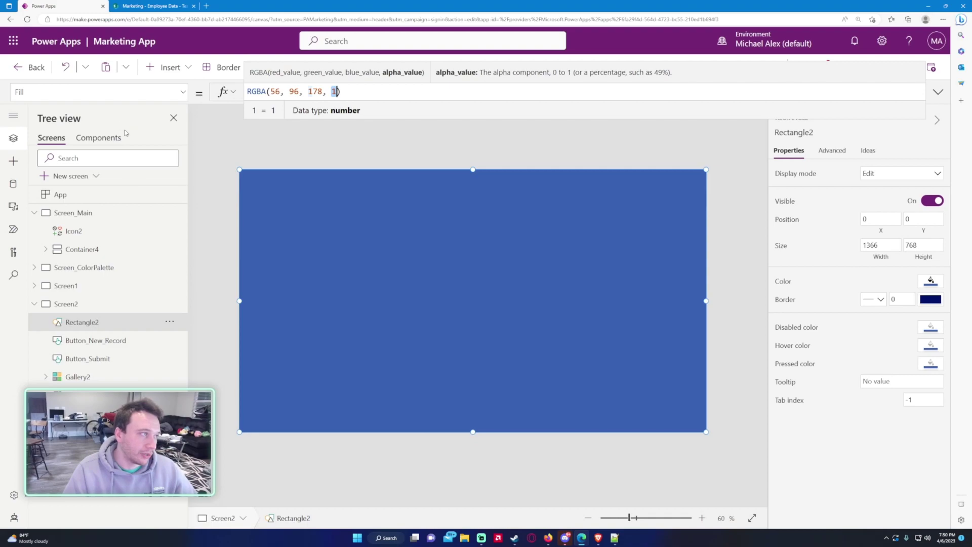
type(".5")
key("BackSpace")
type("3")
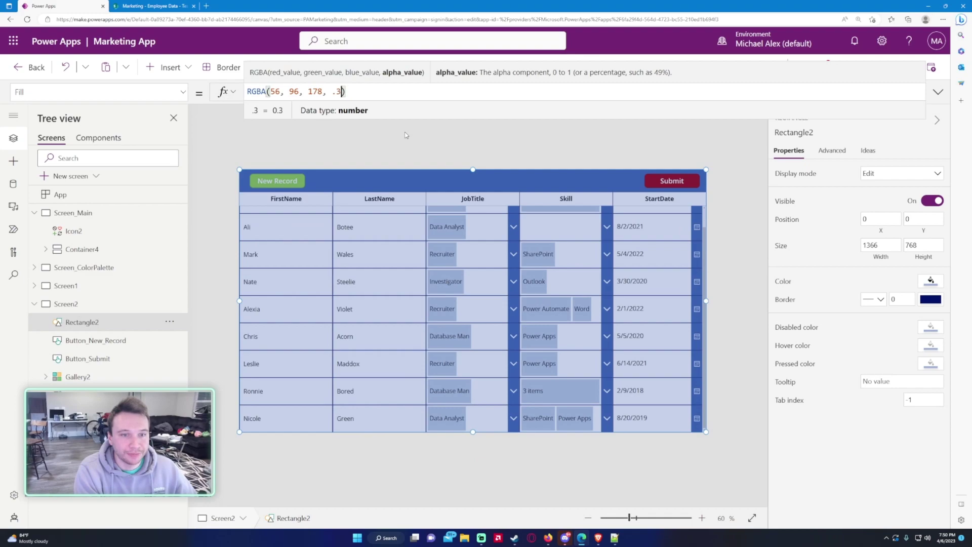
key("ctrl+a")
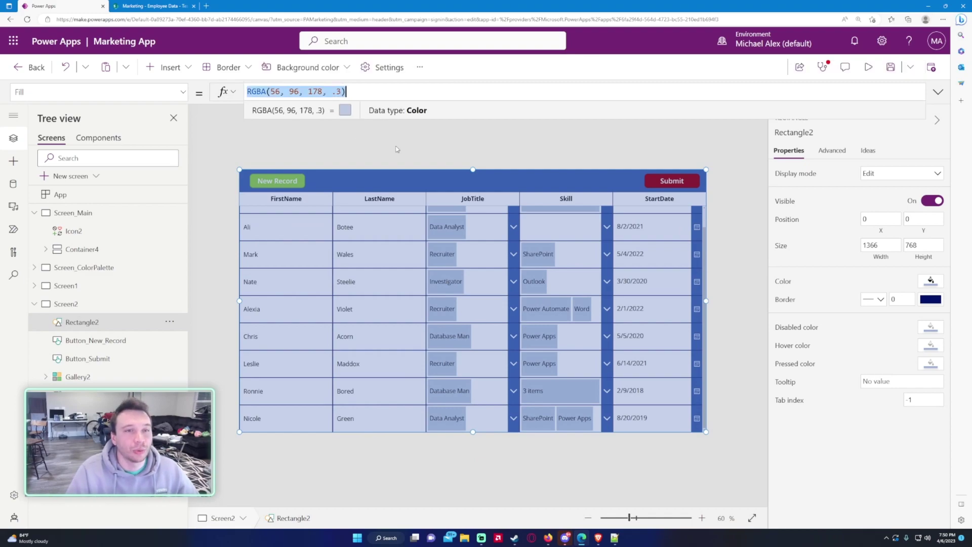
left_click(931, 282)
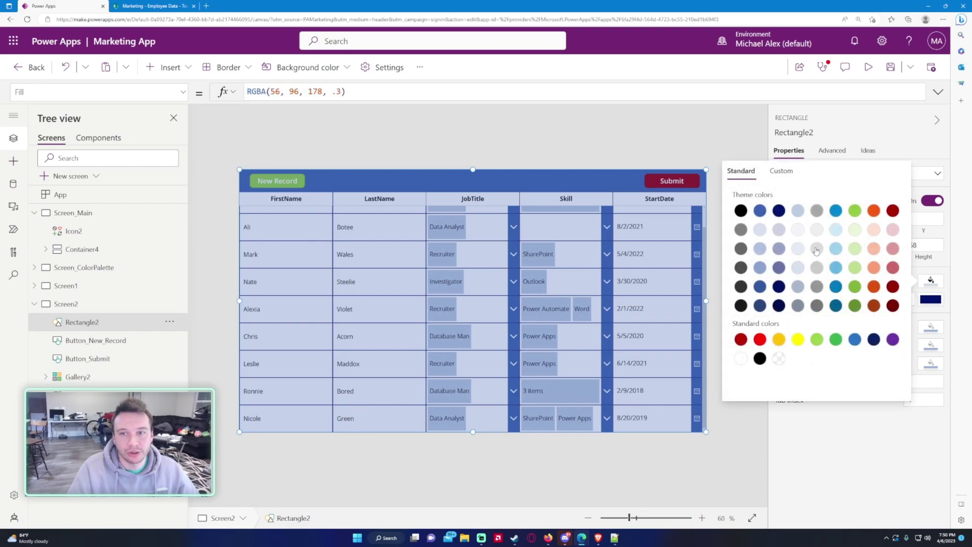
left_click(816, 248)
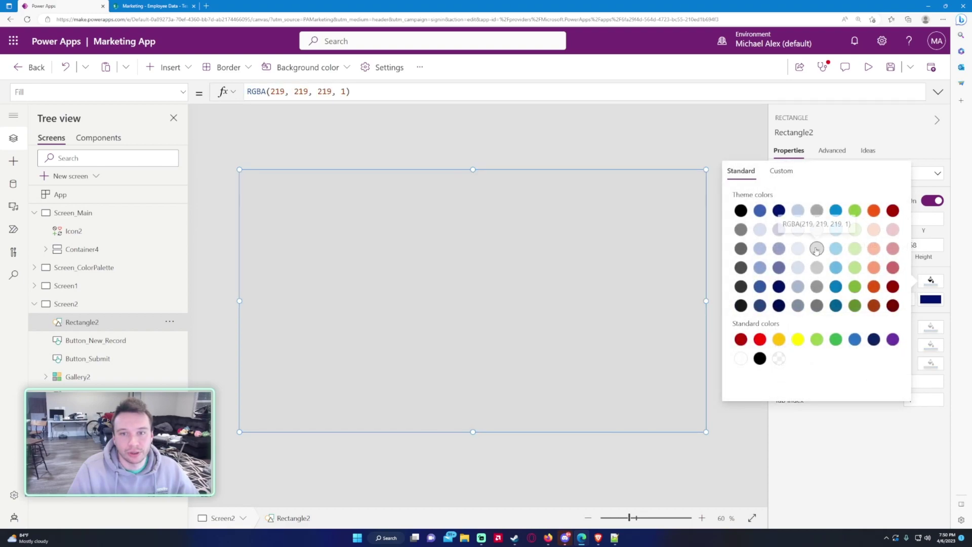
double_click(344, 91)
type(".5")
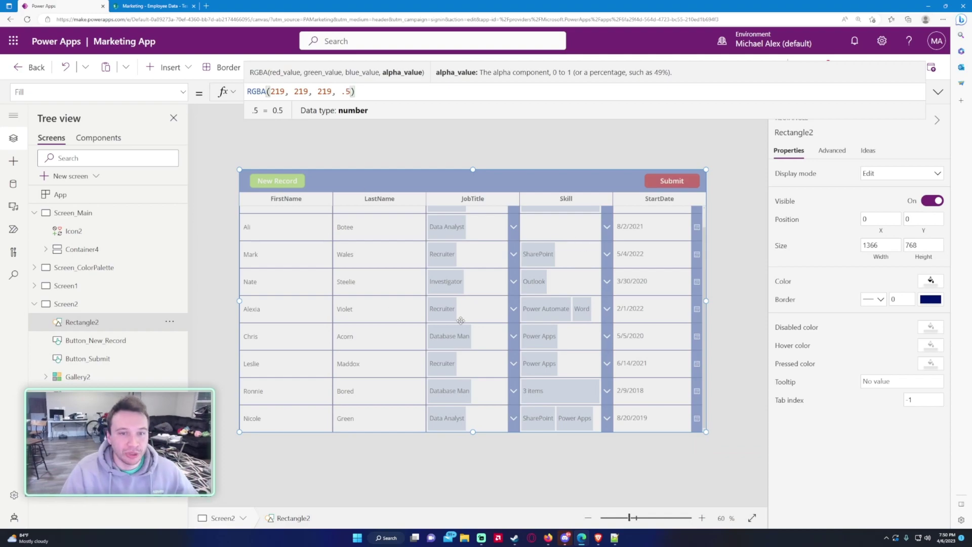
left_click(193, 269)
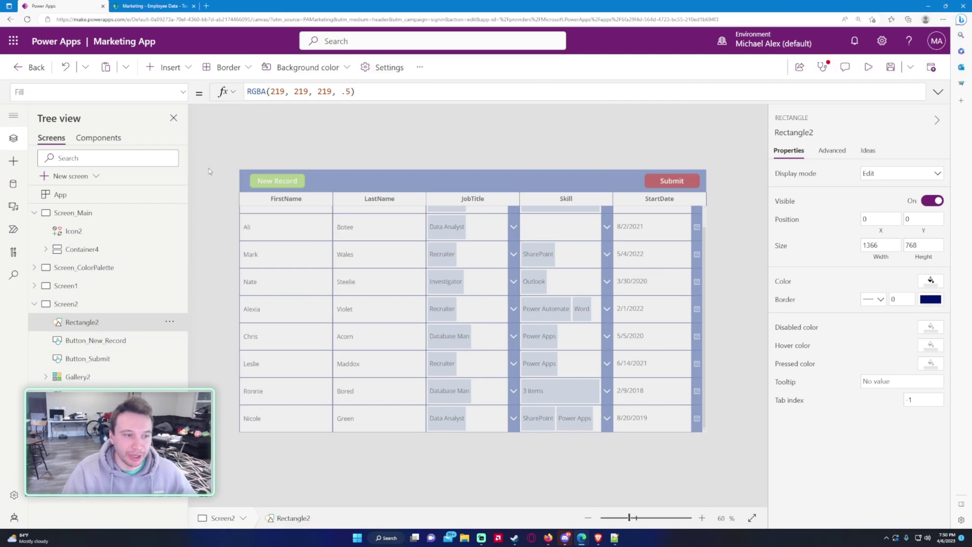
Step: Set the rectangle's Visible property to false
left_click(183, 92)
left_click(65, 275)
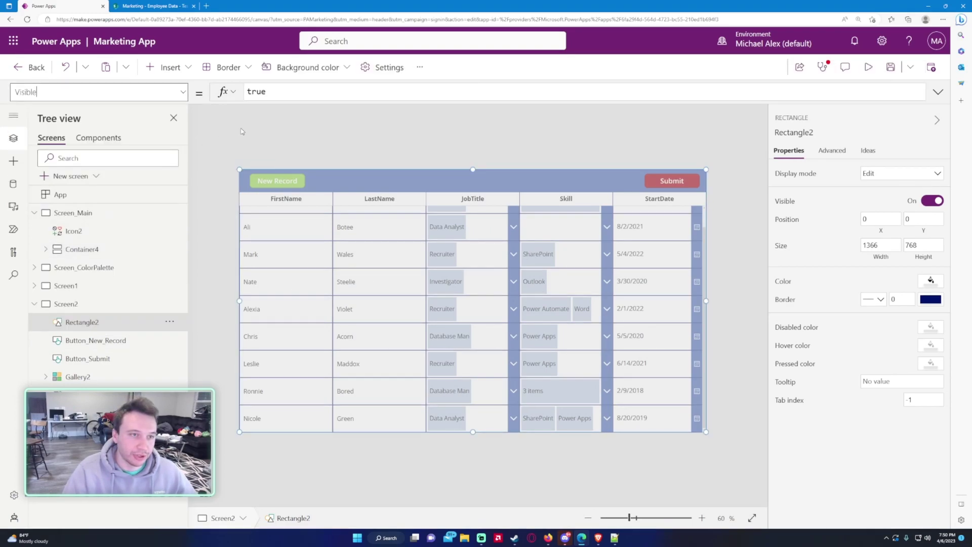
double_click(256, 91)
type("false")
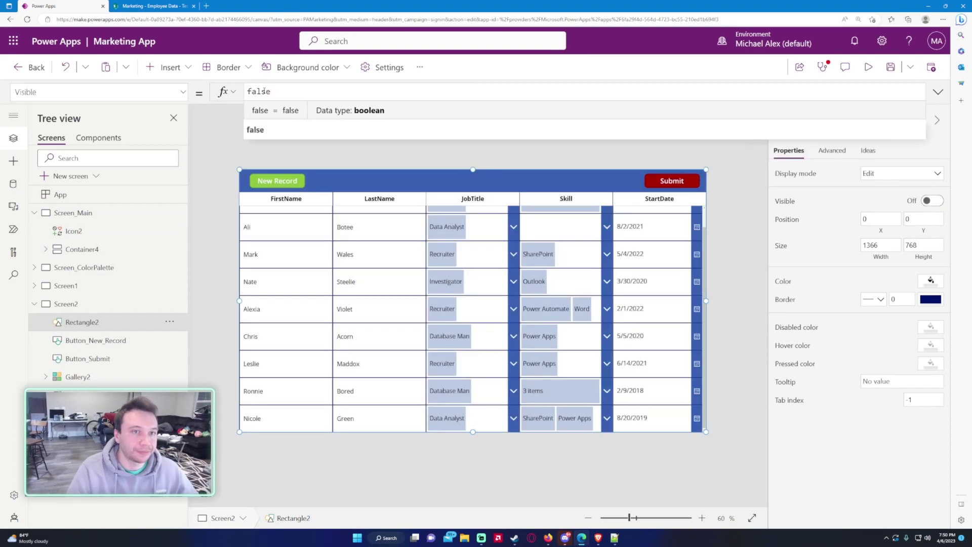
Step: Rename the rectangle Rectangle_Background
double_click(129, 322)
left_click(129, 321)
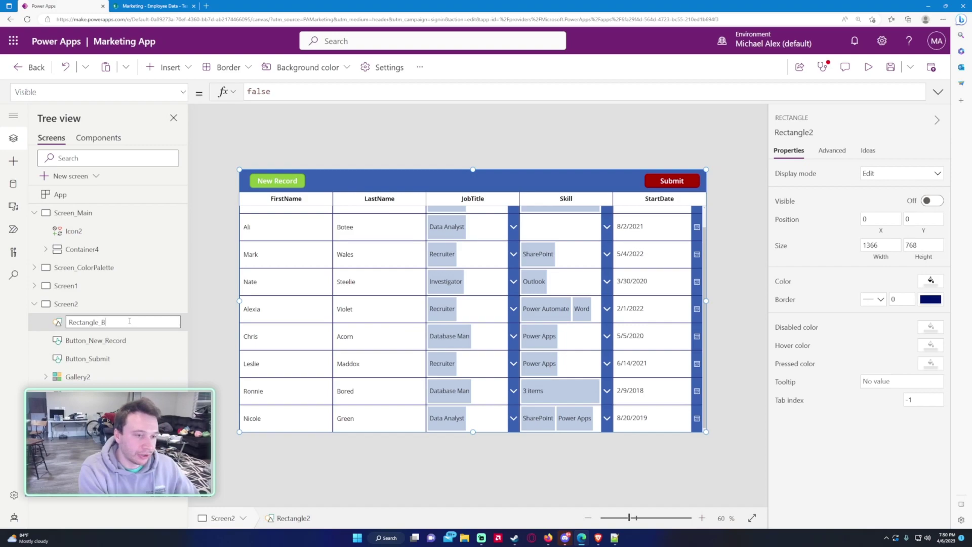
type("_Background")
key("Return")
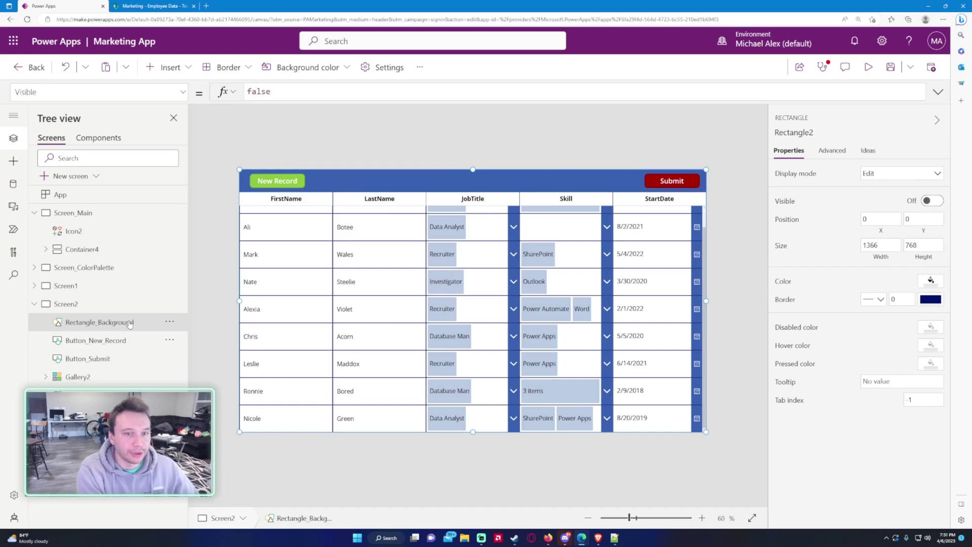
Step: Insert a rectangle and size it to 662 by 585 over the gallery
left_click(167, 68)
left_click(207, 214)
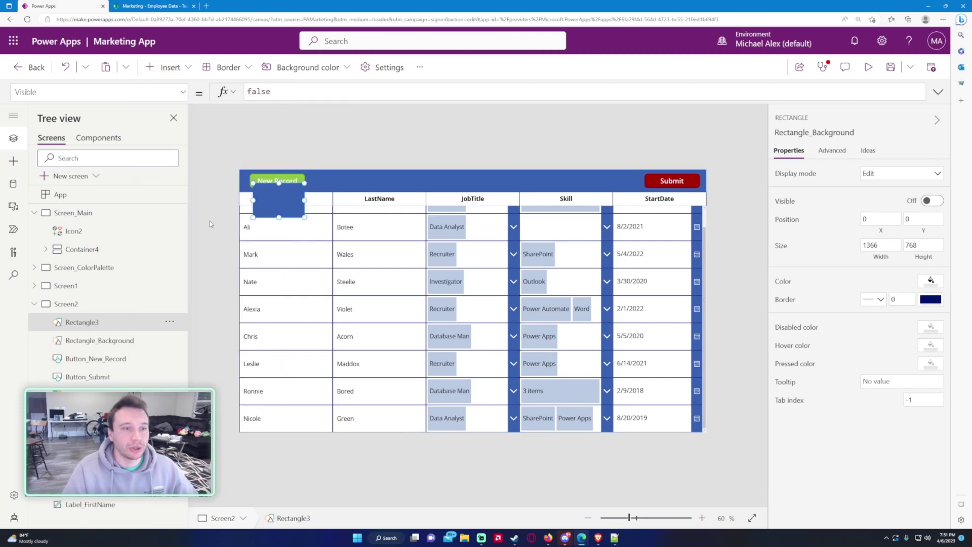
left_click_drag(267, 194, 613, 421)
left_click_drag(528, 327, 495, 329)
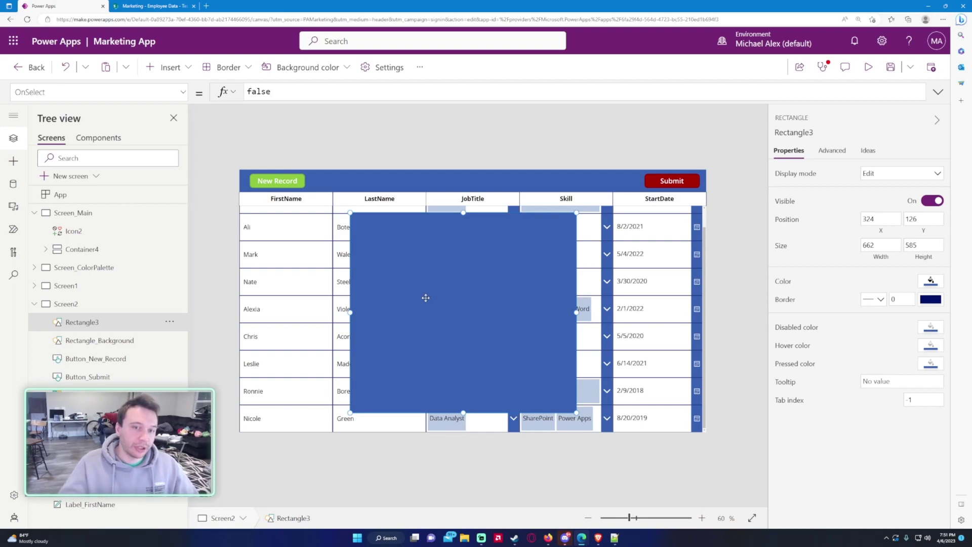
Step: Rename the new rectangle Rectangle_PopUp
double_click(117, 321)
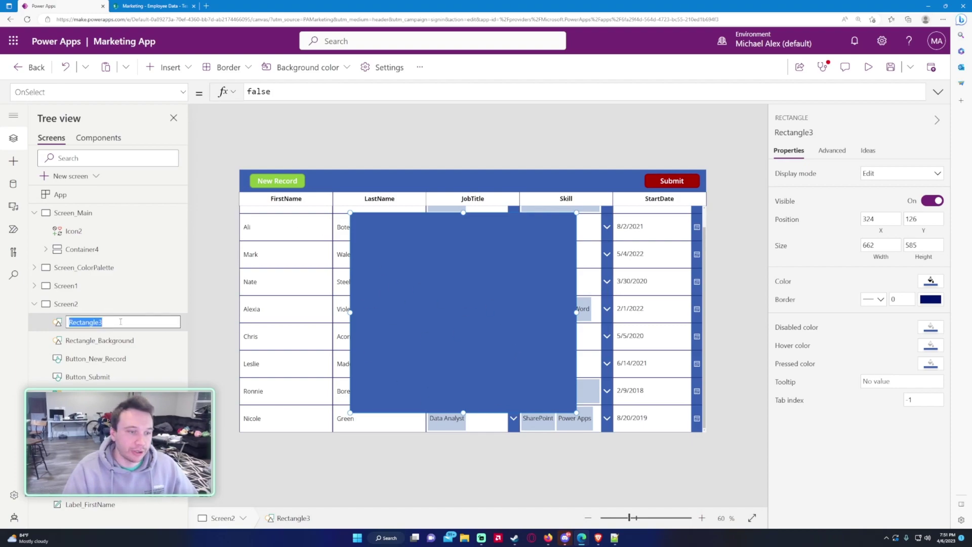
left_click(122, 326)
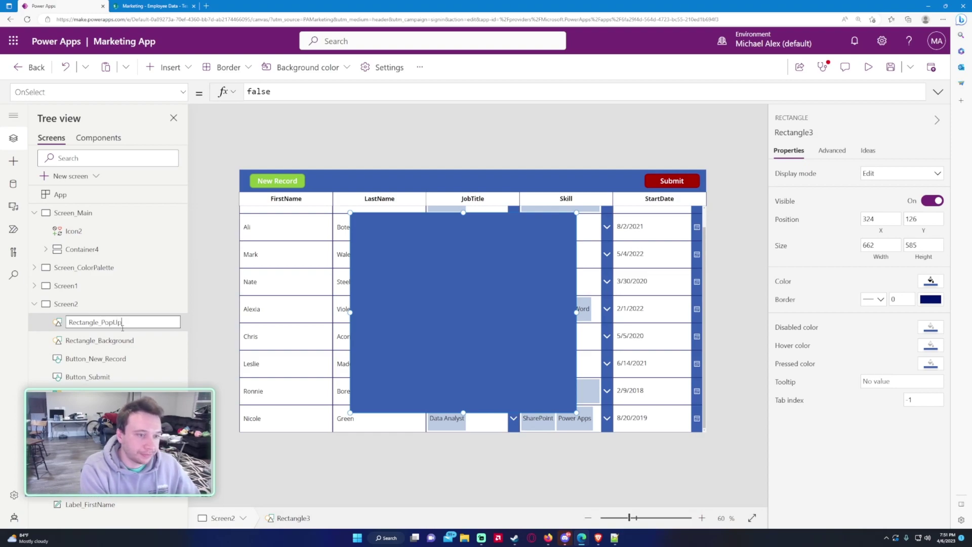
key("Return")
Step: Give the pop-up rectangle a pale blue-grey fill and nudge it into place
left_click(930, 282)
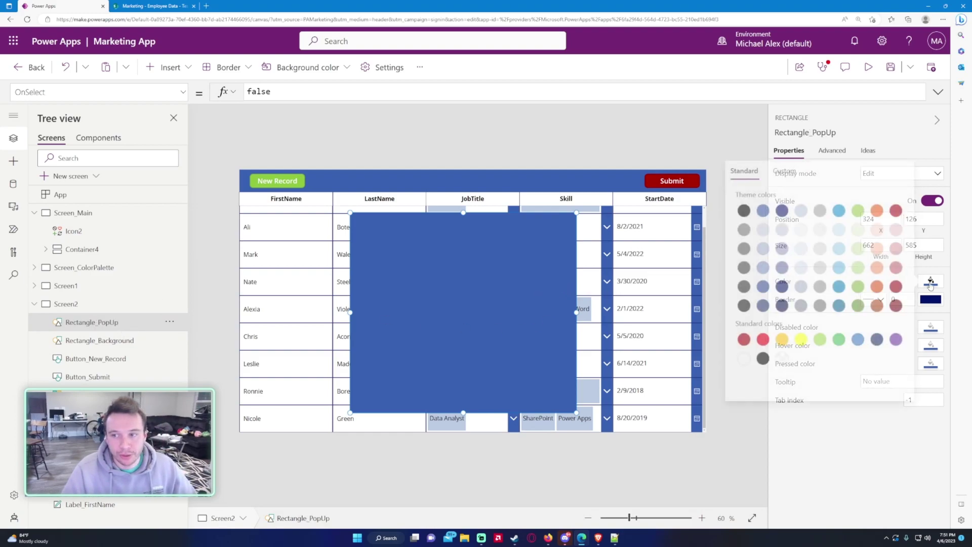
left_click(779, 268)
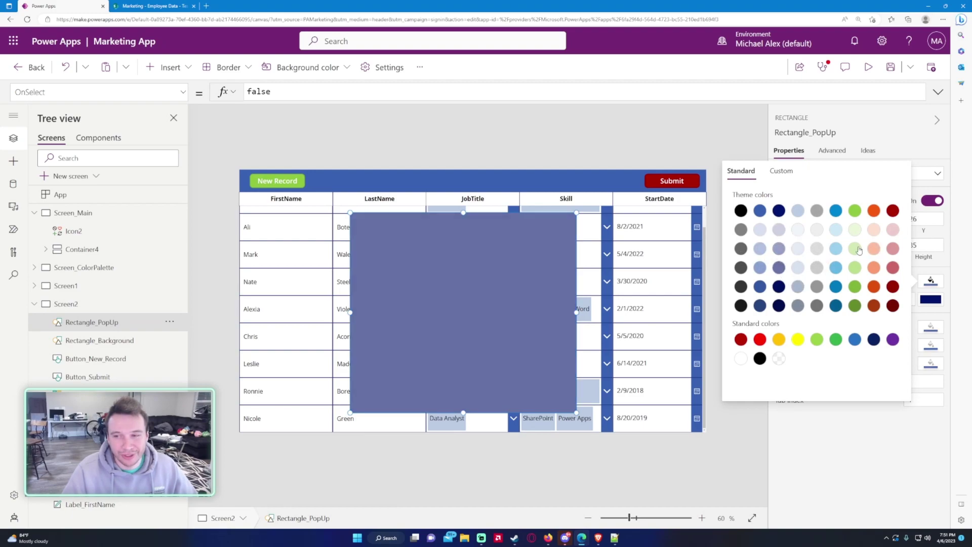
left_click_drag(476, 285, 479, 284)
left_click(479, 285)
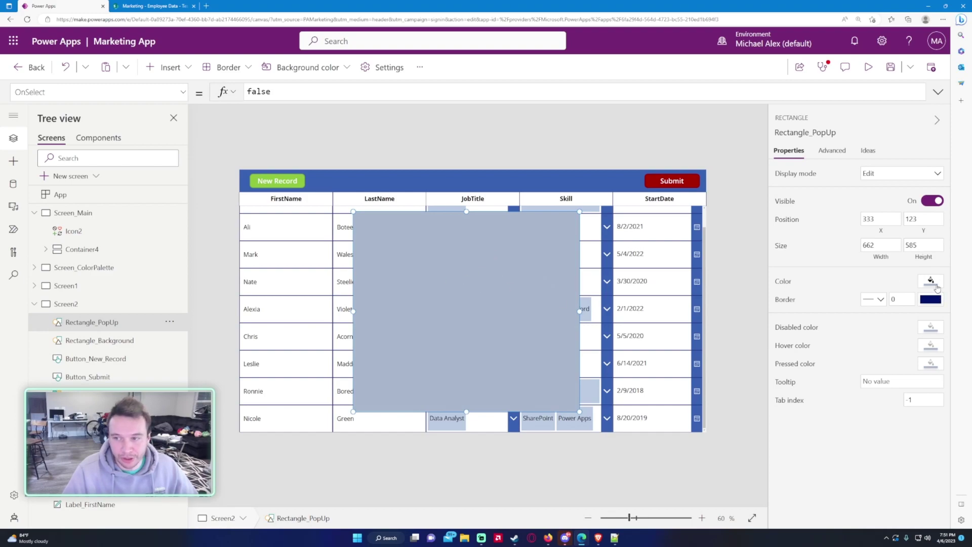
left_click(99, 305)
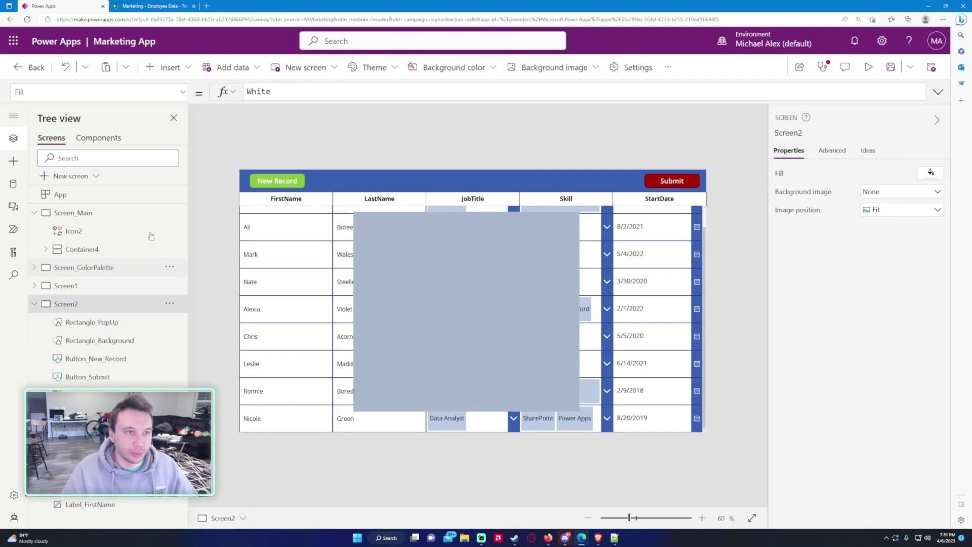
Step: Place a text label in the pop-up with the text 'Submit New Record' and enlarge it to 253×93
left_click(182, 76)
left_click(178, 134)
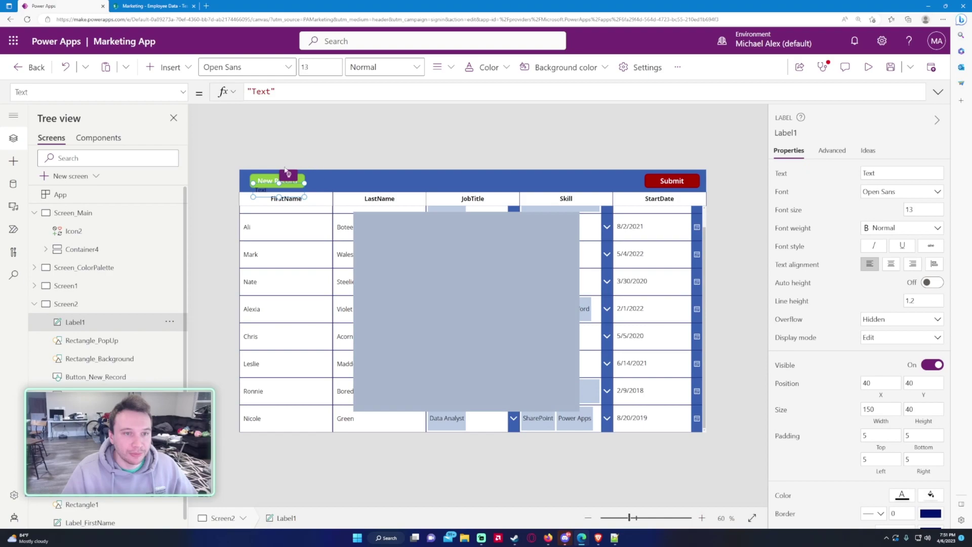
left_click_drag(279, 189, 451, 231)
double_click(261, 91)
type("submit")
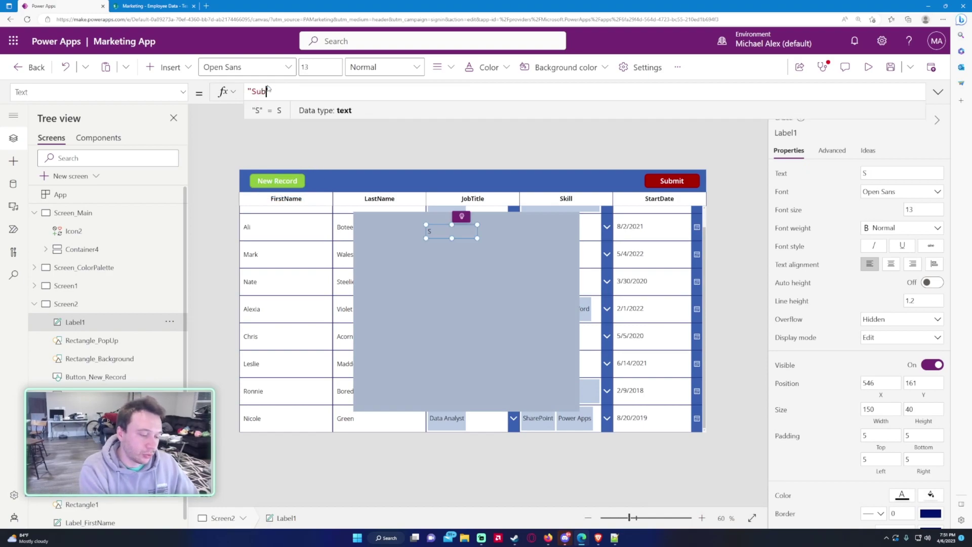
key("BackSpace")
key("BackSpace")
key("BackSpace")
key("BackSpace")
type("bmit New Recor")
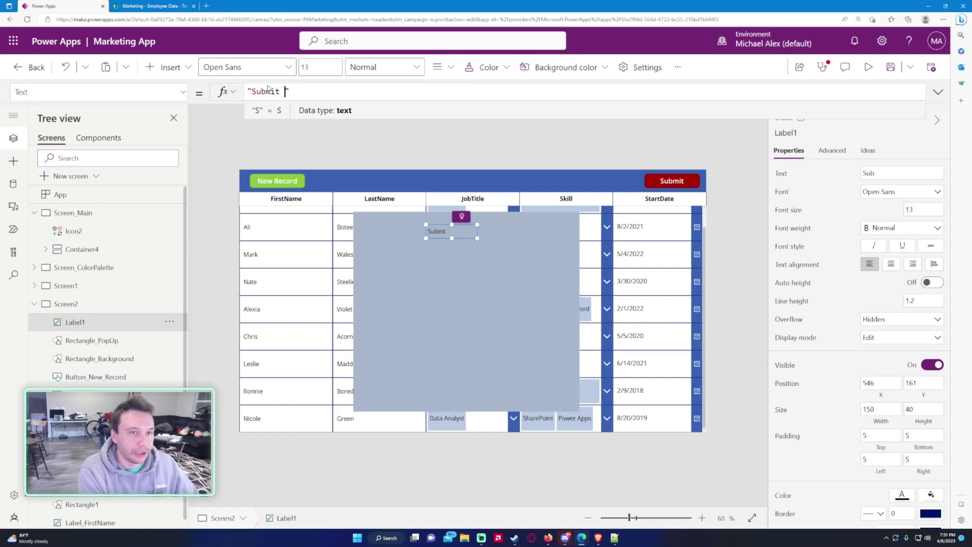
type("d")
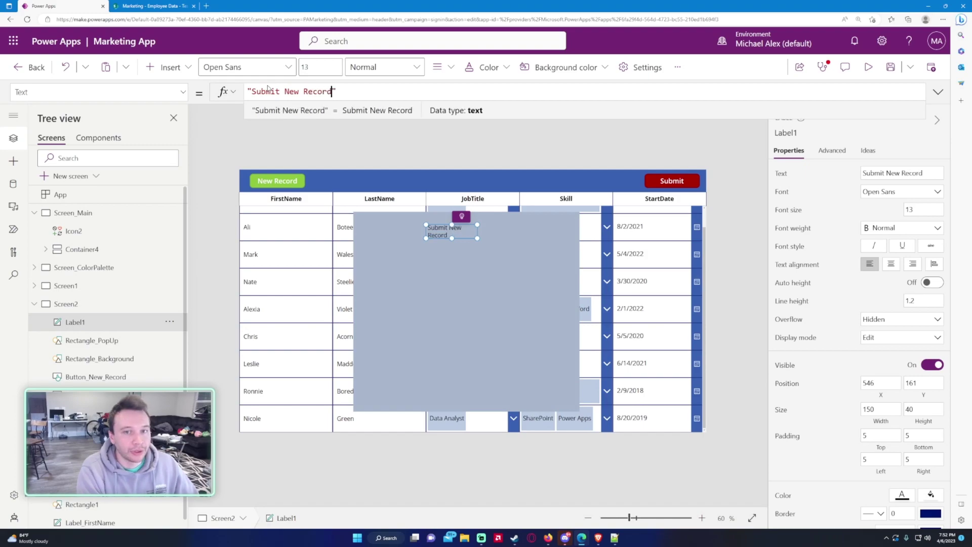
mouse_move(471, 230)
left_mouse_down()
mouse_move(520, 232)
mouse_move(469, 248)
mouse_move(467, 266)
mouse_move(466, 225)
left_mouse_up()
Step: Set the title label's X to Rectangle_PopUp.X
left_click(96, 91)
type("x")
key("Return")
double_click(281, 93)
type("Rectanlge")
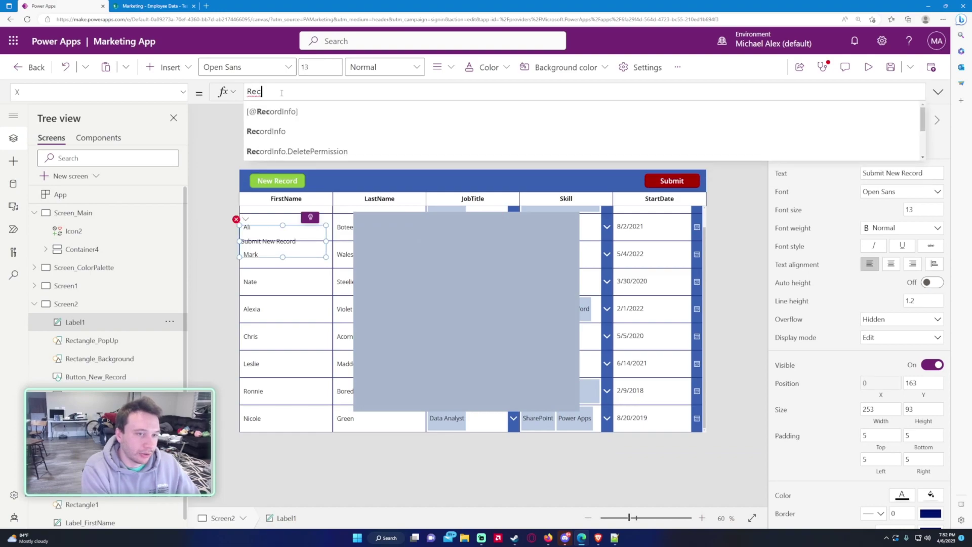
type("pop")
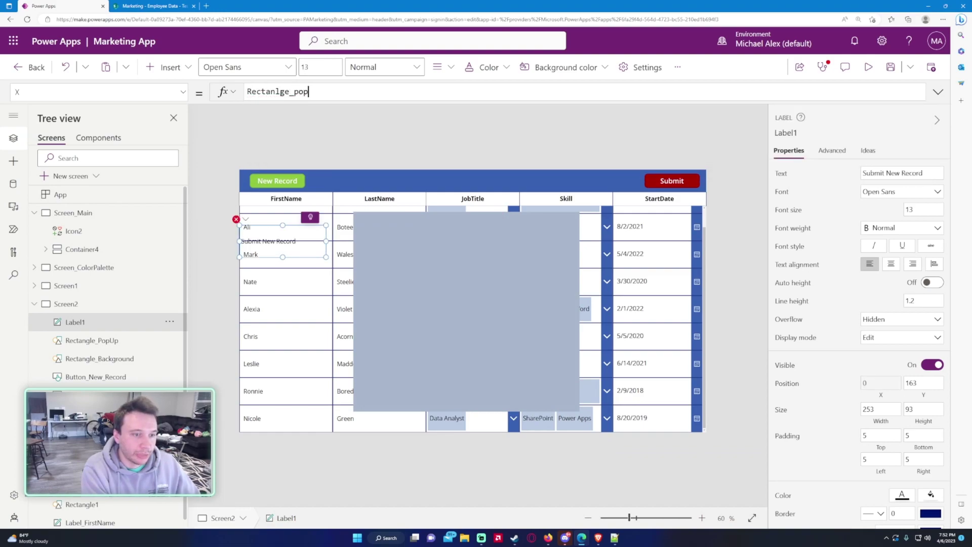
key("BackSpace")
key("BackSpace")
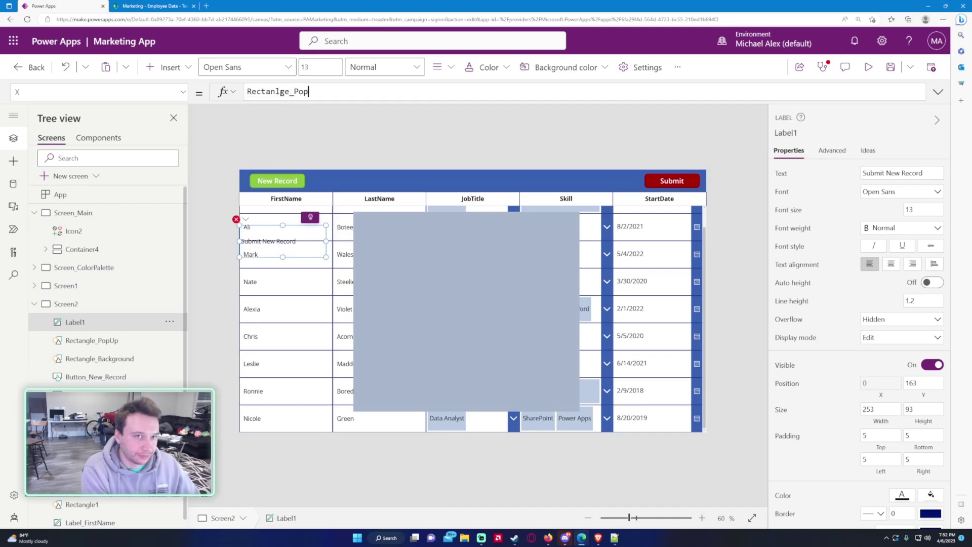
key("BackSpace")
key("BackSpace")
key("BackSpace")
key("BackSpace")
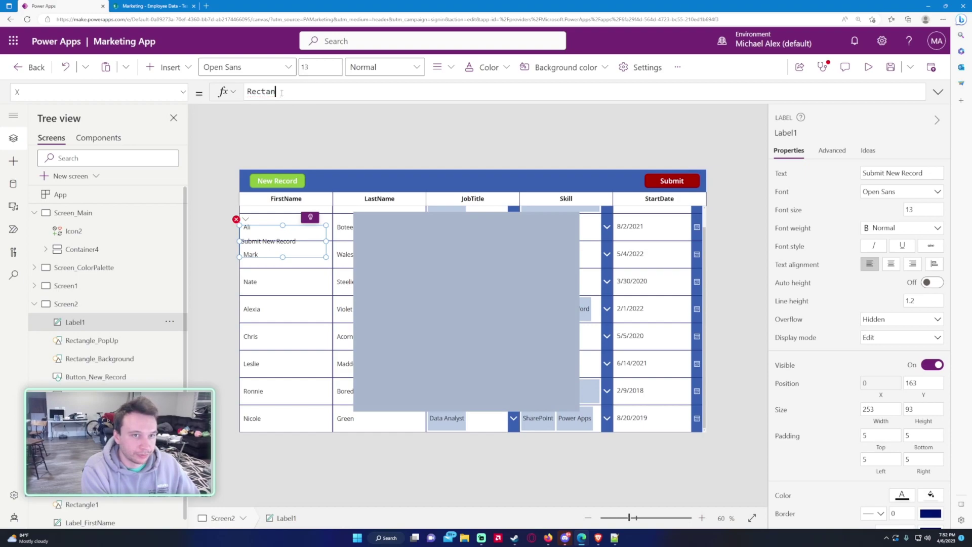
key("Down")
key("Tab")
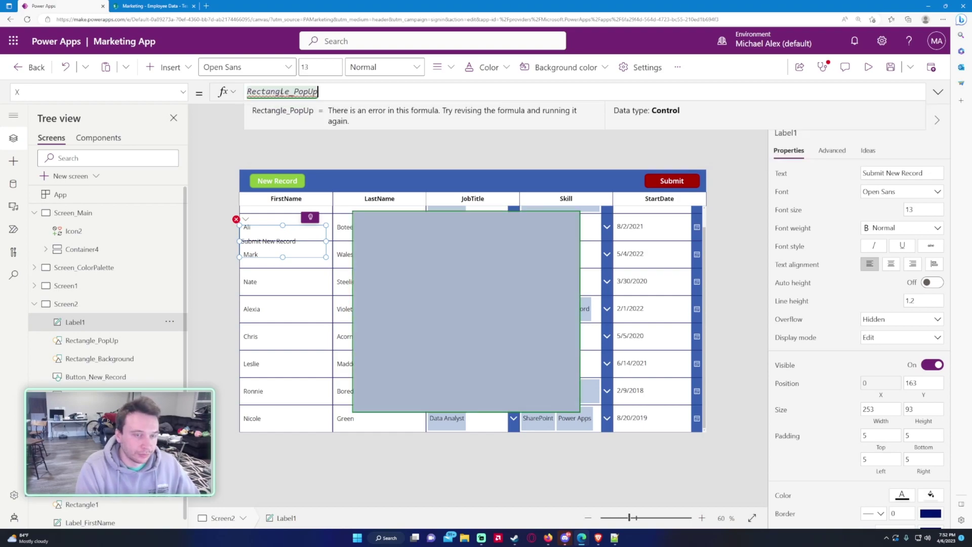
type(".X")
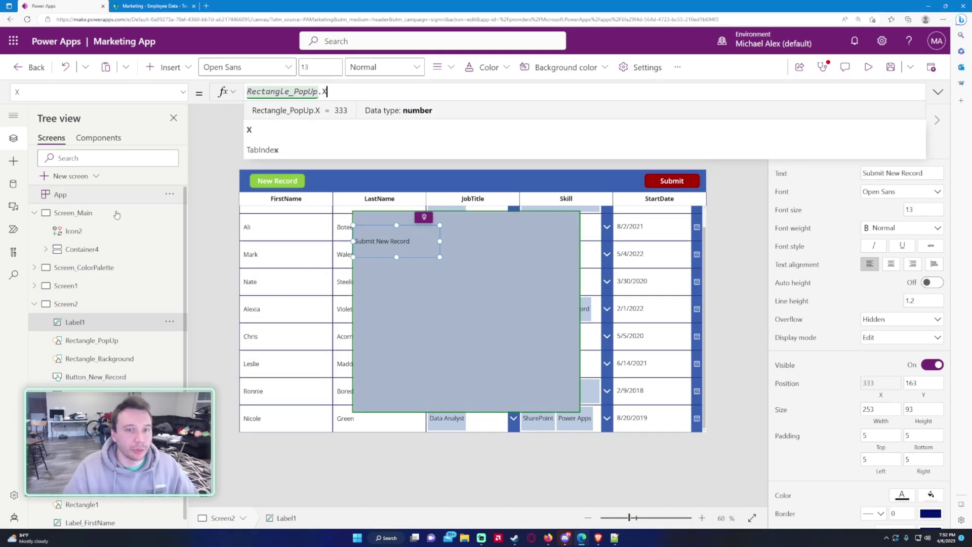
Step: Set the label's Width to Rectangle_PopUp.Width and centre its text
left_click(84, 86)
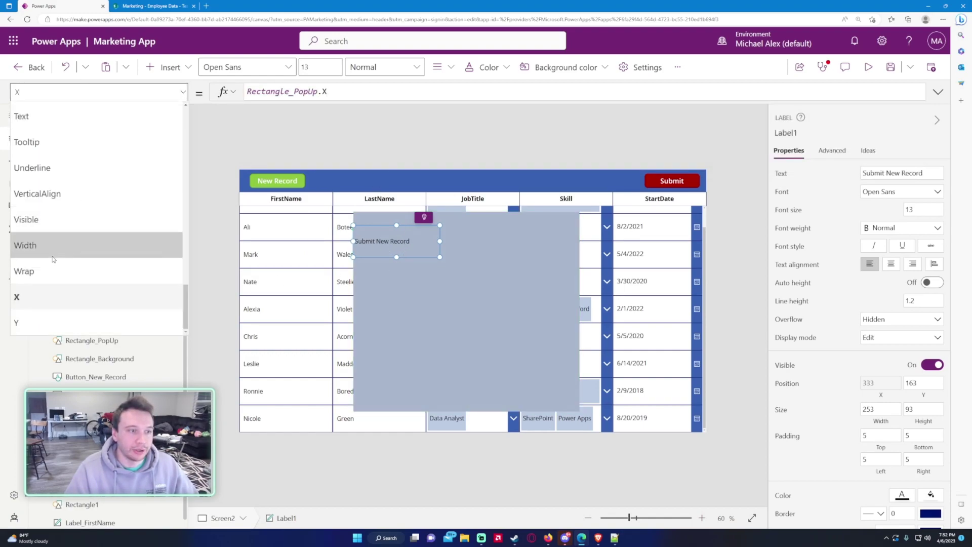
left_click(53, 245)
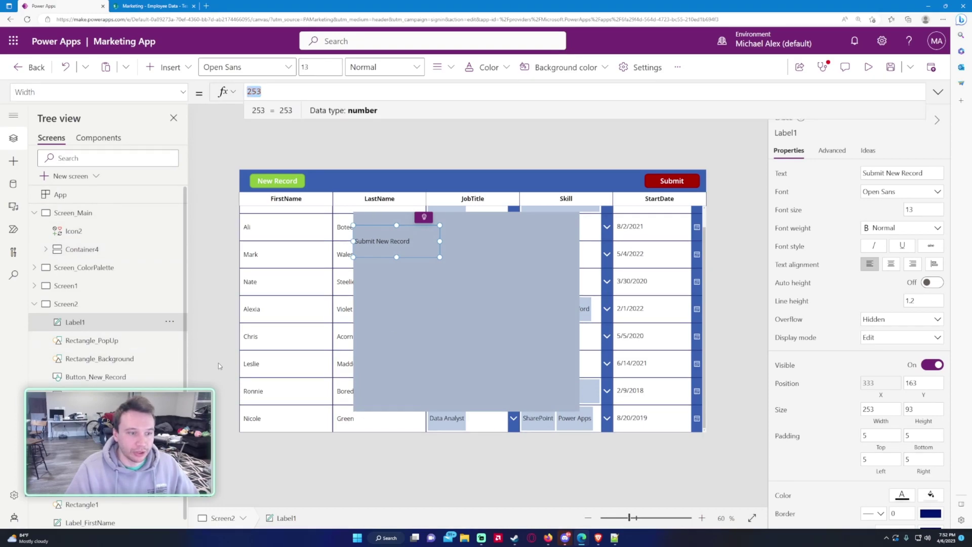
type("Rectangl")
key("Down")
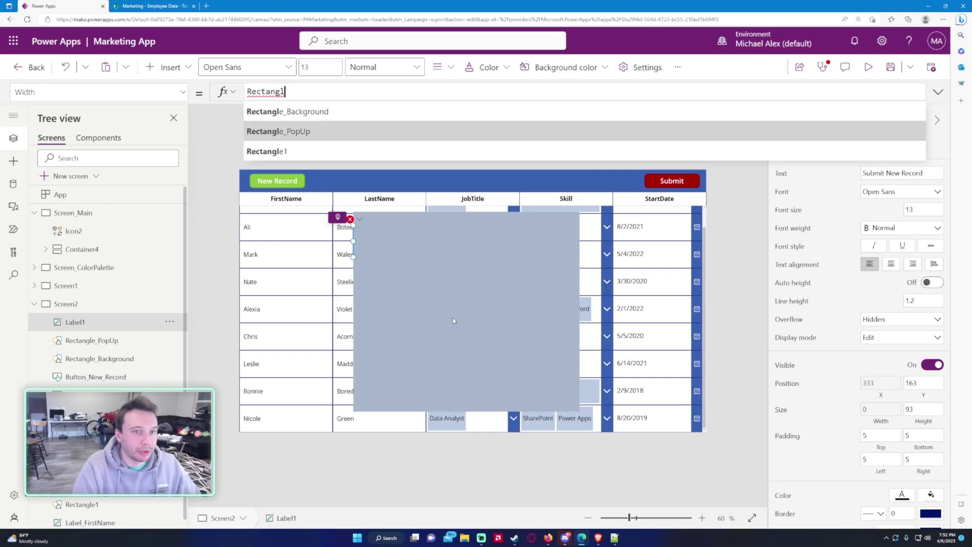
key("Tab")
type(".Width")
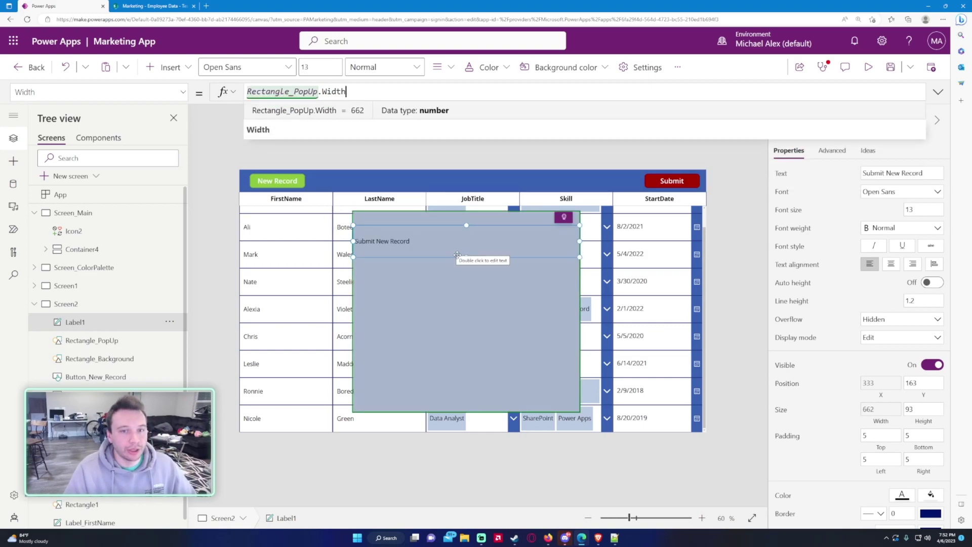
left_click(890, 264)
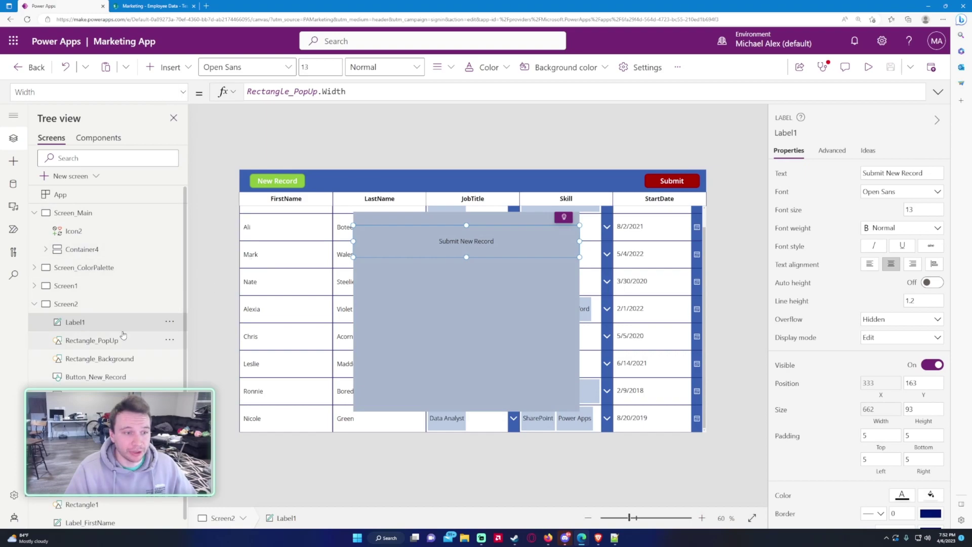
Step: Replace the label's fixed Y of 163 with Rectangle_PopUp.Y
left_click(115, 92)
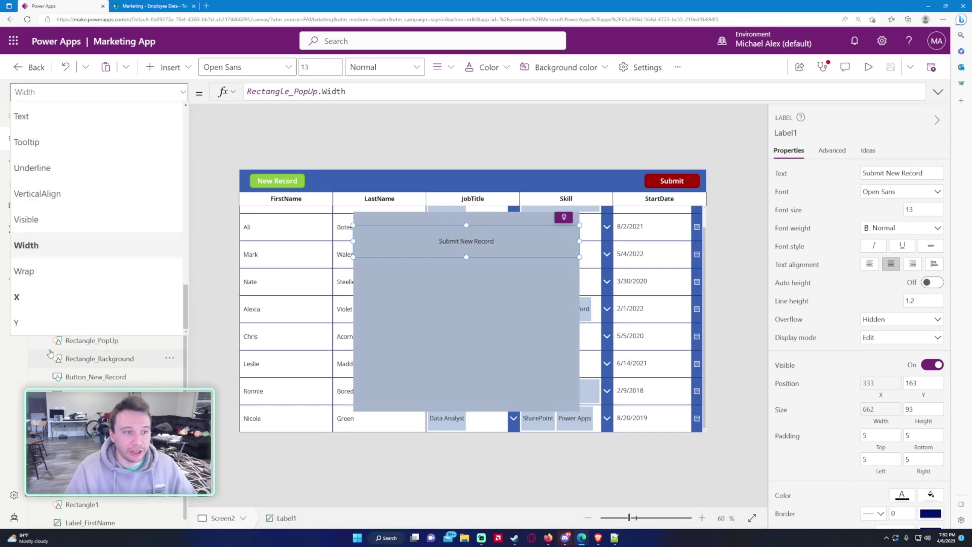
left_click(65, 326)
left_click(276, 90)
key("ctrl+a")
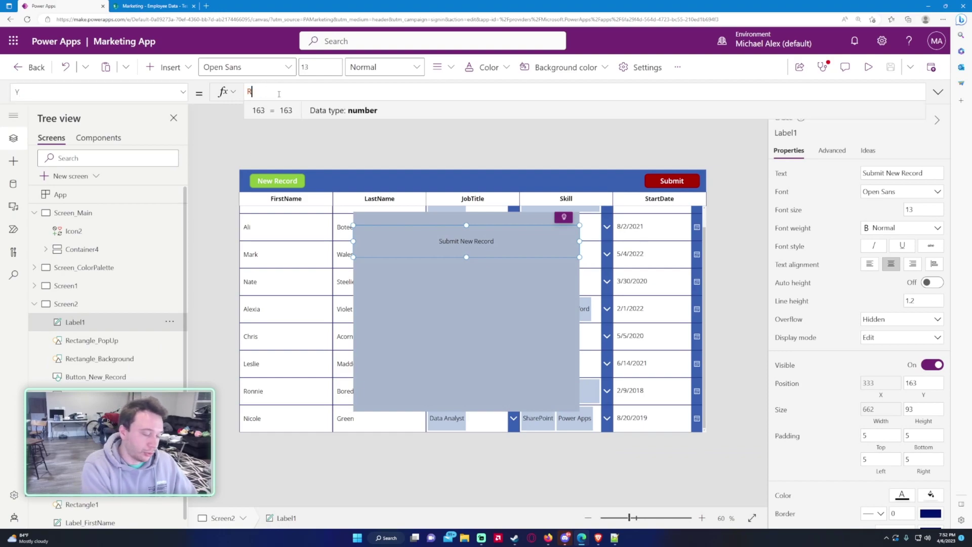
type("Rectangle_")
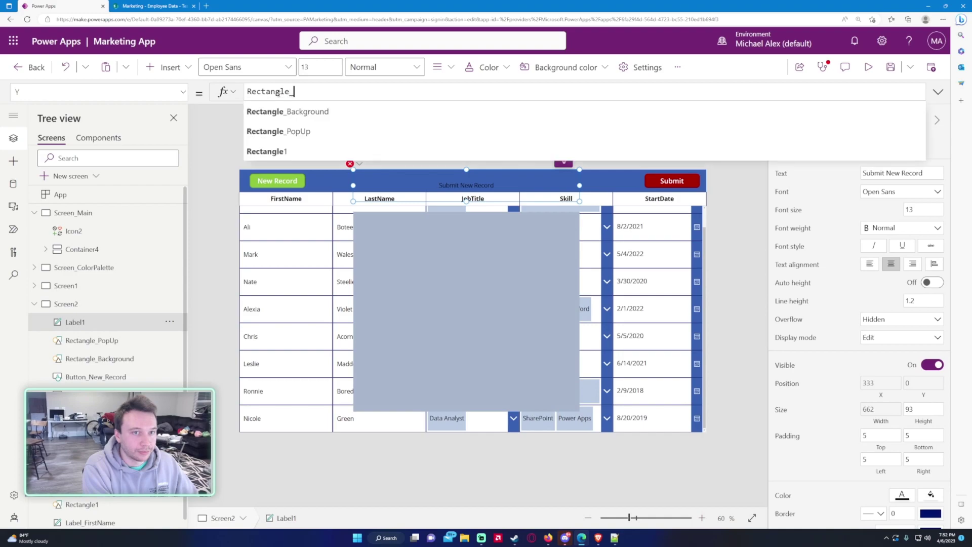
type("PopUp.")
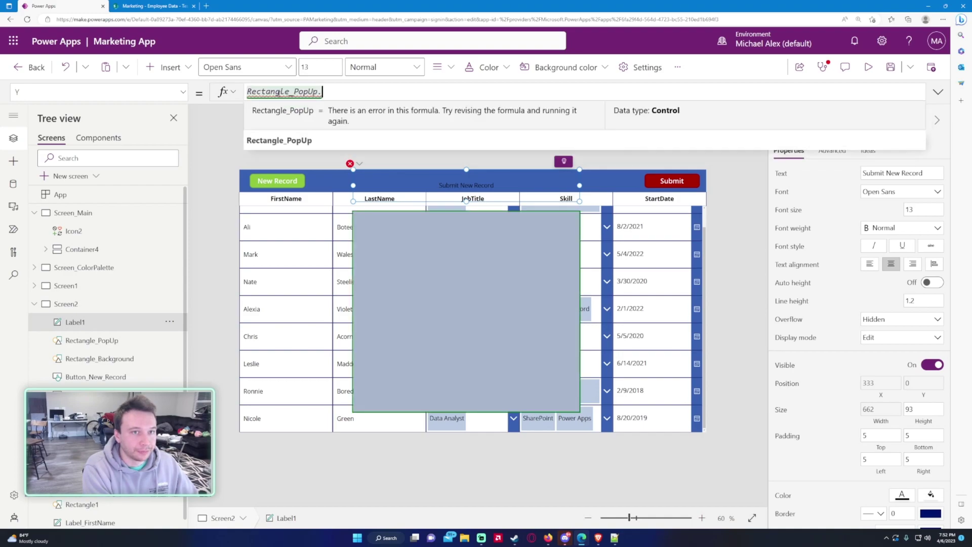
type("Y")
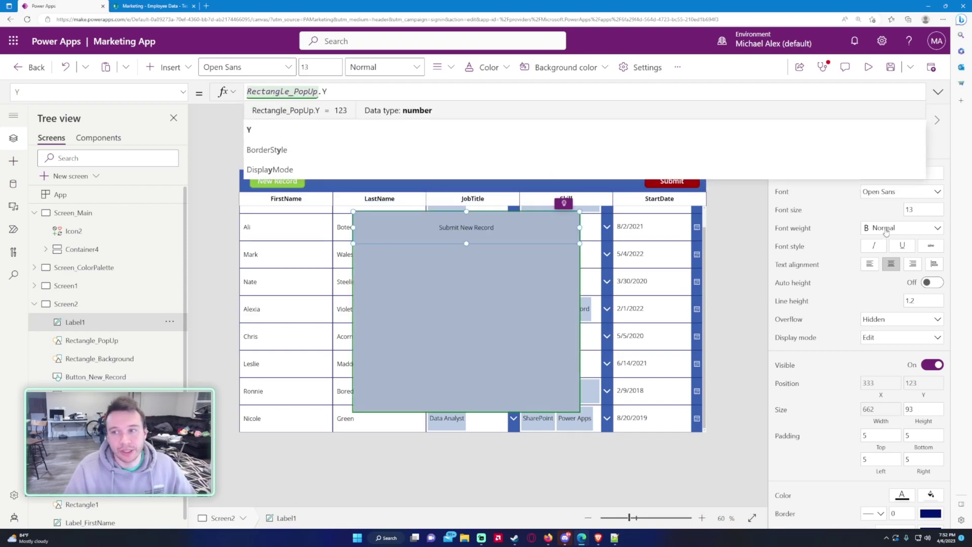
left_click(910, 210)
Step: Set the title's font size to 20 and its weight to Bold
type("20")
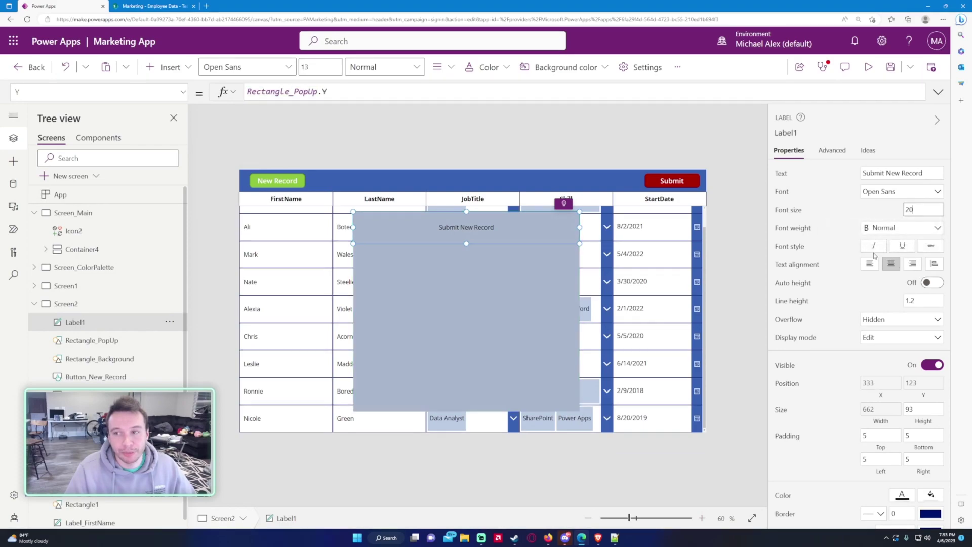
key("Return")
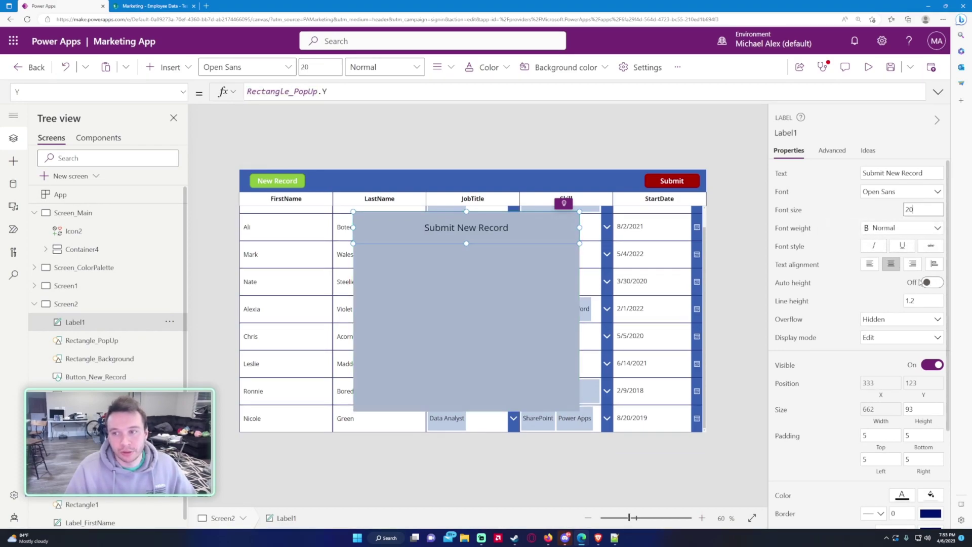
left_click(890, 228)
left_click(896, 245)
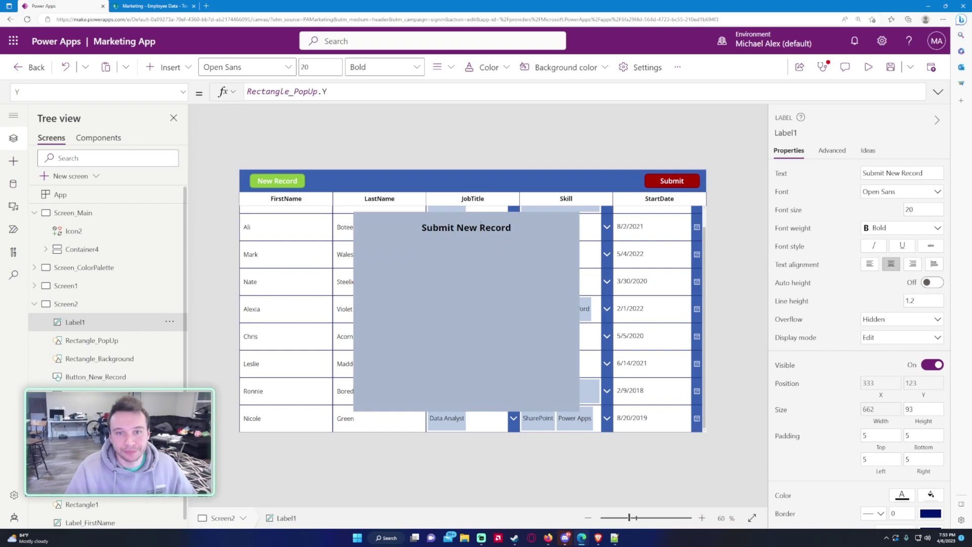
Step: Rename Label1 to Label_PopUp_Header
double_click(99, 322)
left_click(100, 322)
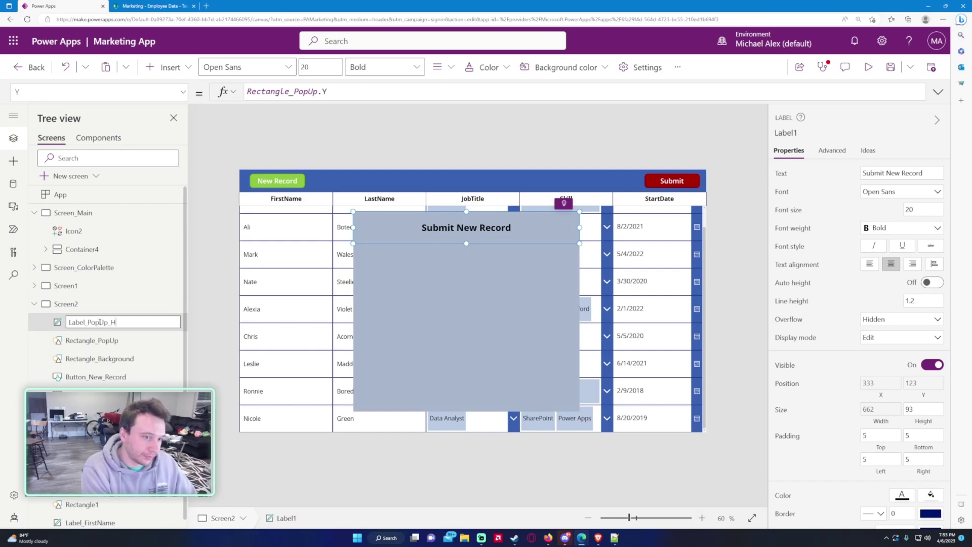
key("Return")
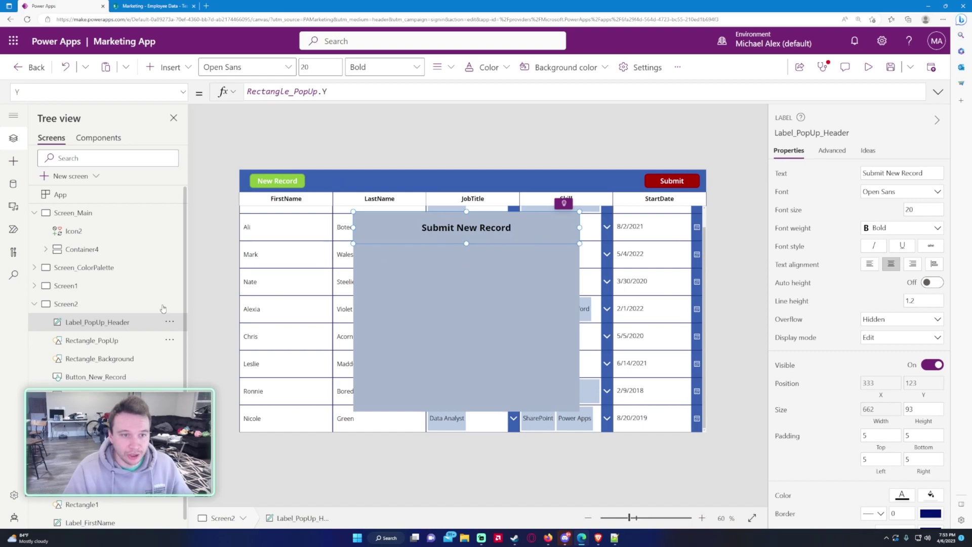
Step: Add a text label reading 'First Name:' below the pop-up title
left_click(167, 66)
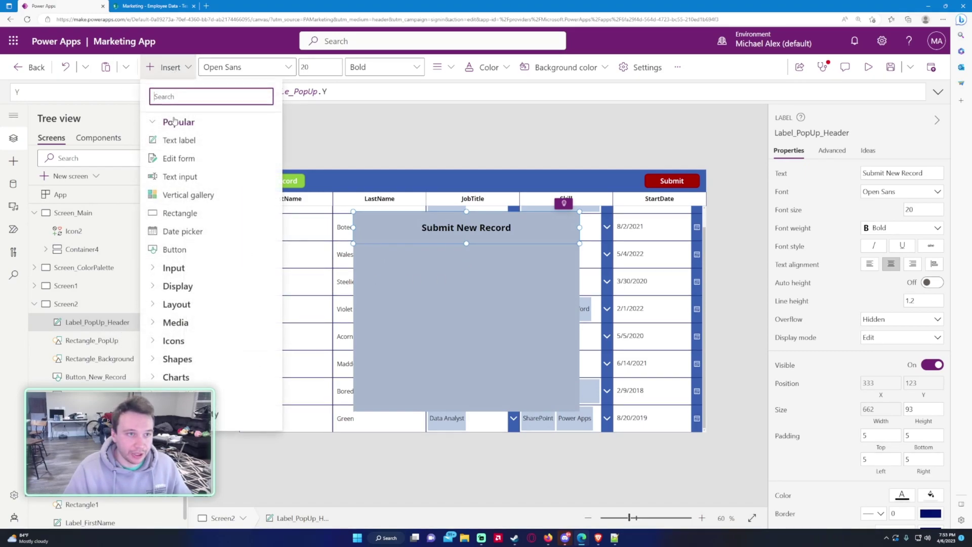
left_click(175, 136)
left_click(139, 320)
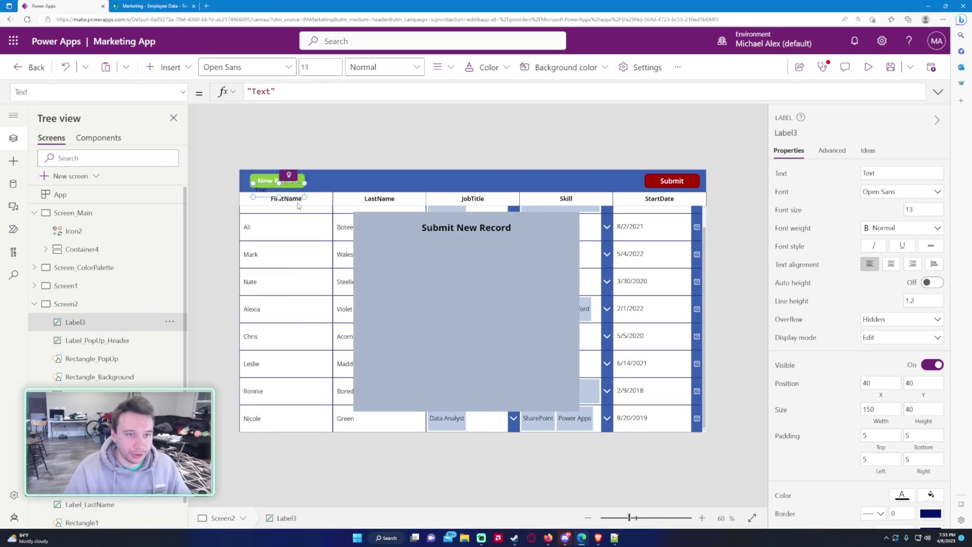
left_click_drag(281, 190, 397, 251)
double_click(261, 91)
type("First Name:")
Step: Rename the new label Label_PopUp_FirstName
double_click(108, 321)
left_click(108, 321)
key("BackSpace")
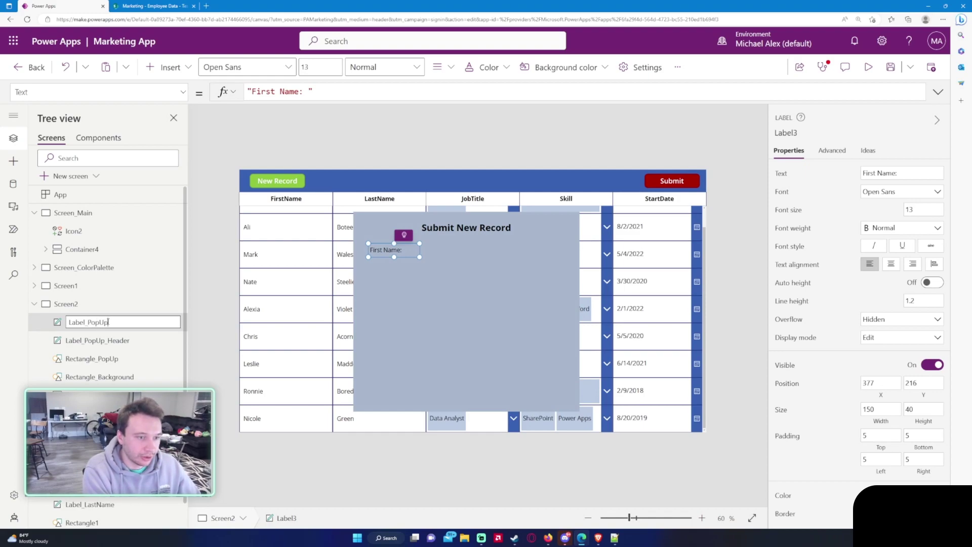
type("_PopUp_First")
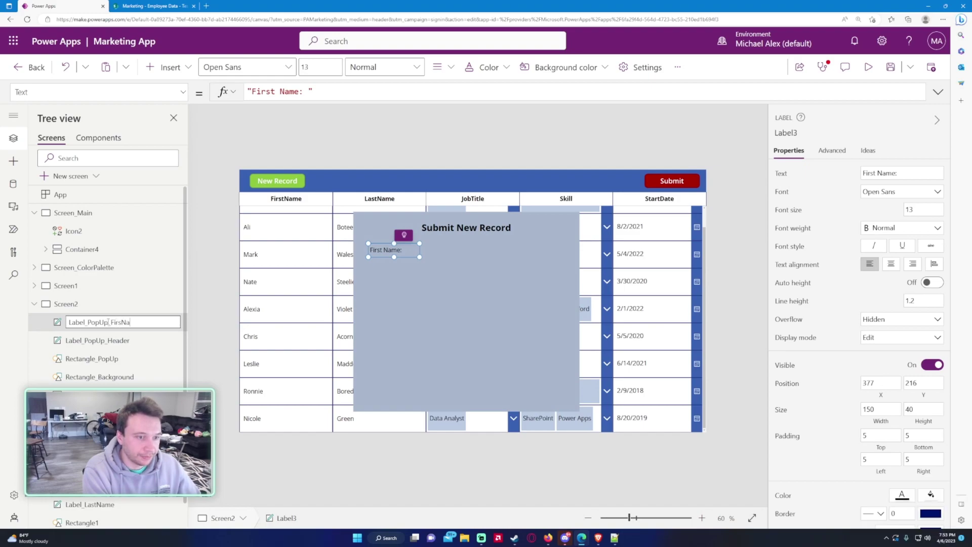
type("Name")
key("Return")
Step: Paste copies of the First Name label and rename them for Skill and StartDate
key("ctrl+c")
key("ctrl+v")
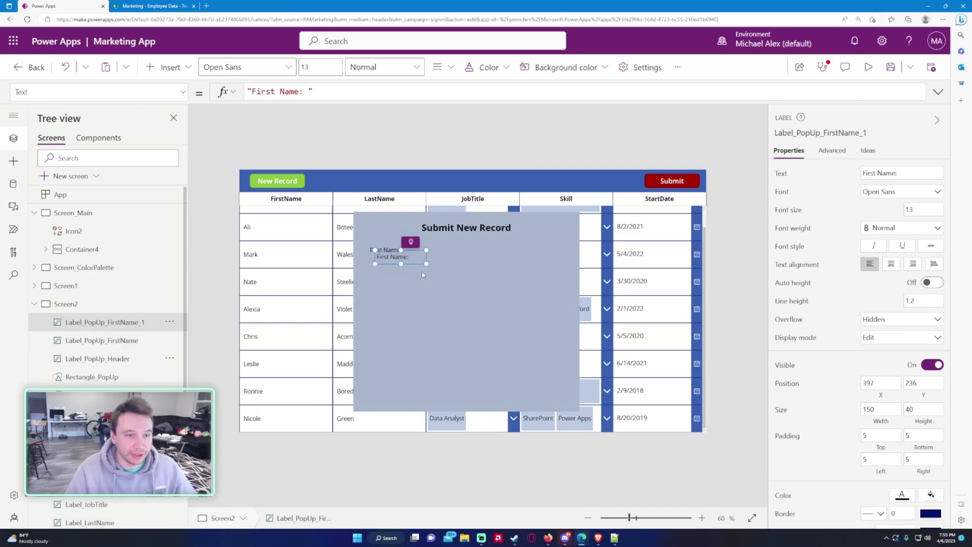
left_click_drag(302, 91, 251, 91)
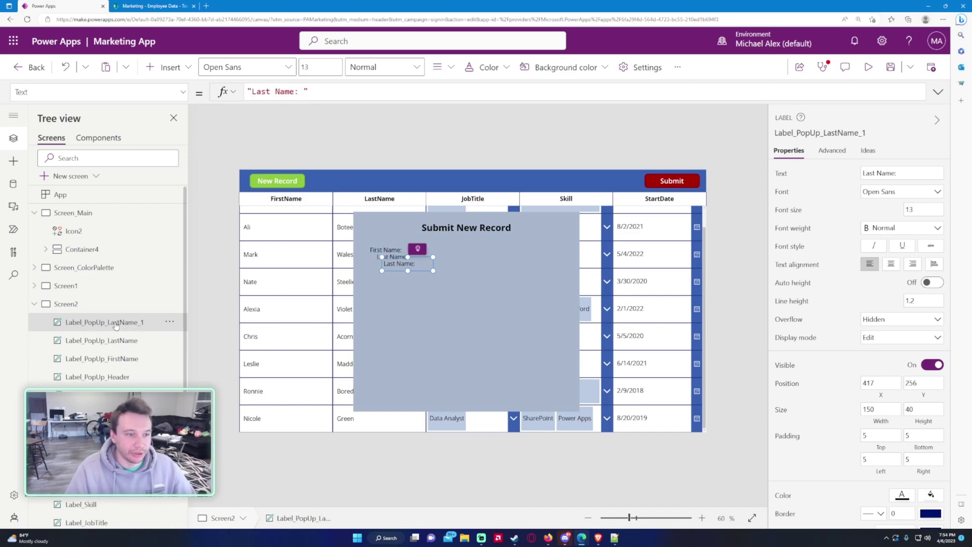
double_click(115, 322)
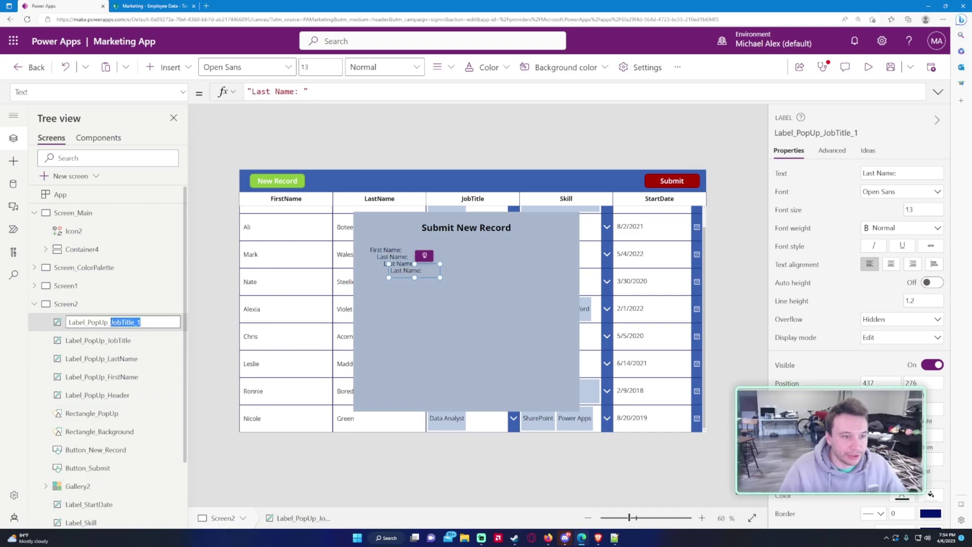
type("Skill")
key("Return")
key("ctrl+v")
double_click(116, 322)
left_click_drag(146, 322, 112, 321)
type("StartDate")
key("Return")
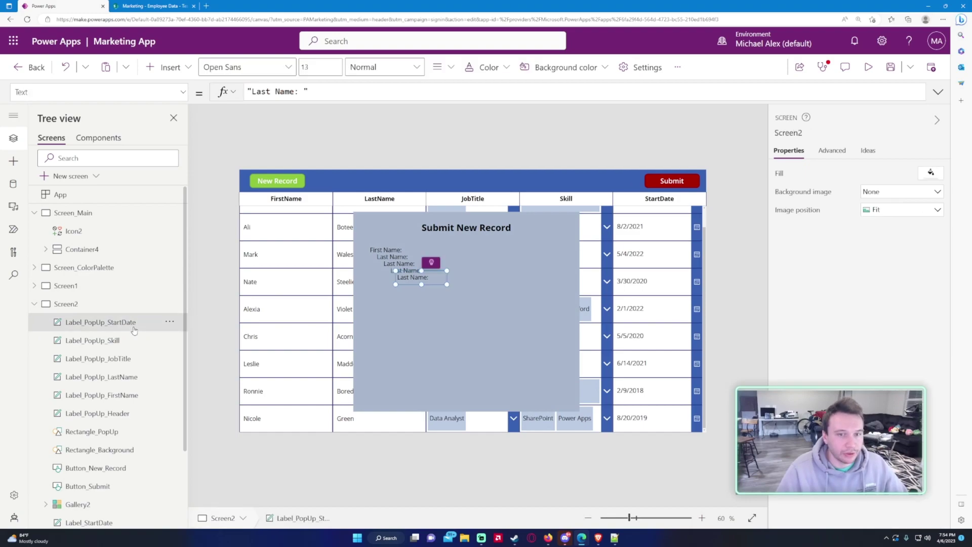
Step: Restore the First Name label's text to First Name after mistakenly changing it to Last
left_click(101, 395)
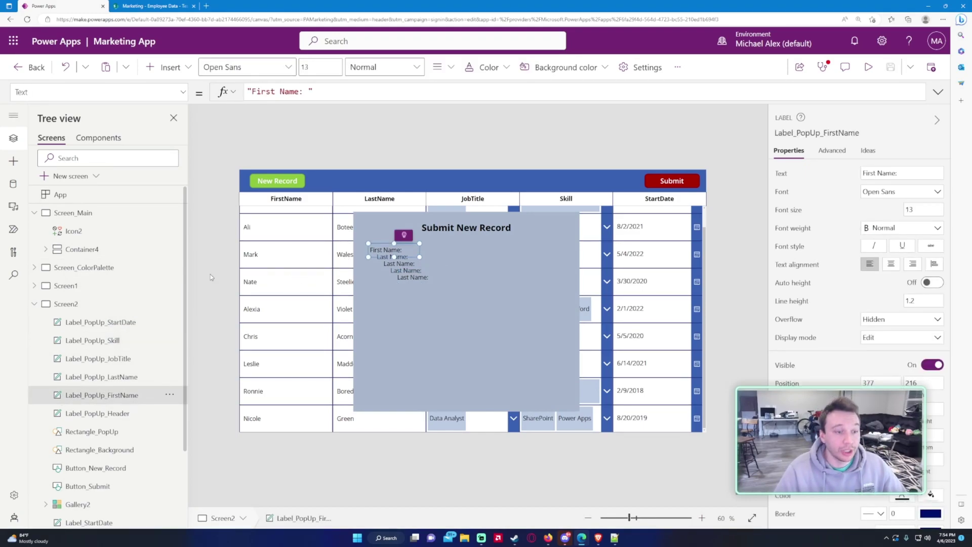
left_click_drag(273, 92, 248, 92)
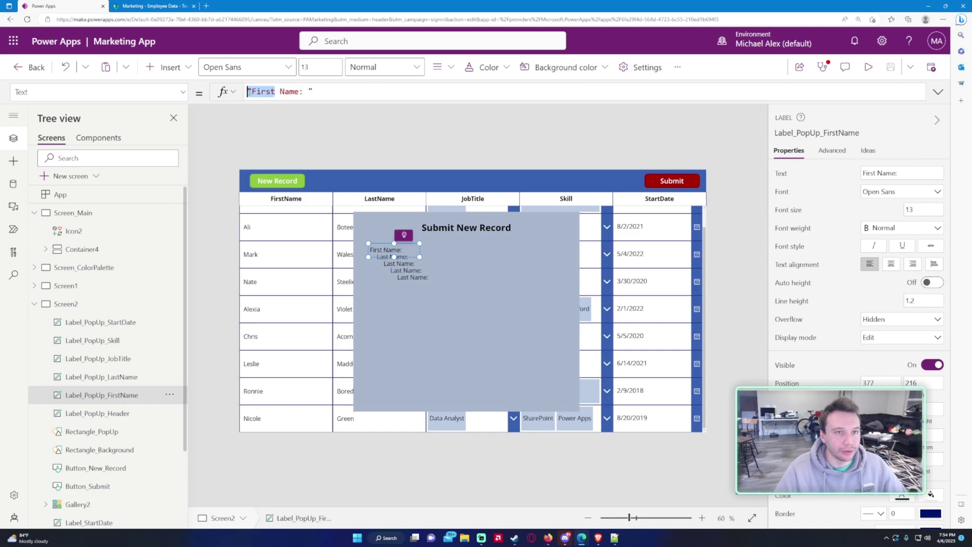
type("Last")
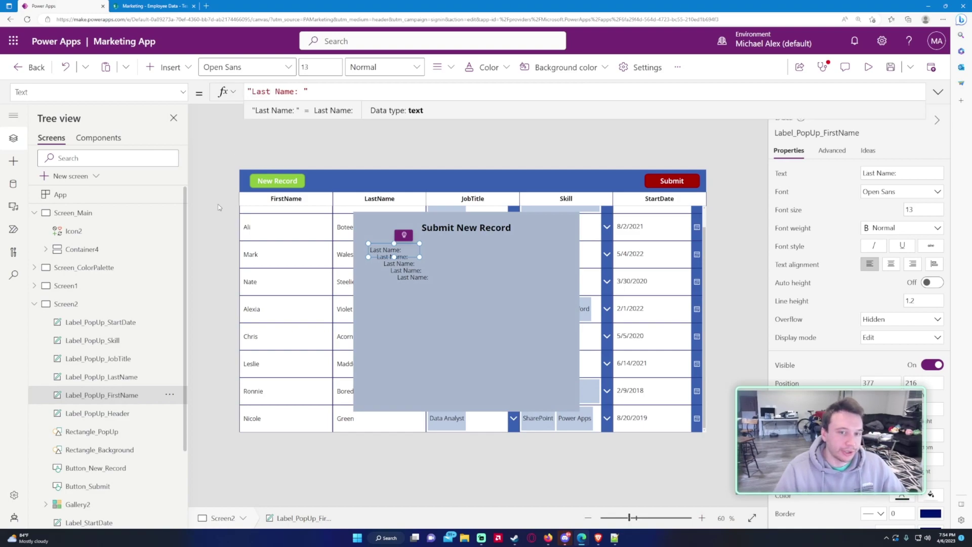
left_click(123, 414)
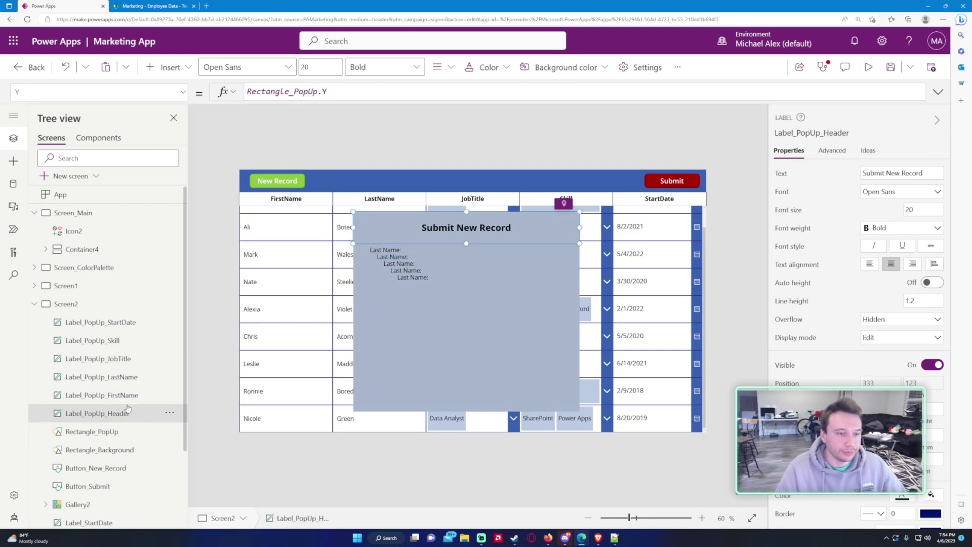
left_click(125, 396)
double_click(266, 91)
type("First Name: \"")
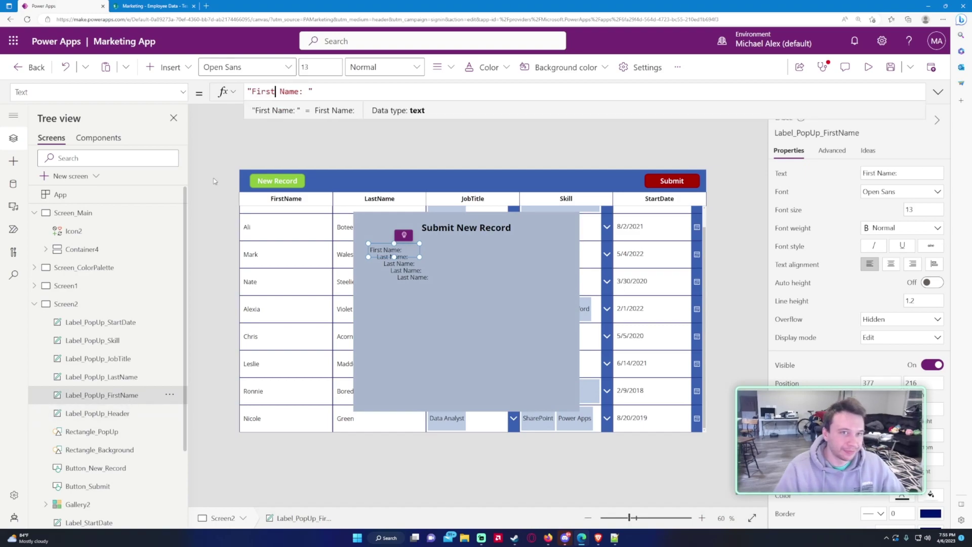
Step: Change the copied labels' texts from Last Name to Job Title, Skill and Start Date
left_click(113, 378)
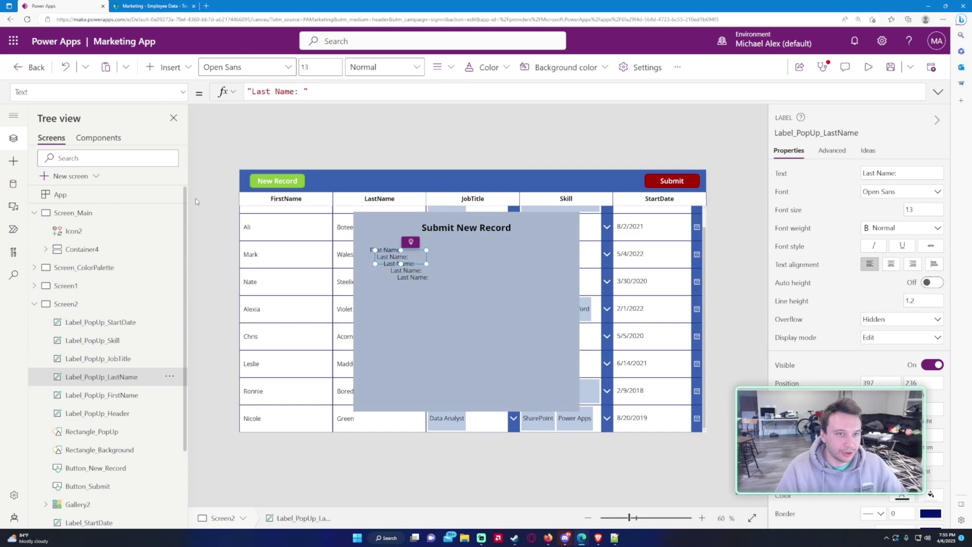
left_click(114, 359)
left_click_drag(294, 92, 252, 92)
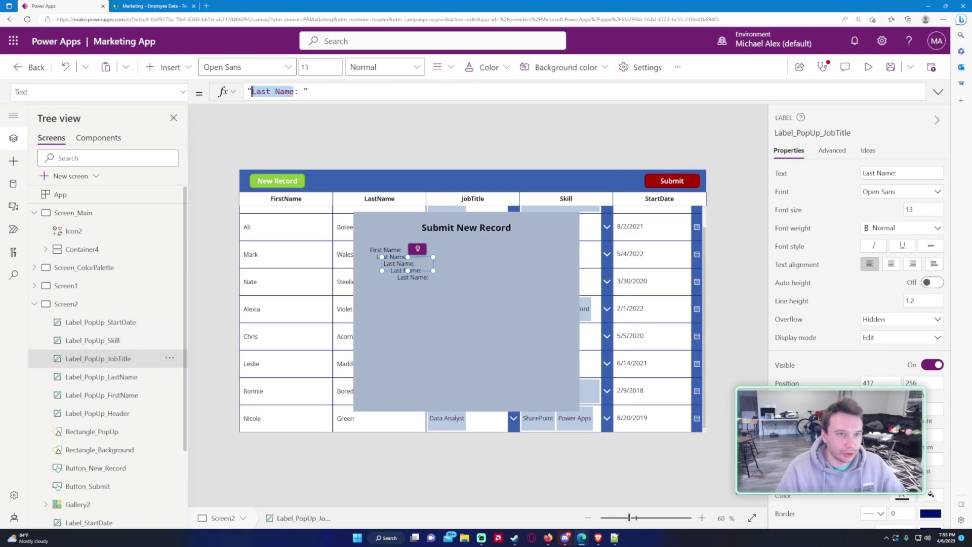
type("JobTitle")
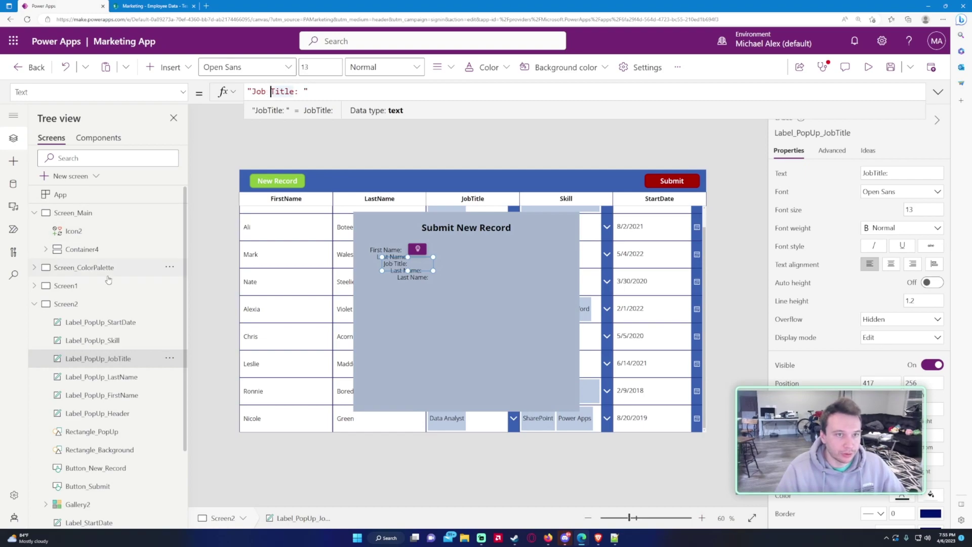
key("Tab")
left_click_drag(252, 91, 295, 93)
type("Skill")
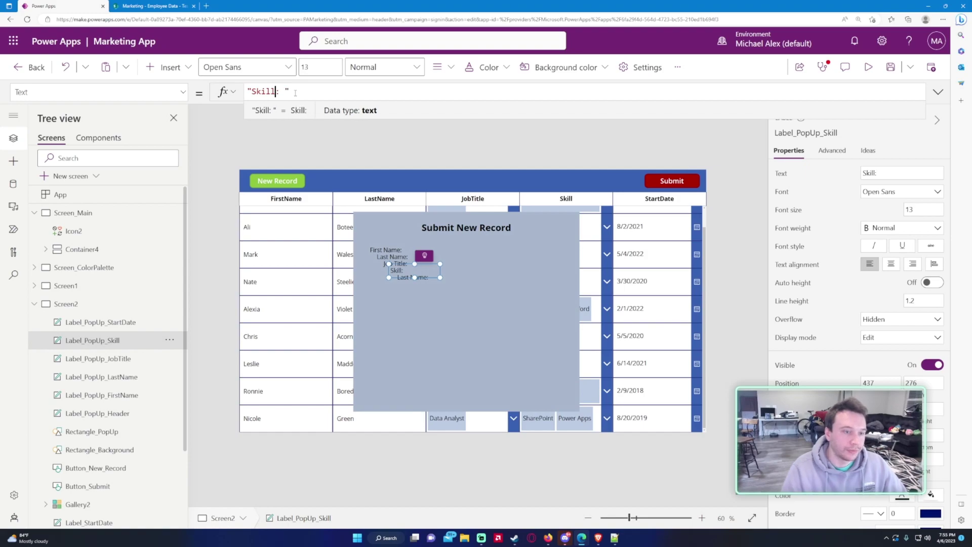
key("Tab")
left_click_drag(252, 91, 286, 92)
type("Start Date")
left_click(385, 344)
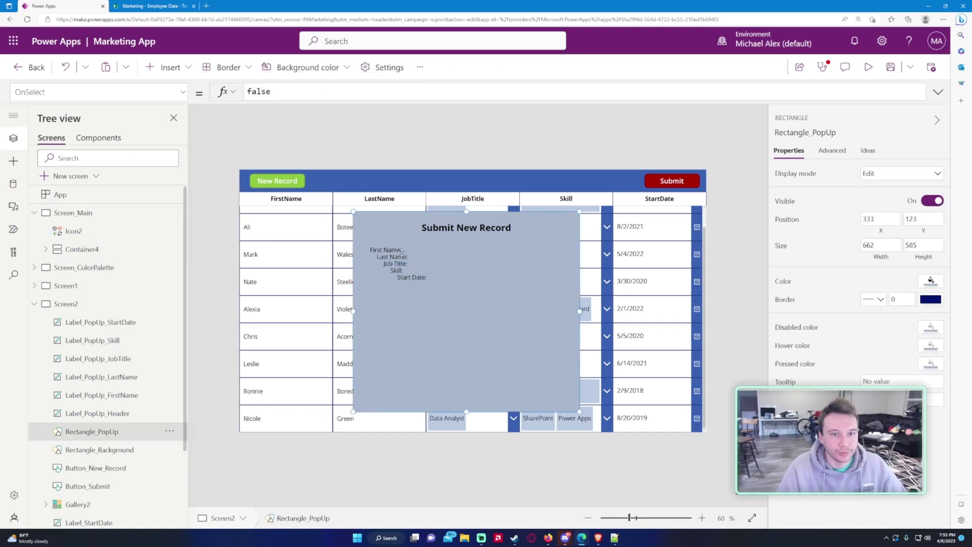
Step: Step through the pop-up labels to check each one's text, ending on First Name
left_click(112, 358)
left_click(123, 376)
left_click(122, 394)
left_click(121, 412)
left_click(123, 394)
left_click(121, 412)
left_click(122, 395)
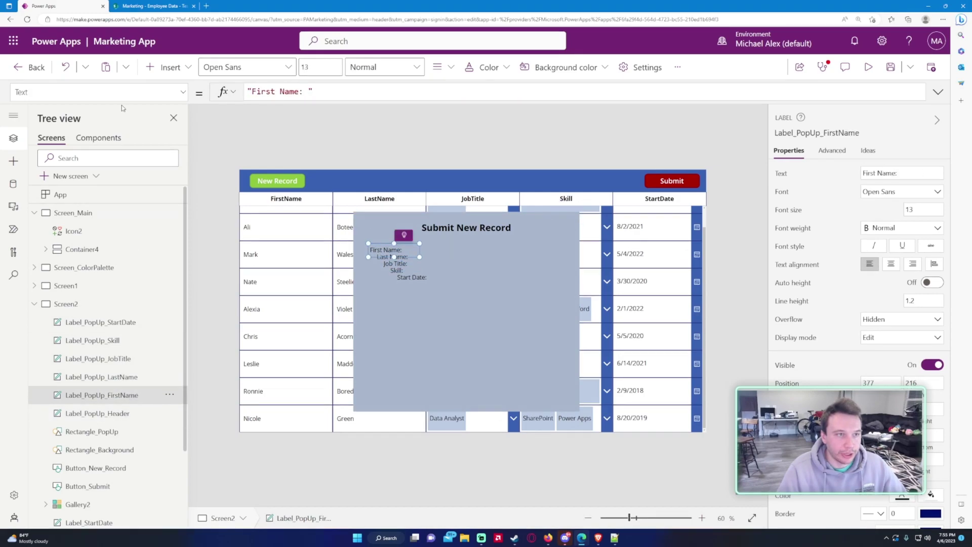
Step: Set Label_PopUp_FirstName's X to Rectangle_PopUp.X and Width to Rectangle_PopUp.Width /3, then right-align it
left_click(183, 92)
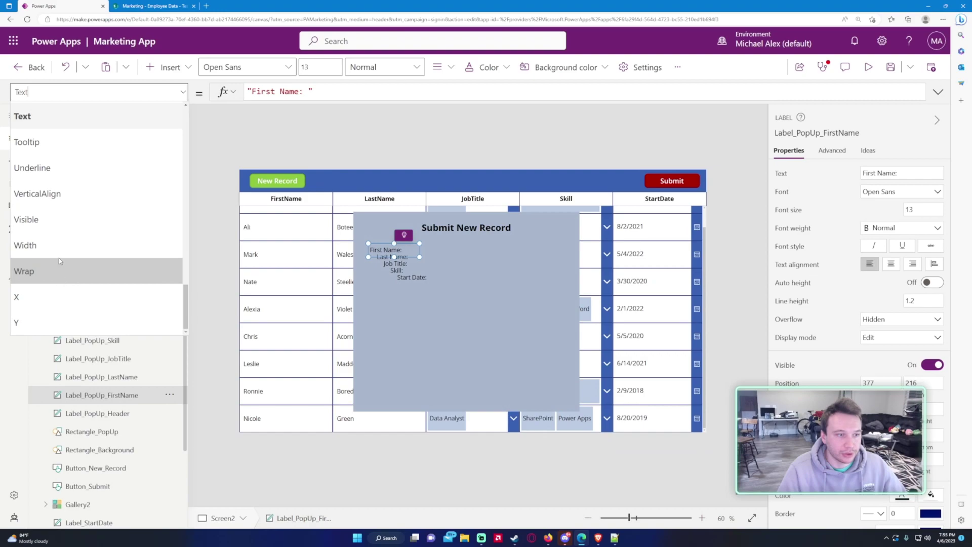
left_click(47, 294)
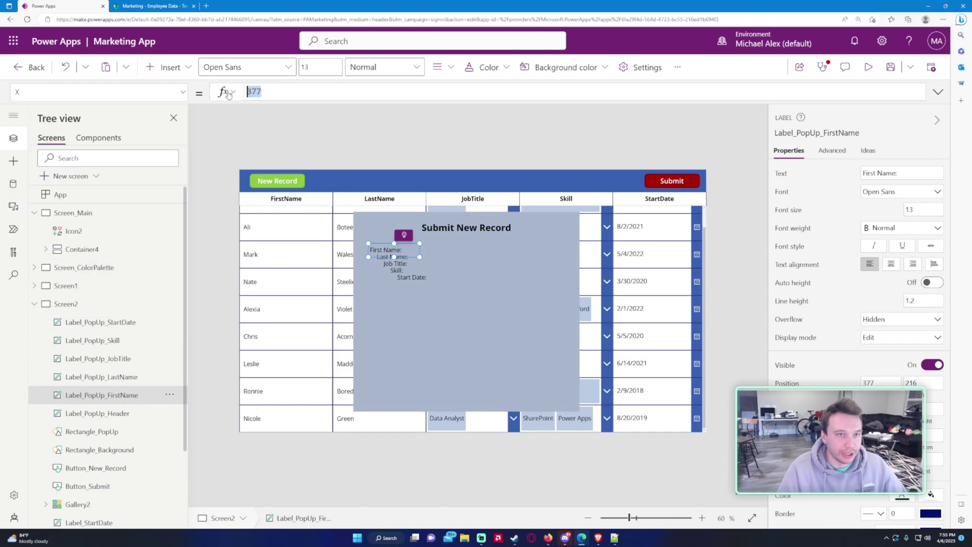
type("P")
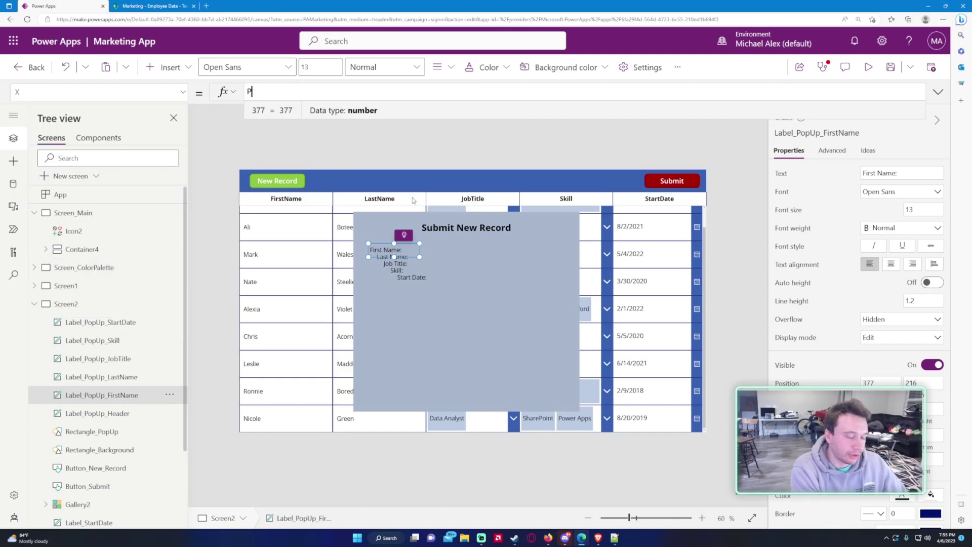
key("BackSpace")
type("Rect")
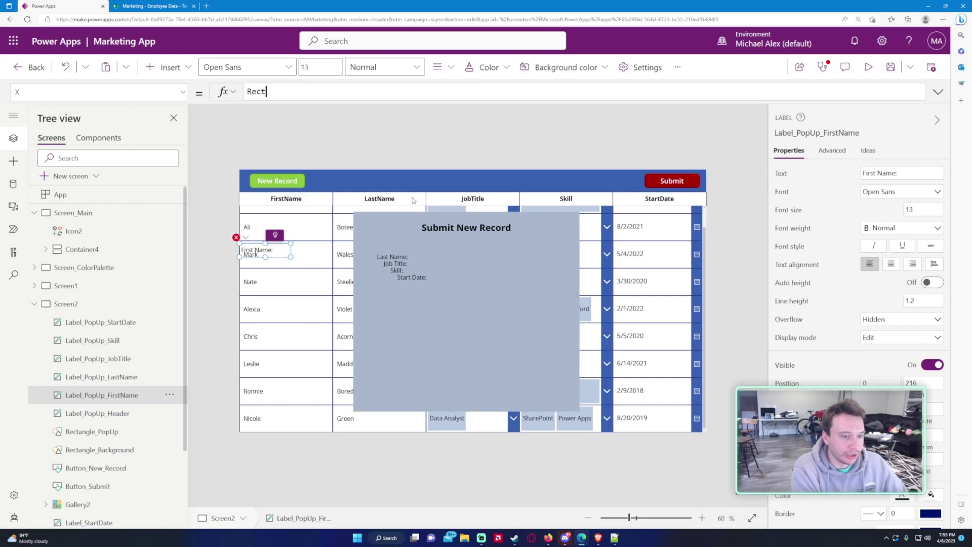
type("angle_PopUp.X")
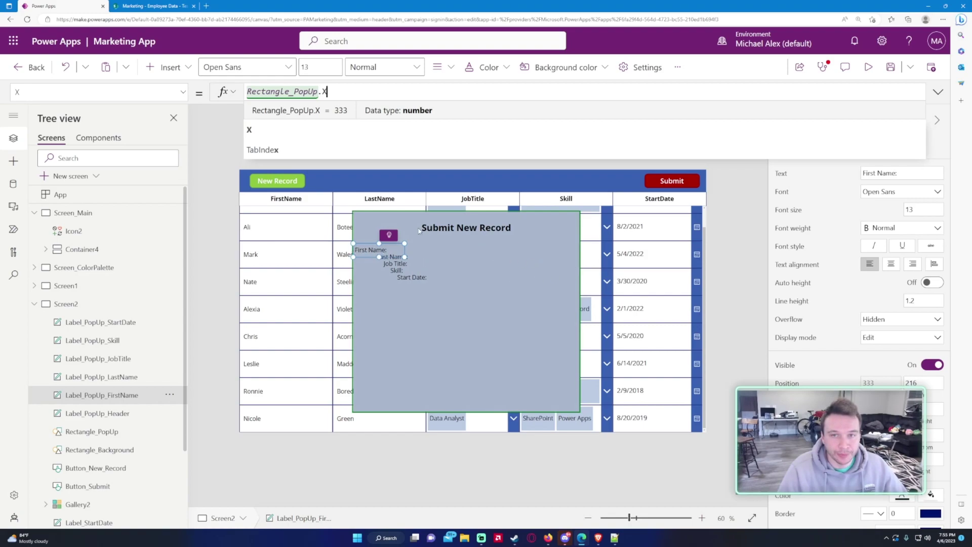
left_click(149, 91)
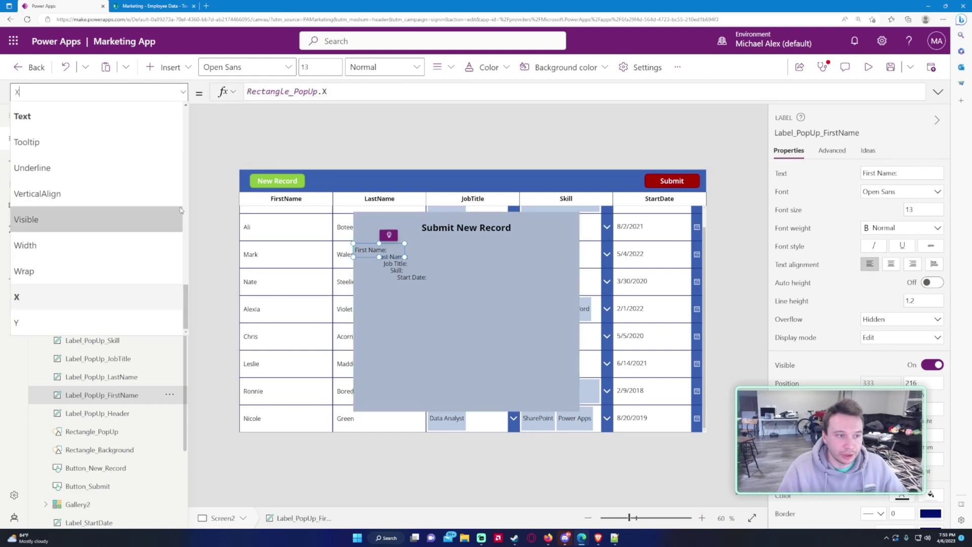
left_click(90, 246)
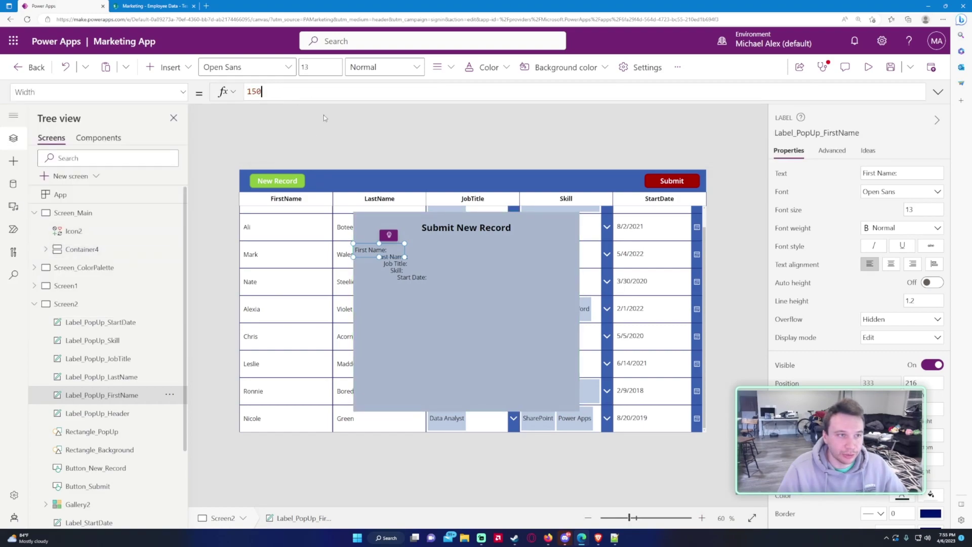
double_click(254, 91)
type("Rectangle_")
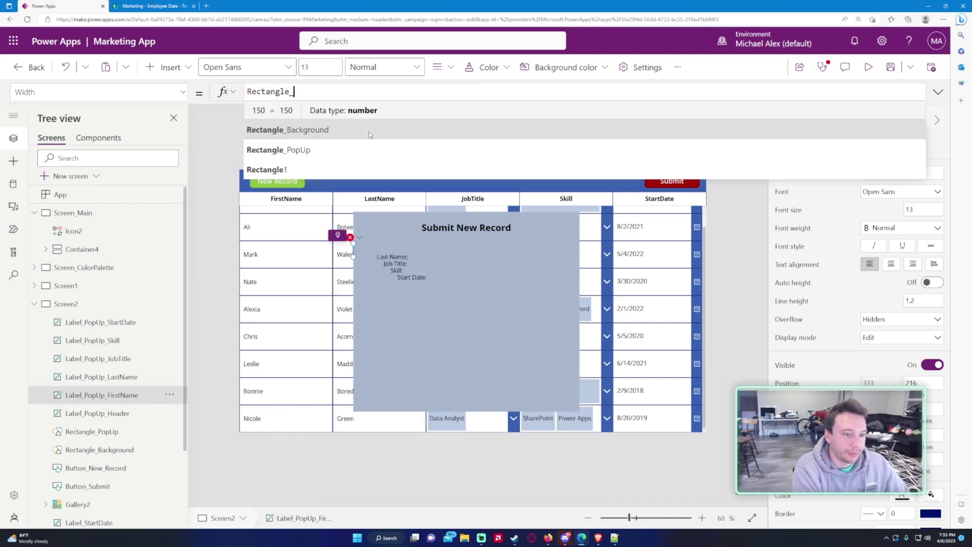
type("Pop")
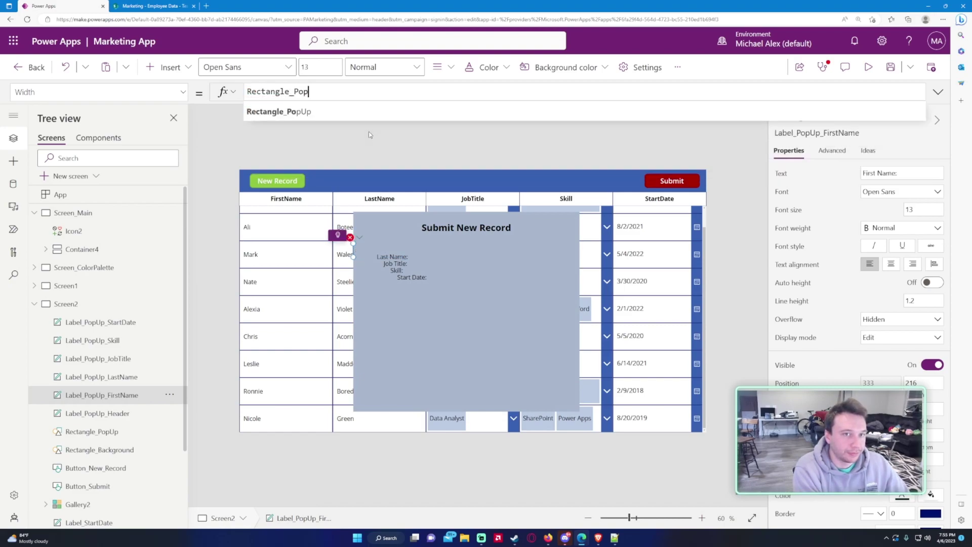
type("Up.Width /3")
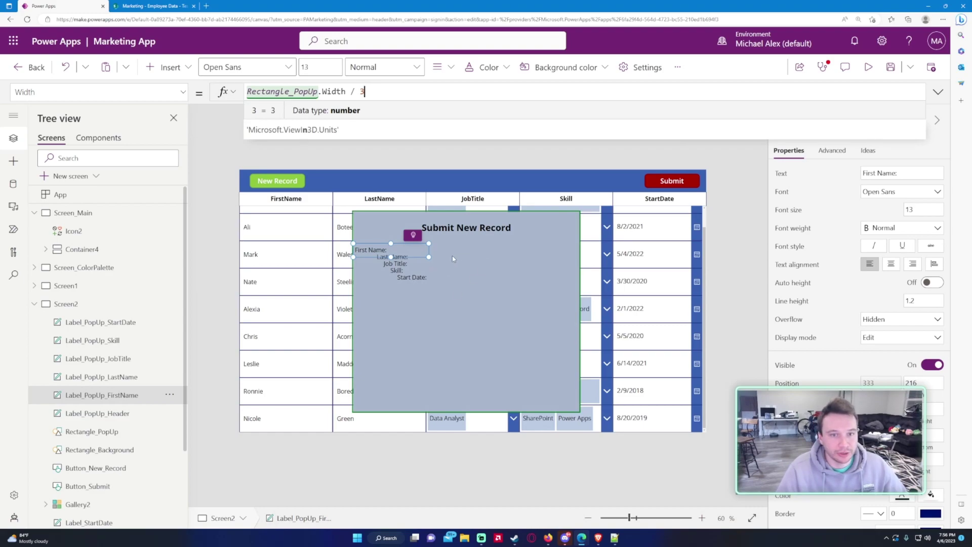
left_click(912, 264)
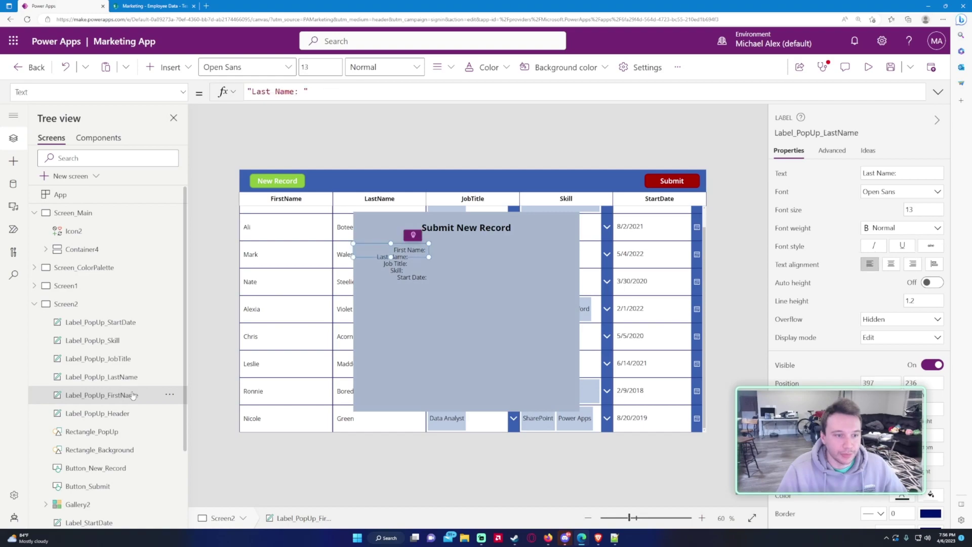
Step: Paste the Rectangle_PopUp.Width /3 width formula into the Last Name, Job Title, Skill and Start Date labels
left_click_drag(365, 92, 130, 94)
key("ctrl+c")
left_click(130, 95)
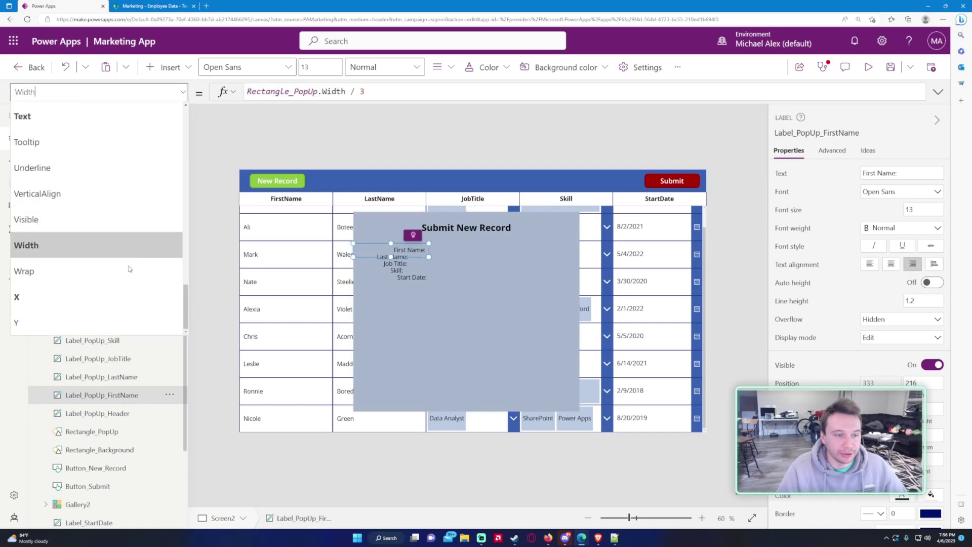
left_click(136, 375)
left_click(134, 358, "ctrl")
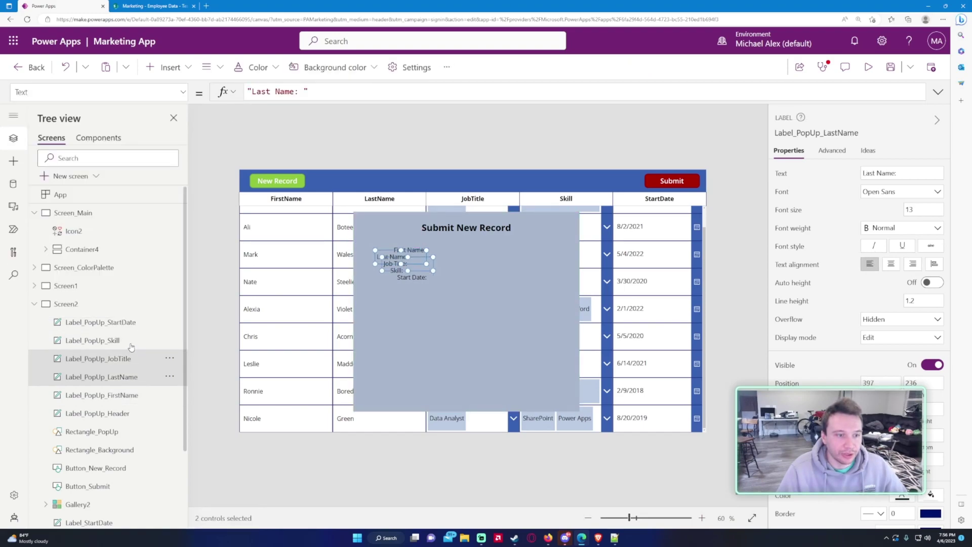
left_click(134, 340, "ctrl")
left_click(134, 322, "ctrl")
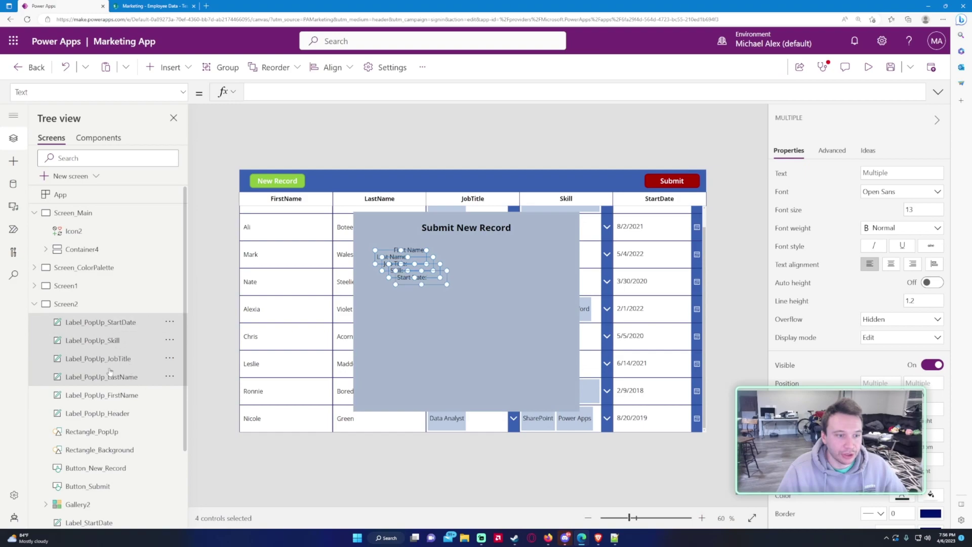
left_click(183, 92)
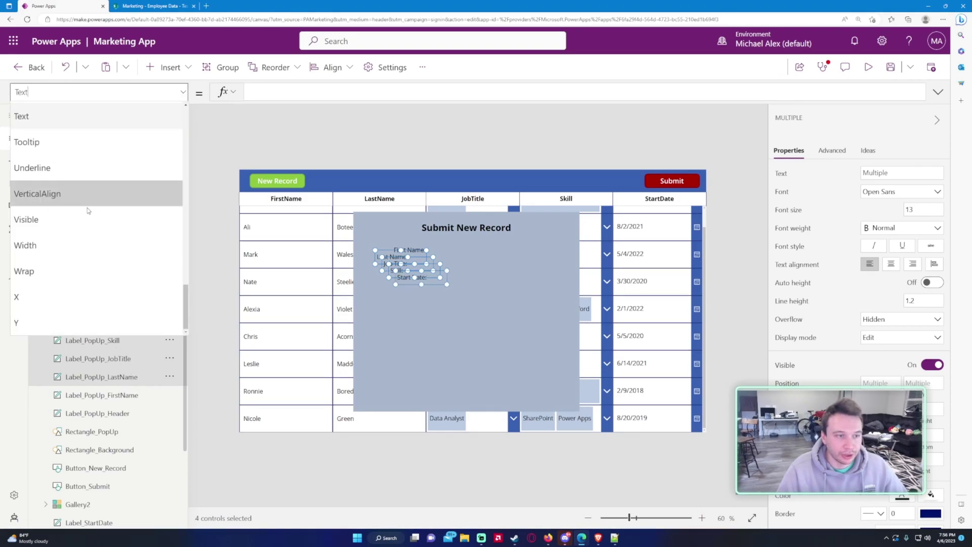
left_click(74, 248)
left_click(270, 93)
key("ctrl+a")
key("ctrl+v")
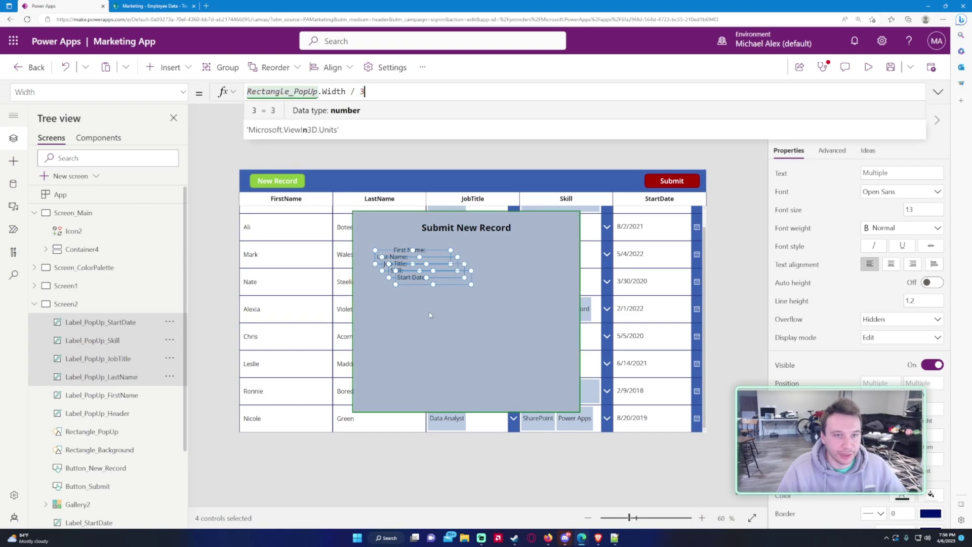
Step: Give the other four labels X = Rectangle_PopUp.X and right-aligned text
left_click(90, 392)
left_click(183, 91)
left_click(23, 302)
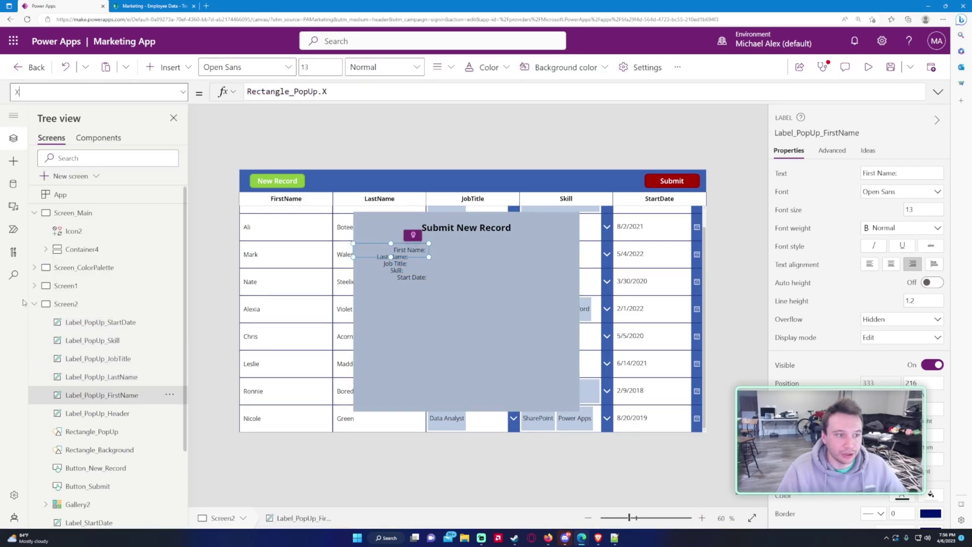
triple_click(311, 99)
key("ctrl+c")
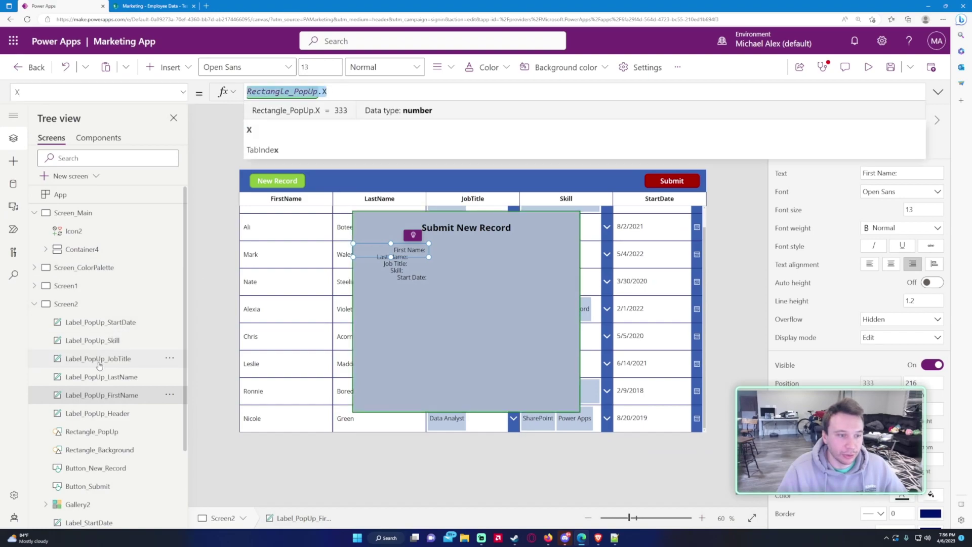
left_click(101, 377)
left_click(98, 358, "ctrl")
left_click(105, 339, "ctrl")
left_click(102, 322, "ctrl")
left_click(182, 92)
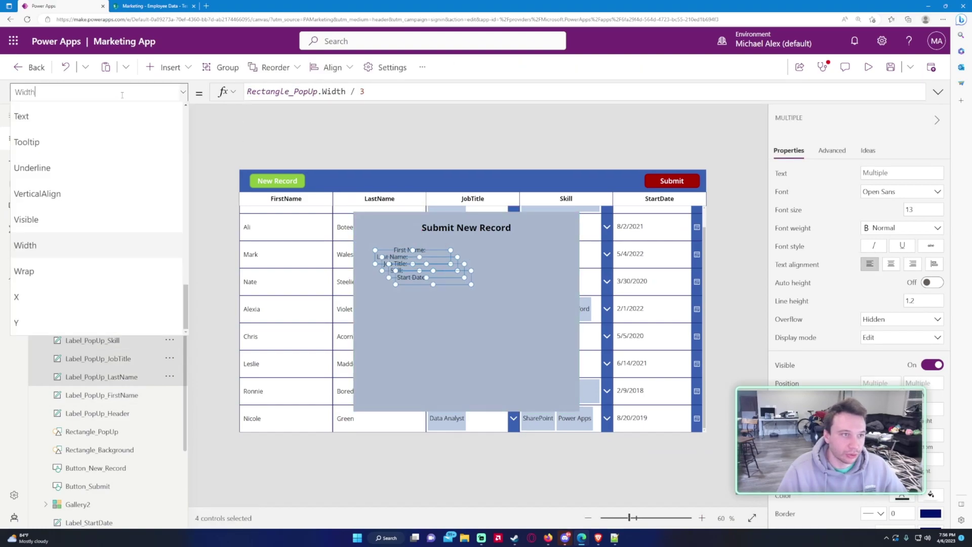
left_click(75, 292)
left_click(286, 96)
key("ctrl+v")
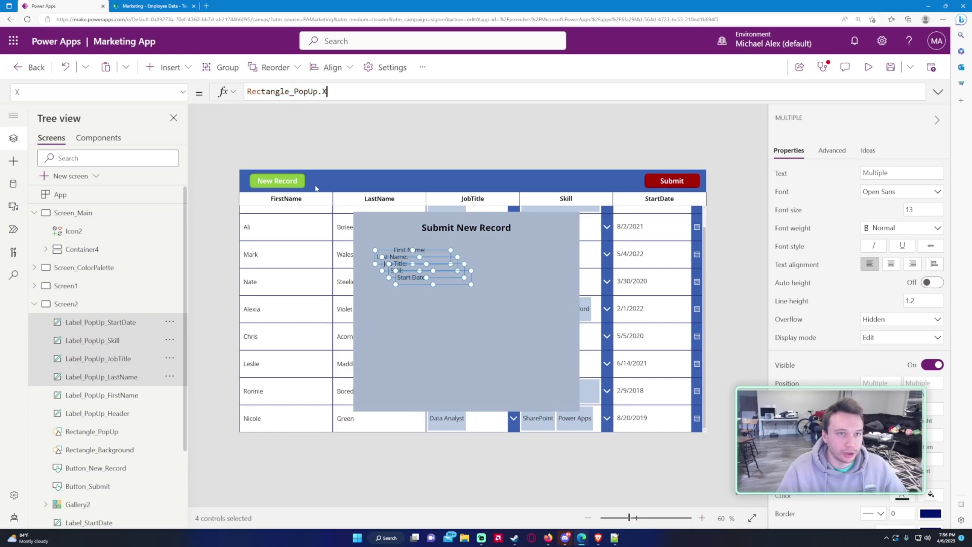
left_click(912, 263)
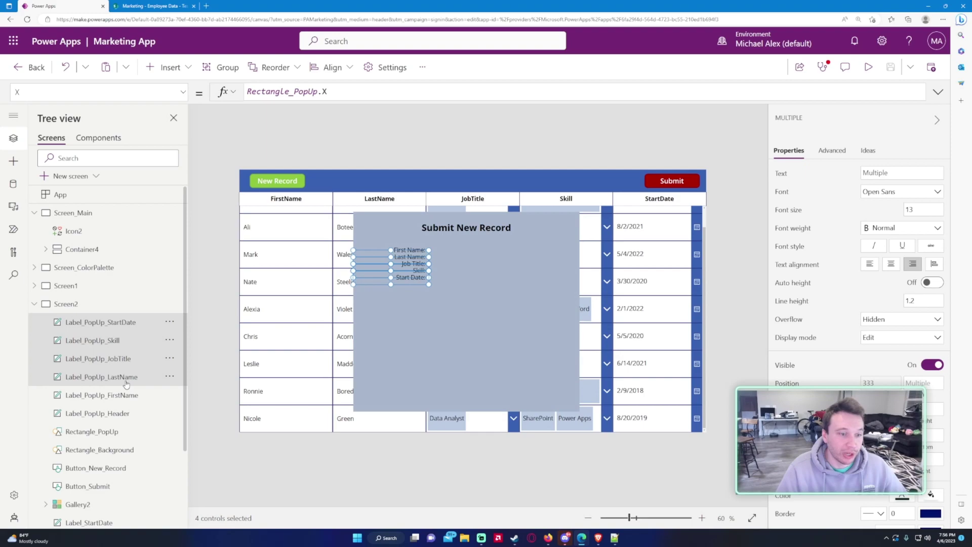
left_click(183, 92)
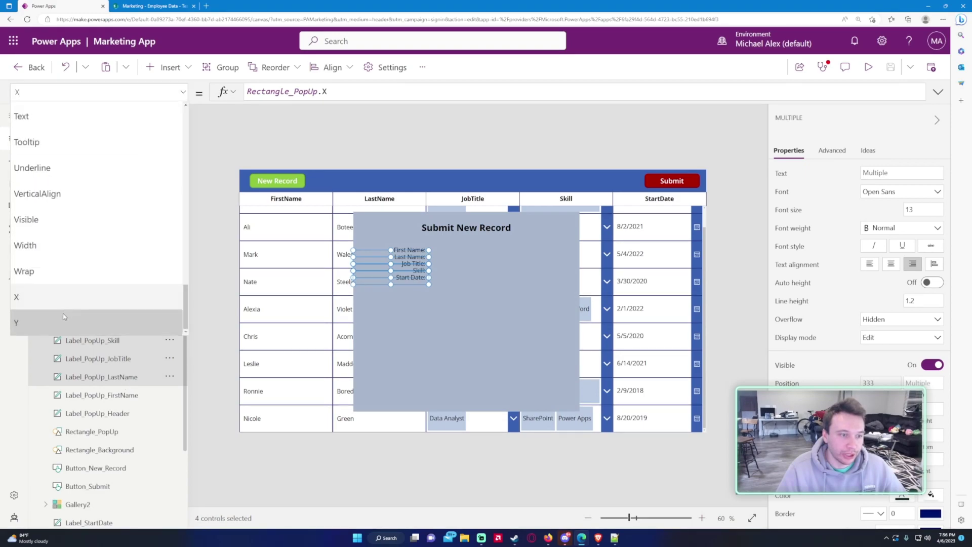
left_click(31, 321)
Step: Set the First Name label's Y to Rectangle_PopUp.Y + 150 and preview the result
left_click(118, 395)
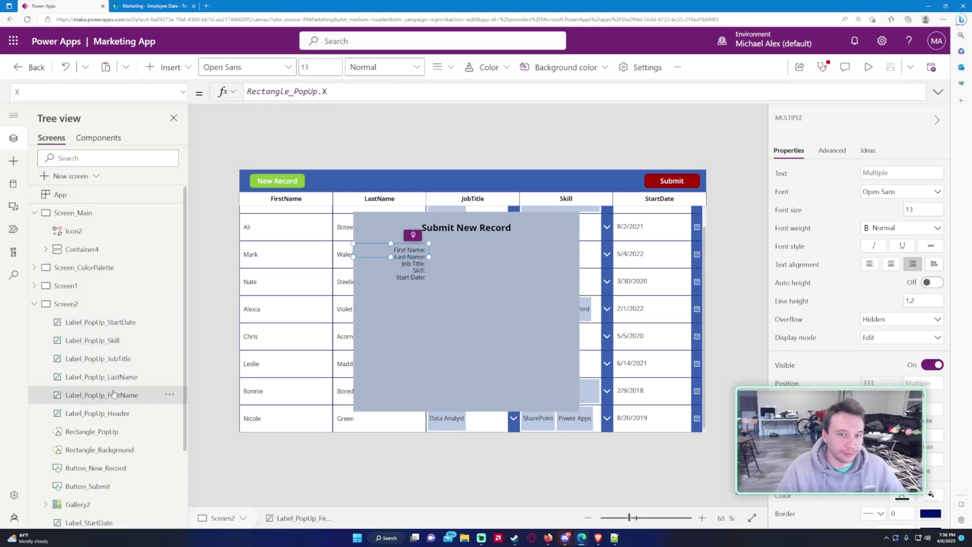
left_click(286, 92)
key("ctrl+a")
type("Rectangle_po")
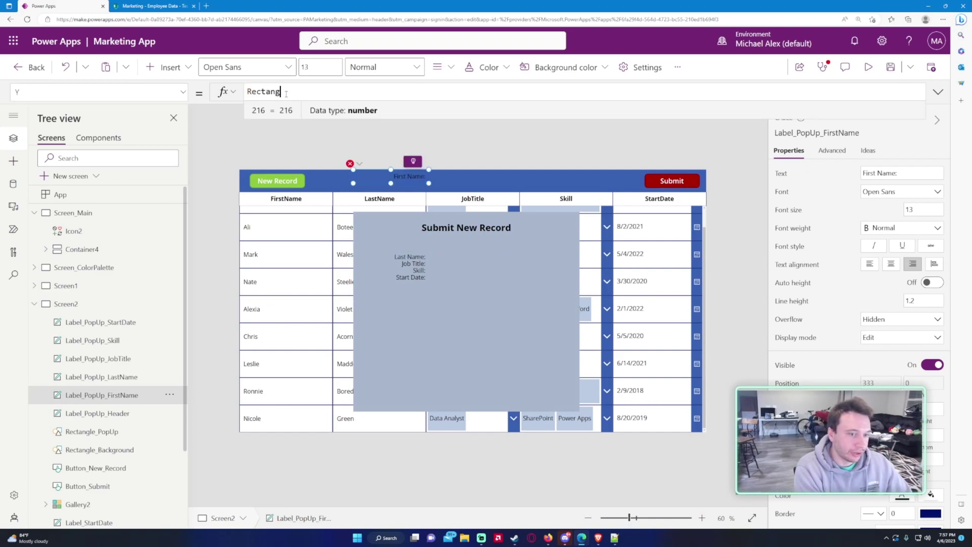
type("p.Y")
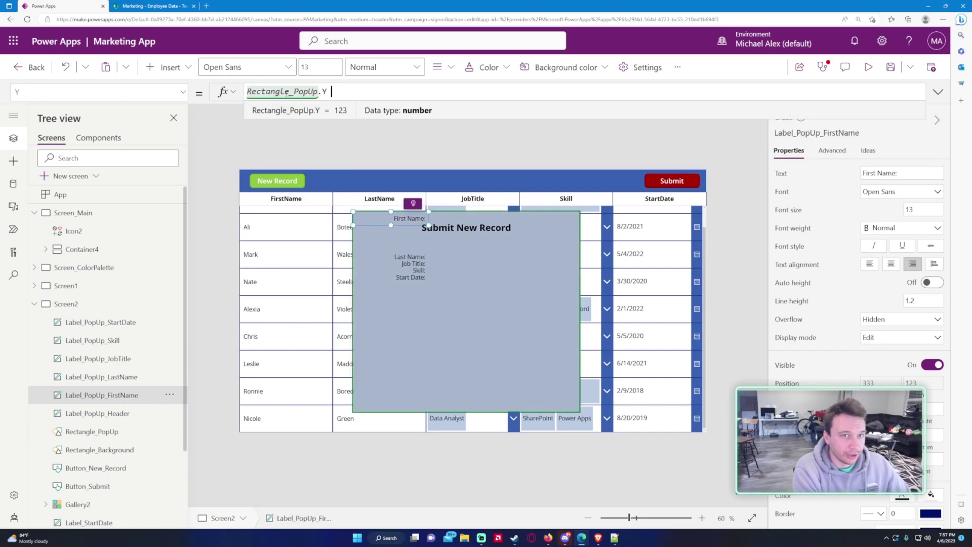
type(" + 150")
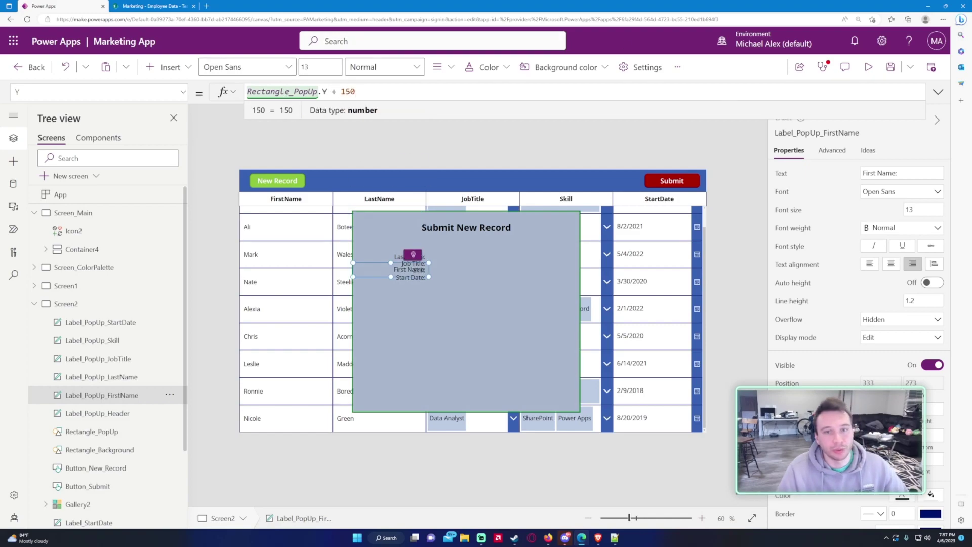
left_click(868, 67)
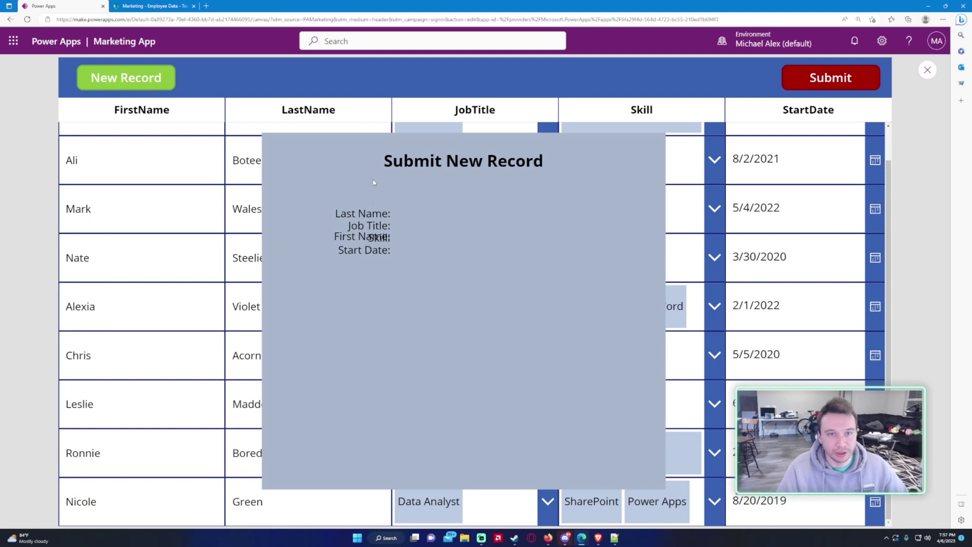
left_click(927, 69)
left_click(96, 92)
left_click(43, 322)
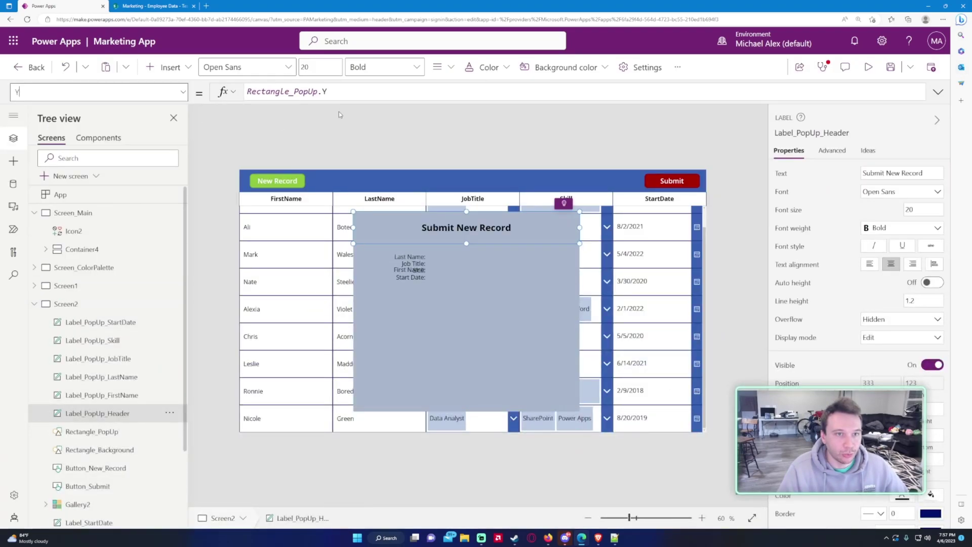
Step: Set the Last Name label's Y to Label_PopUp_FirstName.Y + 40
left_click(410, 257)
left_click(96, 92)
left_click(56, 325)
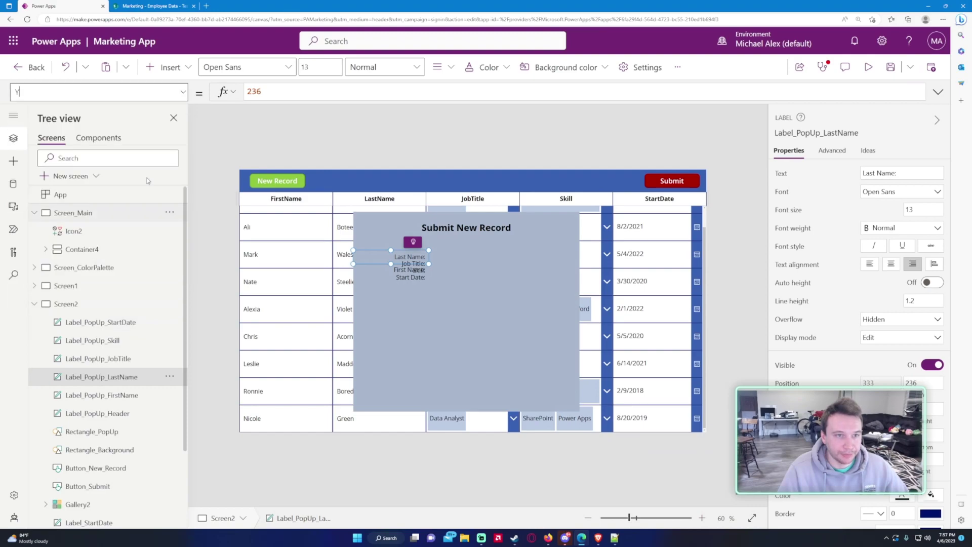
type("Rectangle_PopUp.Y + 150")
type("Label_popU")
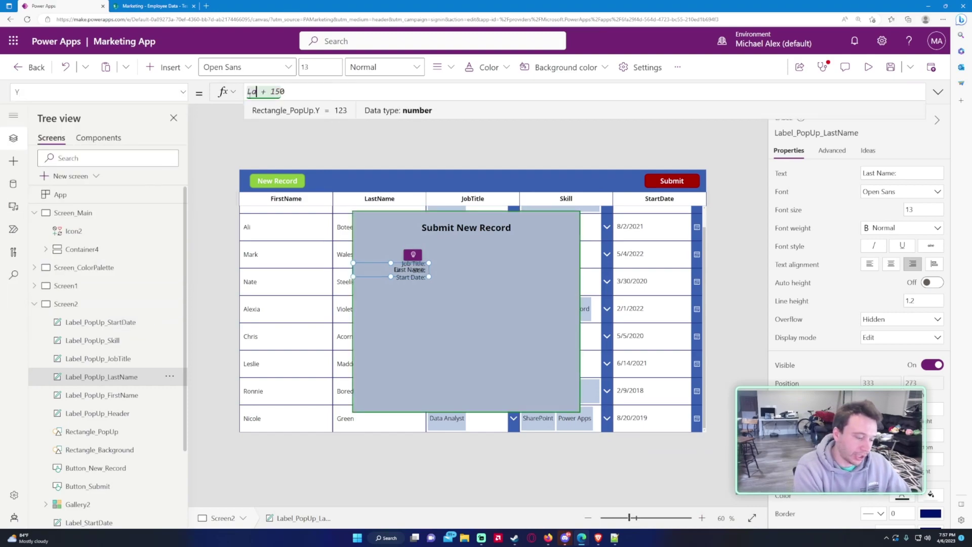
type("p-Fir")
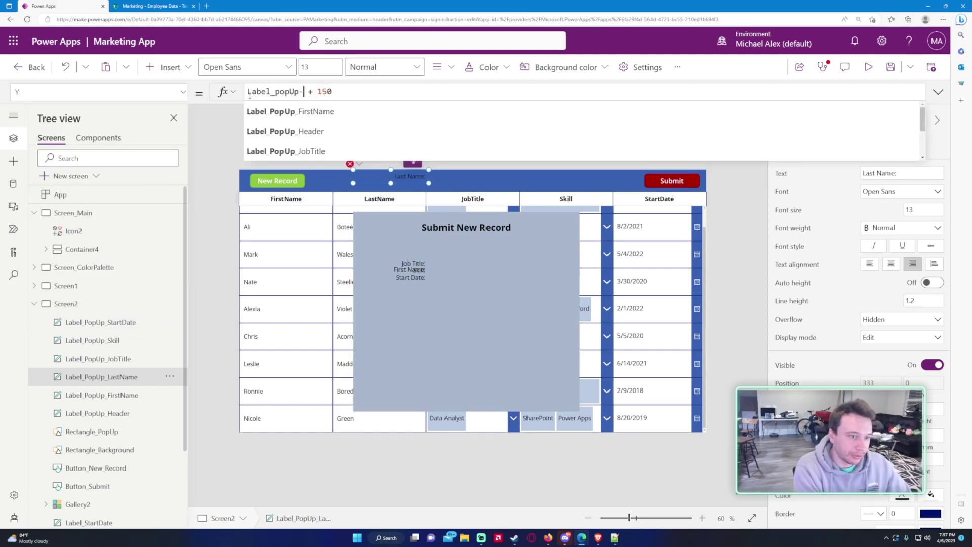
key("BackSpace")
key("BackSpace")
key("BackSpace")
key("BackSpace")
type("_")
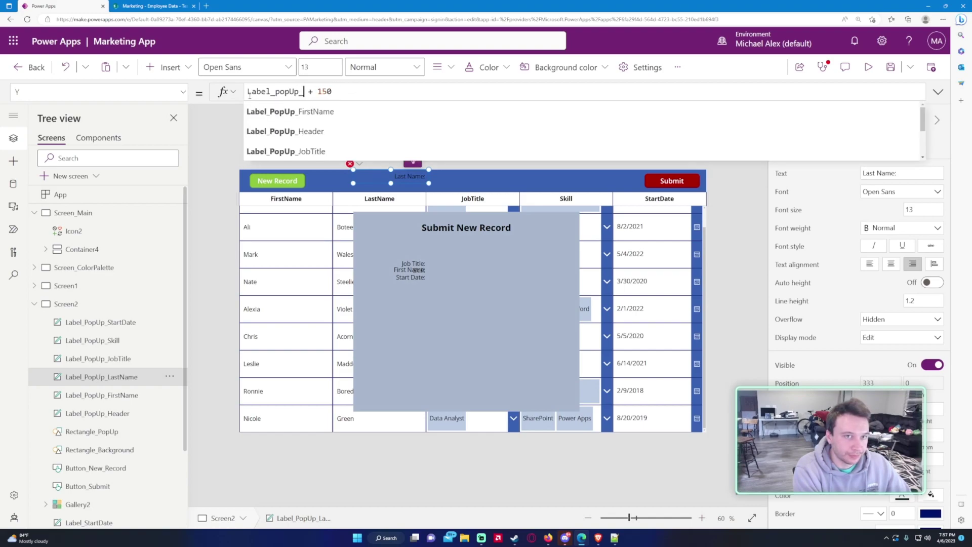
key("Tab")
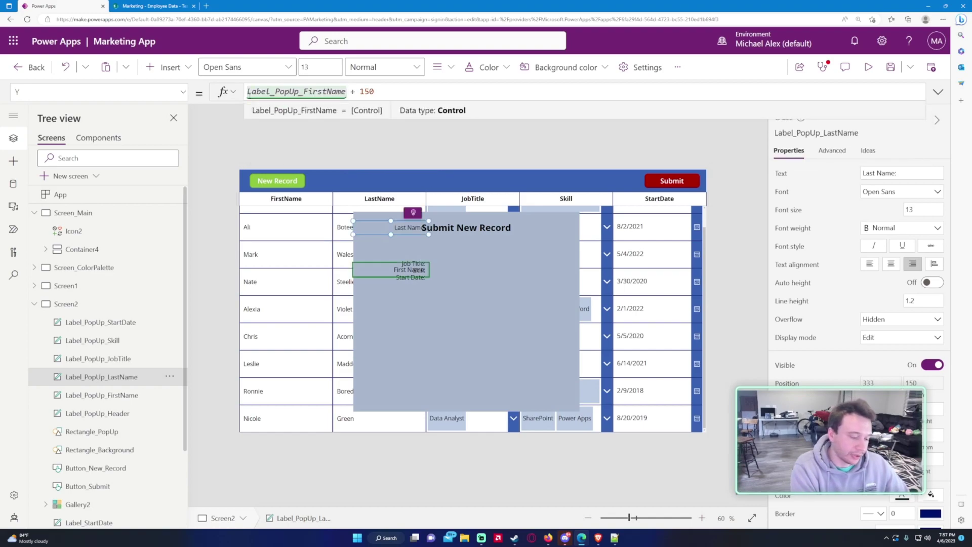
type(".Y")
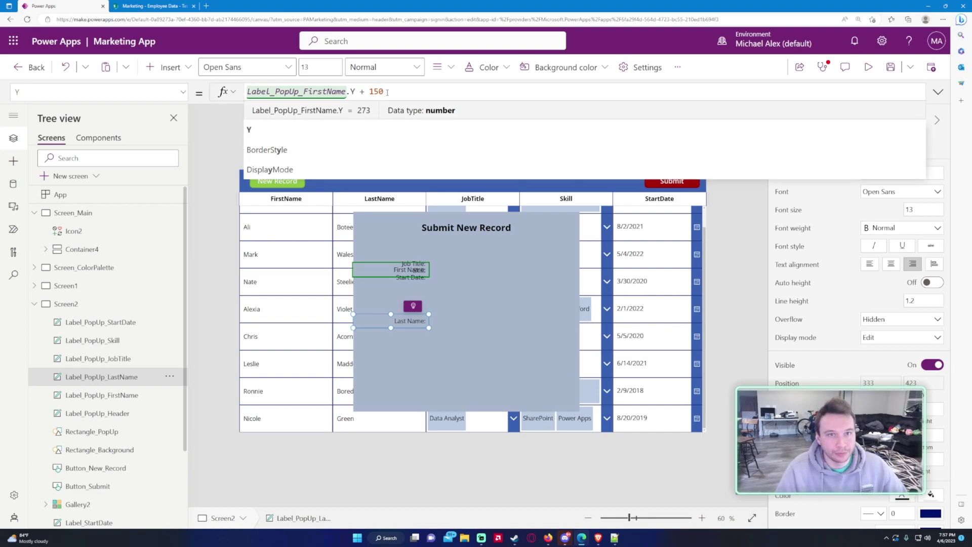
double_click(383, 92)
type("40")
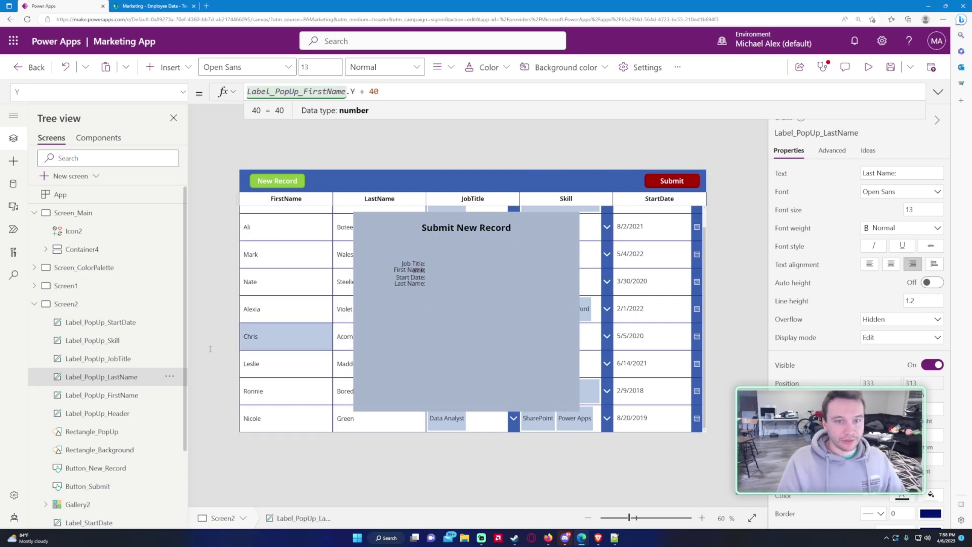
Step: Set the Job Title label's Y to Label_PopUp_LastName.Y + 40
left_click(99, 358)
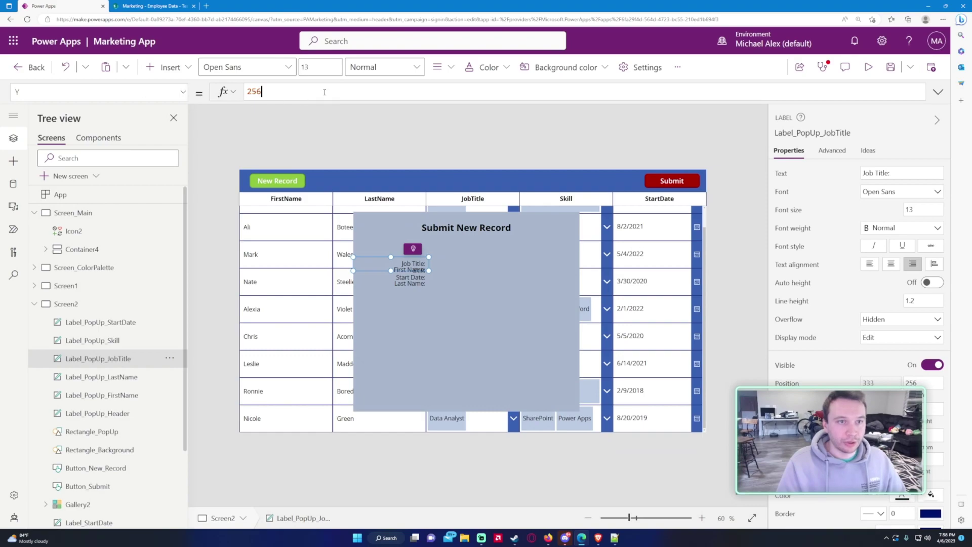
key("ctrl+a")
type("Label_PopUp_FirstName.Y + 40")
left_click_drag(304, 91, 318, 92)
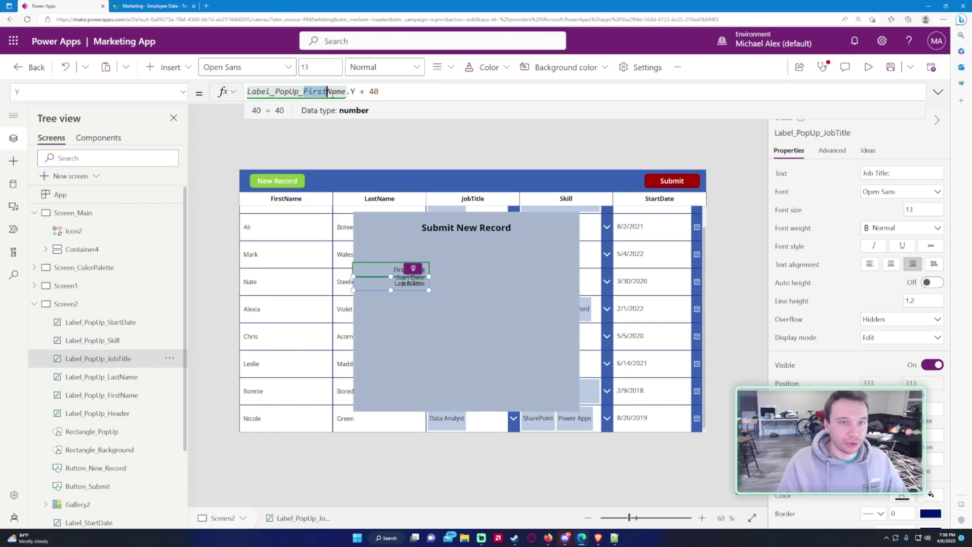
type("Last")
key("BackSpace")
key("BackSpace")
key("BackSpace")
type("ast")
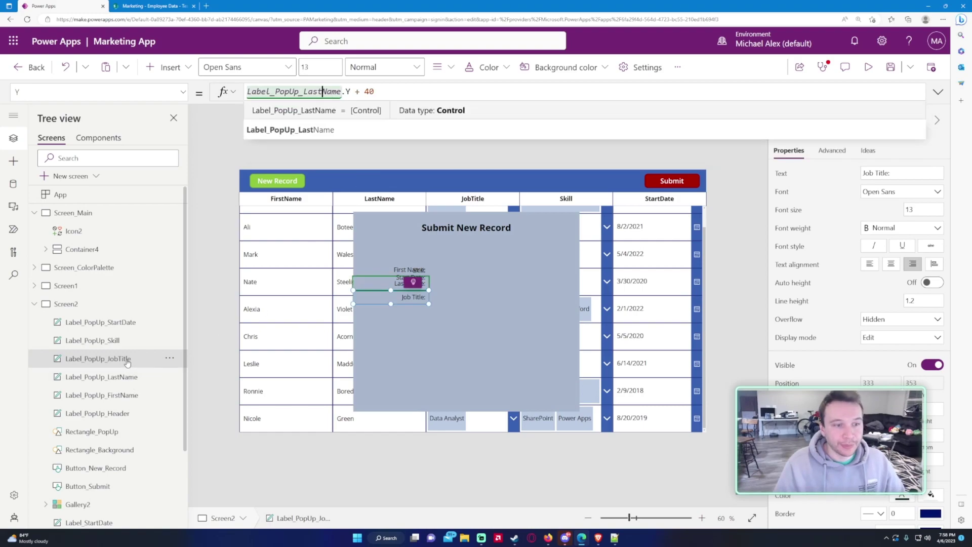
Step: Set the Skill label's Y to Label_PopUp_JobTitle.Y + 40
left_click(101, 340)
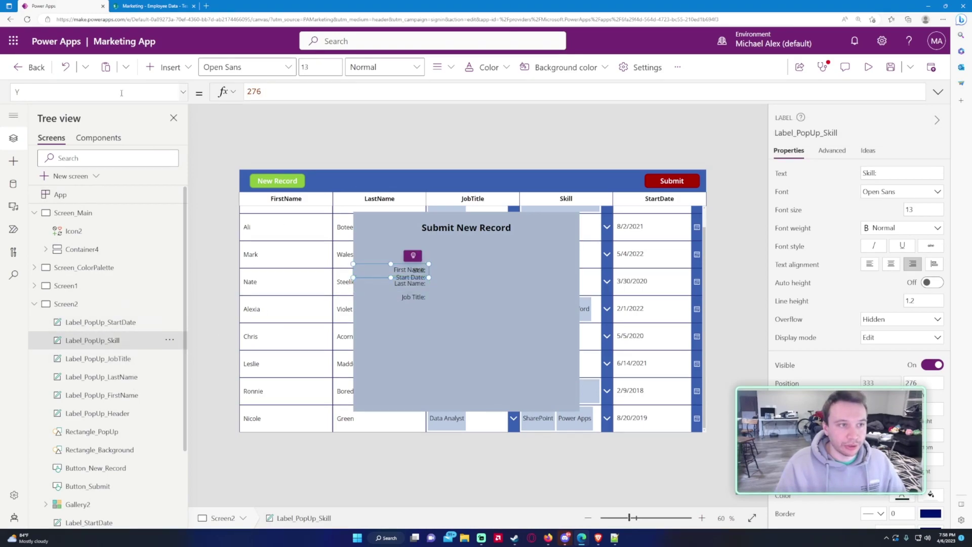
left_click(298, 90)
key("ctrl+a")
type("Label_PopUp_LastName.Y + 40")
left_click_drag(304, 91, 341, 91)
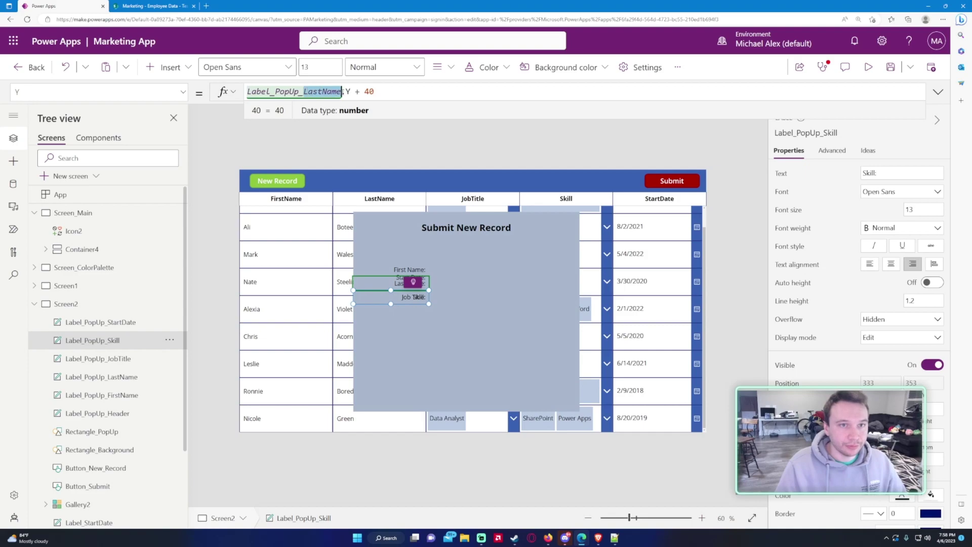
type("JobTitle")
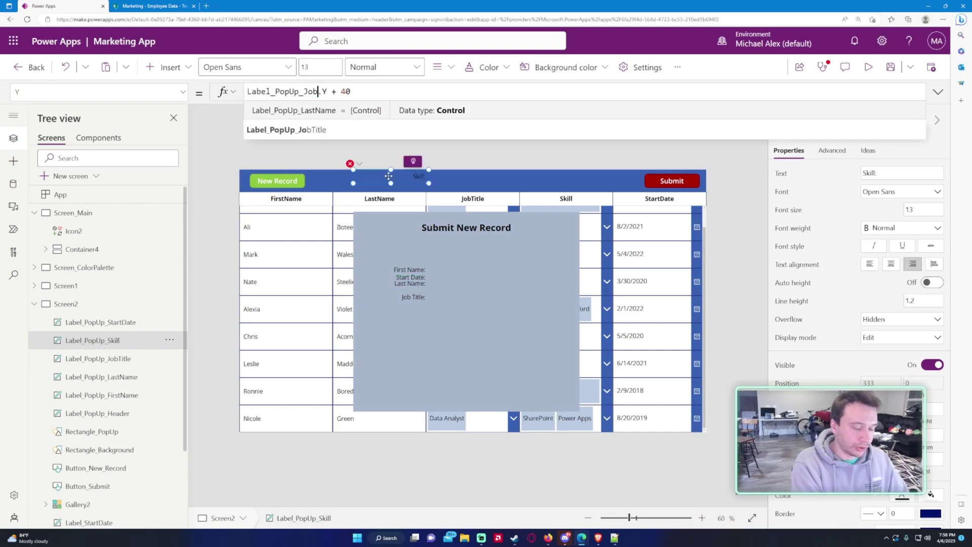
Step: Set the Start Date label's Y to Label_PopUp_Skill.Y + 40
left_click(110, 322)
left_click(263, 94)
key("ctrl+a")
type("Label_PopUp_LastName.Y + 40")
left_click(342, 91)
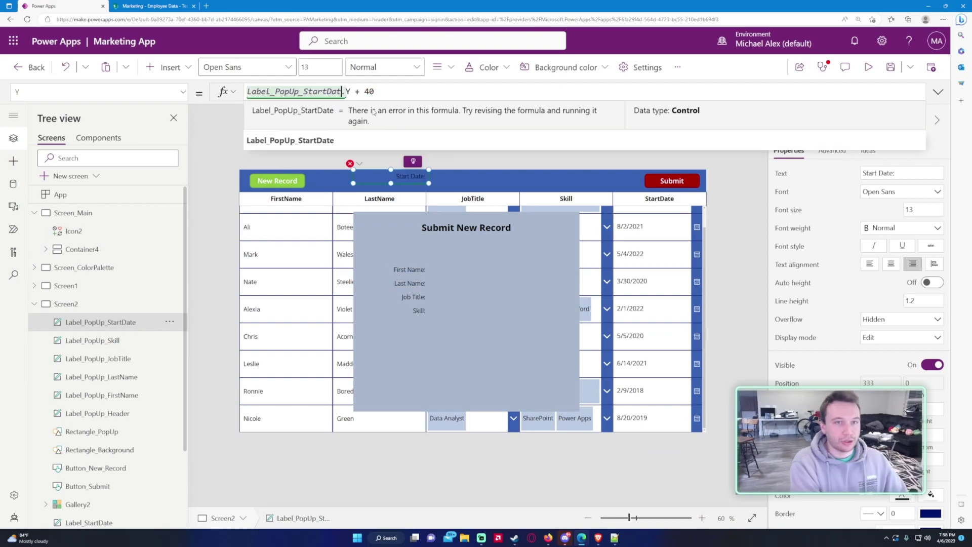
key("BackSpace")
key("BackSpace")
key("BackSpace")
key("BackSpace")
key("BackSpace")
key("BackSpace")
key("BackSpace")
key("BackSpace")
type("S")
key("BackSpace")
type("Skill")
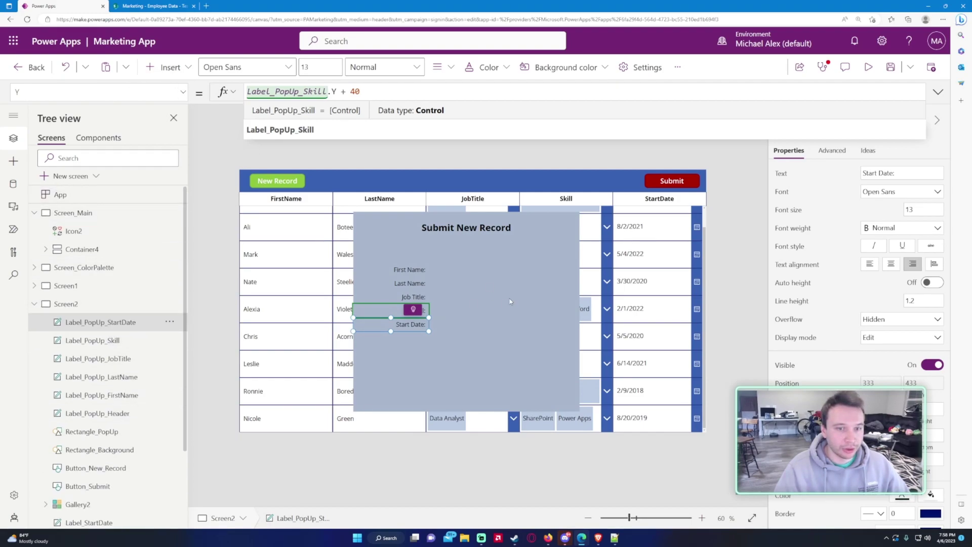
Step: Insert a text input beside the First Name label and name it TextInput_PopUp_FirstName
left_click(161, 70)
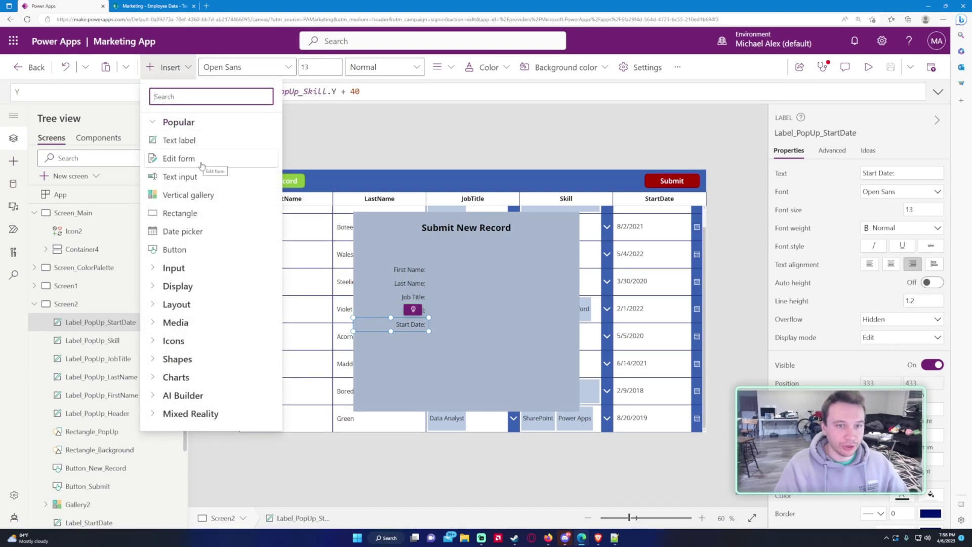
left_click(162, 269)
scroll(193, 290, "down", 3)
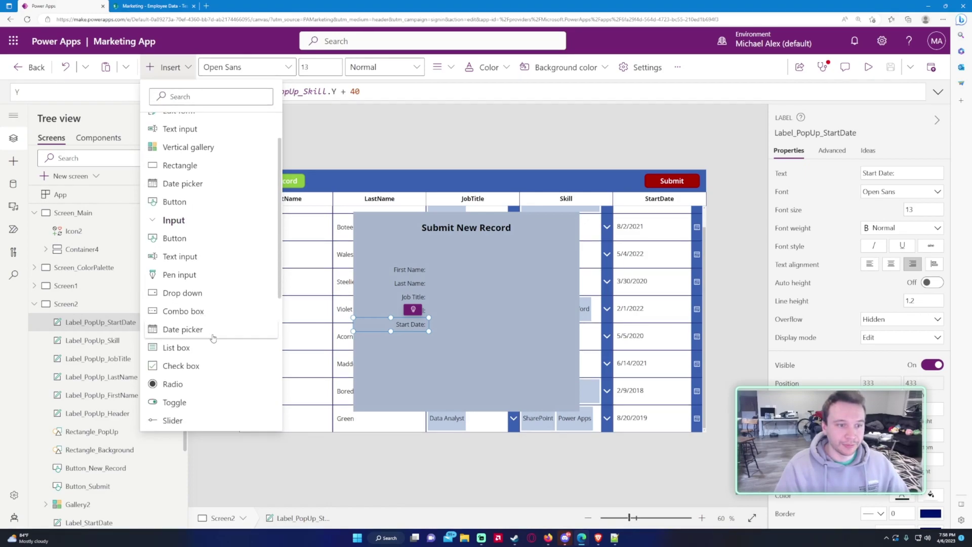
left_click(328, 300)
left_click_drag(315, 192, 508, 272)
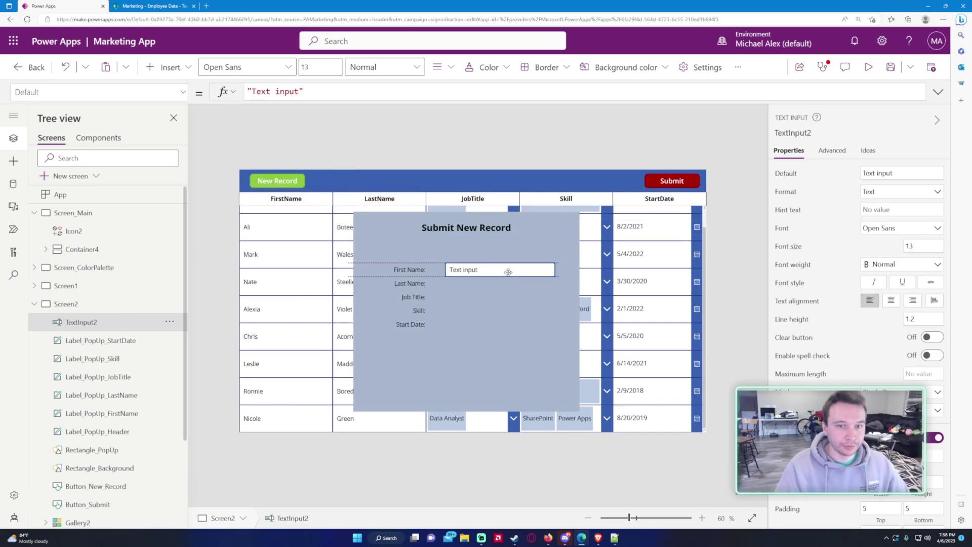
double_click(109, 326)
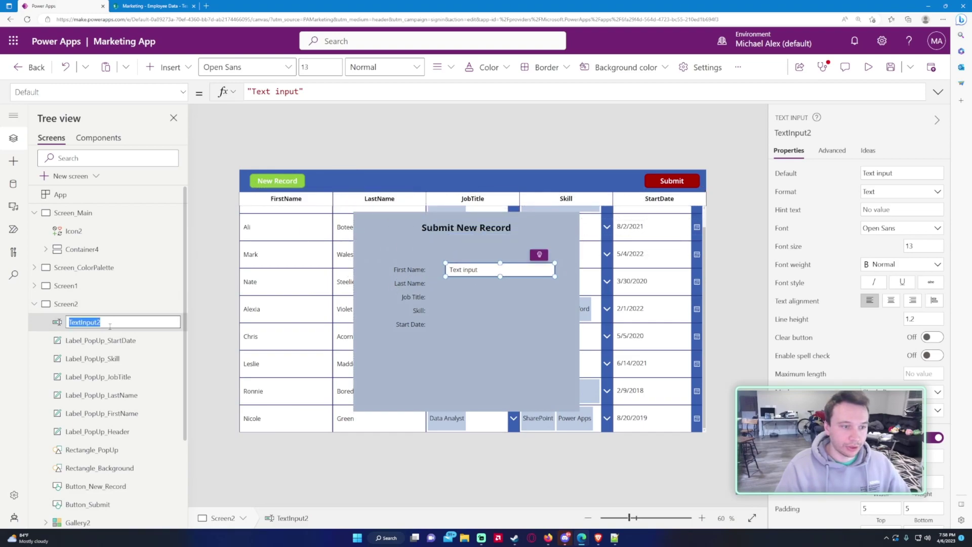
type("TextInput_popU")
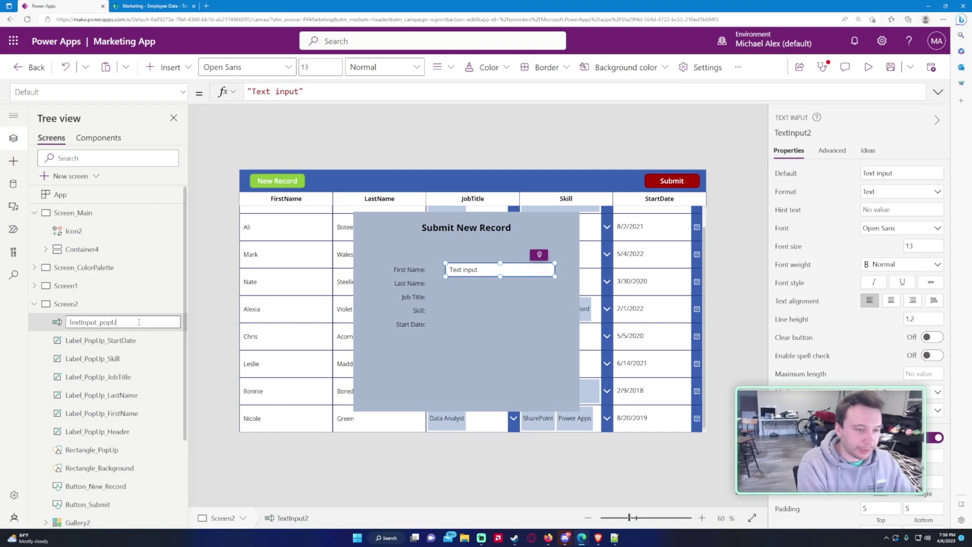
type("PopUp_First")
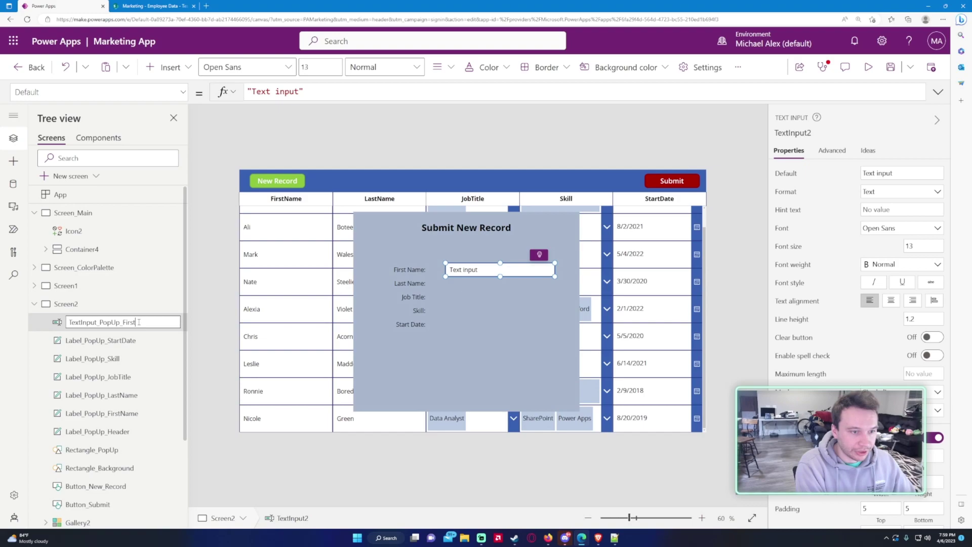
type("Name")
key("Return")
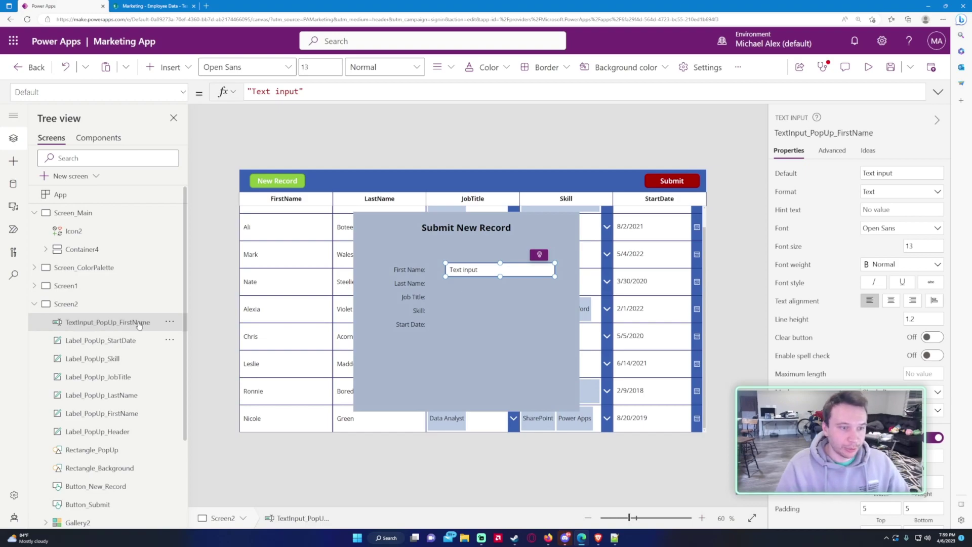
Step: Duplicate the text input and rename the copy TextInput_PopUp_LastName
key("ctrl+c")
key("ctrl+v")
double_click(136, 327)
left_click(126, 322)
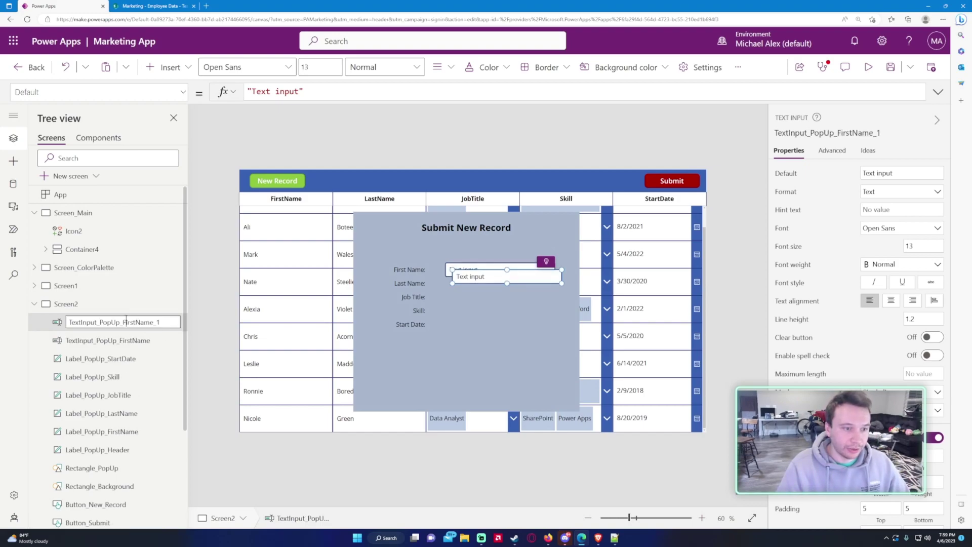
key("shift+End")
type("LastName")
key("Return")
Step: Set the selected text input's Y to Label_PopUp_FirstName.Y
left_click(149, 98)
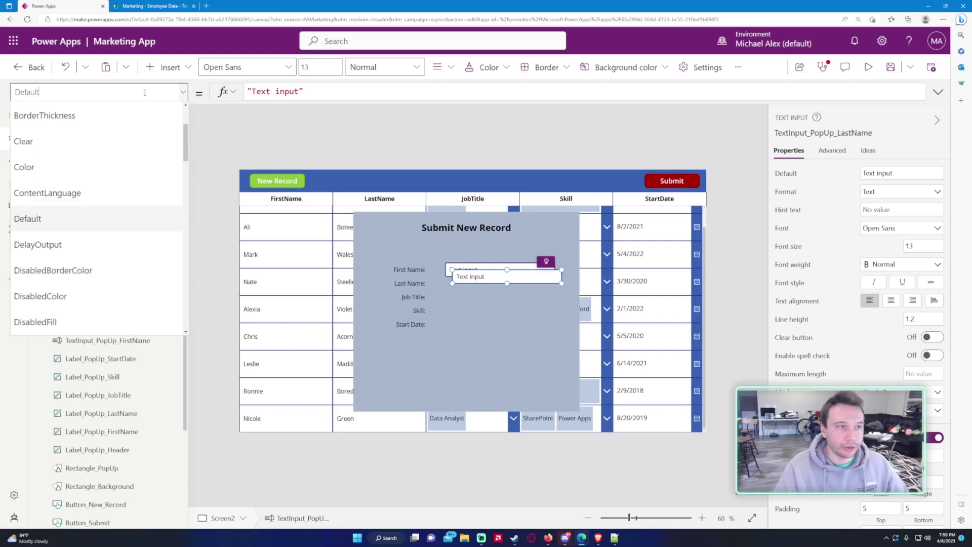
scroll(94, 264, "down", 15)
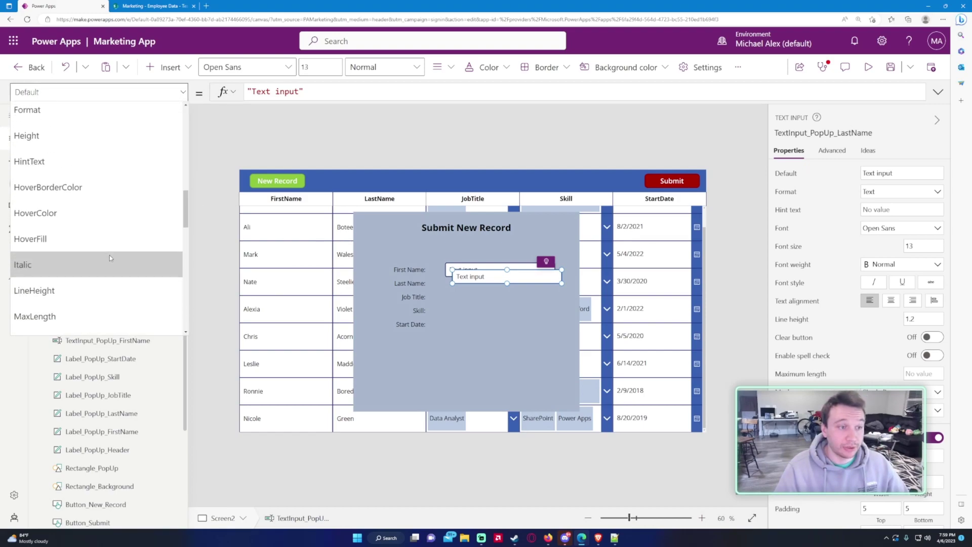
scroll(93, 264, "down", 3)
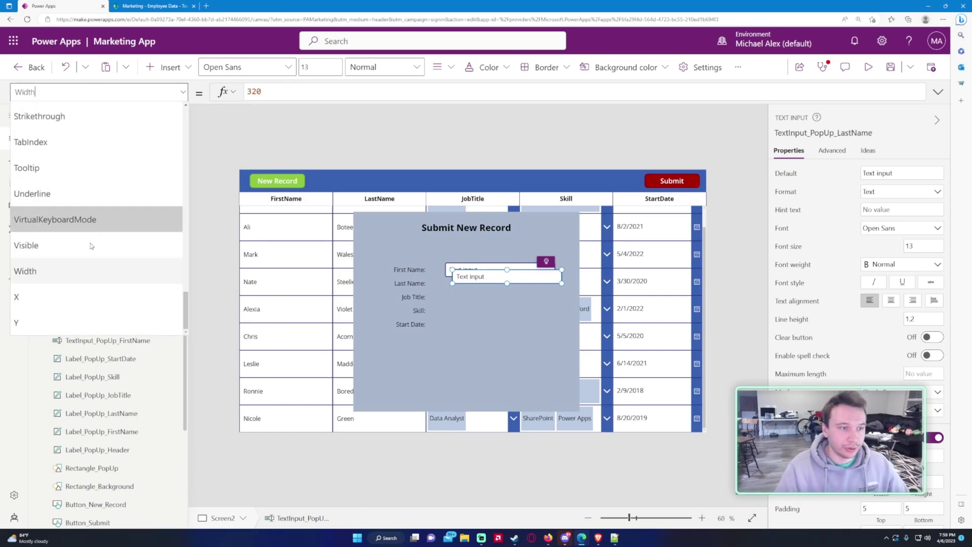
left_click(76, 300)
left_click(312, 91)
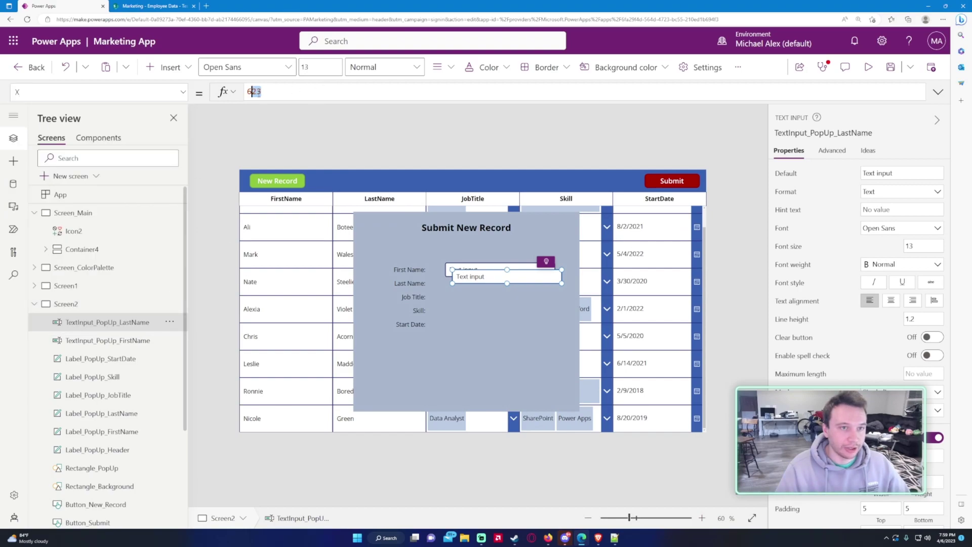
key("shift+Tab")
type("y")
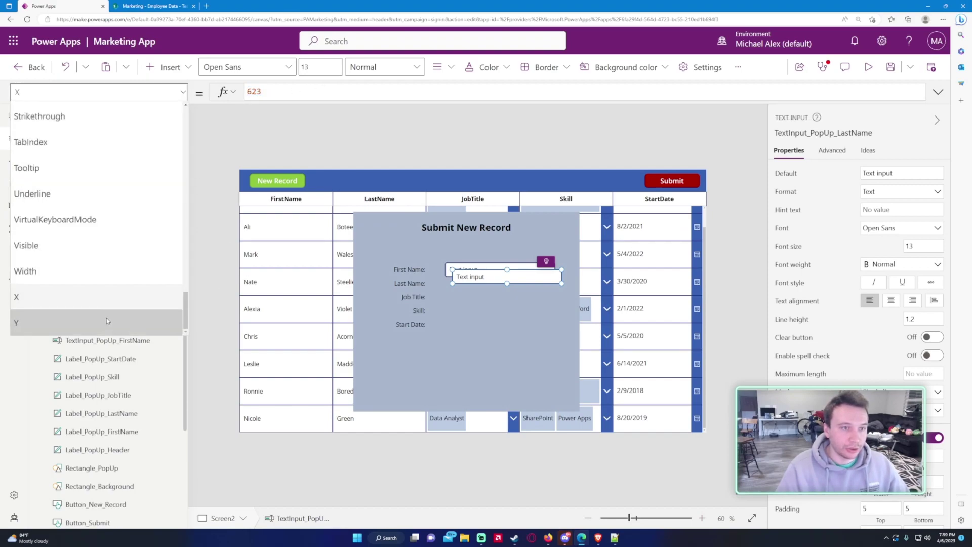
key("Return")
left_click(291, 94)
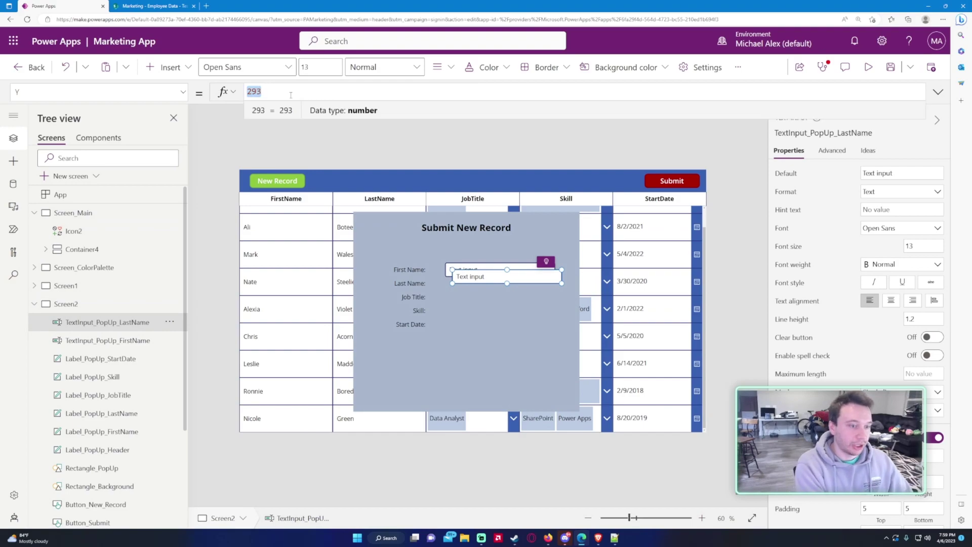
type("Label_PopUP")
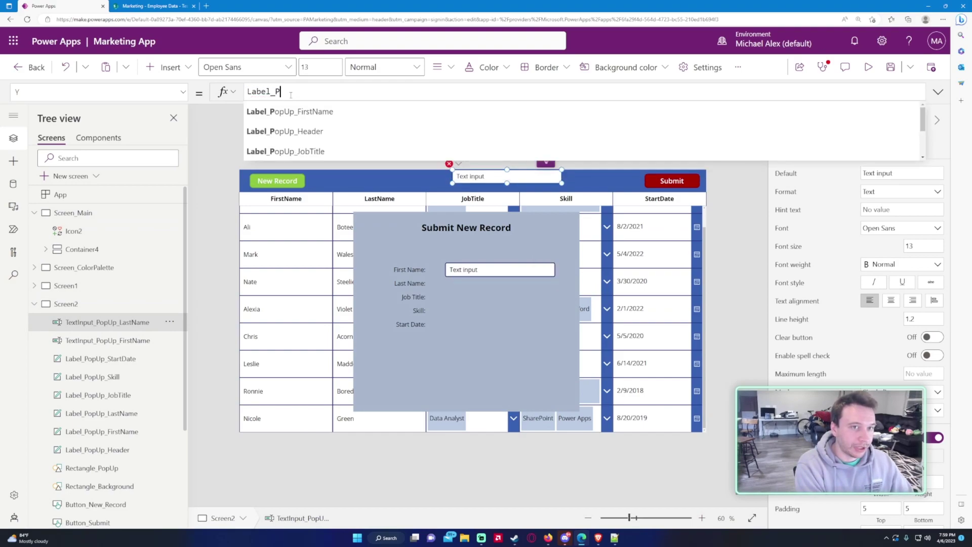
key("Tab")
type(".Y")
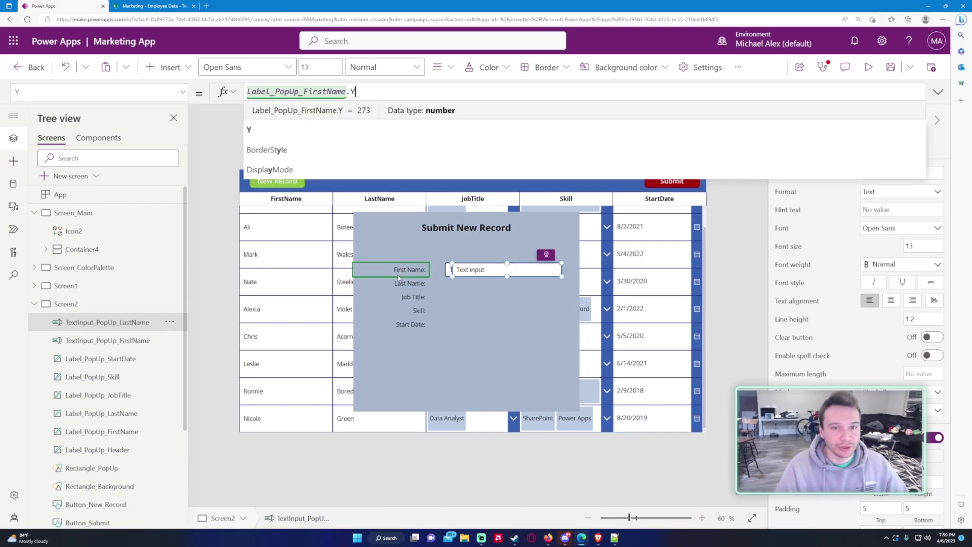
Step: Change TextInput_PopUp_LastName's Y reference to Label_PopUp_LastName.Y
left_click(130, 332)
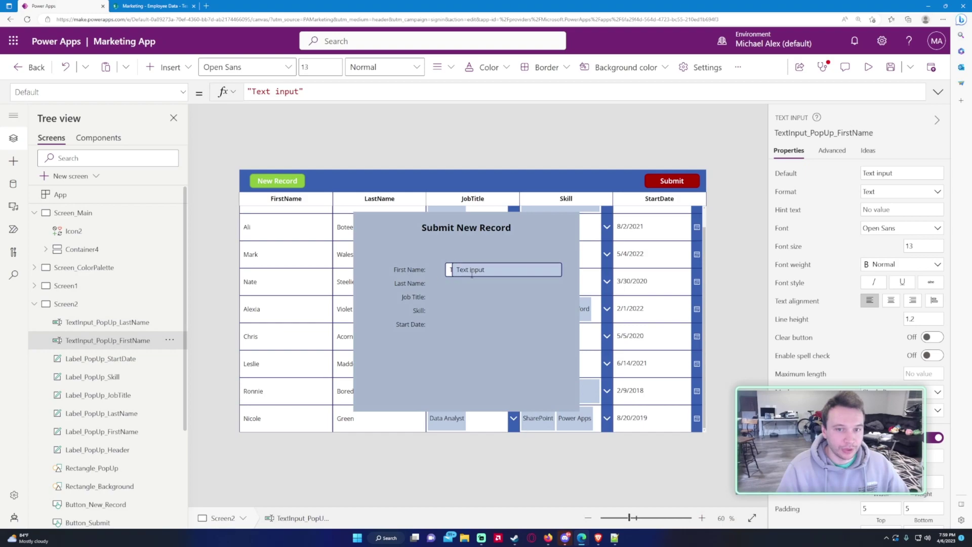
left_click(121, 322)
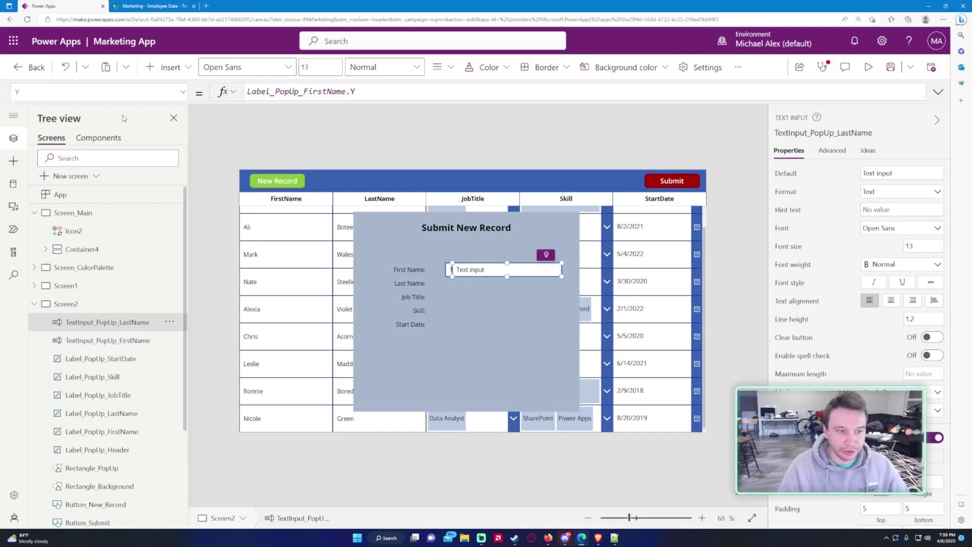
left_click(107, 93)
left_click(103, 94)
left_click(303, 92)
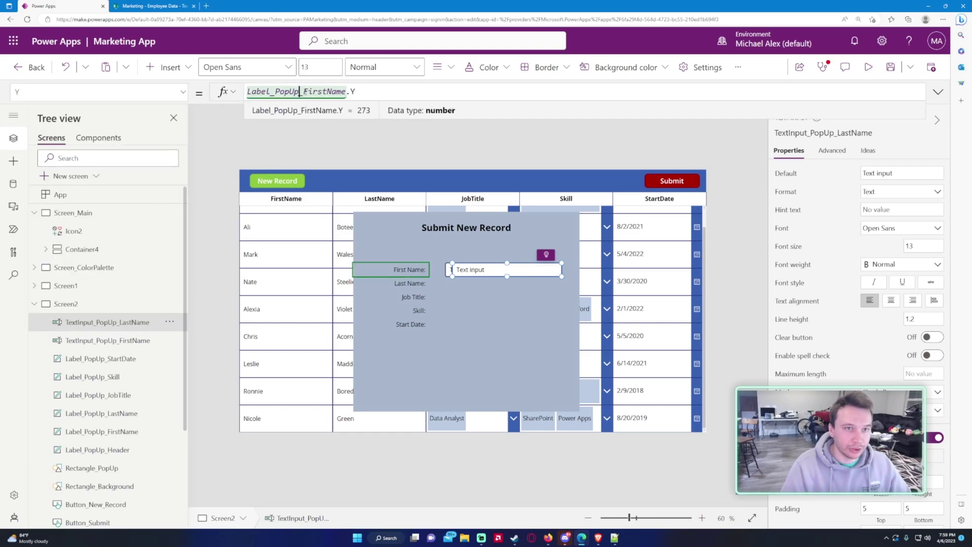
left_click_drag(304, 92, 323, 92)
type("Last")
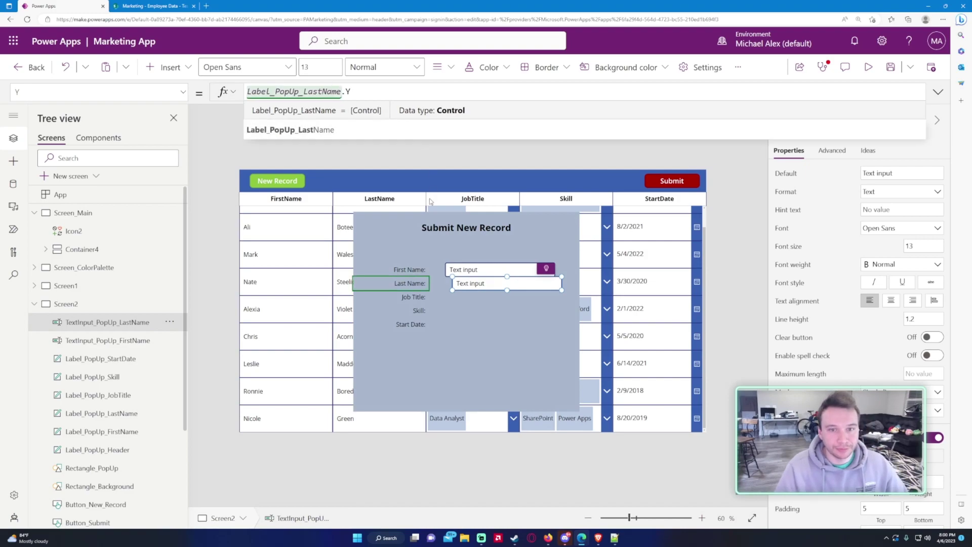
left_click(101, 91)
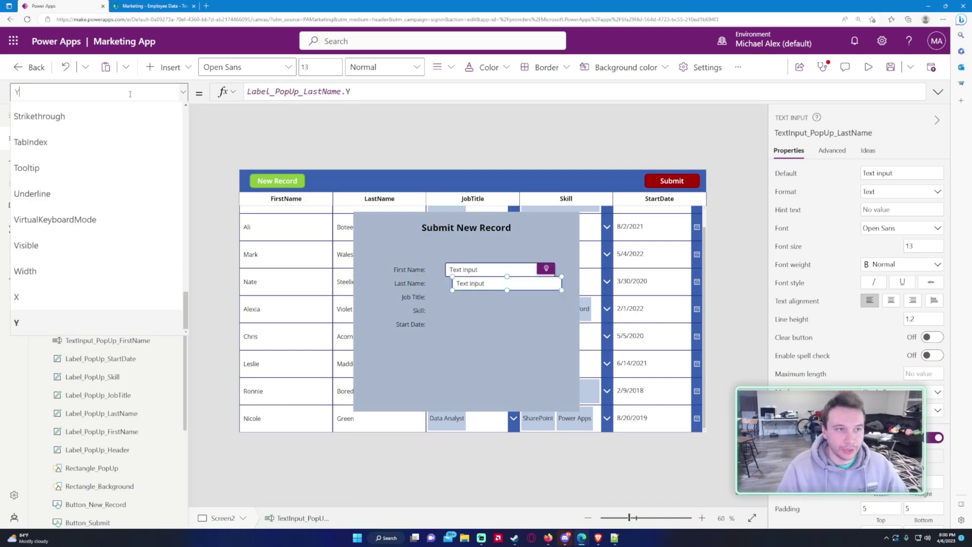
left_click(81, 292)
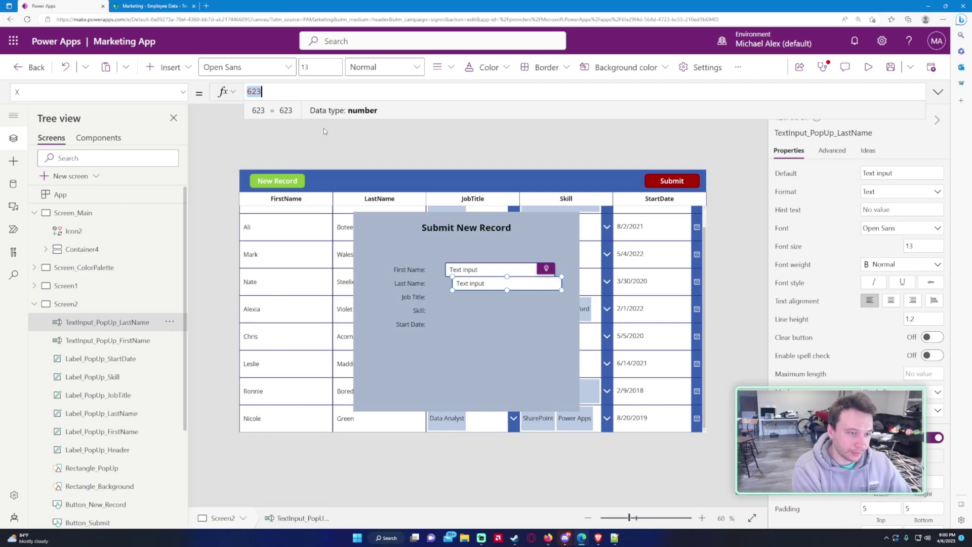
Step: Set the Last Name text box's X to Label_PopUp_LastName.X + Label_PopUp_LastName.Width + 50
type("Tex")
key("BackSpace")
key("BackSpace")
key("BackSpace")
type("La")
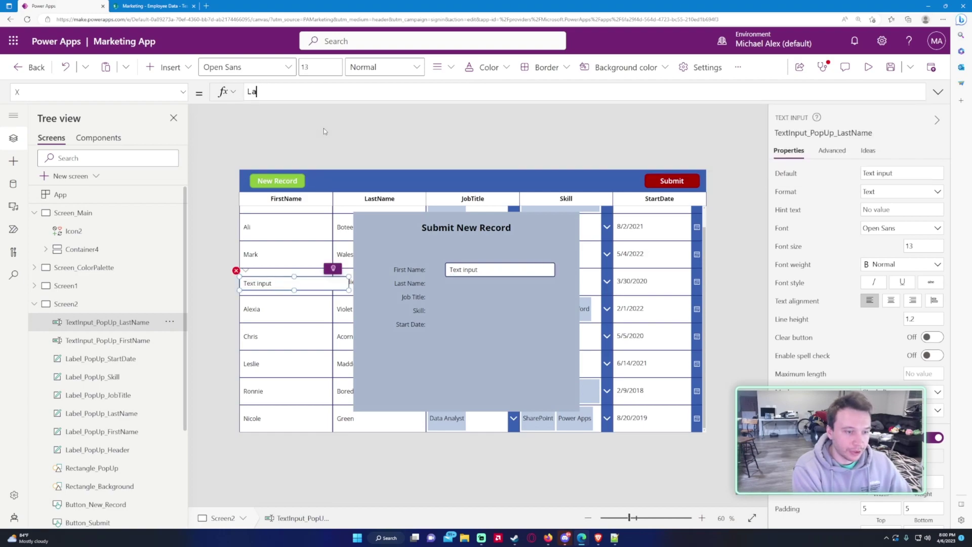
type("bel_PopUp")
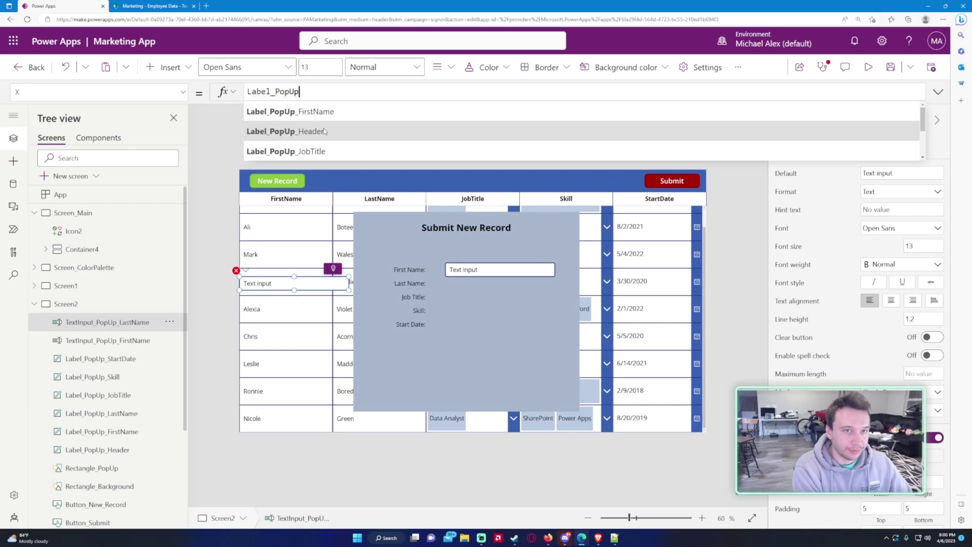
type("_LastName")
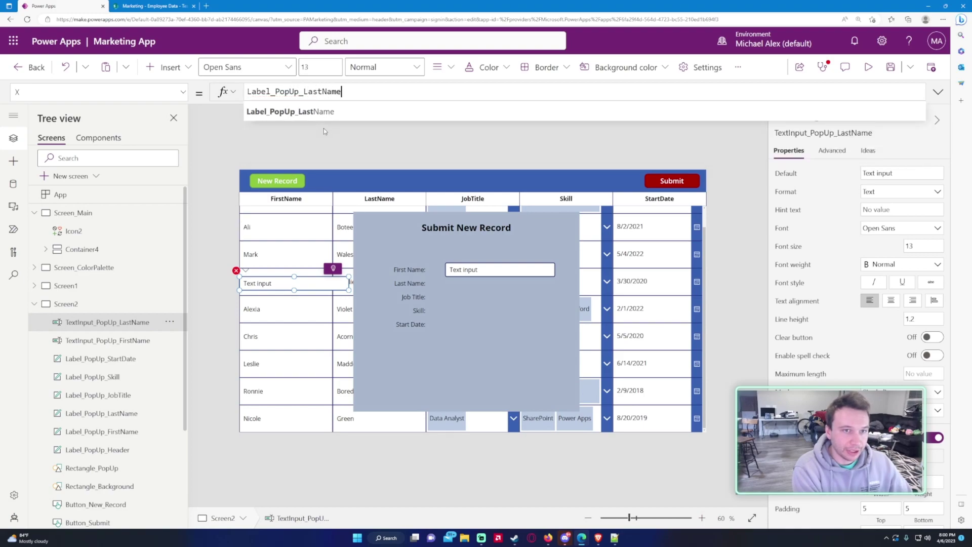
type(".X + Label_Pop")
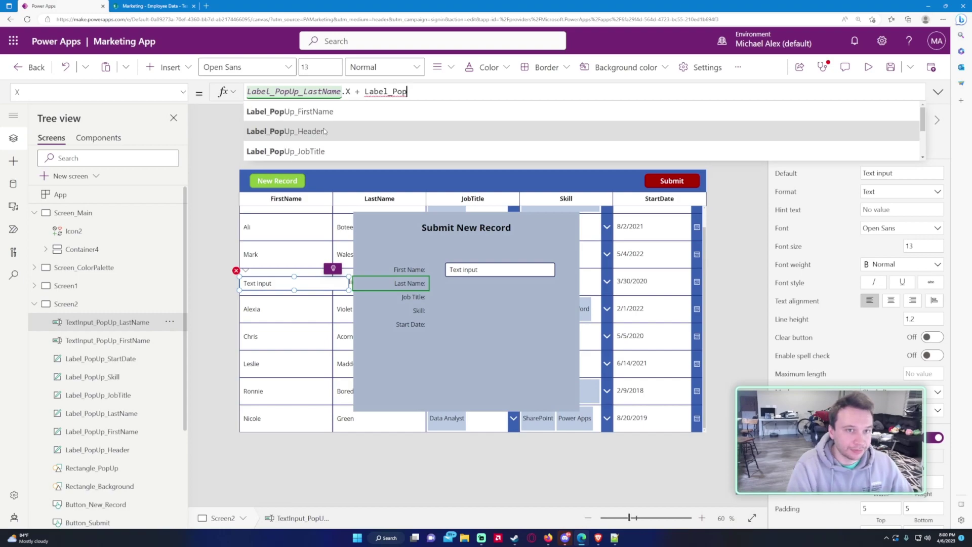
scroll(324, 131, "down", 2)
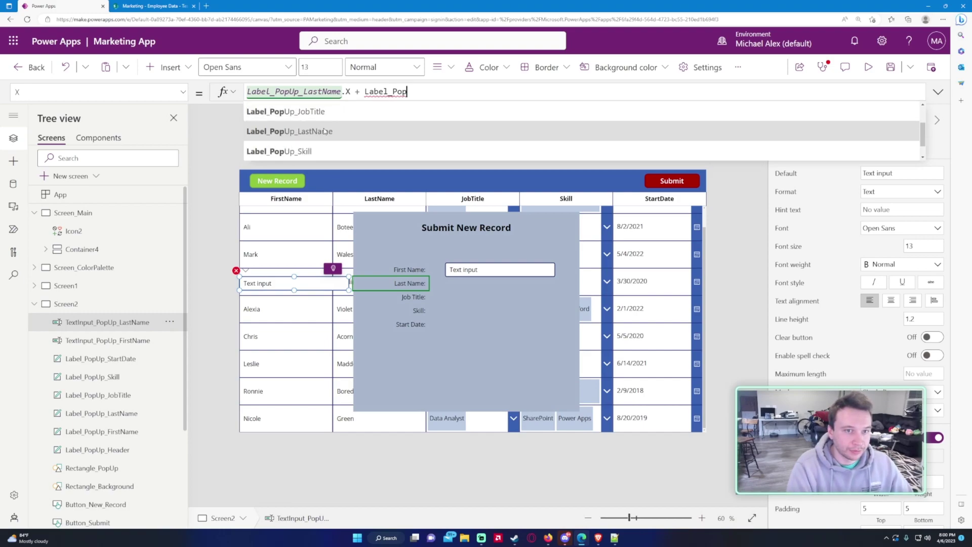
left_click(324, 131)
type(".Width")
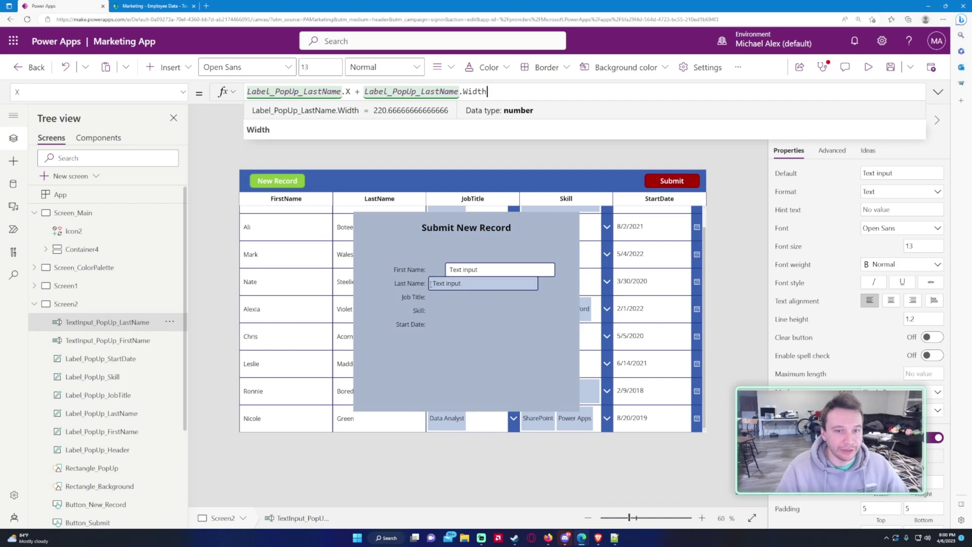
type("+ ")
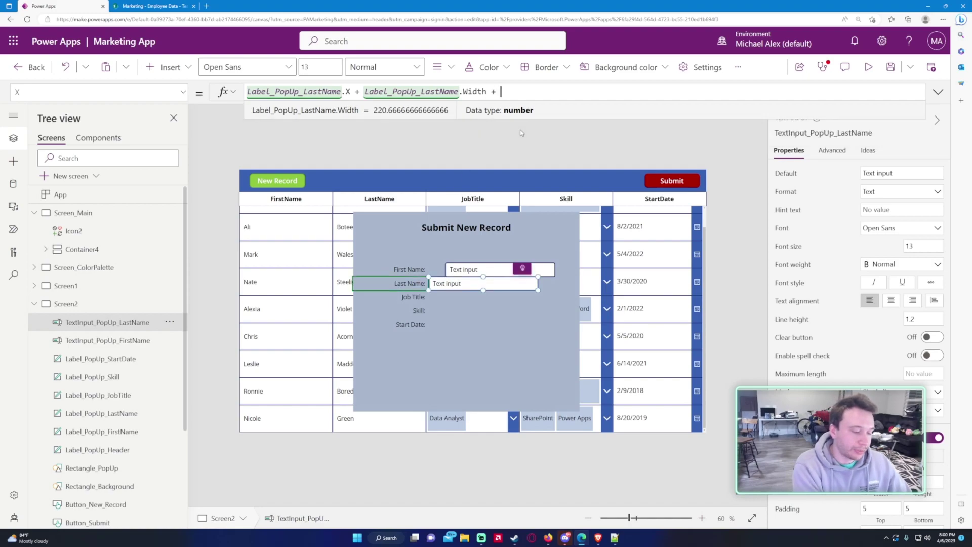
type("50")
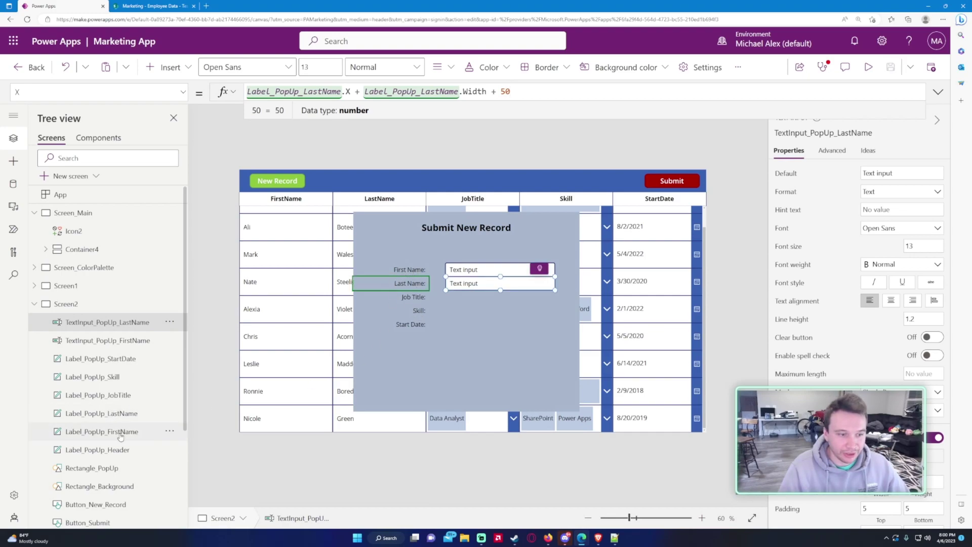
left_click(122, 450)
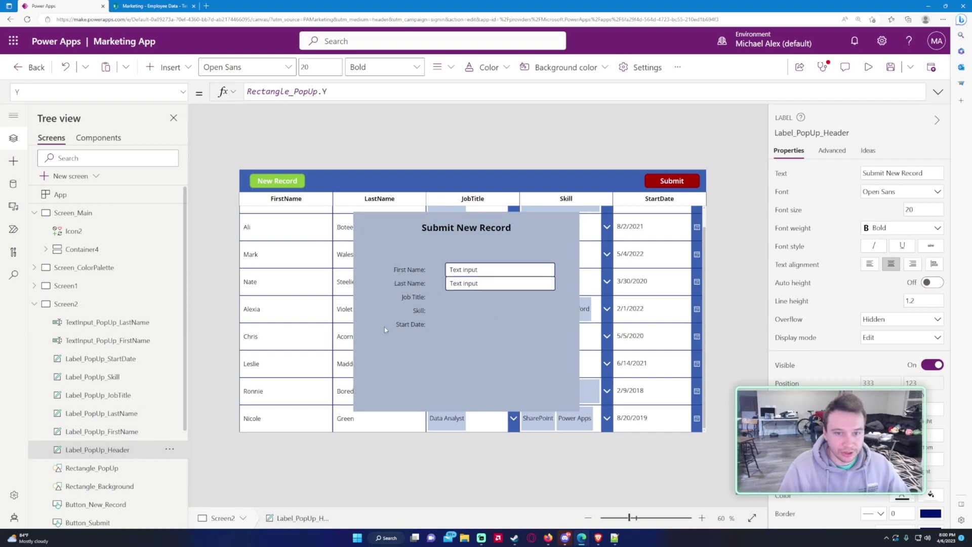
Step: Select the pop-up field labels and inspect their X formula and the Start Date label's Y formula
left_click(126, 431)
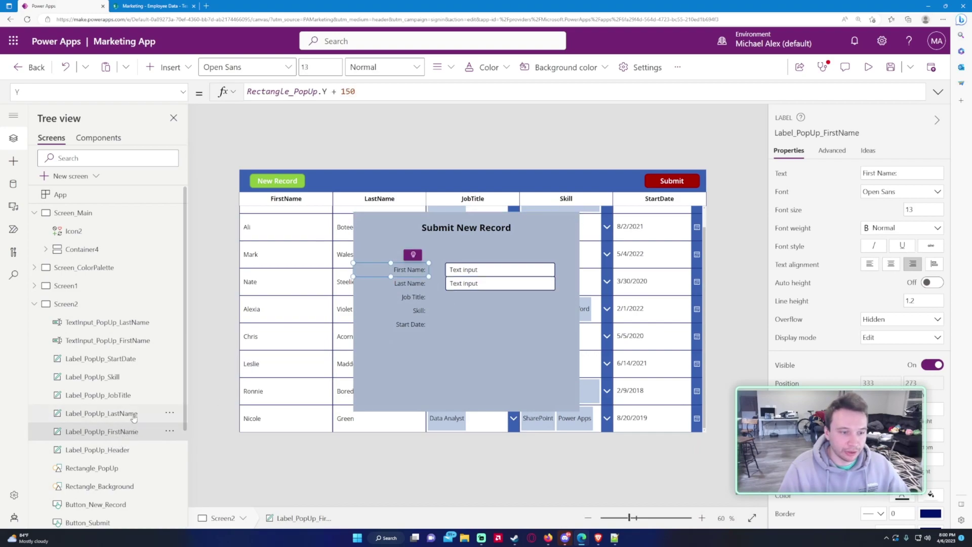
left_click(126, 414, "ctrl")
left_click(127, 395, "ctrl")
left_click(127, 376, "ctrl")
left_click(126, 358, "ctrl")
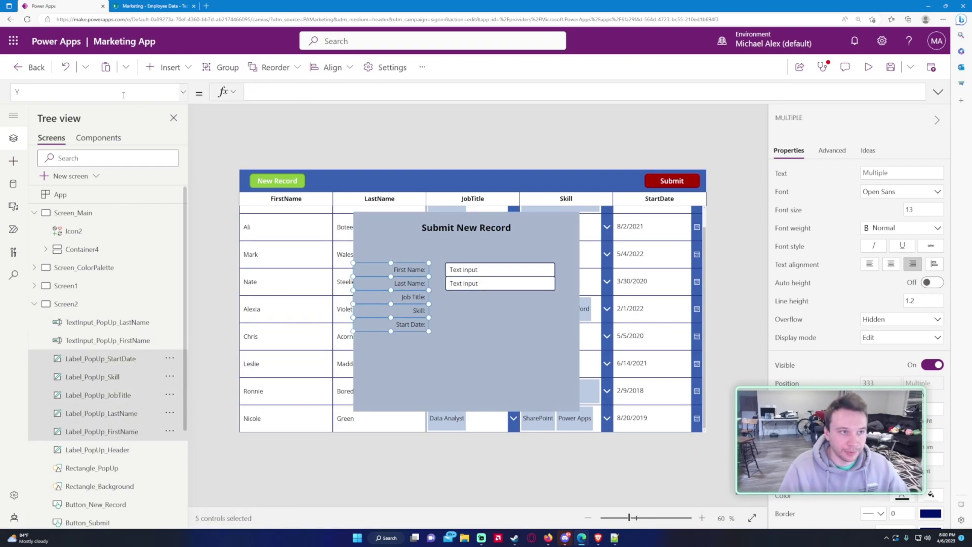
left_click(183, 92)
left_click(56, 294)
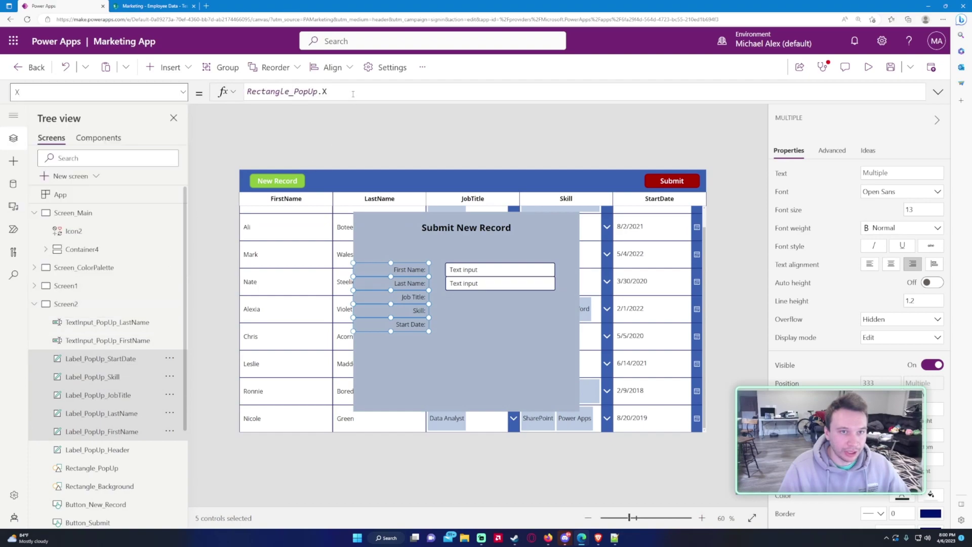
left_click(183, 92)
left_click(56, 308)
left_click(106, 359)
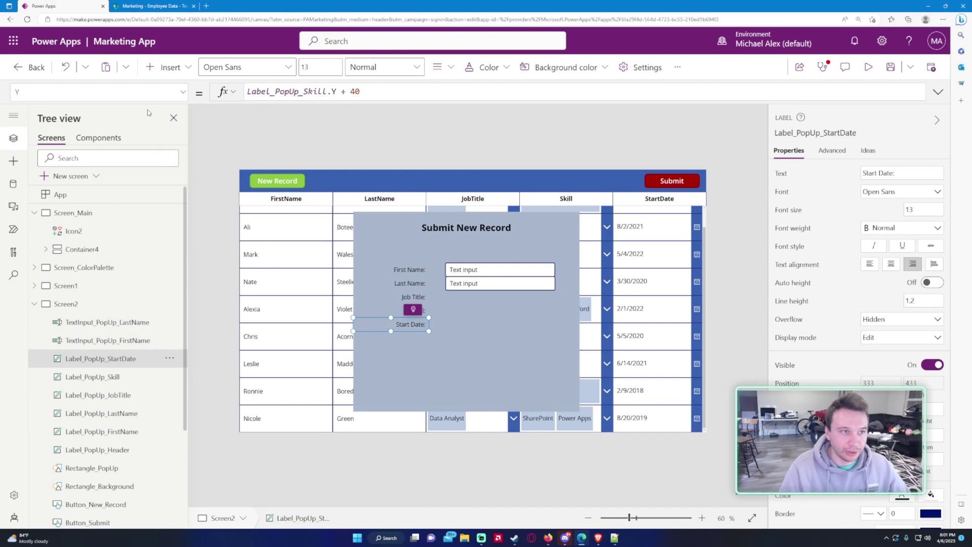
Step: Change the Start Date, Skill, Job Title and Last Name labels' Y offsets from 40 to 80
left_click(370, 96)
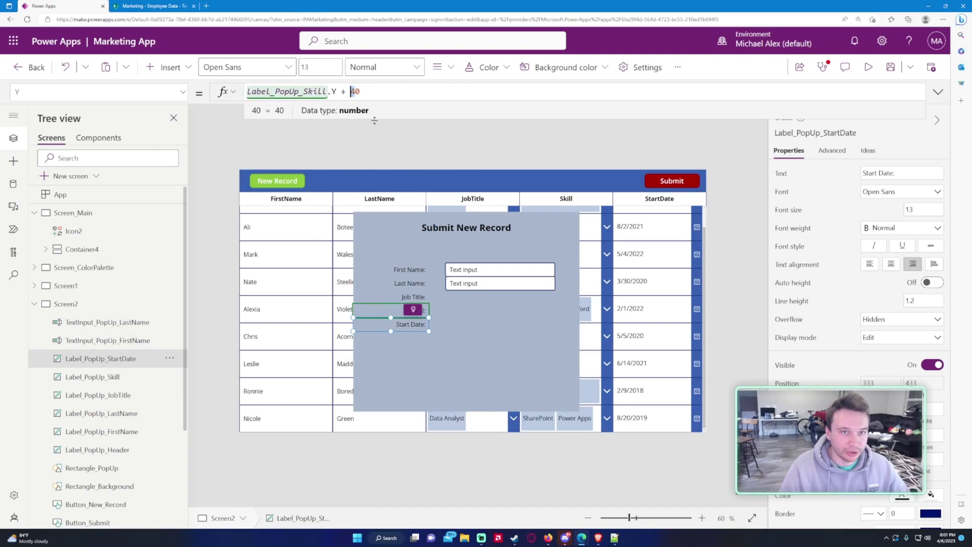
type("6")
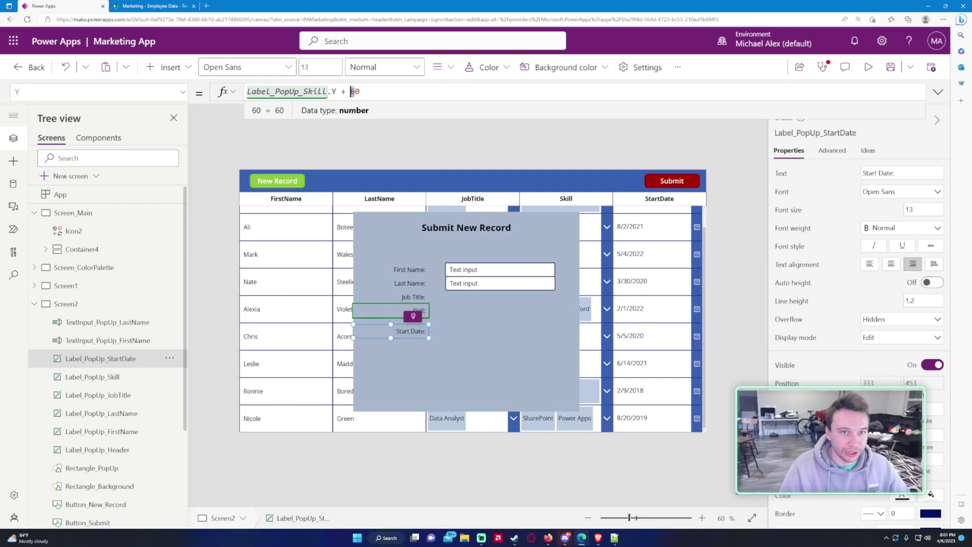
left_click(112, 375)
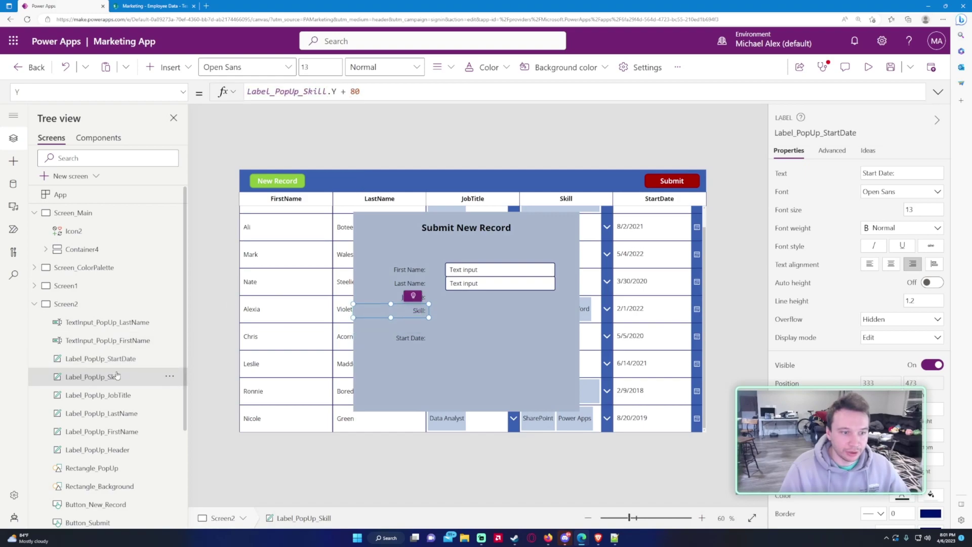
type("8")
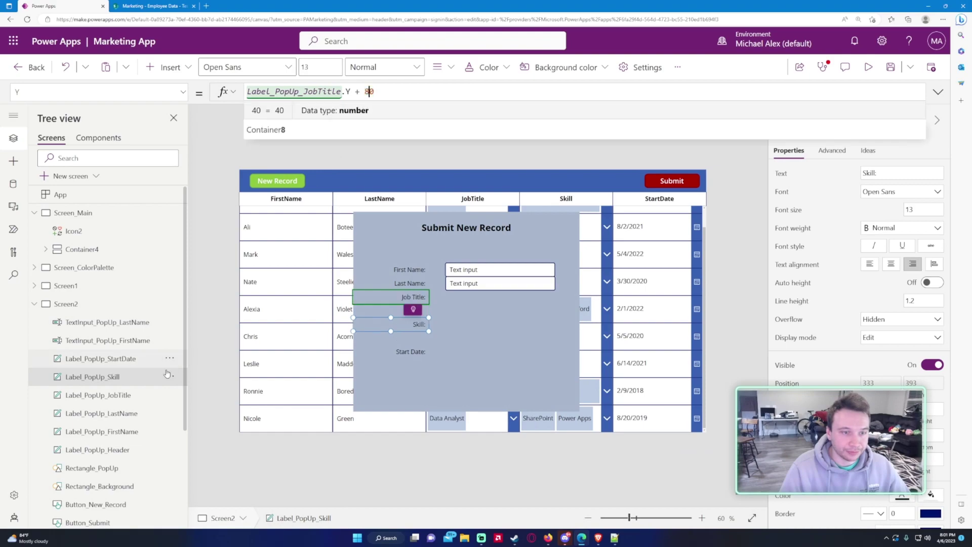
left_click(99, 395)
left_click_drag(365, 92, 373, 91)
type("8")
left_click(101, 413)
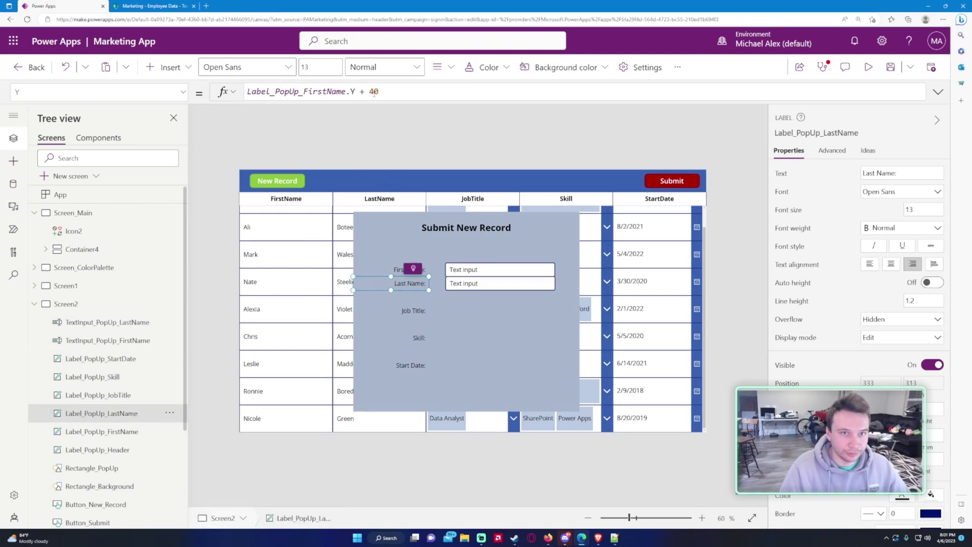
type("8")
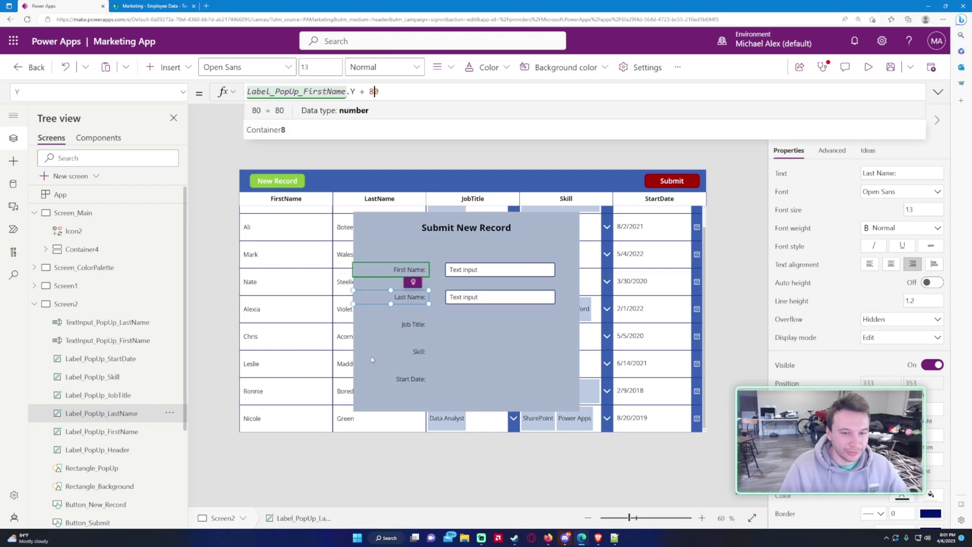
Step: Review the header, First Name, Last Name and Job Title labels' position formulas
left_click(136, 449)
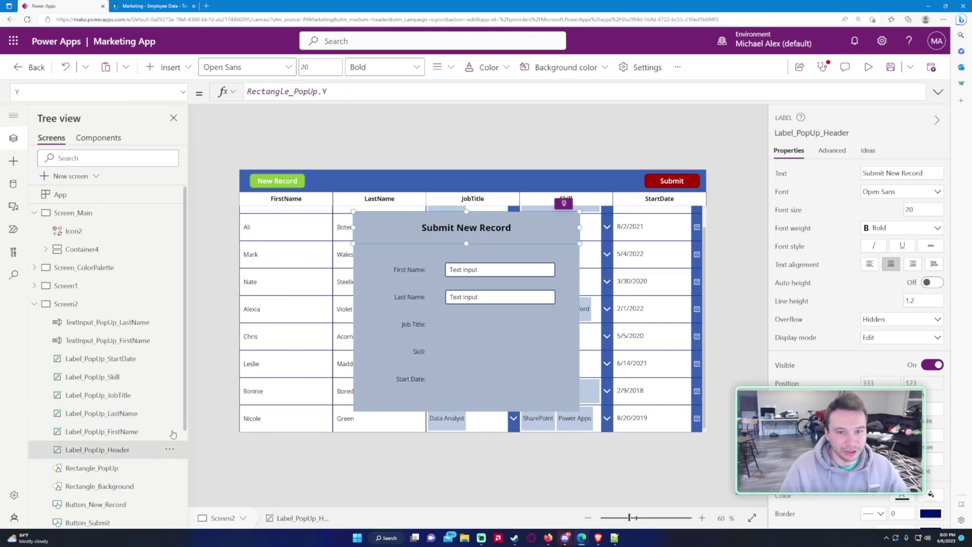
left_click(135, 428)
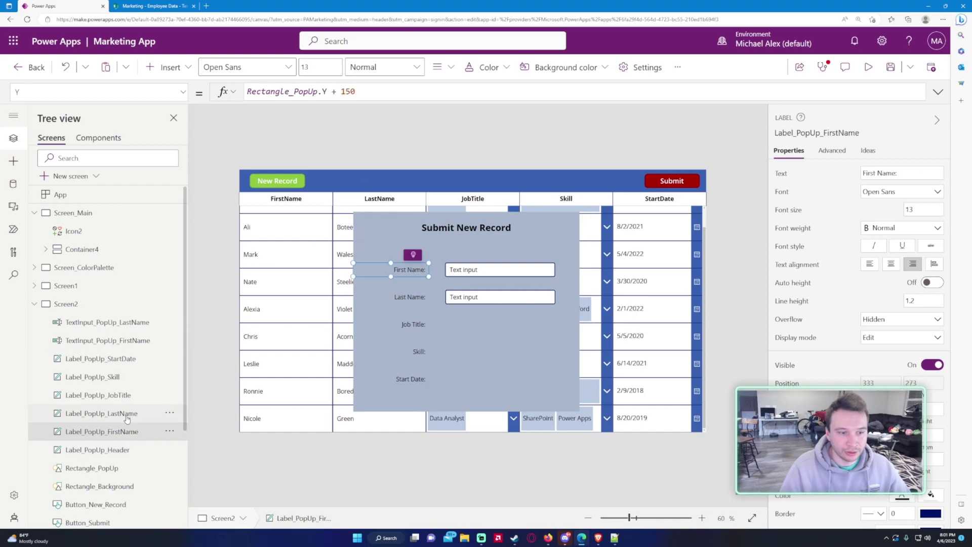
left_click(127, 413)
left_click(130, 395)
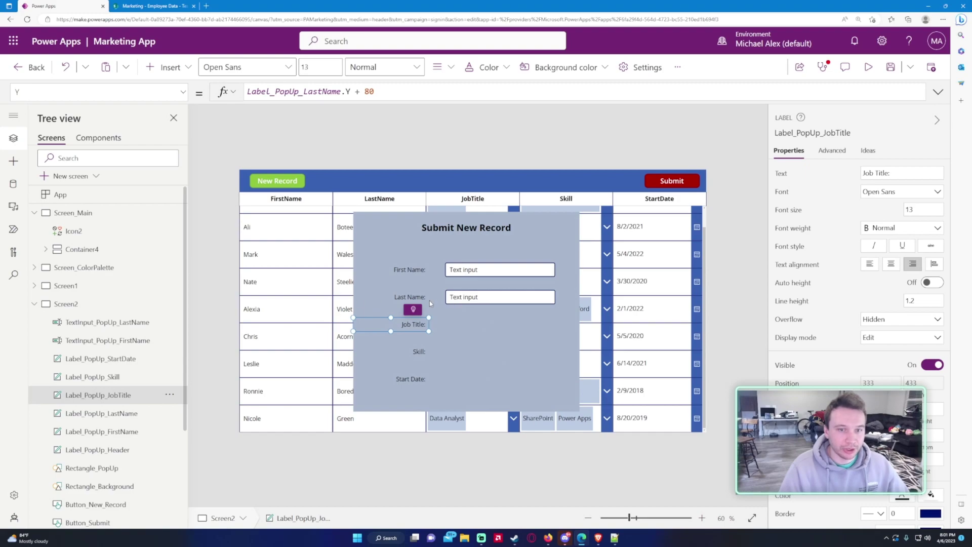
Step: Delete the 'Text input' default text from the First Name and Last Name boxes
left_click(460, 273)
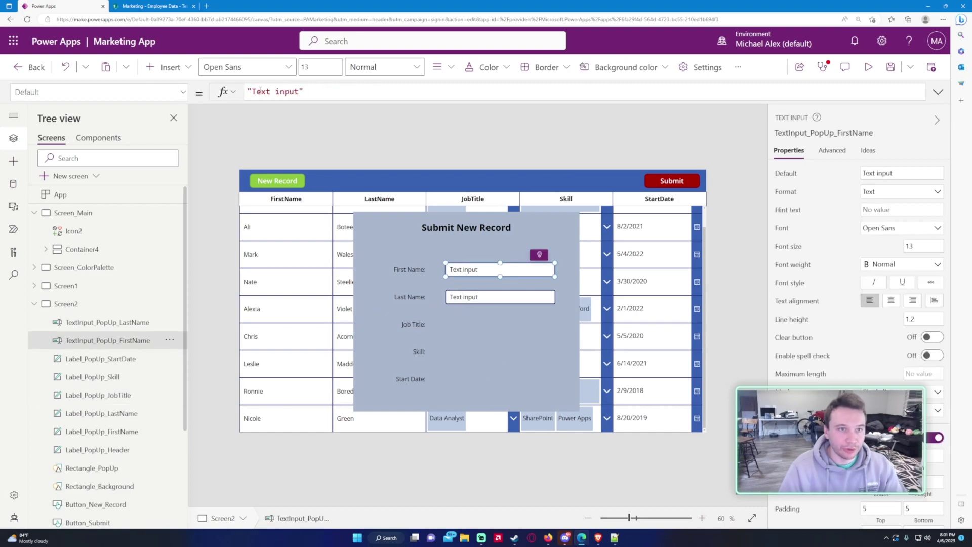
left_click_drag(252, 91, 285, 91)
key("BackSpace")
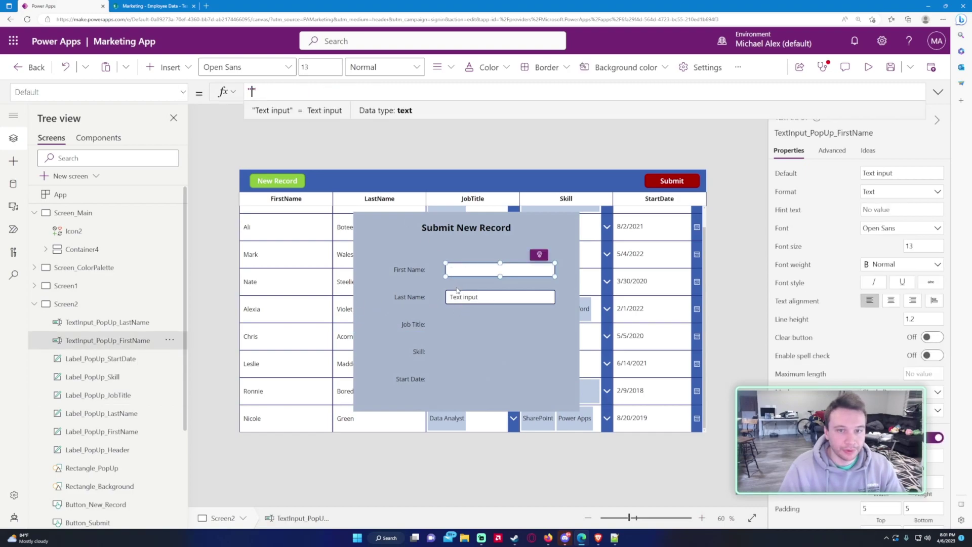
left_click(463, 299)
left_click(128, 90)
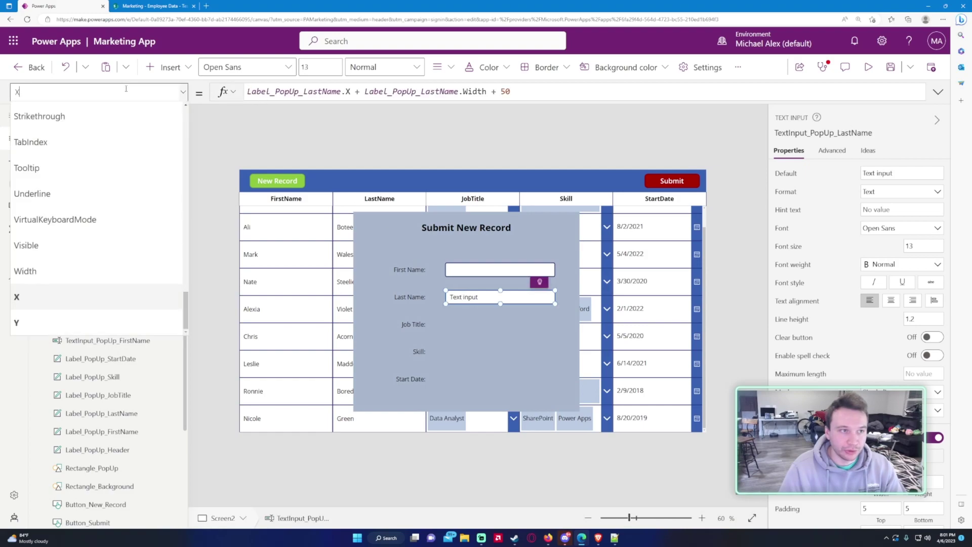
scroll(89, 194, "up", 10)
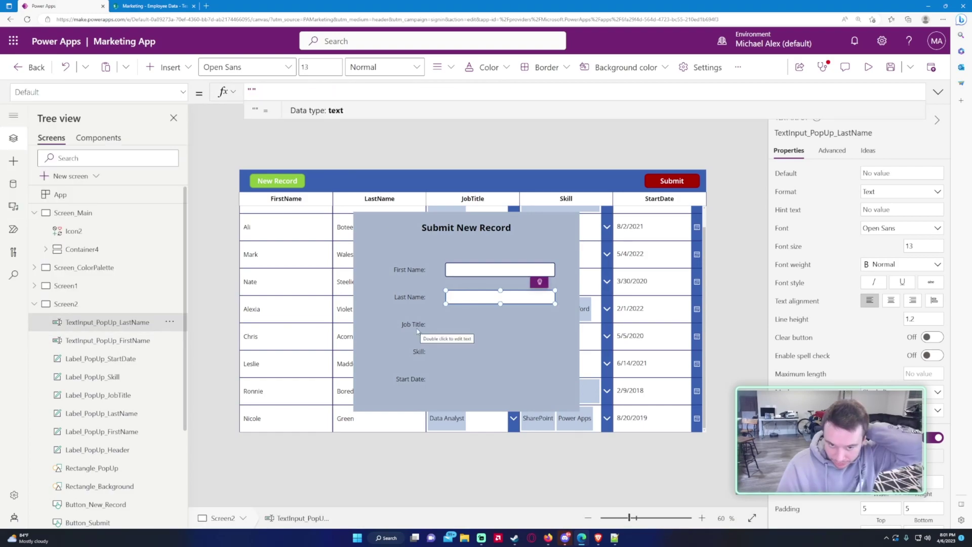
scroll(101, 327, "down", 3)
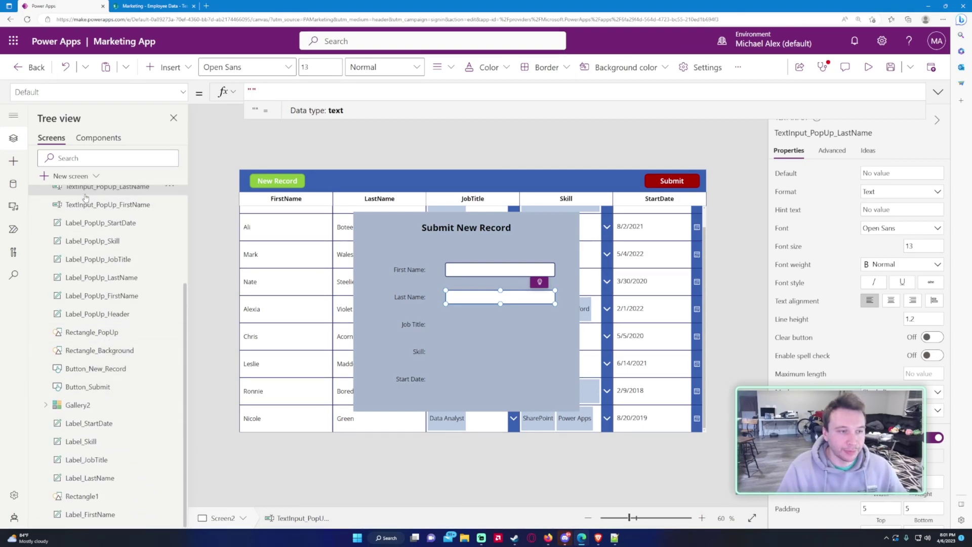
Step: Paste a copy of the gallery's job title combo box and drag it beside the Job Title label
left_click(45, 405)
scroll(124, 403, "down", 1)
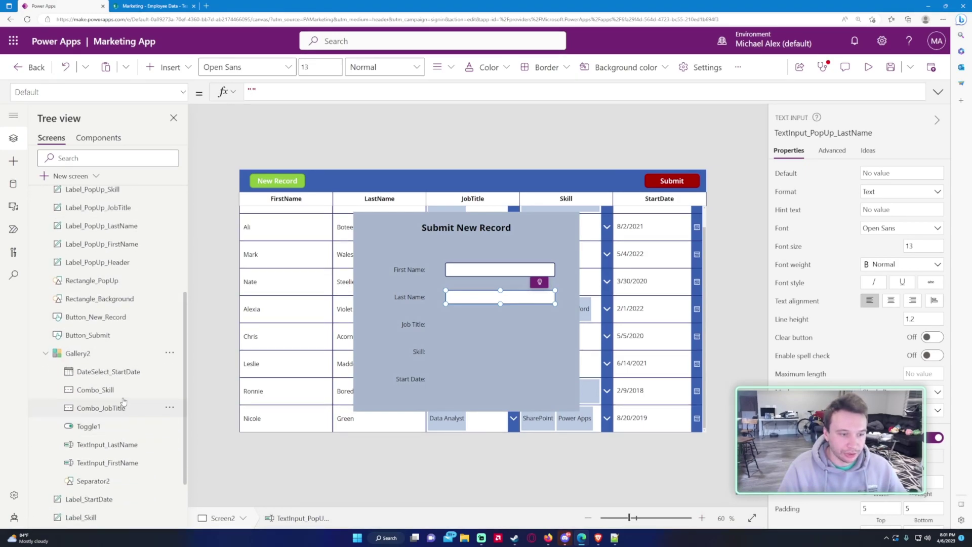
left_click(101, 408)
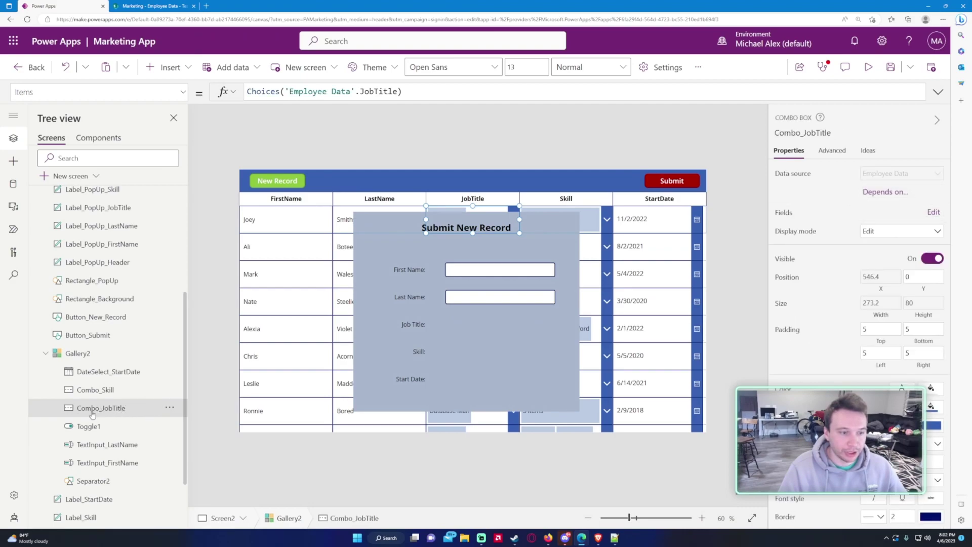
scroll(124, 412, "up", 3)
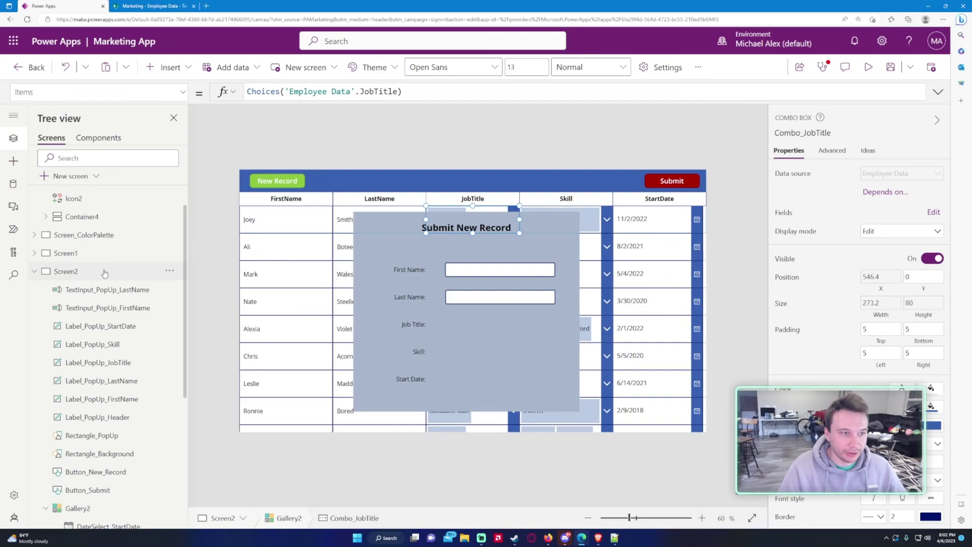
left_click(103, 271)
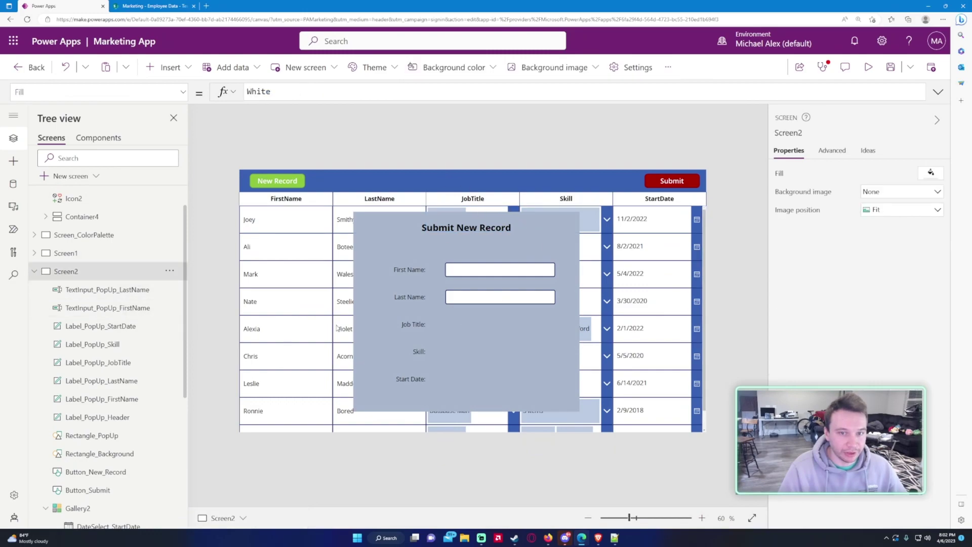
key("ctrl+v")
left_click_drag(471, 167, 488, 329)
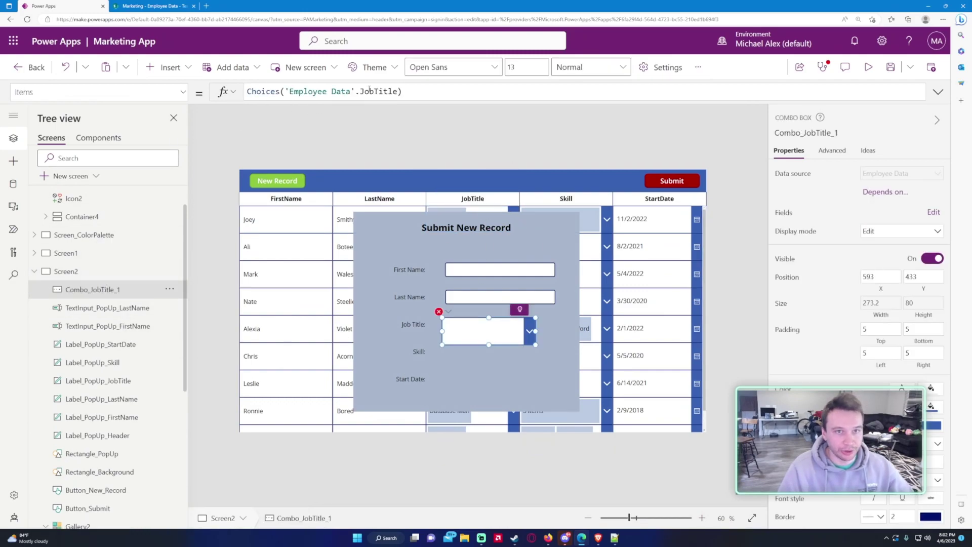
left_click(499, 332)
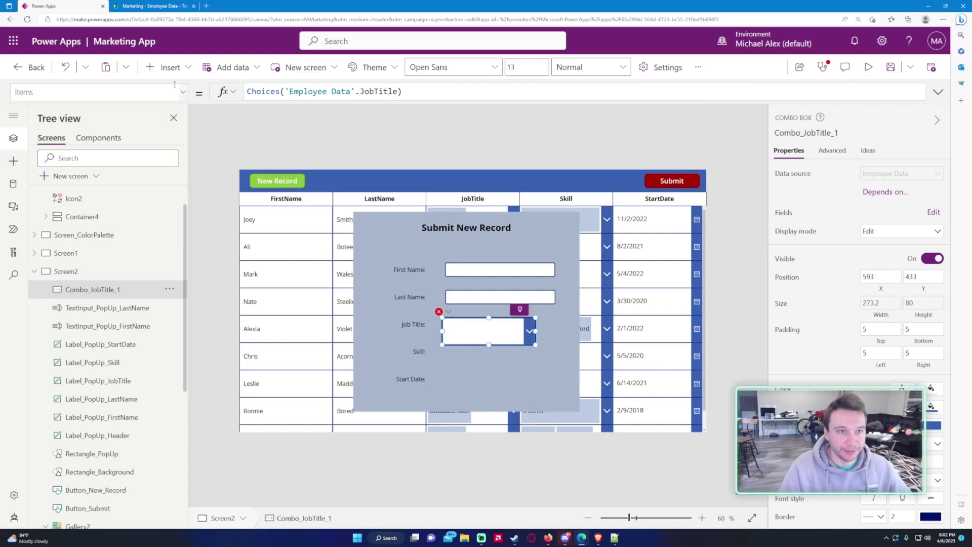
left_click(148, 92)
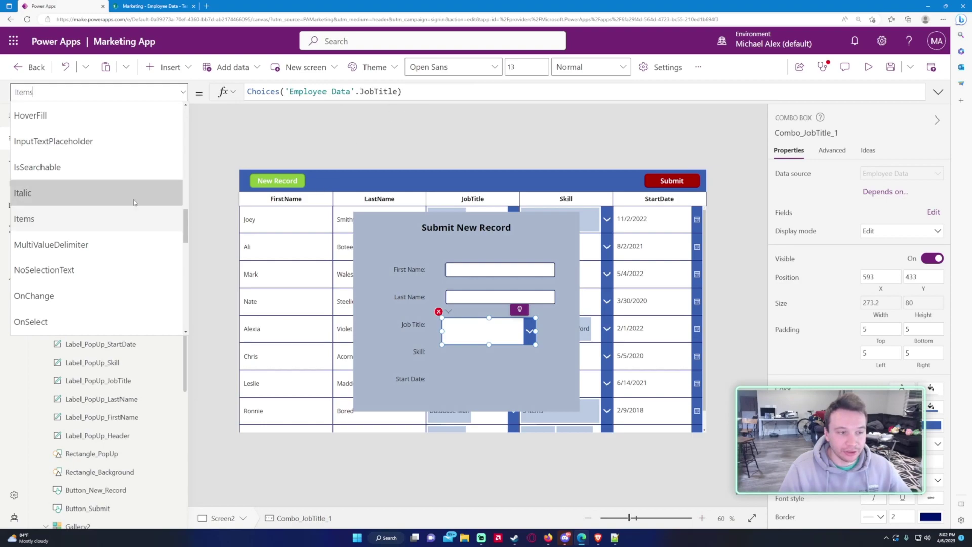
Step: Set the job title combo box's Height to 40
scroll(142, 202, "up", 5)
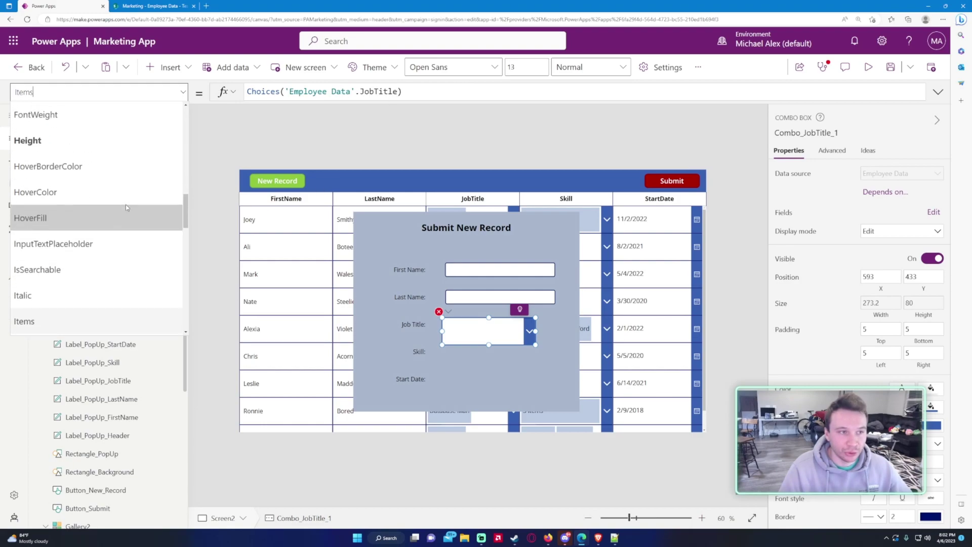
scroll(100, 243, "down", 2)
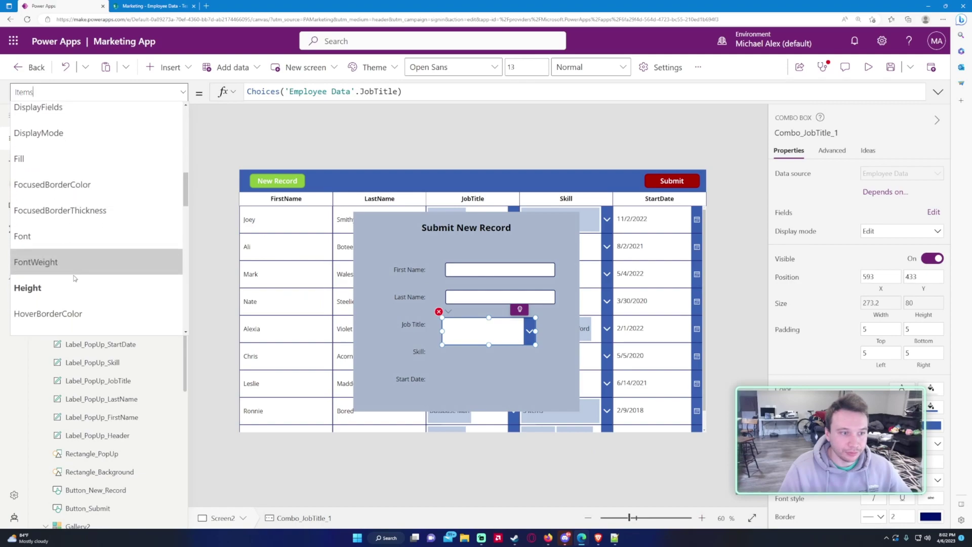
left_click(96, 283)
left_click_drag(355, 91, 250, 89)
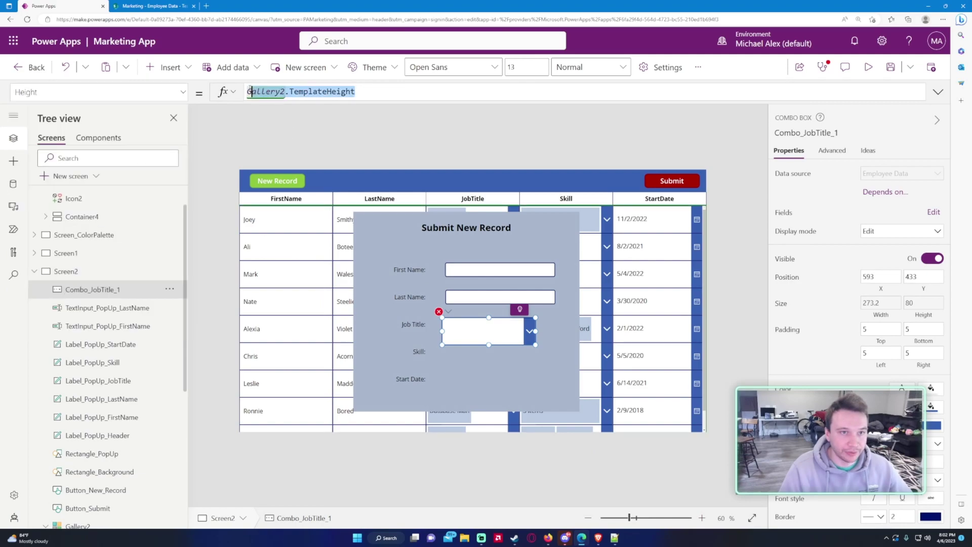
type("40")
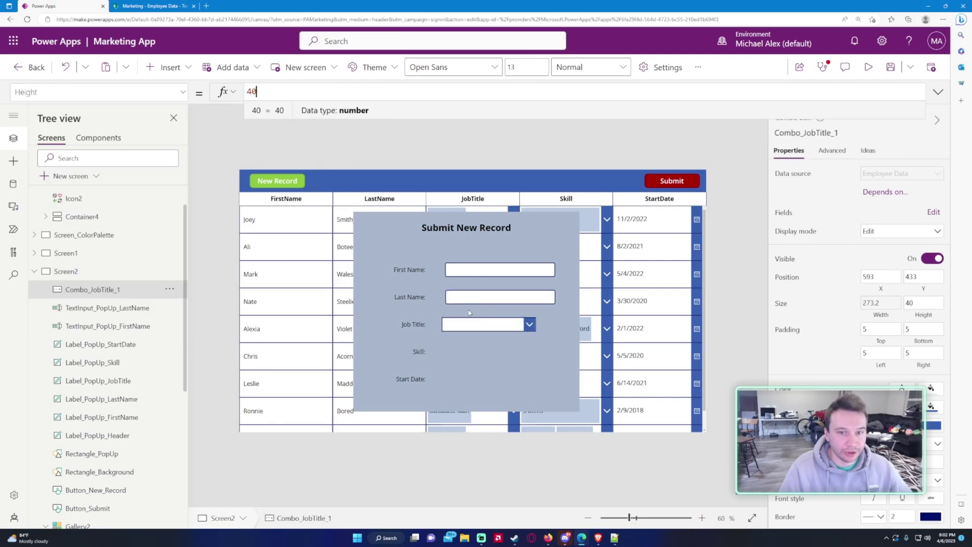
Step: Rename Combo_JobTitle_1 to Combo_PopUp_JobTitle
double_click(122, 287)
left_click(135, 289)
left_click_drag(136, 289, 97, 289)
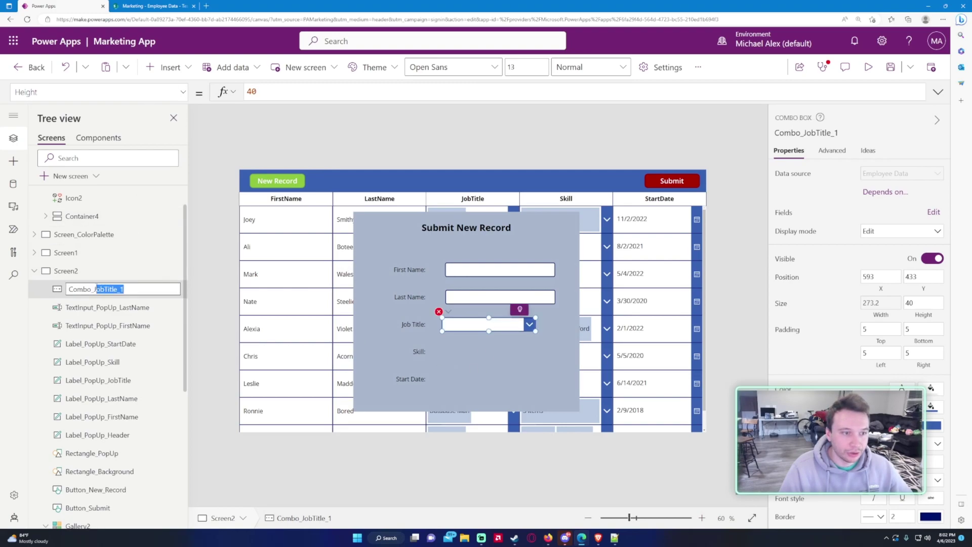
type("PopUp")
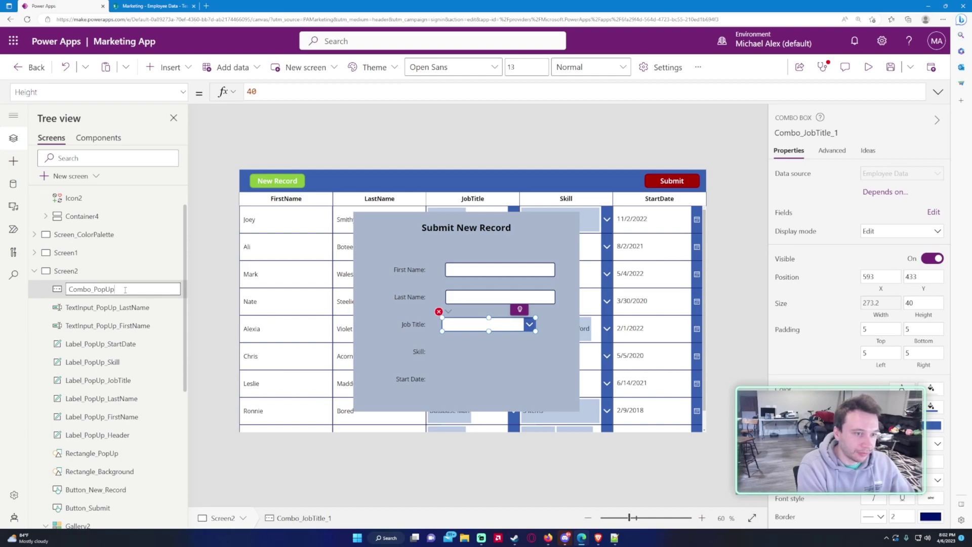
type("_JobTitle")
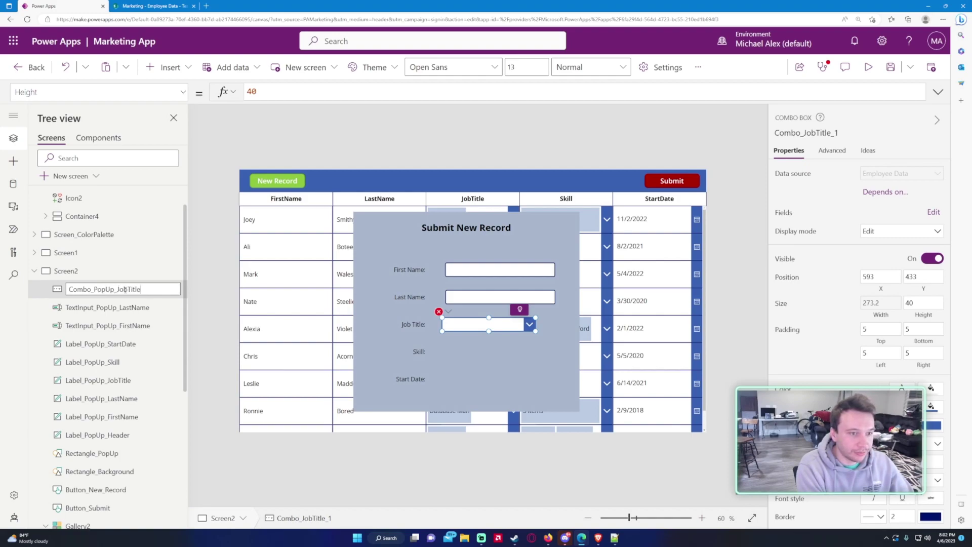
left_click(96, 91)
scroll(67, 295, "down", 5)
Step: Set the job title combo box's X to TextInput_PopUp_FirstName.X
scroll(67, 295, "down", 2)
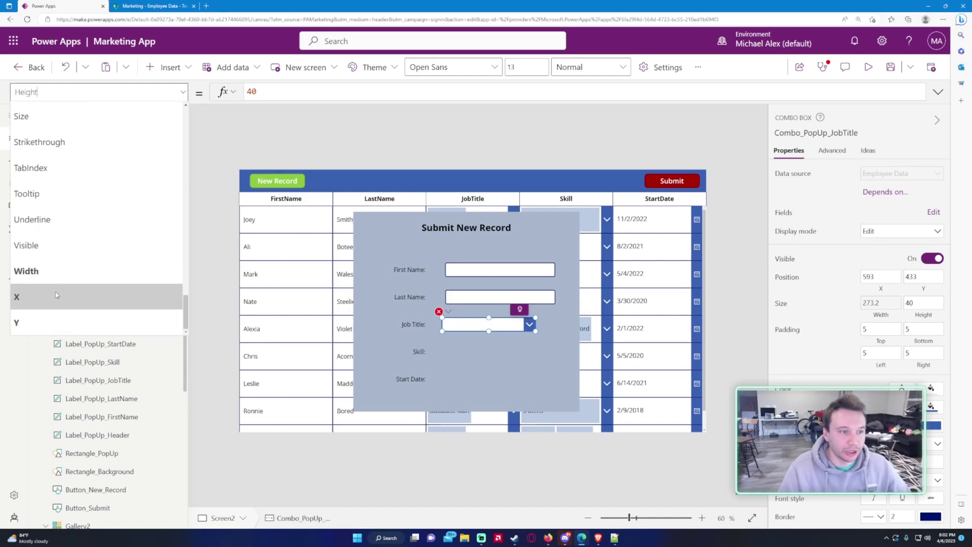
left_click(67, 296)
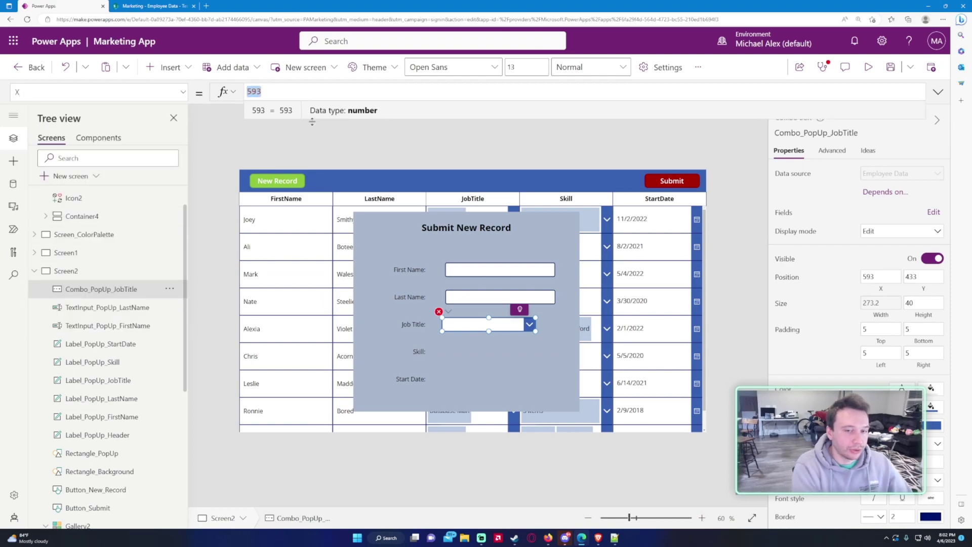
type("Texx")
key("BackSpace")
type("t_Input")
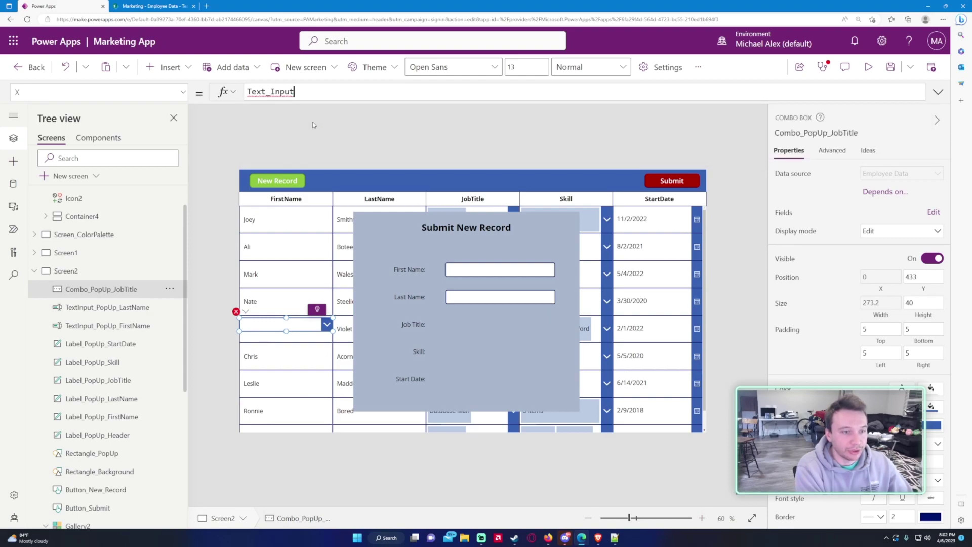
type("_PopU")
key("BackSpace")
key("BackSpace")
key("BackSpace")
key("BackSpace")
key("BackSpace")
key("BackSpace")
key("BackSpace")
key("BackSpace")
key("BackSpace")
key("BackSpace")
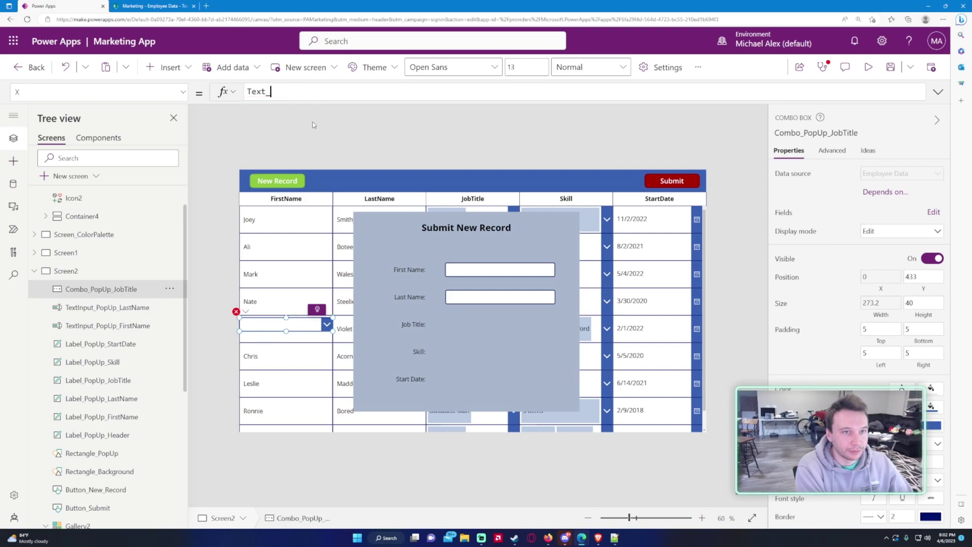
key("BackSpace")
type("Input_pop")
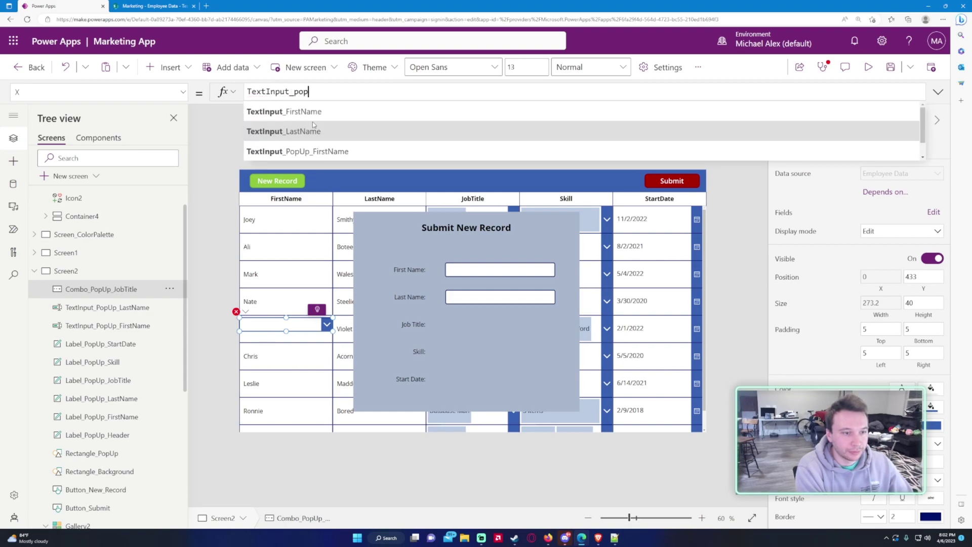
type("up")
key("Tab")
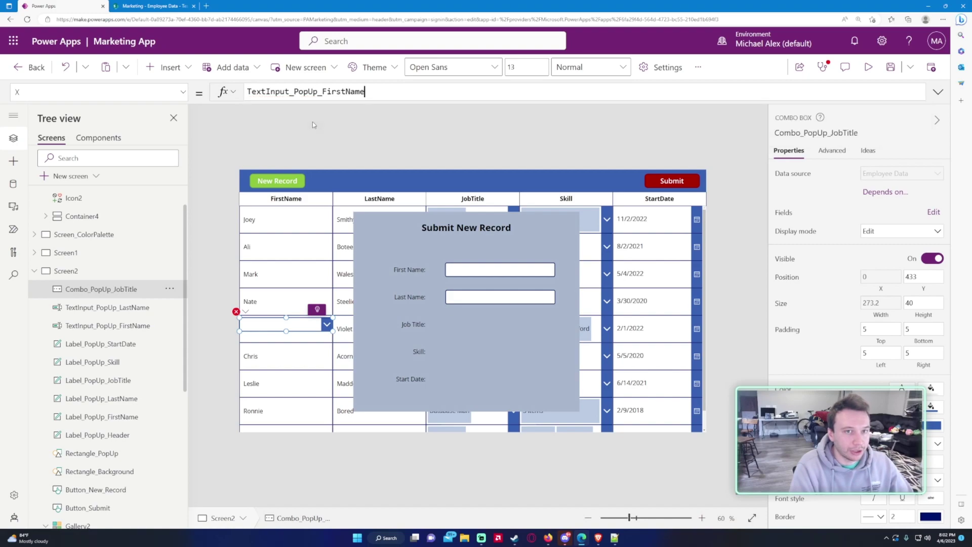
type(".X")
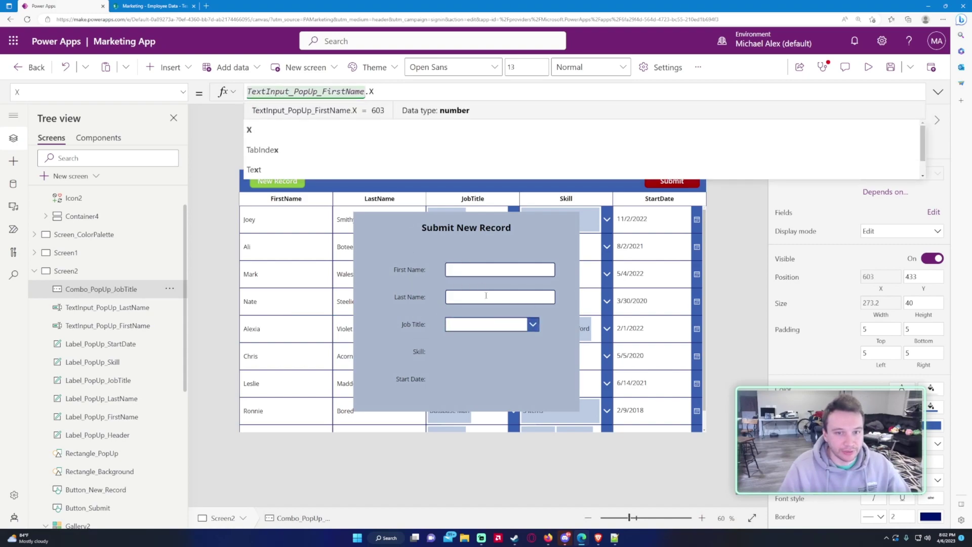
Step: Set the combo box's Width to TextInput_PopUp_FirstName.Width
left_click(183, 91)
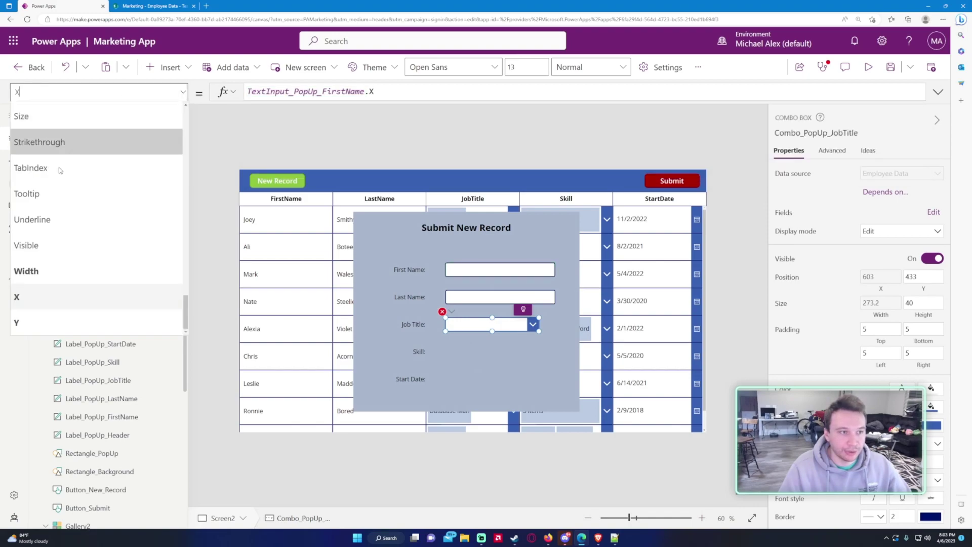
left_click(71, 271)
left_click_drag(247, 91, 348, 95)
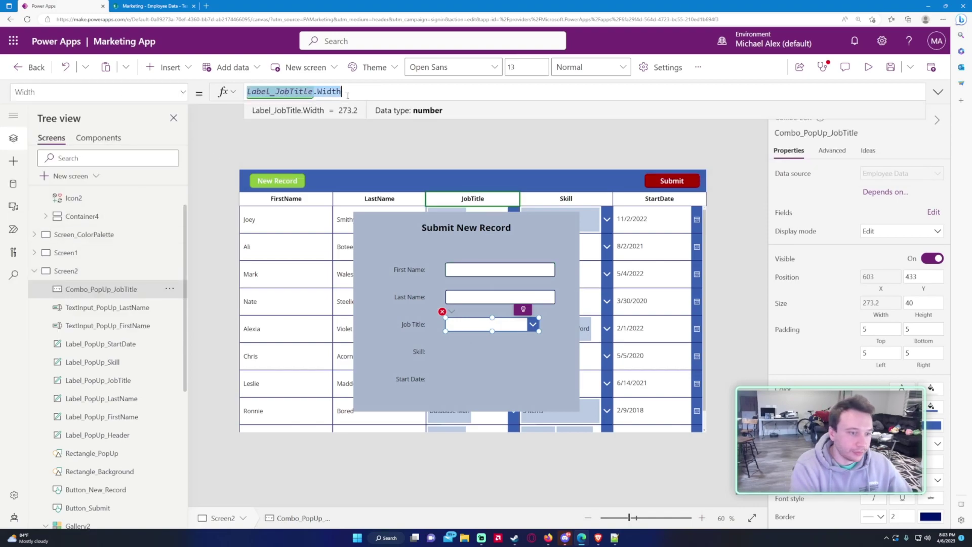
key("BackSpace")
type("TextInput_PopU")
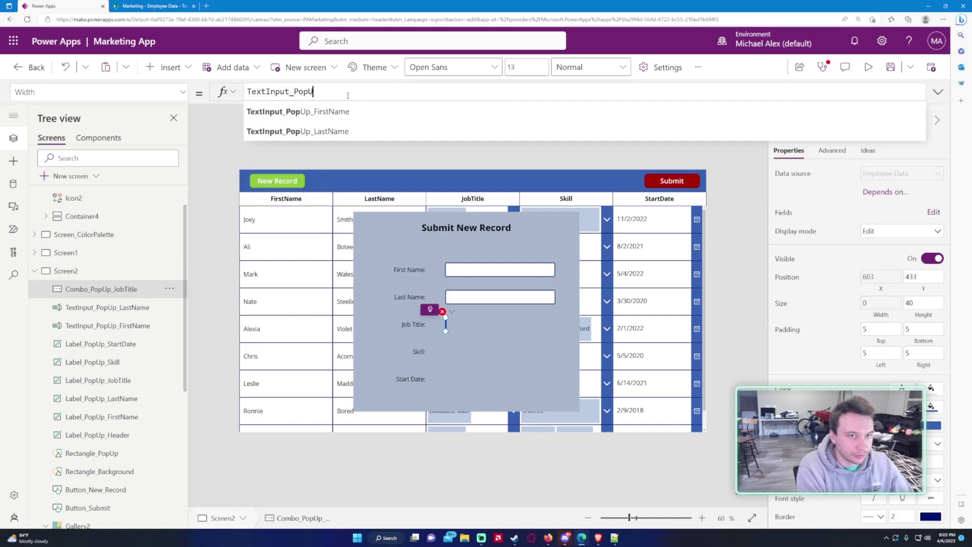
type("p_FirstName.")
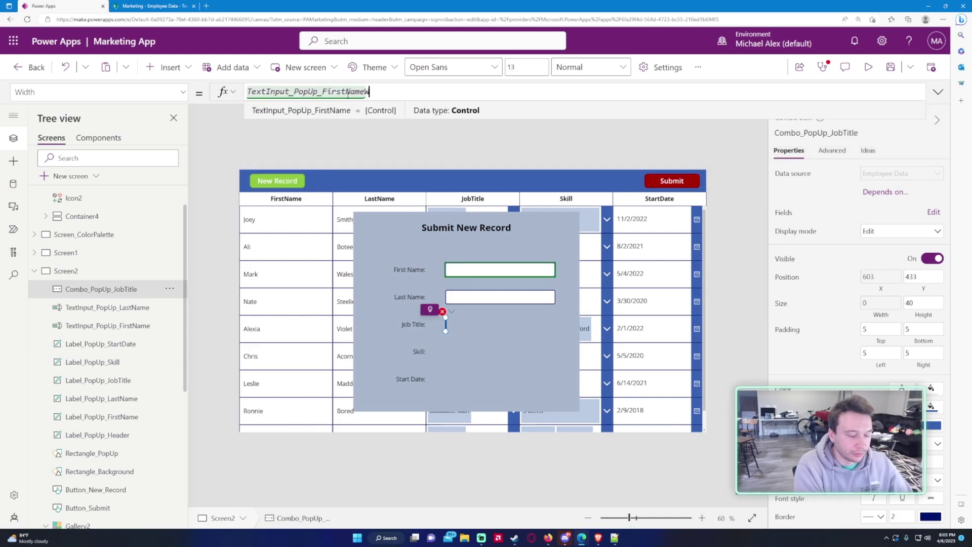
type("Width")
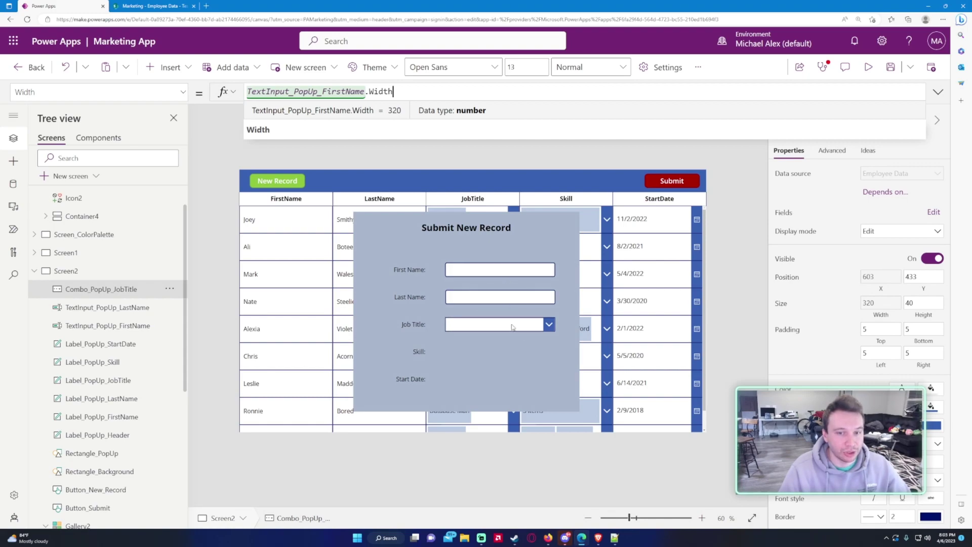
Step: Clear the combo box's Select(Parent) OnSelect and ThisItem.JobTitle DefaultSelectedItems formulas
left_click(445, 328)
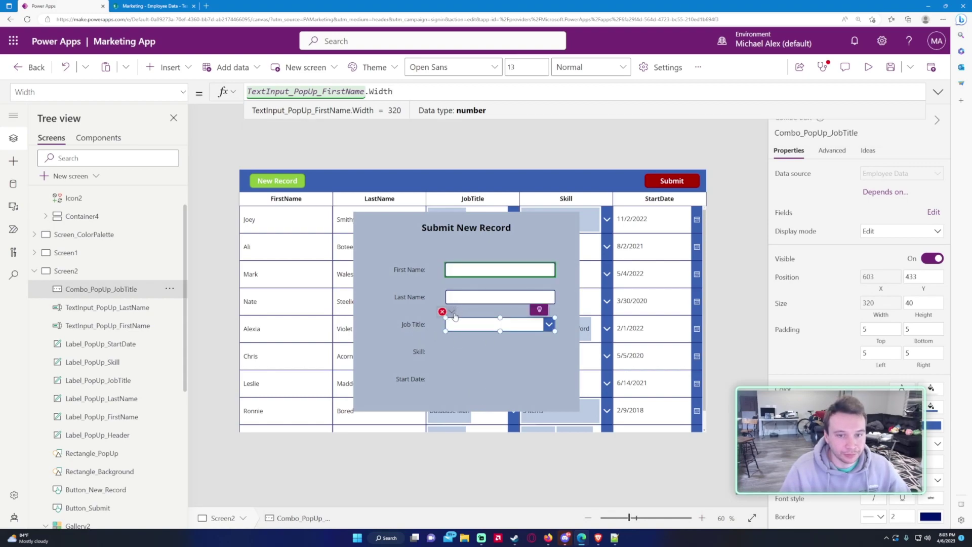
left_click_drag(319, 92, 212, 92)
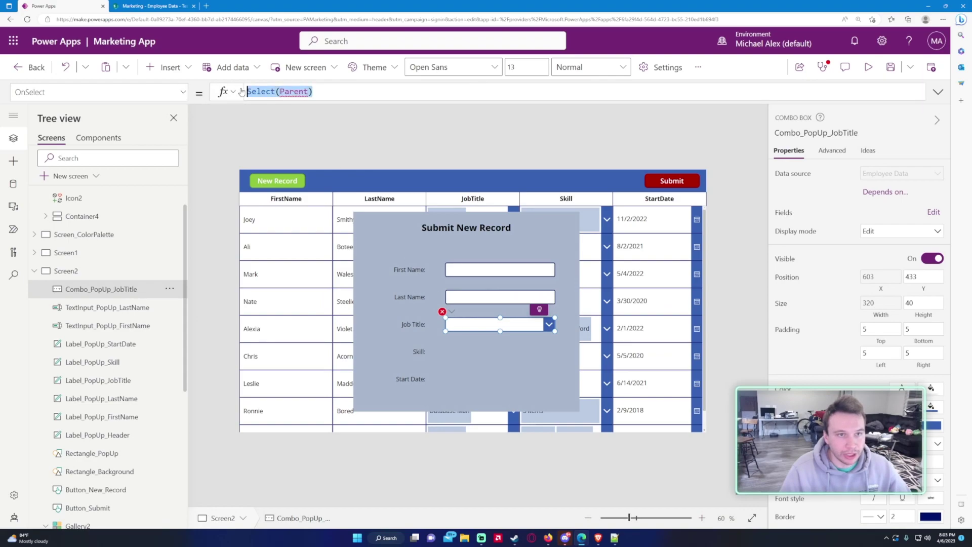
key("BackSpace")
left_click(442, 311)
left_click(481, 349)
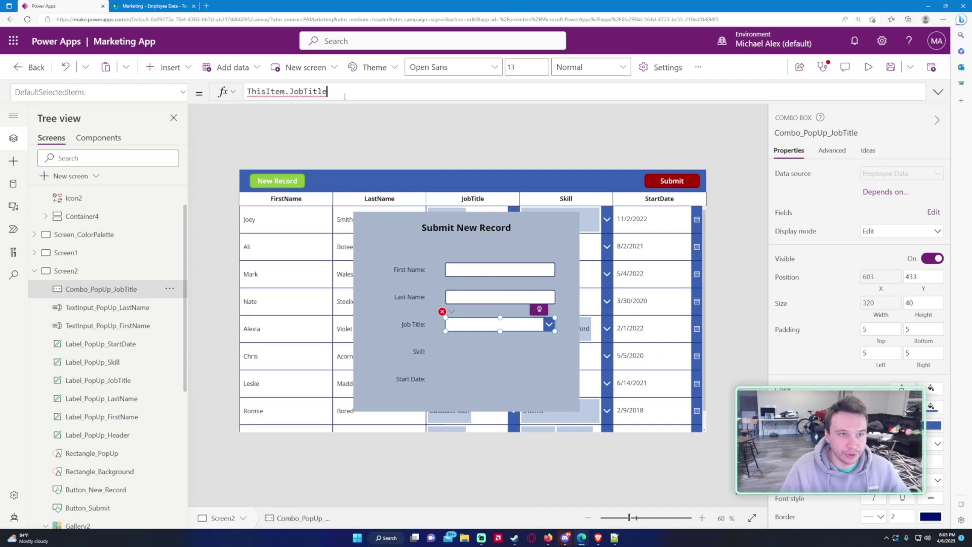
left_click_drag(345, 93, 223, 92)
key("BackSpace")
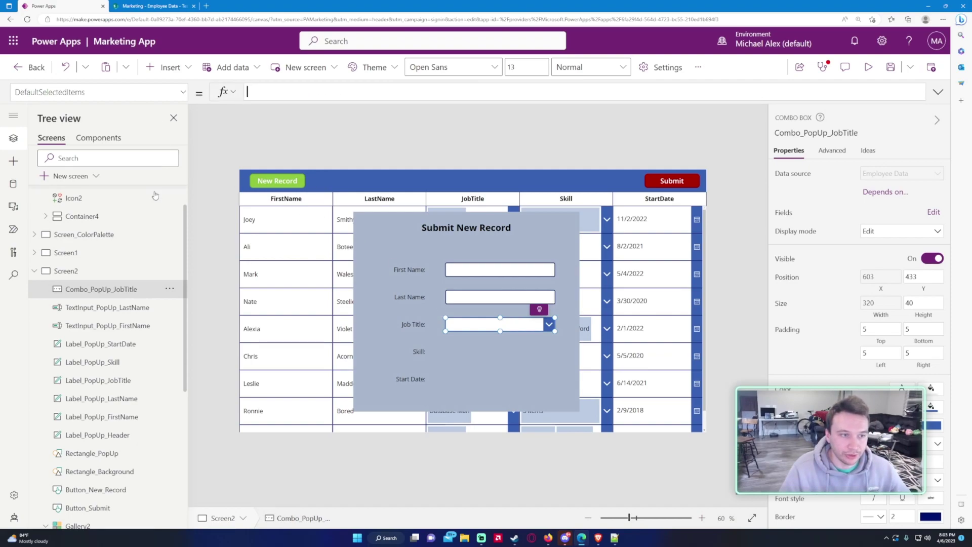
scroll(124, 330, "down", 5)
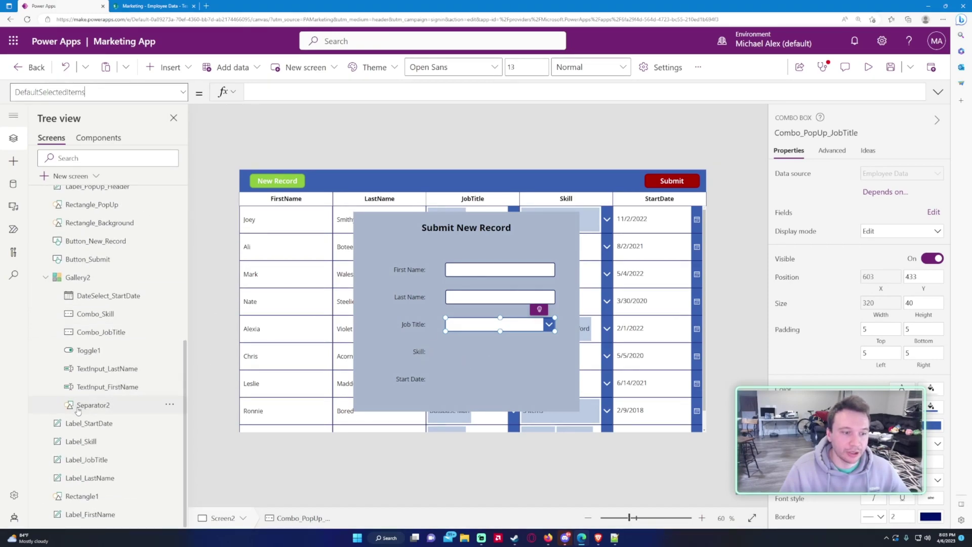
Step: Copy the gallery's job title combo box onto Screen2, then delete the misplaced paste
left_click(114, 333)
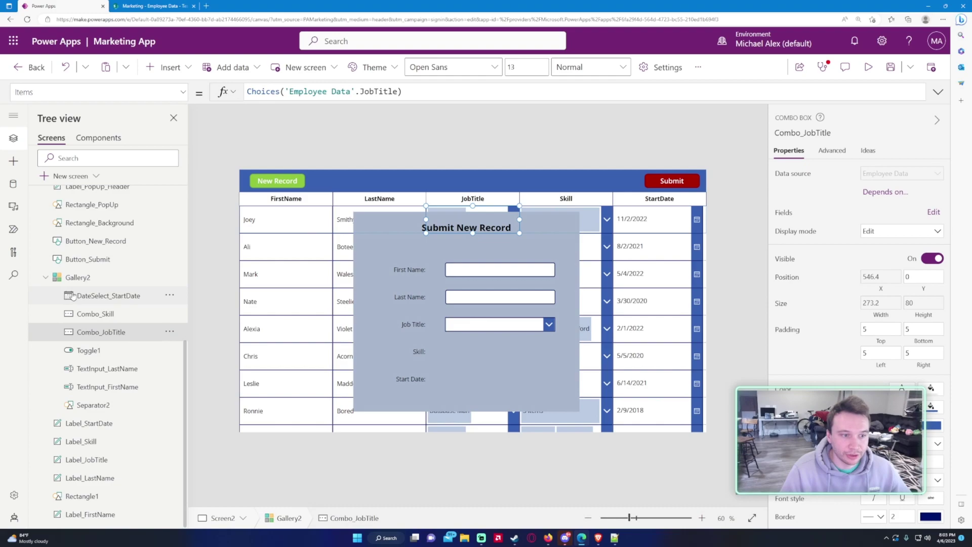
scroll(100, 303, "up", 4)
key("ctrl+c")
scroll(101, 302, "up", 2)
left_click(100, 304)
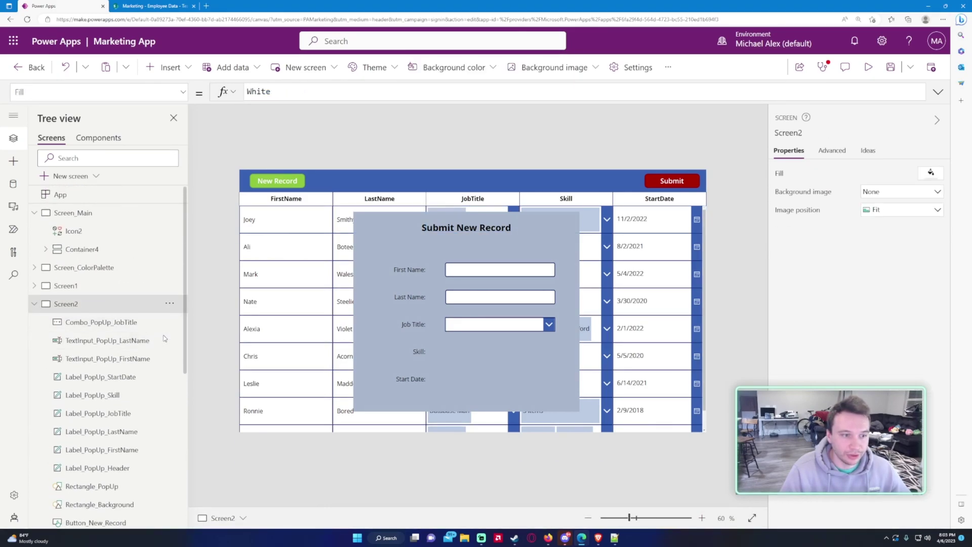
key("ctrl+v")
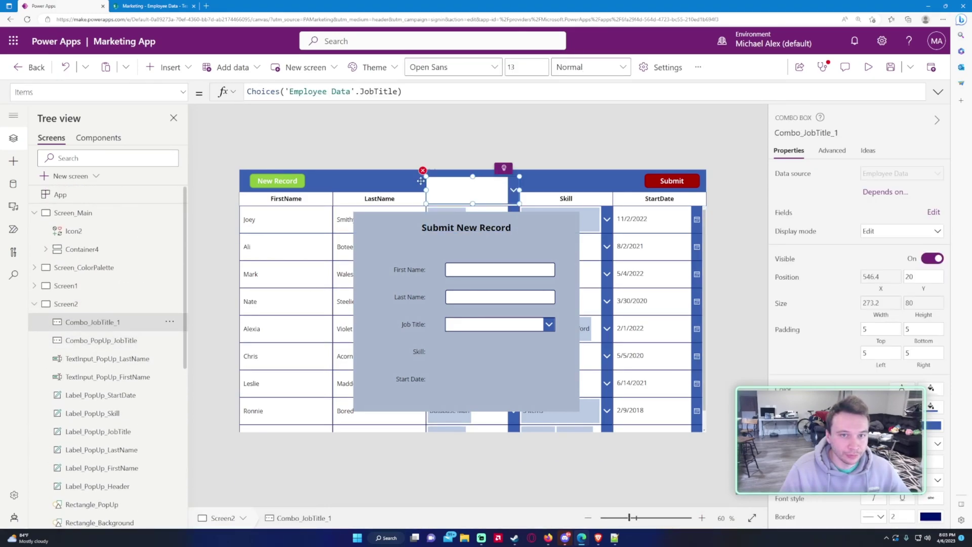
key("Delete")
Step: Paste a copy of the gallery's Skill combo box and drag it beside the Skill: label
scroll(129, 329, "down", 5)
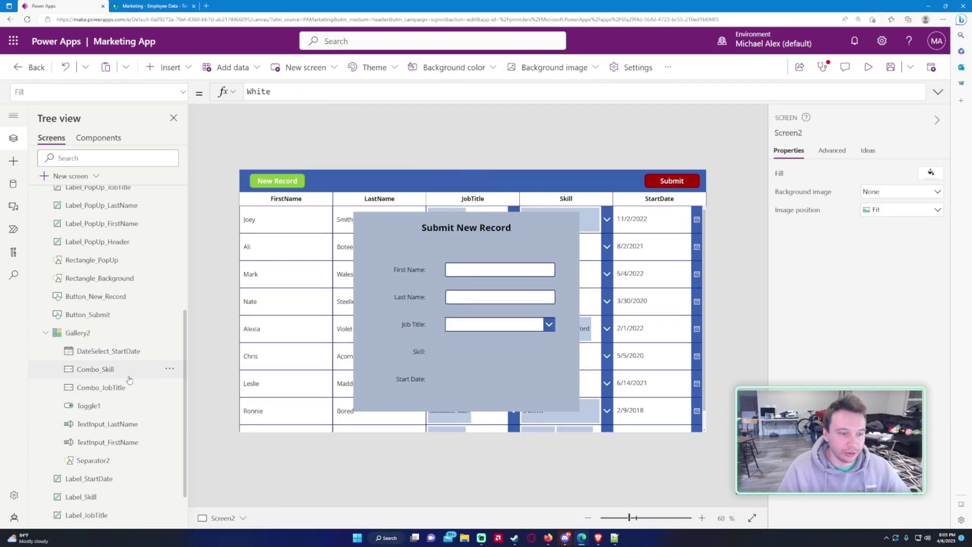
left_click(124, 338)
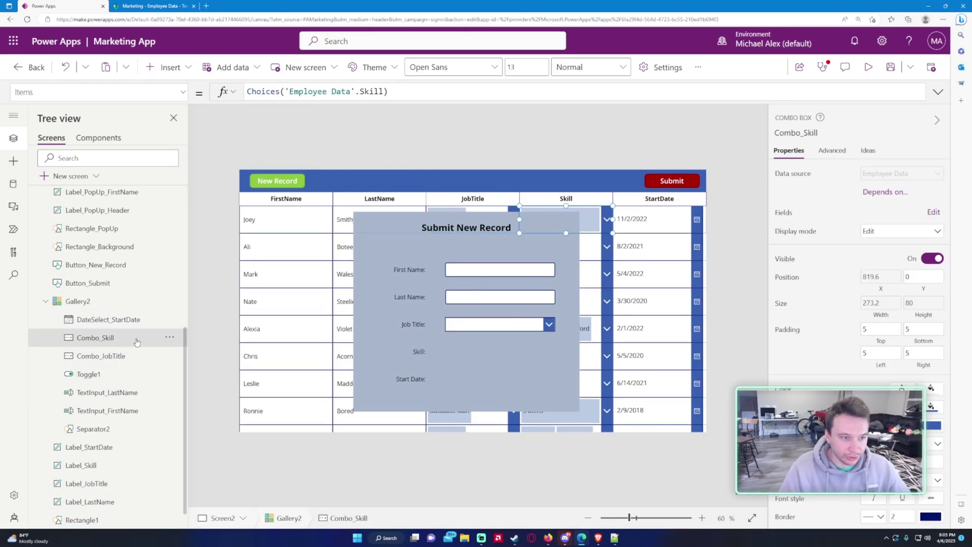
scroll(101, 278, "up", 5)
left_click(95, 252)
key("ctrl+v")
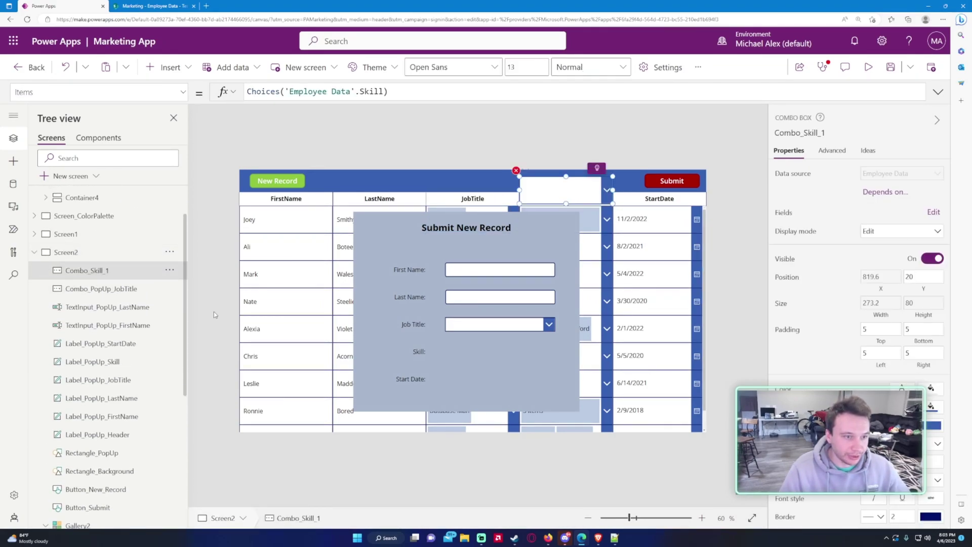
left_click_drag(557, 204, 480, 373)
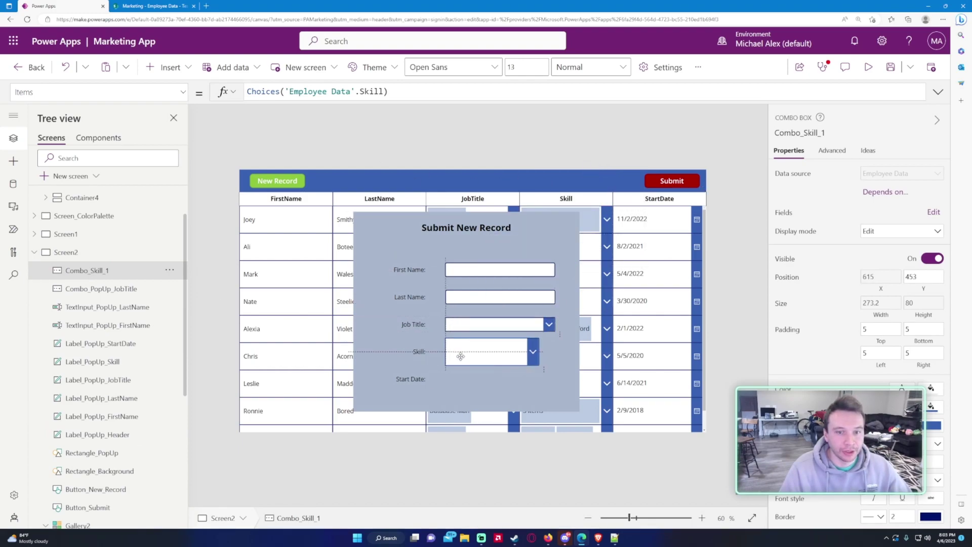
left_click(111, 92)
scroll(96, 213, "down", 10)
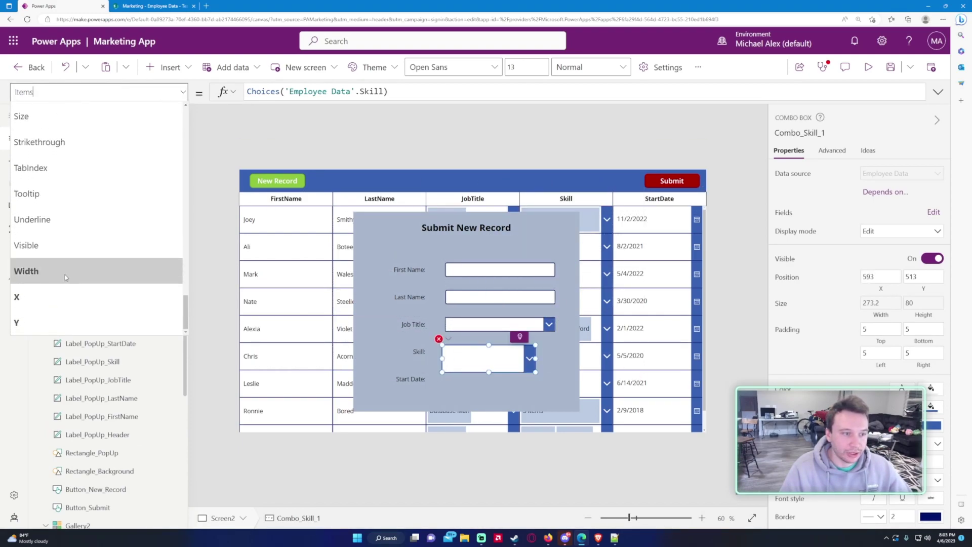
Step: Set the Skill combo box's Width to the First Name input's width
left_click(40, 272)
triple_click(286, 92)
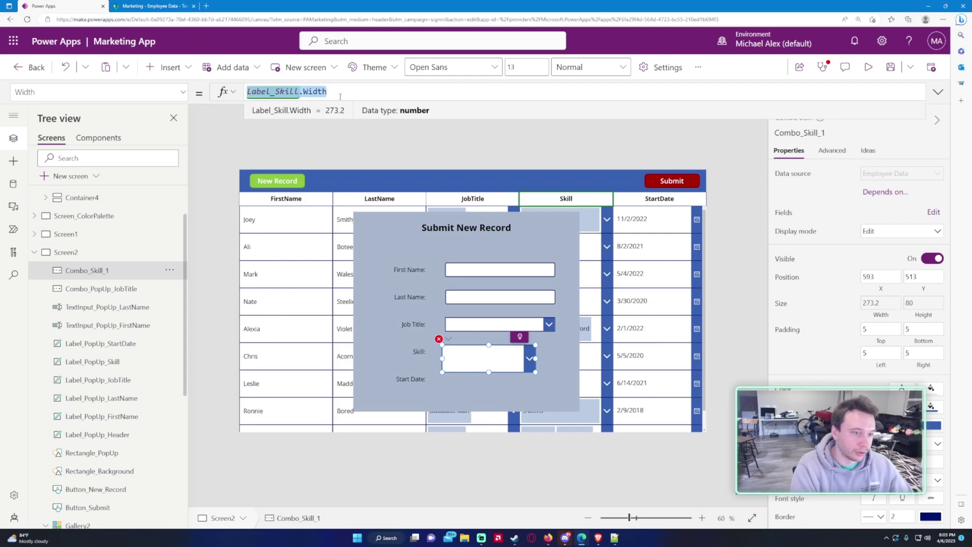
type("TextINput-")
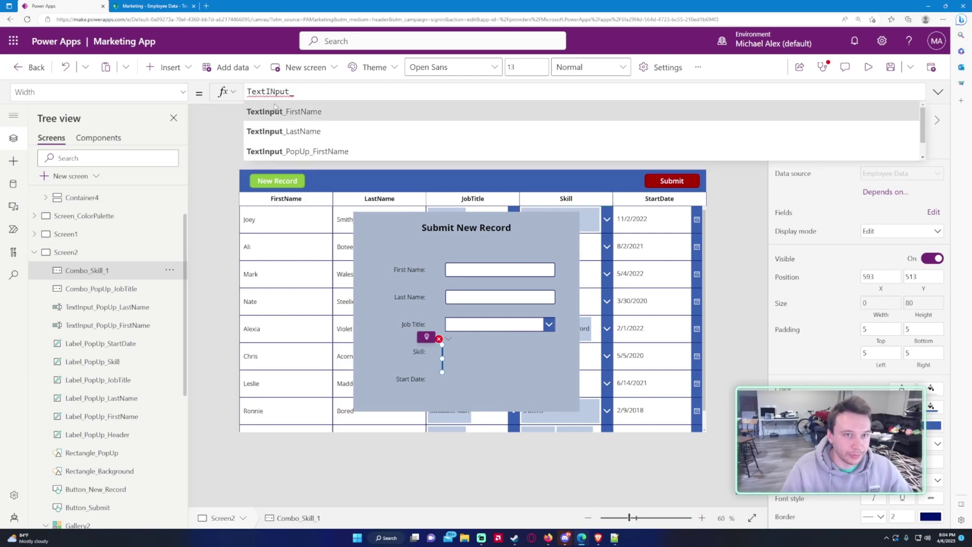
left_click(324, 111)
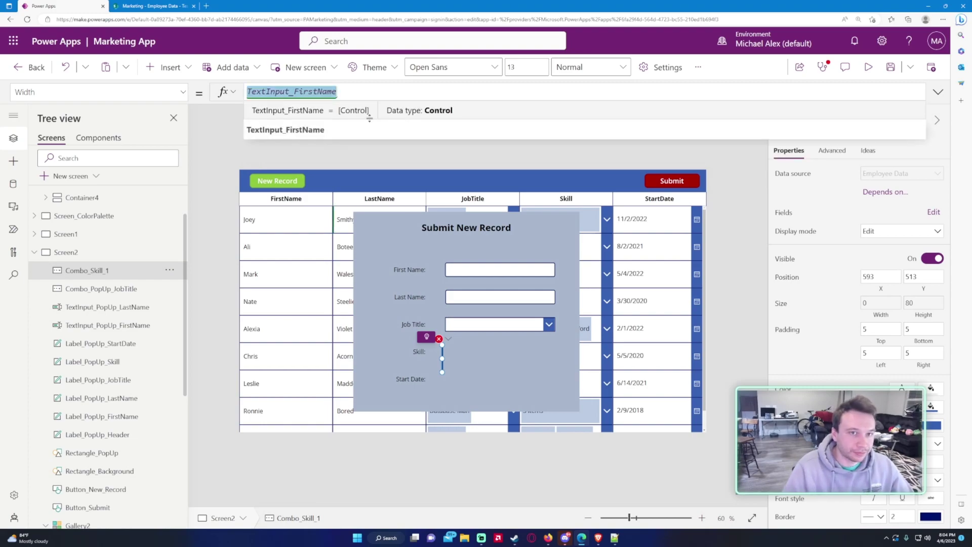
left_click(376, 95)
type(".Width")
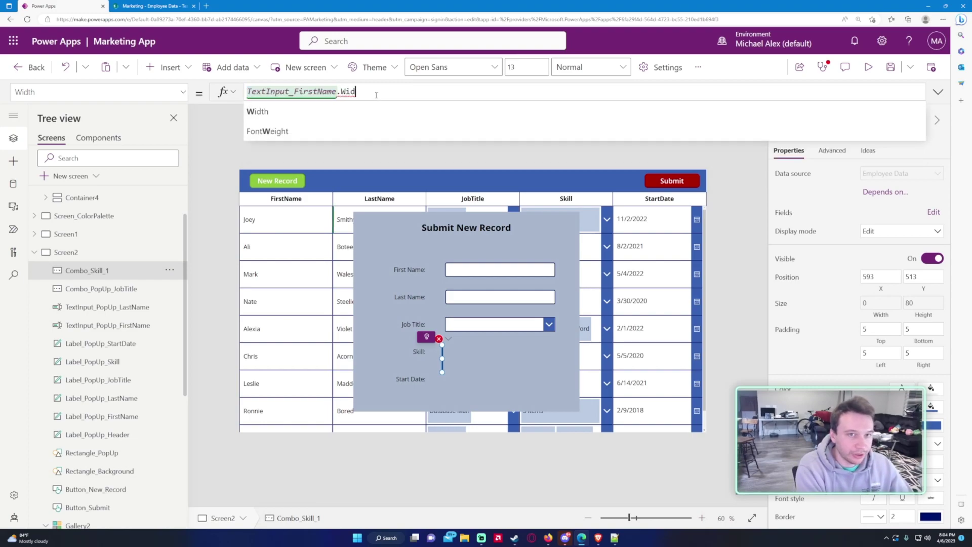
Step: Set the Skill combo box's X to TextInput_PopUp_FirstName.X
left_click(99, 92)
left_click(74, 303)
double_click(254, 91)
type("TextInput_FirstName.X")
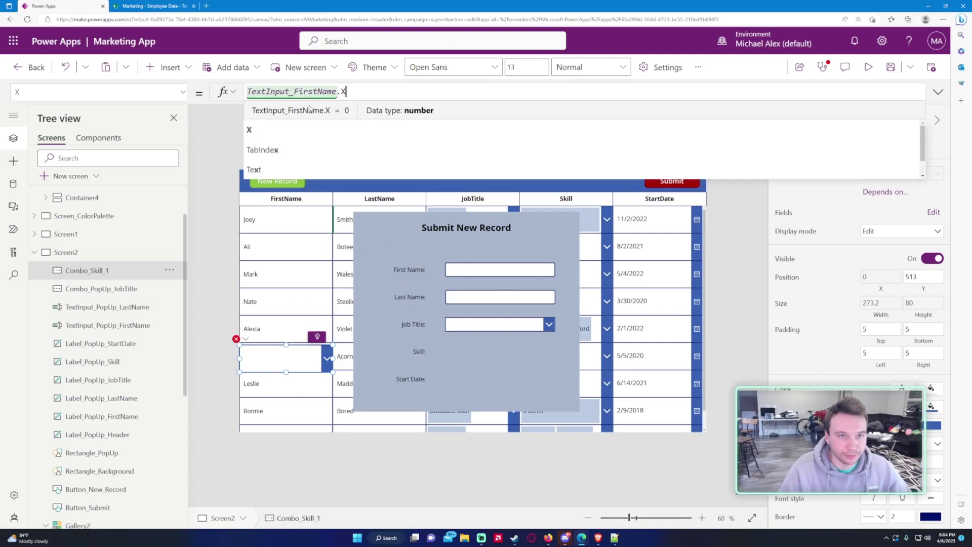
double_click(296, 91)
left_click(294, 93)
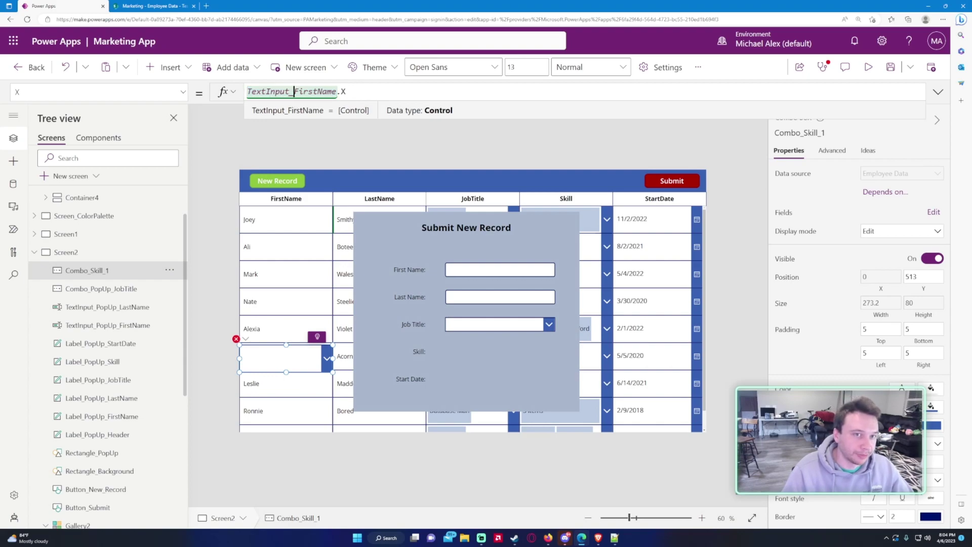
type("PopUp_")
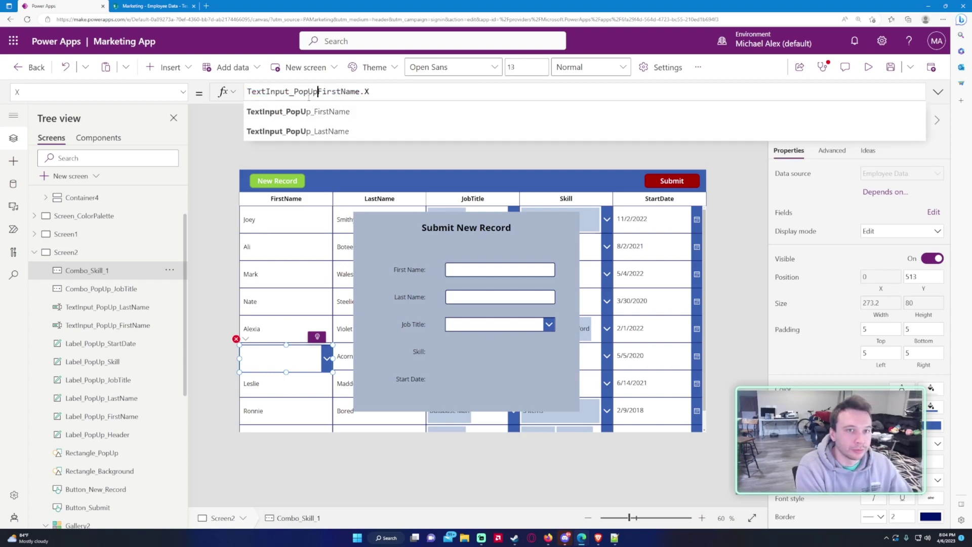
left_click(483, 360)
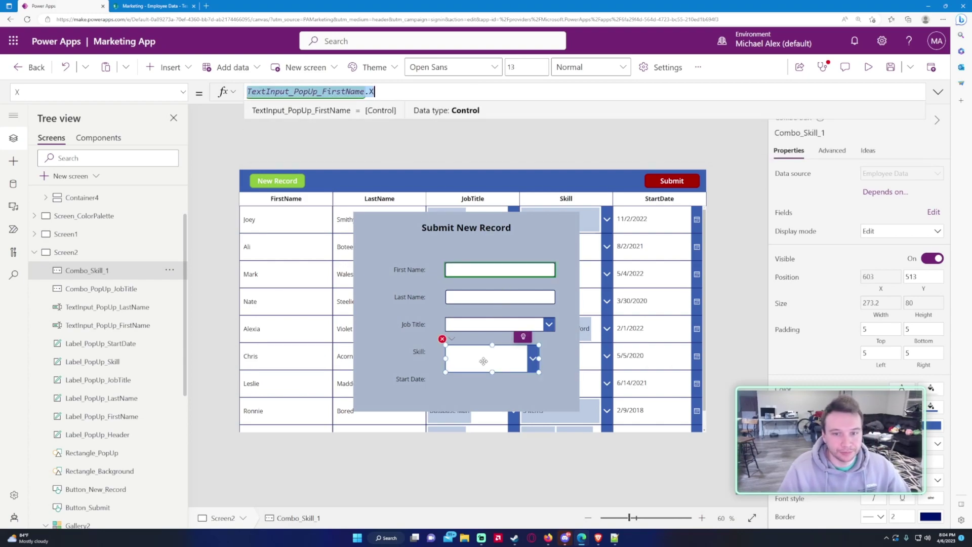
Step: Correct the Skill combo box's Width formula to reference the pop-up First Name input
left_click(99, 91)
left_click(31, 323)
left_click(30, 249)
left_click(373, 92)
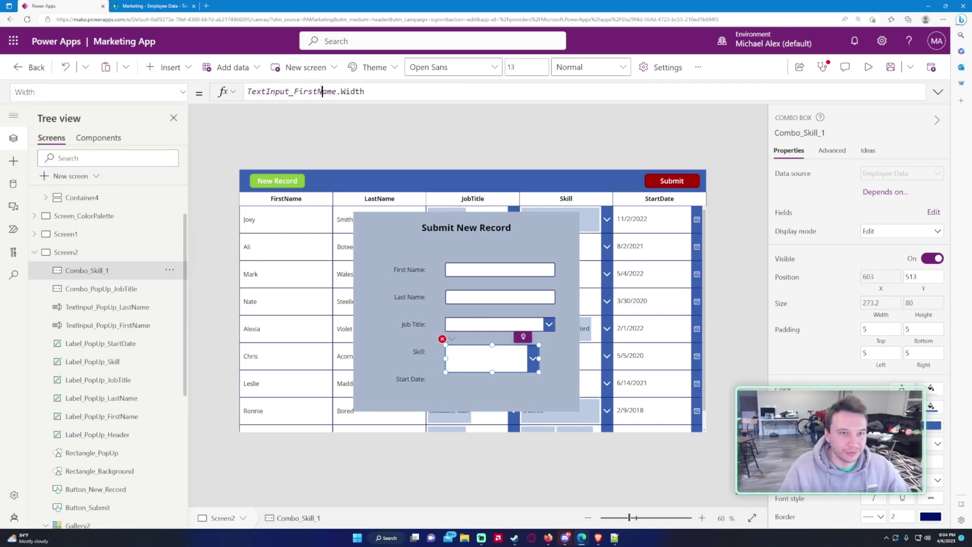
key("BackSpace")
key("BackSpace")
key("BackSpace")
key("BackSpace")
key("BackSpace")
type("X")
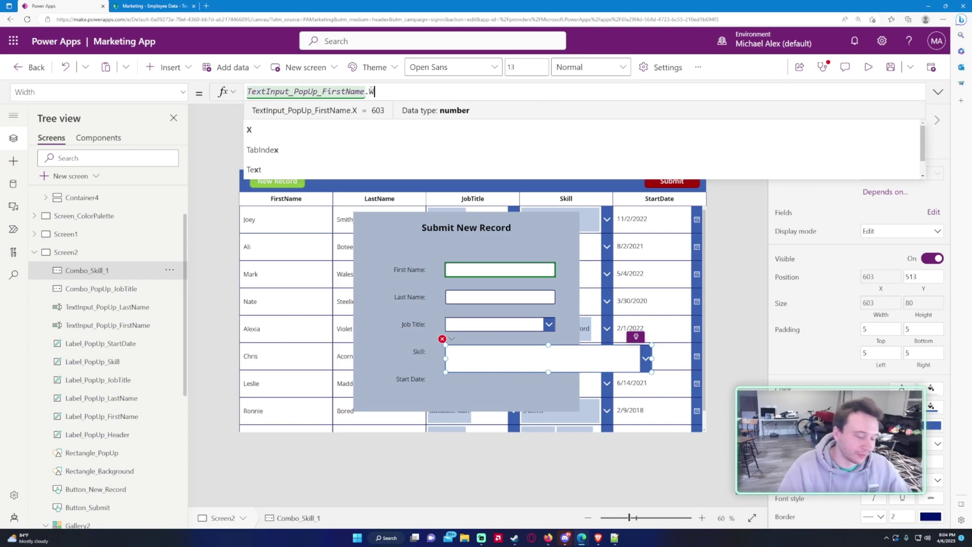
type("Width")
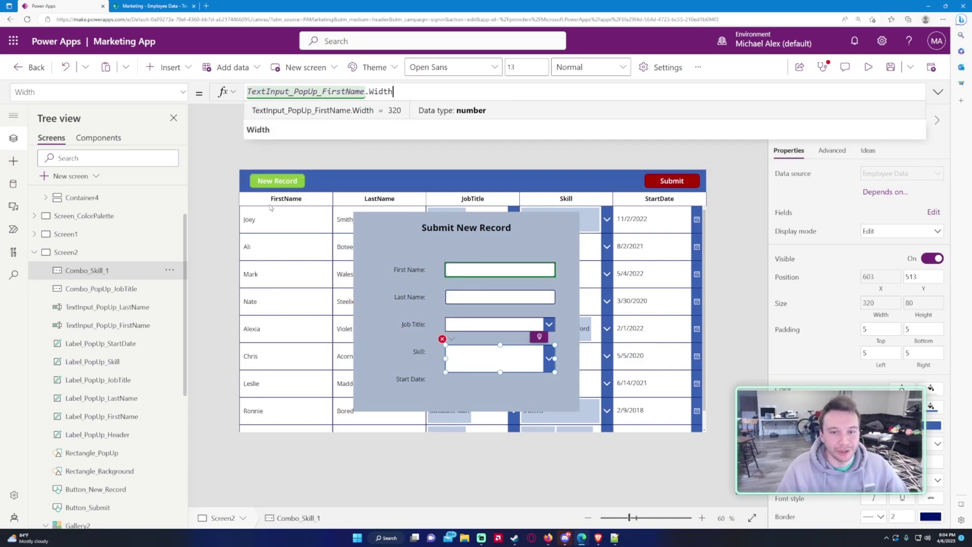
Step: Set the Skill combo box's Height to 40
left_click(98, 92)
scroll(64, 255, "up", 2)
scroll(65, 255, "up", 8)
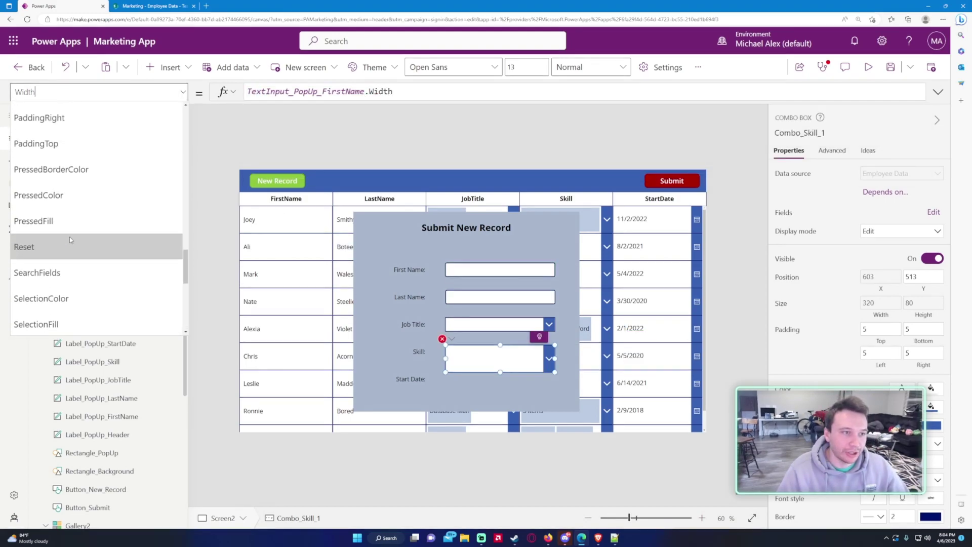
left_click(28, 112)
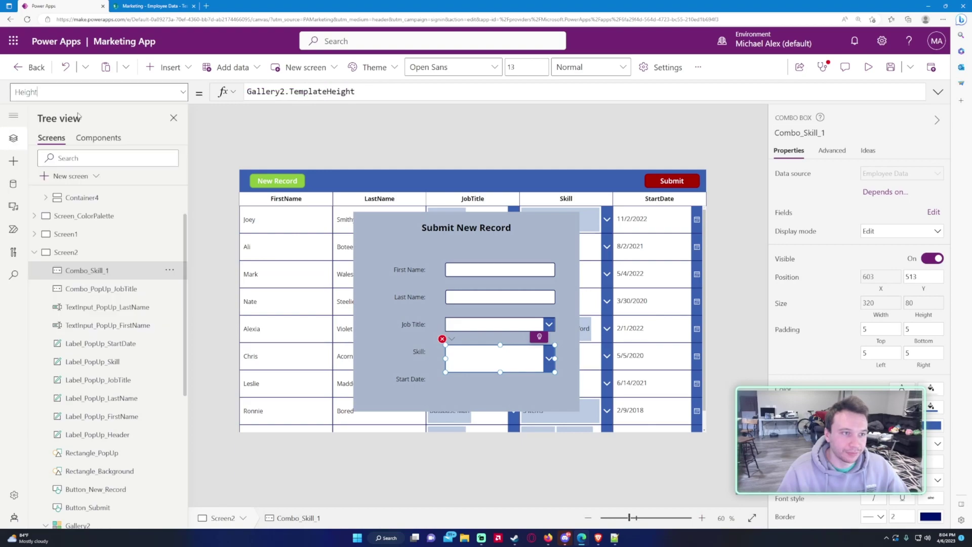
type("40")
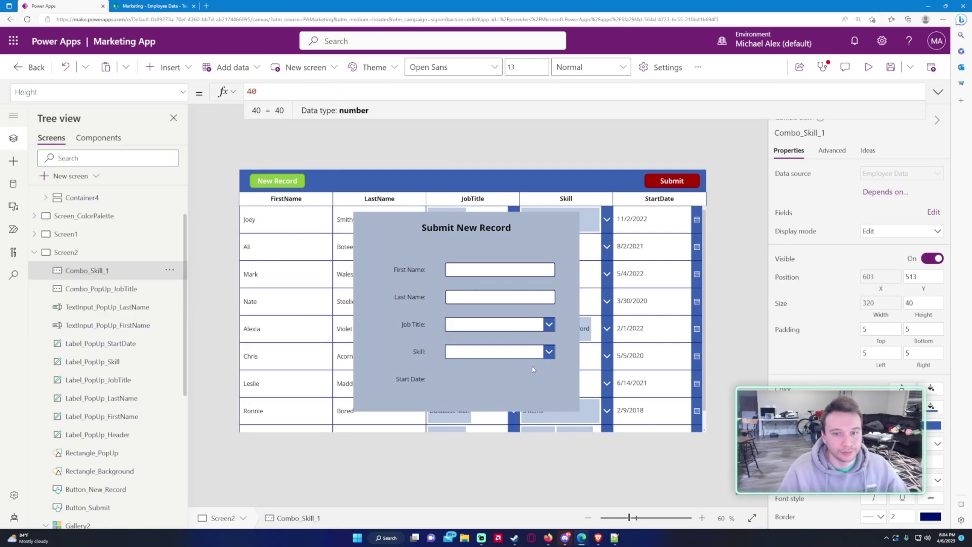
Step: Test the Skill combo box by picking Excel and Power Automate, then remove both
left_click(477, 357)
scroll(489, 375, "down", 2)
scroll(489, 375, "up", 2)
left_click(471, 355)
left_click(480, 385)
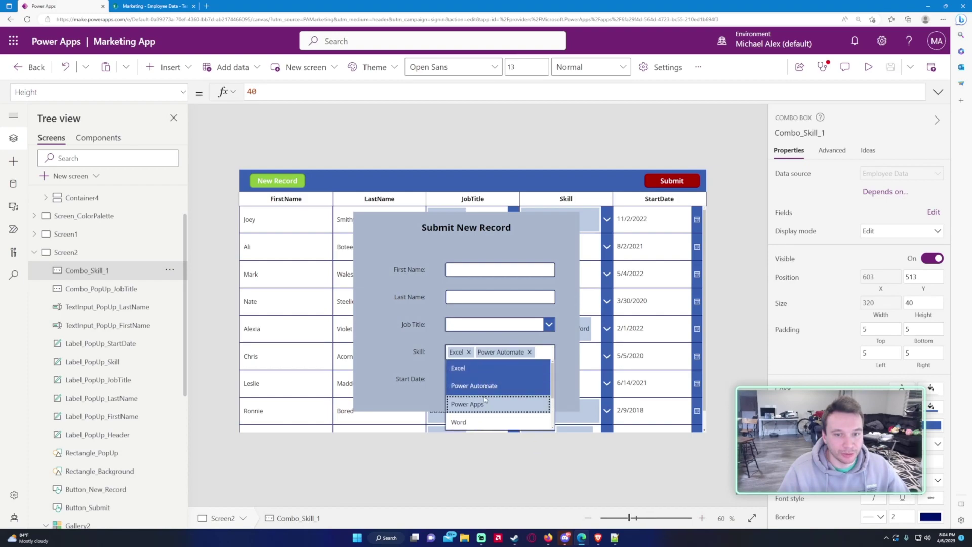
left_click(517, 353)
left_click(522, 355)
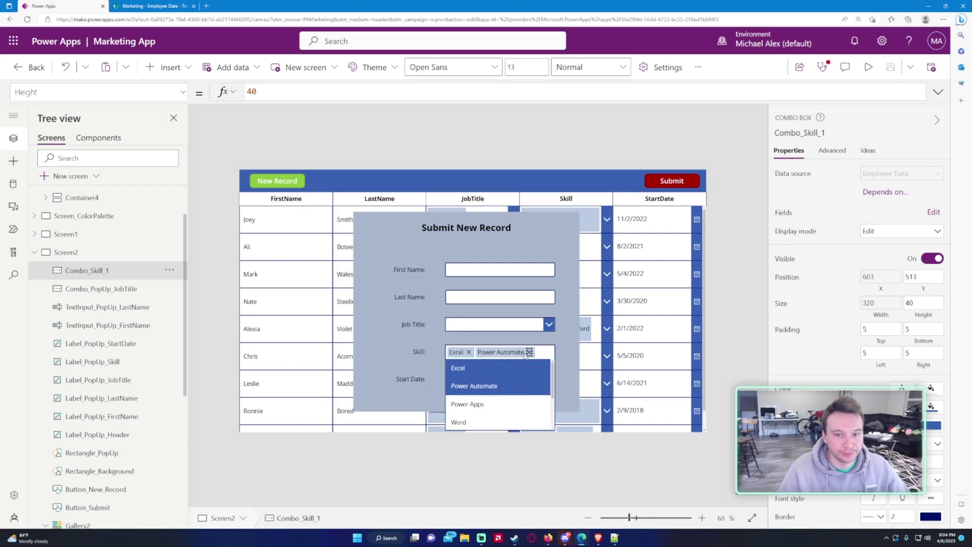
left_click(529, 352)
left_click(469, 352)
left_click(412, 353)
Step: Clear the Skill combo box's OnSelect and DefaultSelectedItems formulas
scroll(133, 304, "down", 5)
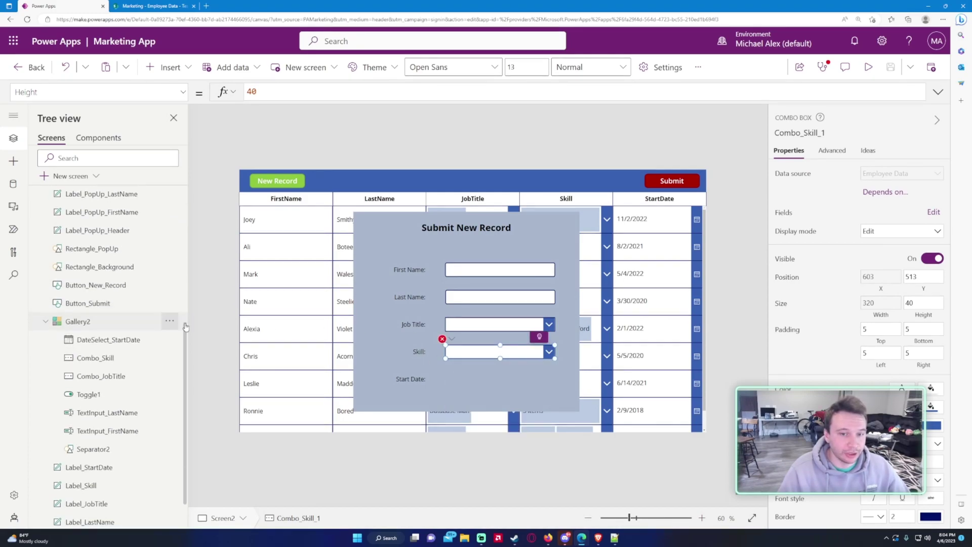
left_click(452, 349)
key("ctrl+a")
key("Delete")
left_click(442, 338)
left_click(471, 353)
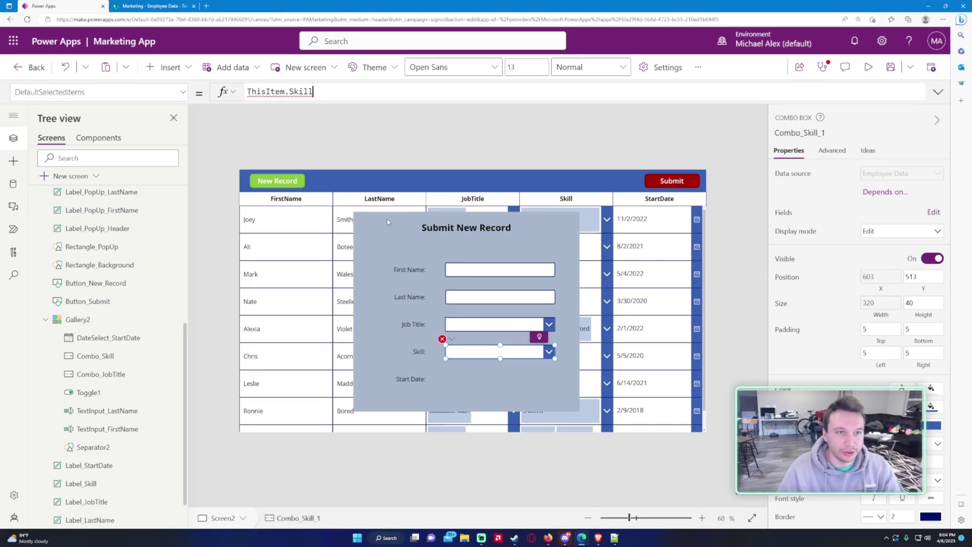
key("ctrl+a")
key("Delete")
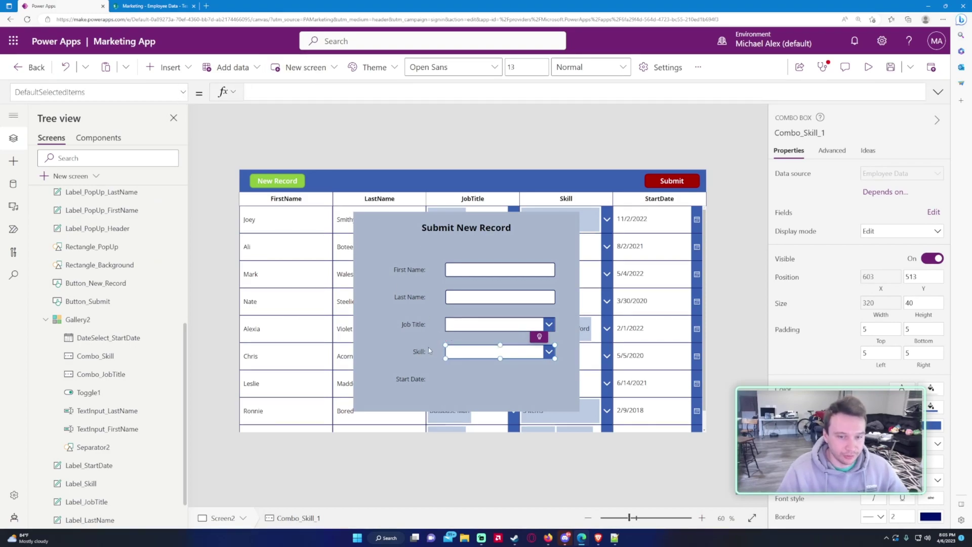
scroll(44, 322, "down", 1)
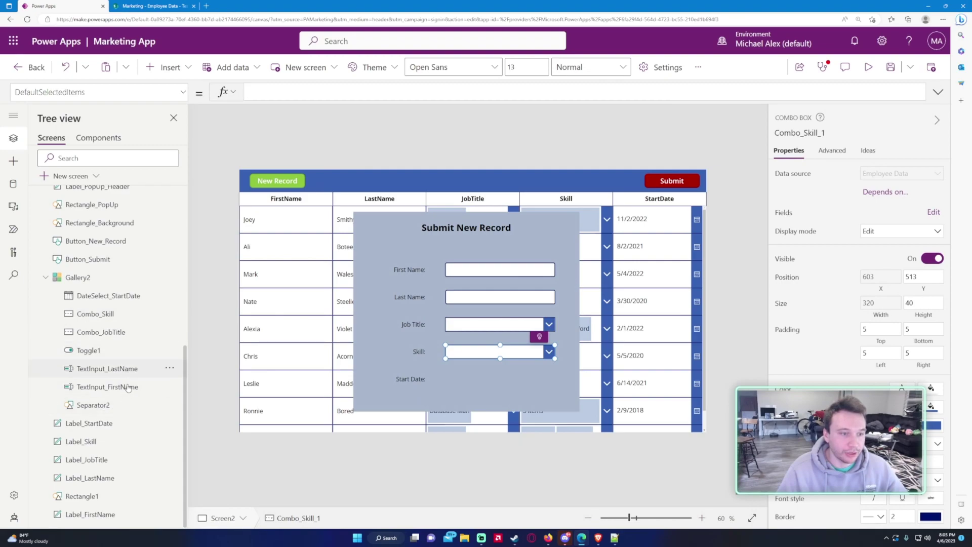
Step: Copy the Start Date picker from the gallery and paste a copy onto the screen
left_click(111, 302)
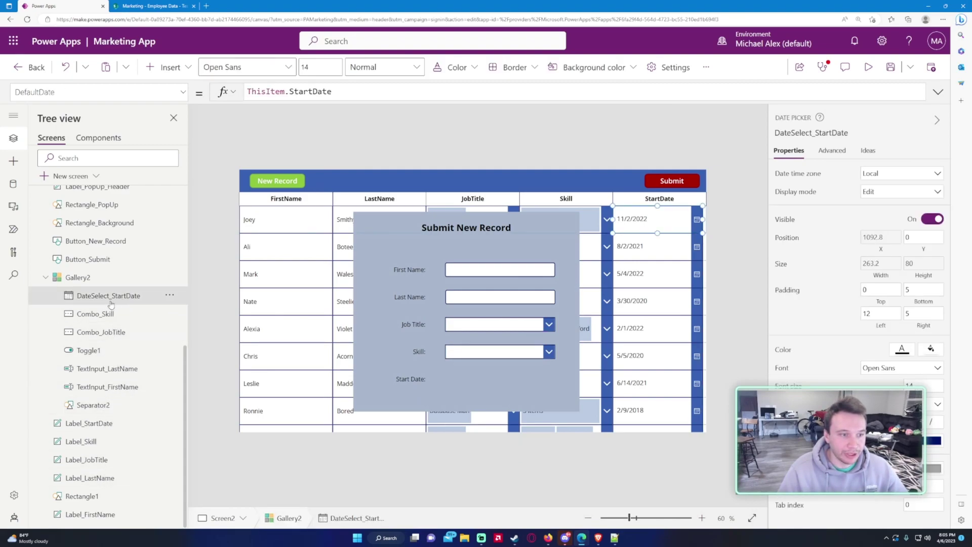
scroll(114, 303, "up", 4)
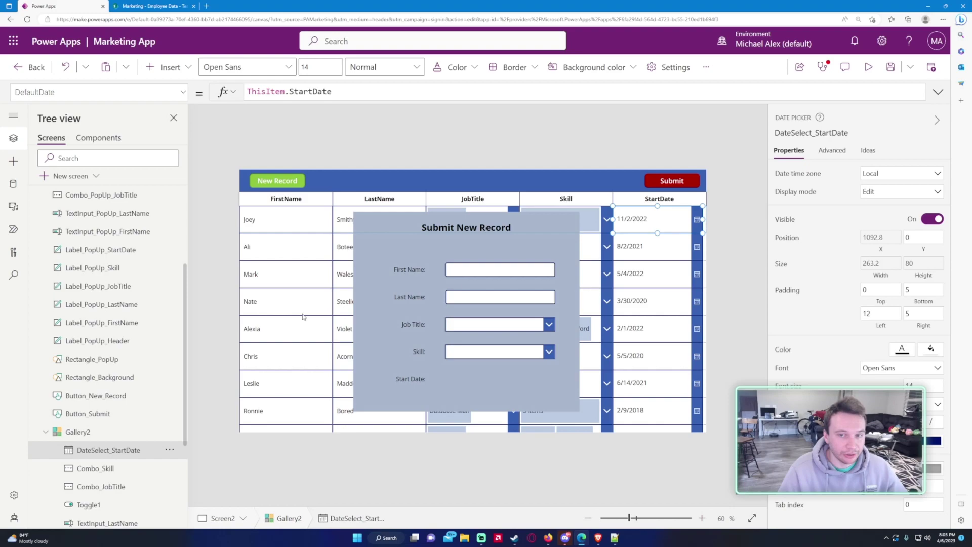
scroll(98, 265, "up", 4)
left_click(100, 264)
key("ctrl+v")
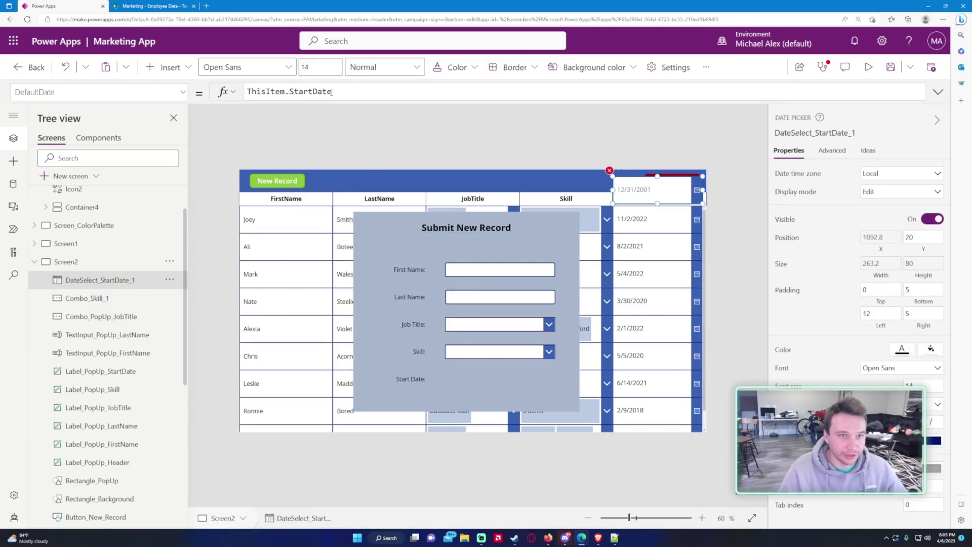
Step: Set the pasted date picker's DefaultDate to Today()
left_click(148, 90)
left_click_drag(332, 91, 257, 92)
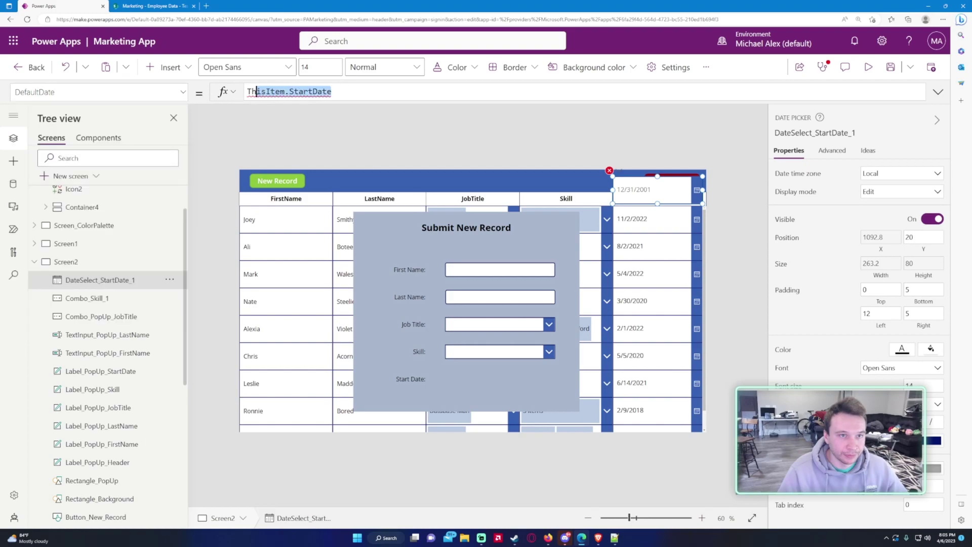
type("Today()")
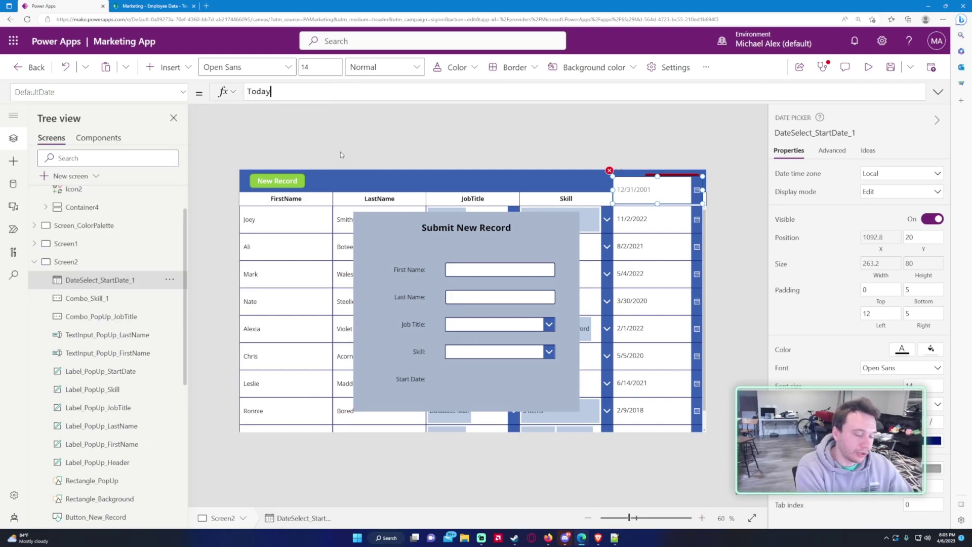
Step: Set the date picker's Width to TextInput_PopUp_FirstName.Width
left_click(399, 91)
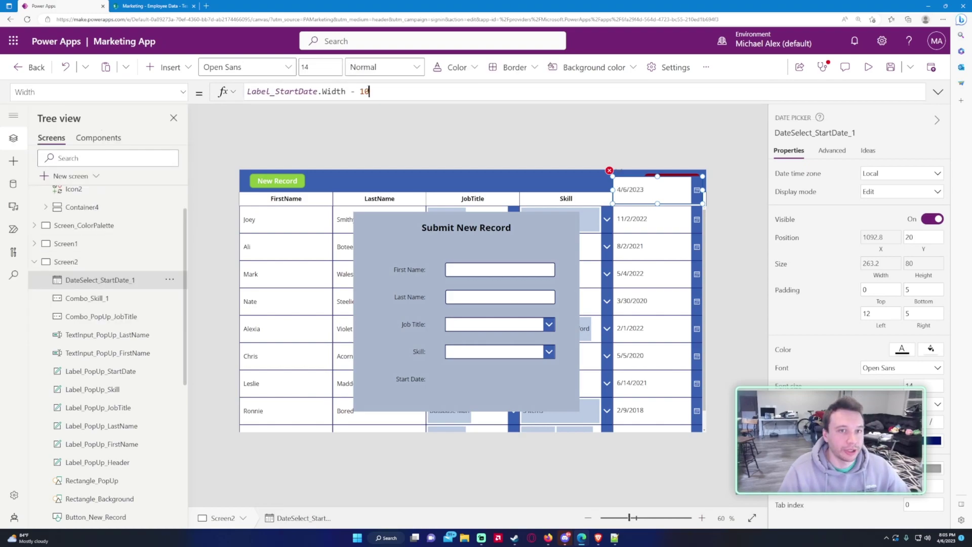
key("ctrl+a")
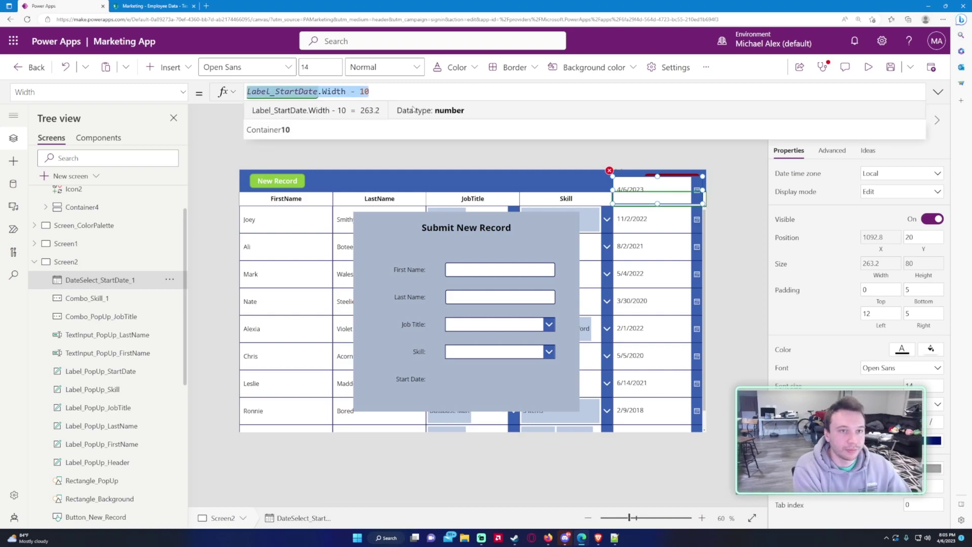
type("TextIN")
key("BackSpace")
type("nput_")
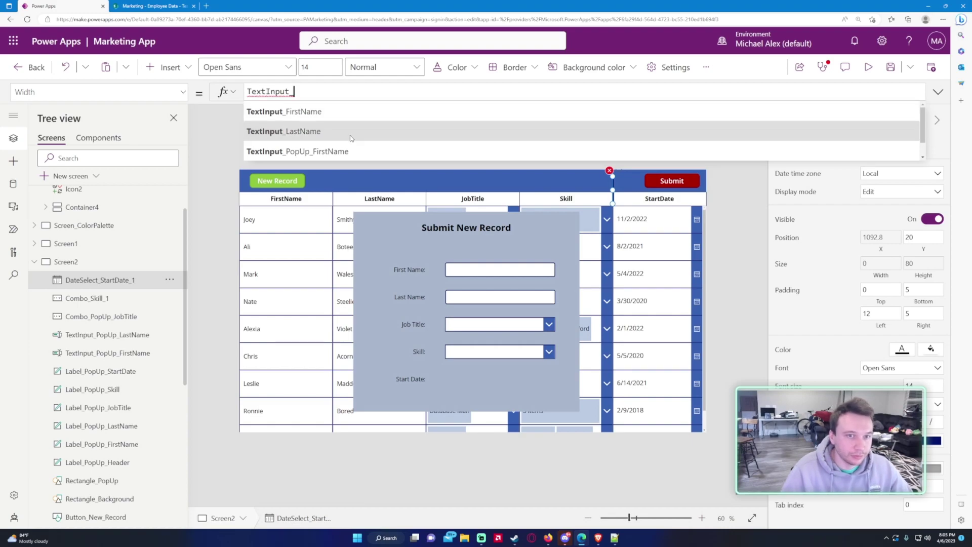
left_click(348, 151)
type(".Width")
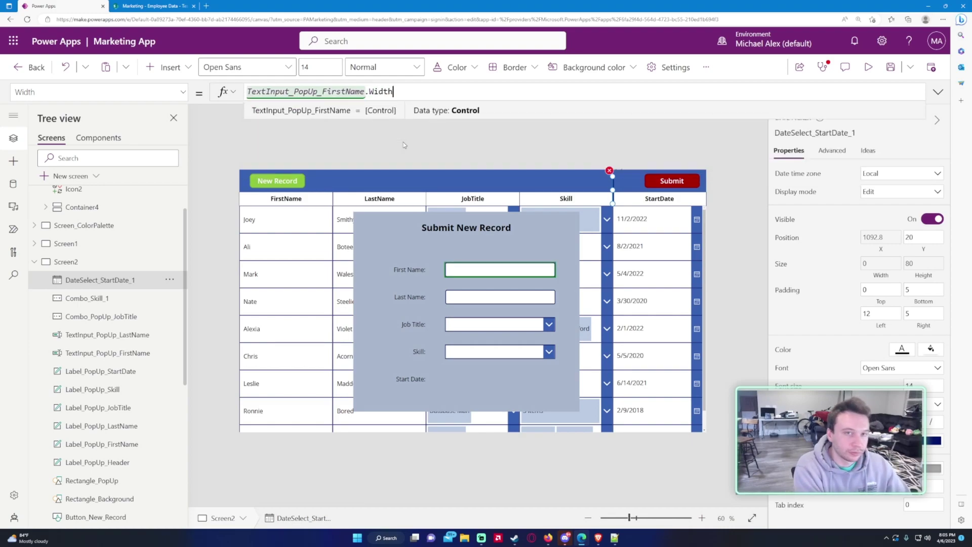
Step: Set the date picker's X to TextInput_PopUp_FirstName.X
left_click(182, 91)
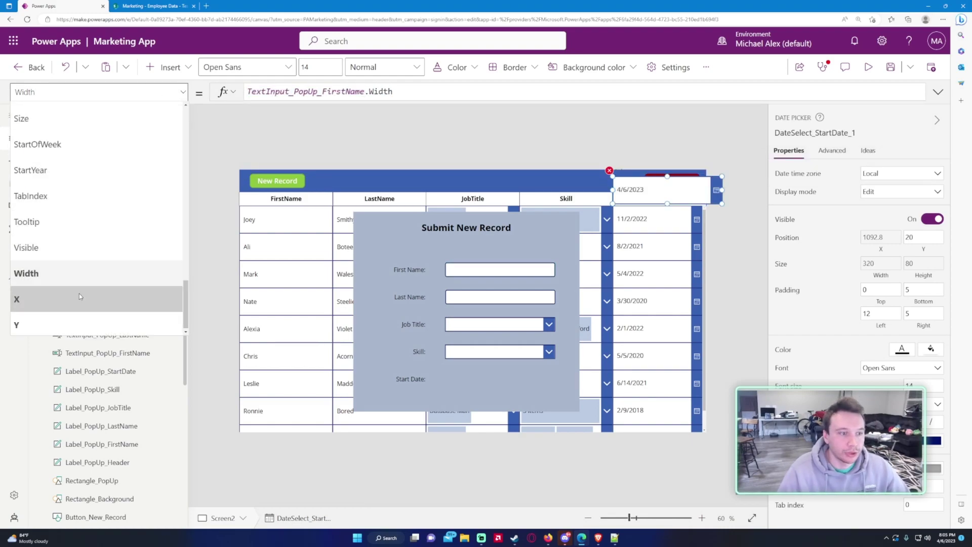
left_click(40, 299)
left_click(366, 91)
key("ctrl+a")
type("TextInput_PopUp_FirstName.Width")
double_click(381, 92)
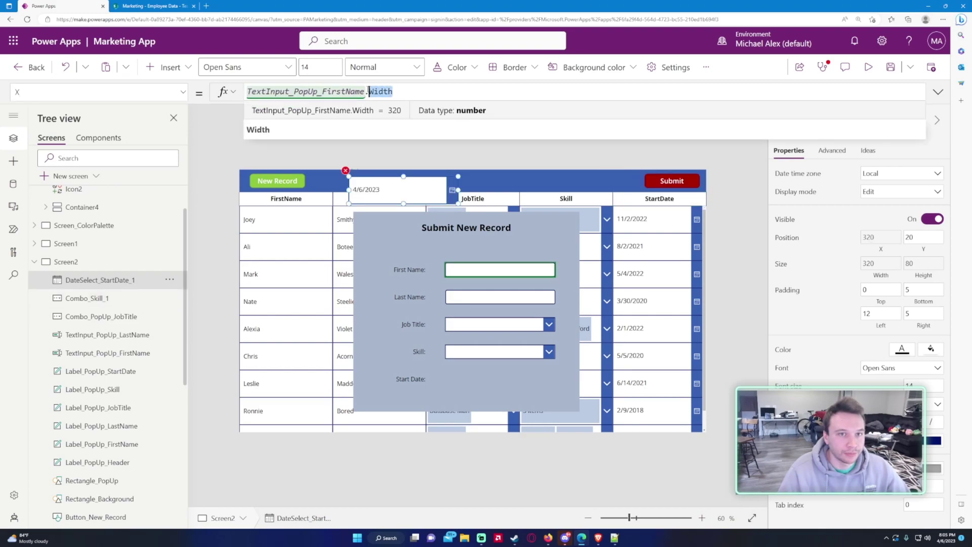
type("X")
Step: Set the date picker's Y to Label_PopUp_StartDate.Y
left_click(76, 91)
left_click(61, 319)
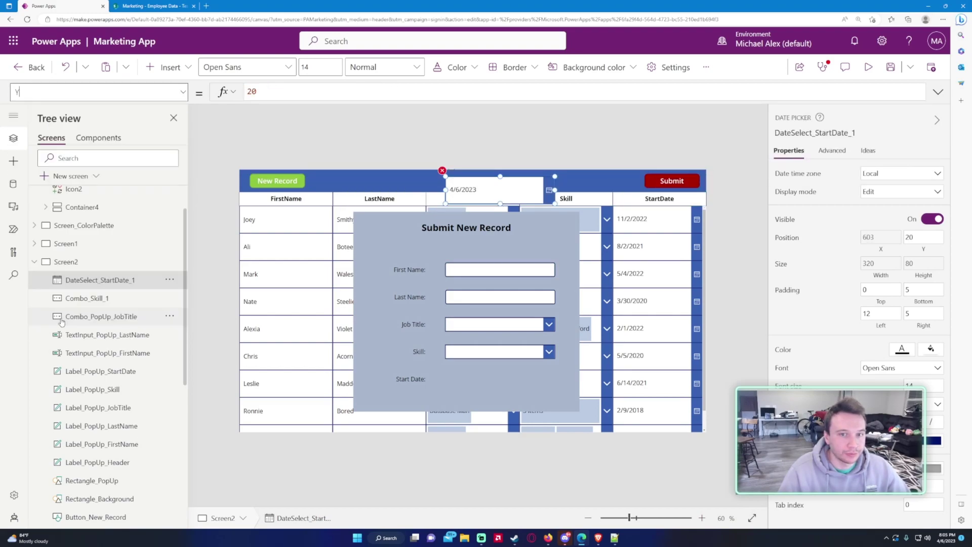
key("ctrl+a")
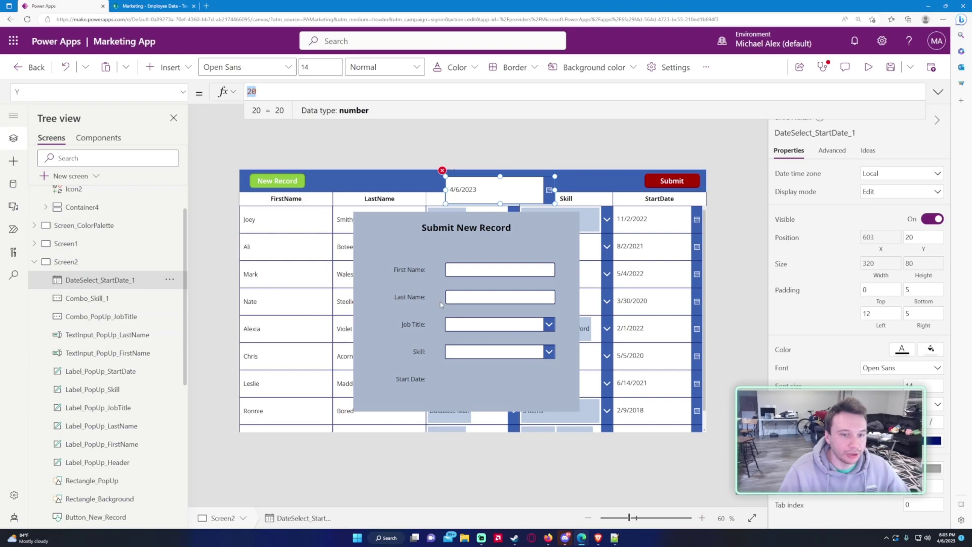
type("Label_")
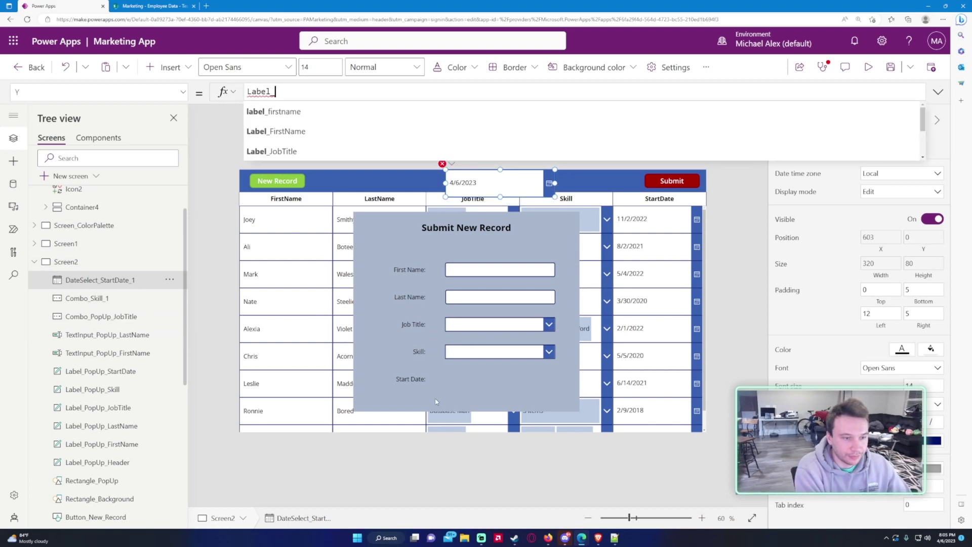
type("PopUP_St")
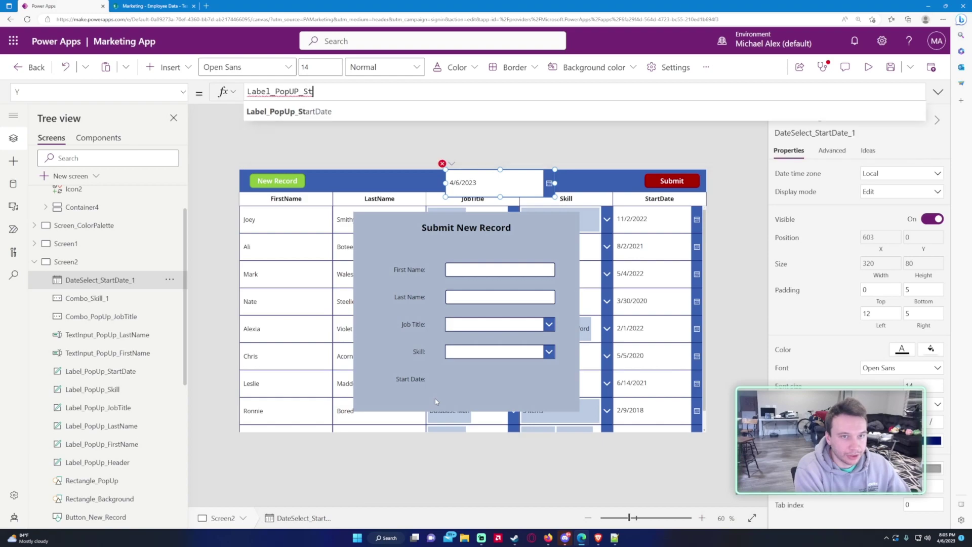
key("Tab")
type(".Y")
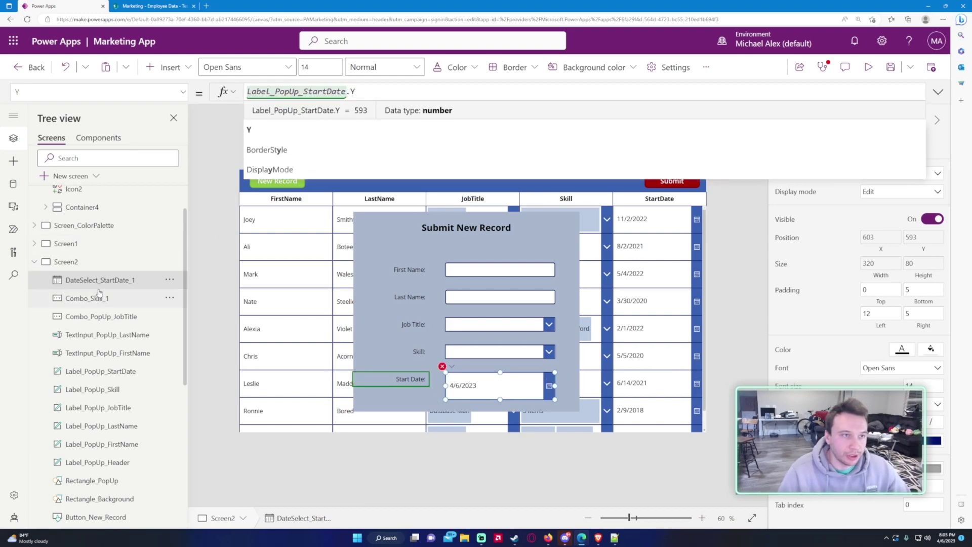
left_click(76, 92)
scroll(74, 159, "up", 7)
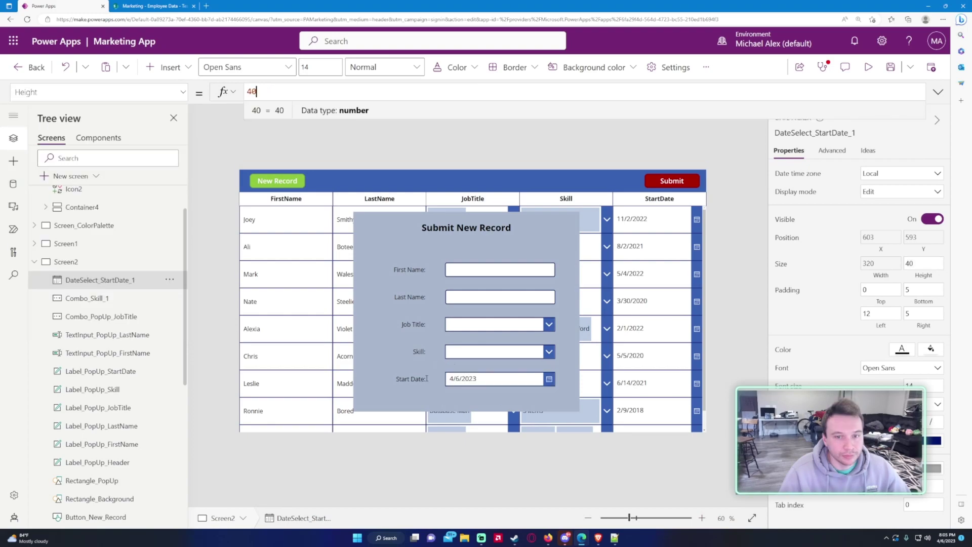
Step: Give the pop-up background rectangle a border width of 2
left_click(385, 256)
left_click(908, 297)
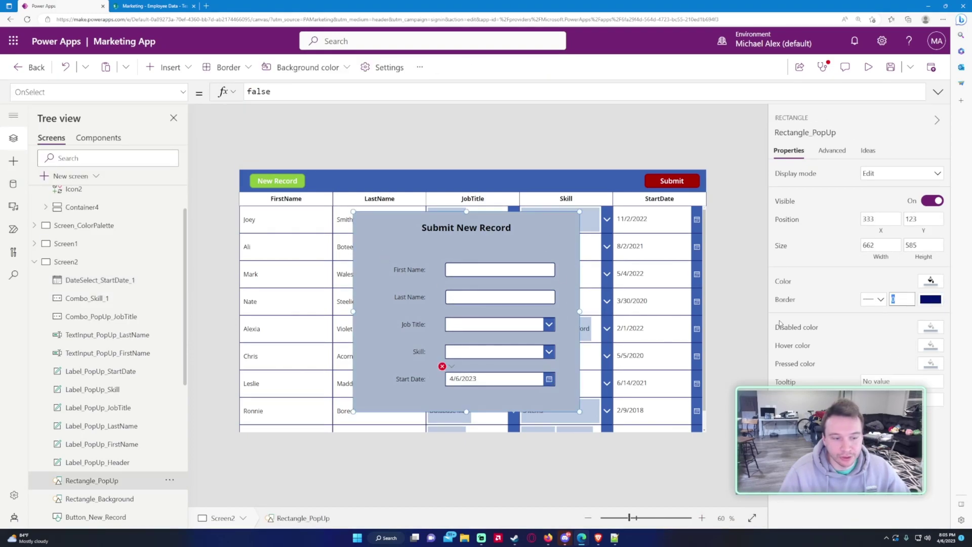
type("2")
key("Return")
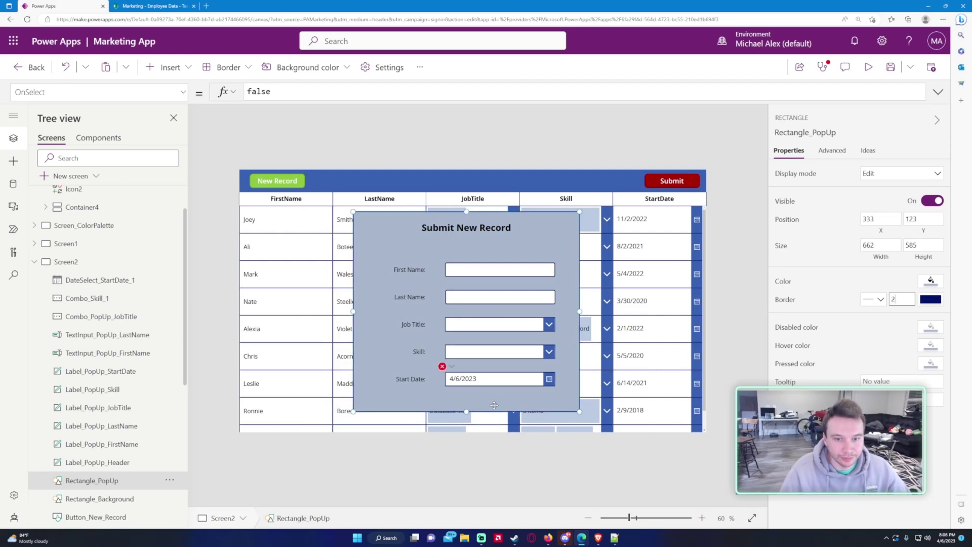
Step: Clear the Start Date picker's Select(Parent) OnSelect formula
left_click(456, 377)
left_click(322, 96)
key("ctrl+a")
key("BackSpace")
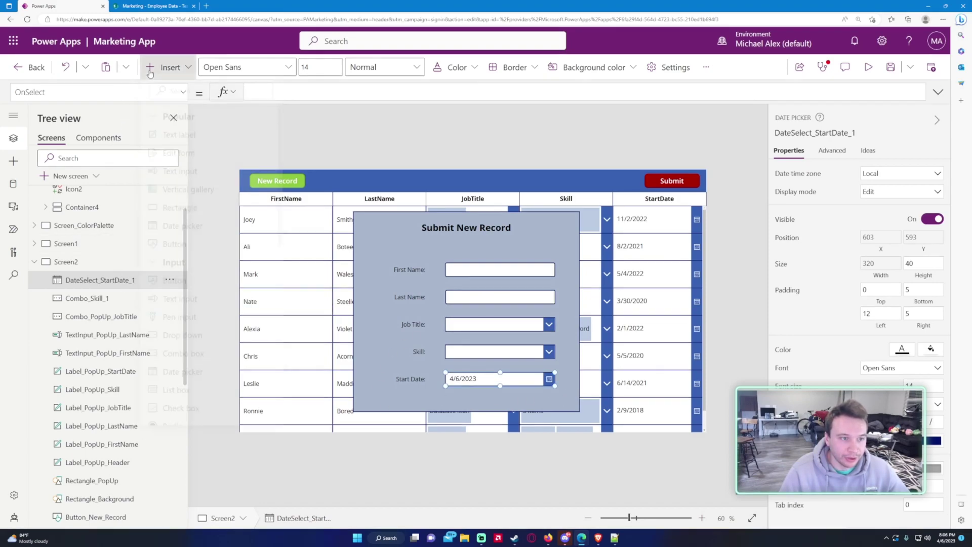
Step: Insert two new buttons onto the screen
left_click(168, 67)
left_click(173, 249)
left_click(168, 67)
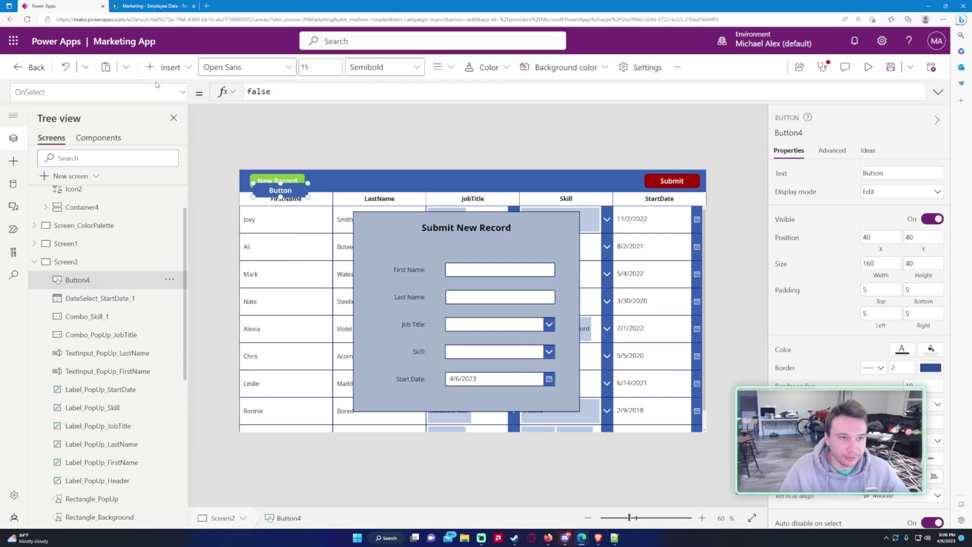
left_click(173, 249)
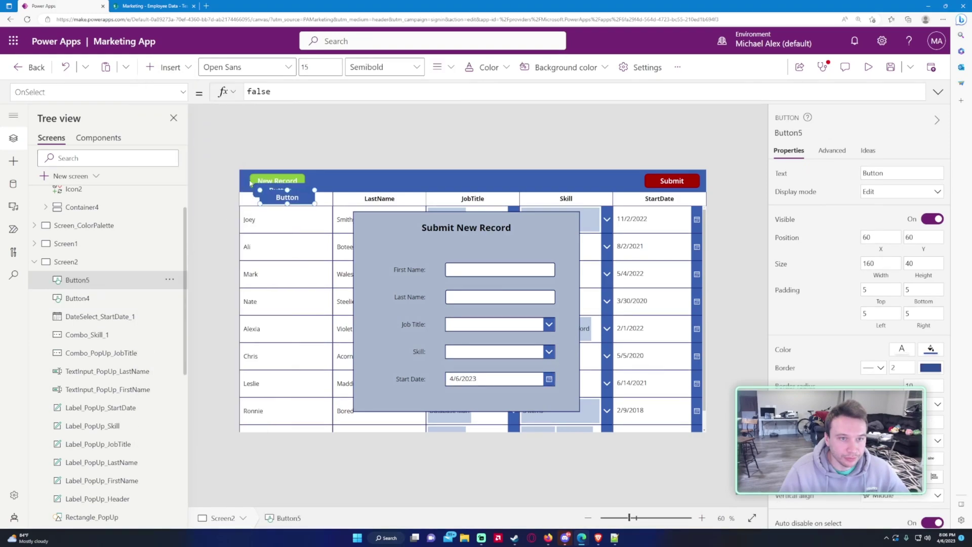
Step: Caption the first button 'Back', place it bottom-left of the pop-up, and preview
double_click(872, 173)
type("Back")
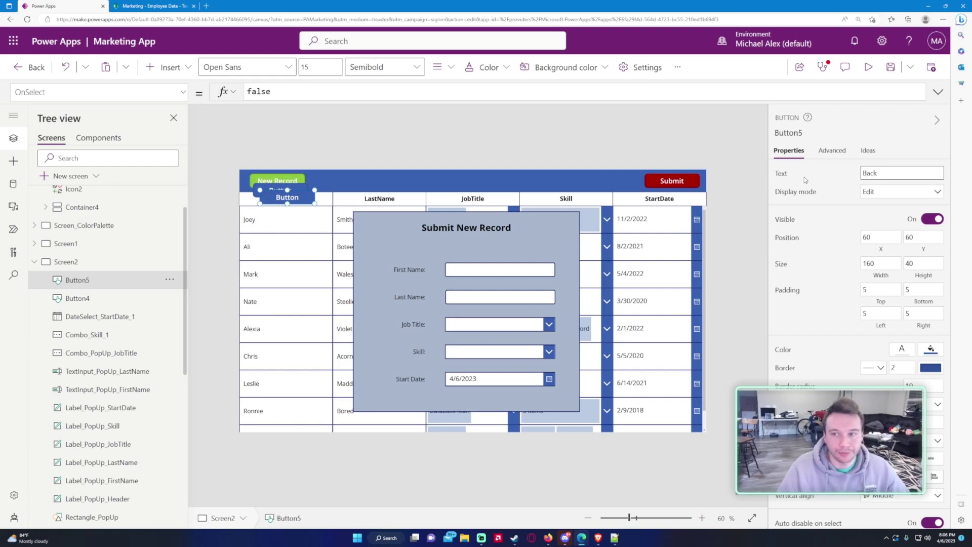
left_click_drag(299, 197, 403, 401)
left_click(868, 67)
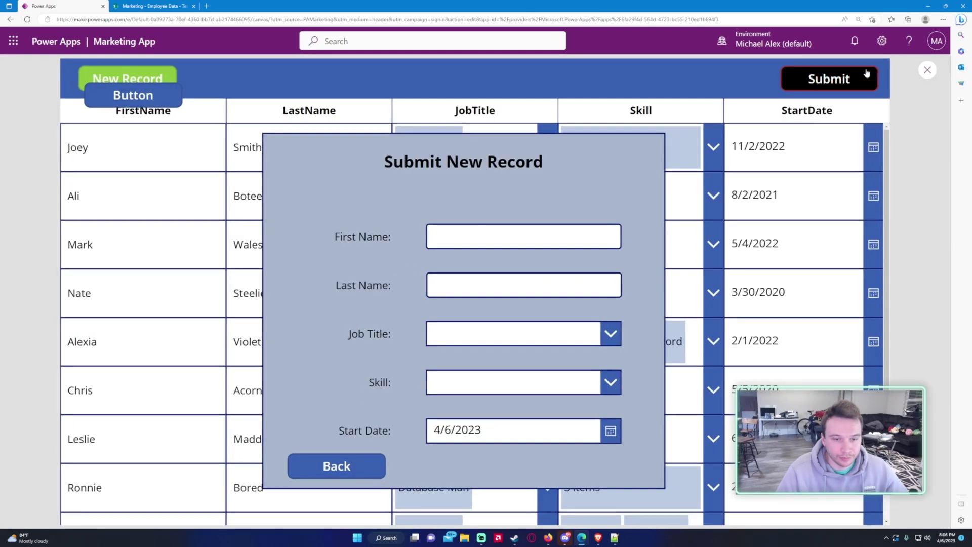
key("Escape")
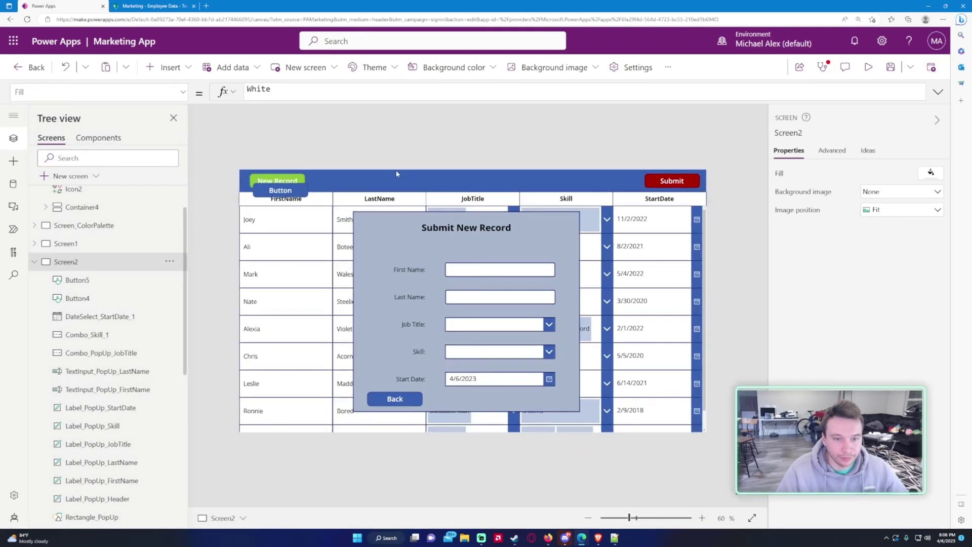
Step: Move the second button to the pop-up's bottom-right and caption it 'Submit'
left_click_drag(275, 193, 536, 400)
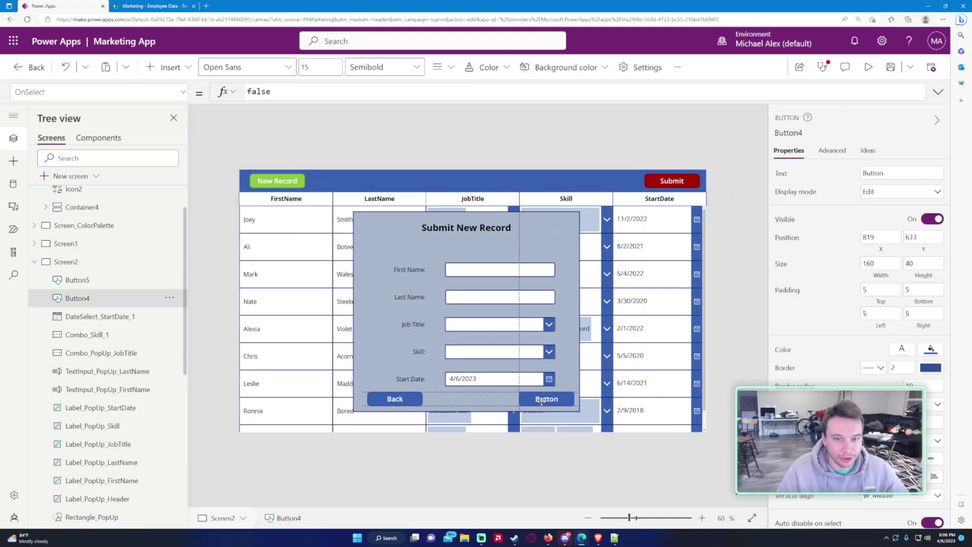
left_click(411, 397)
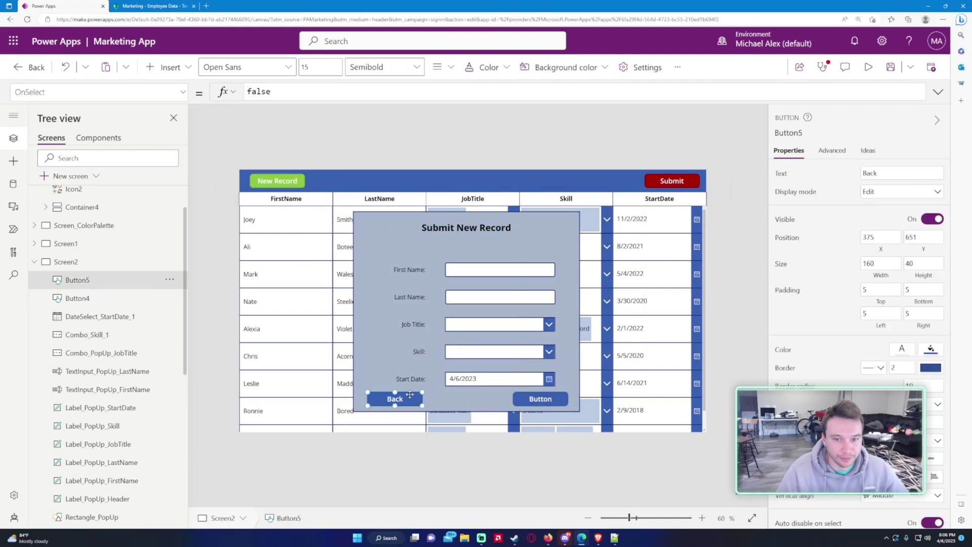
left_click(553, 399)
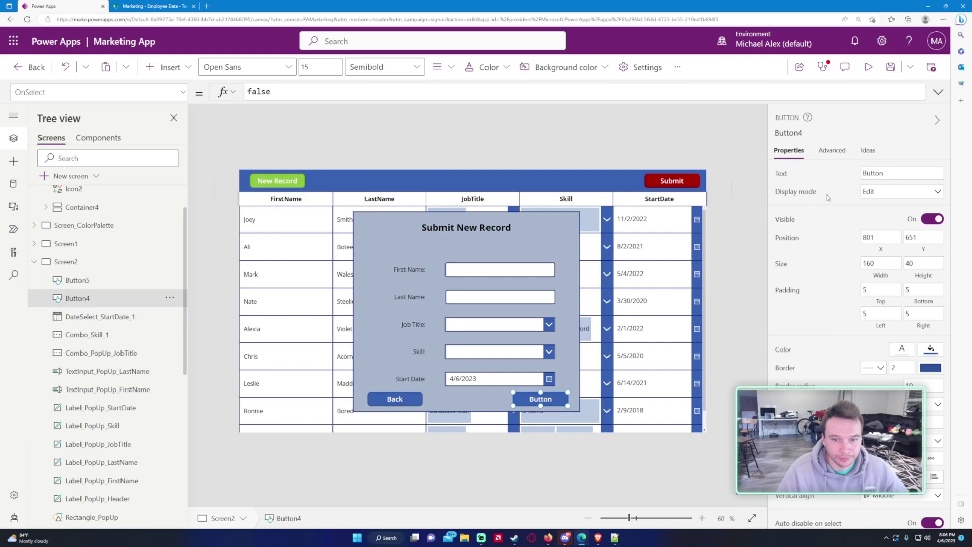
double_click(910, 173)
type("Submit")
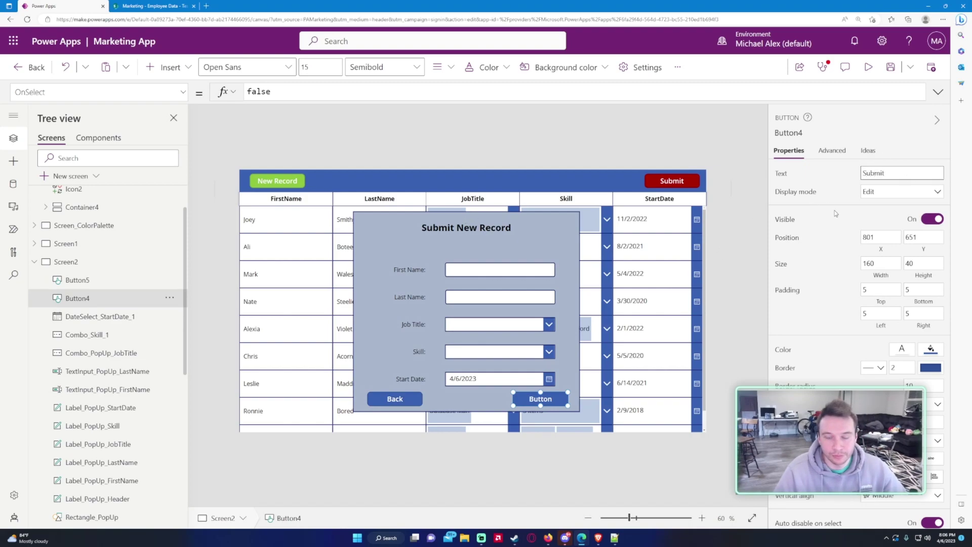
left_click(734, 233)
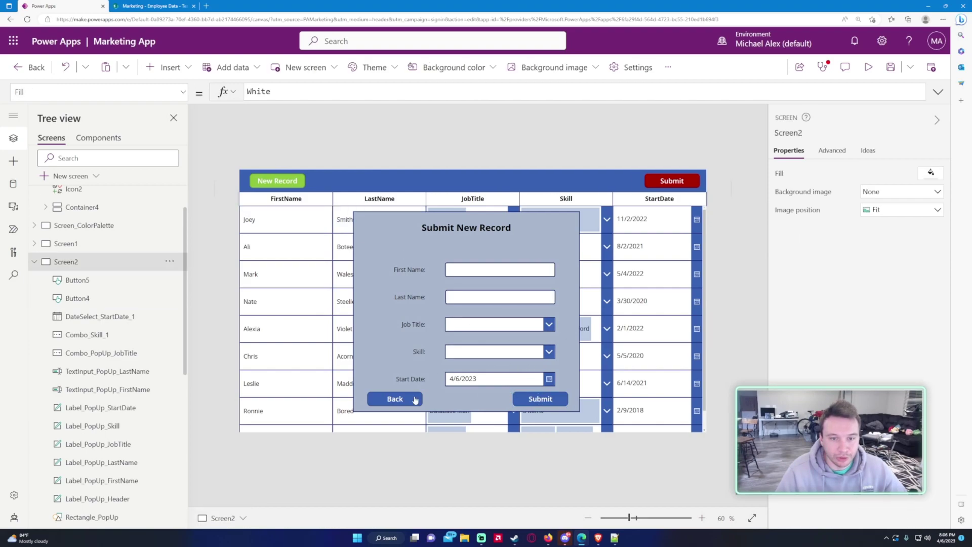
left_click(395, 399)
Step: In the Tree view, name the buttons Button_PopUp_Submit and Button_PopUp_Back, resolving a name-in-use warning
double_click(155, 280)
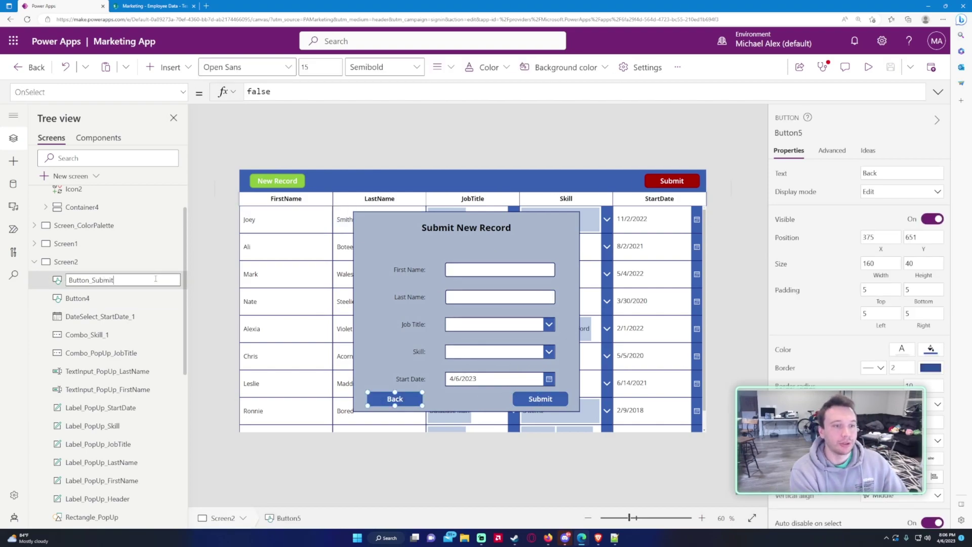
key("Return")
left_click(582, 324)
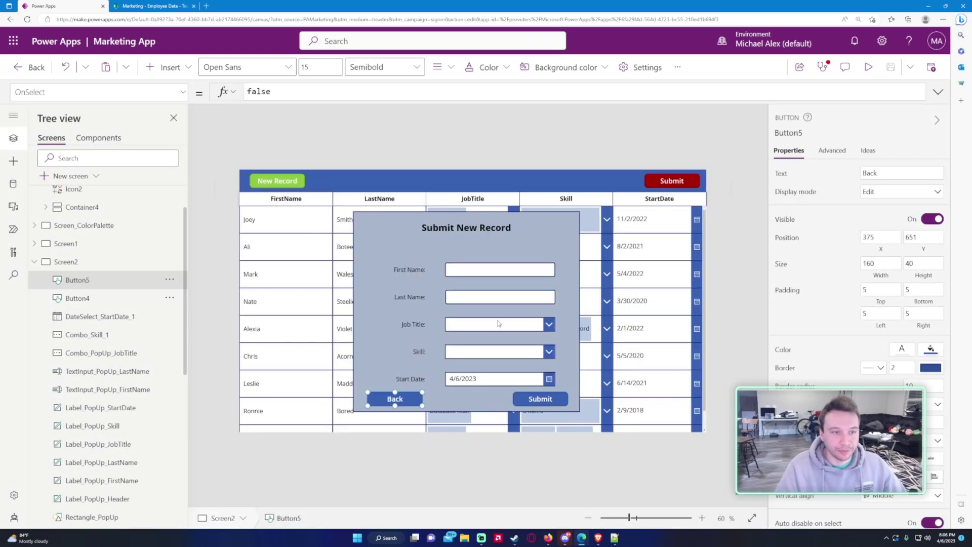
double_click(121, 280)
left_click(122, 279)
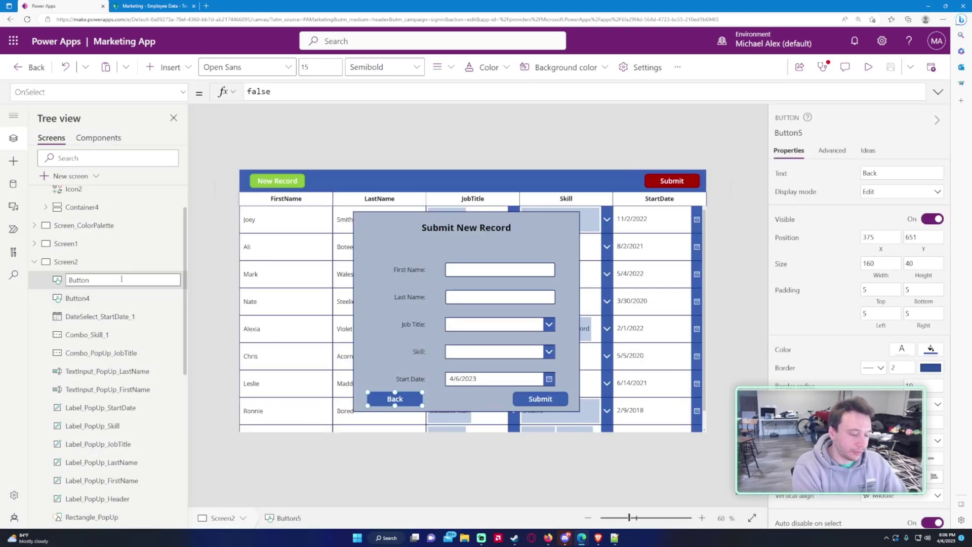
type("_PopUp_Submit")
key("Return")
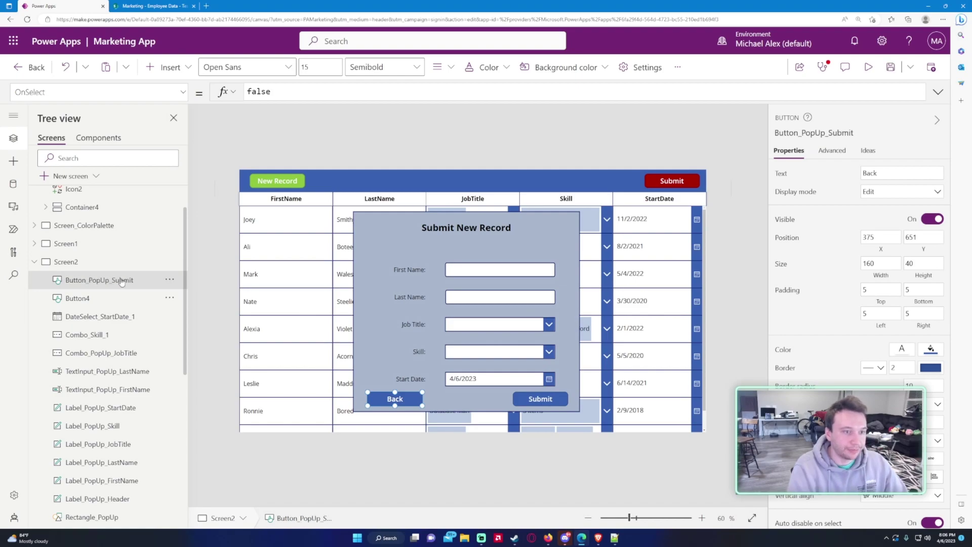
double_click(146, 279)
left_click(81, 298)
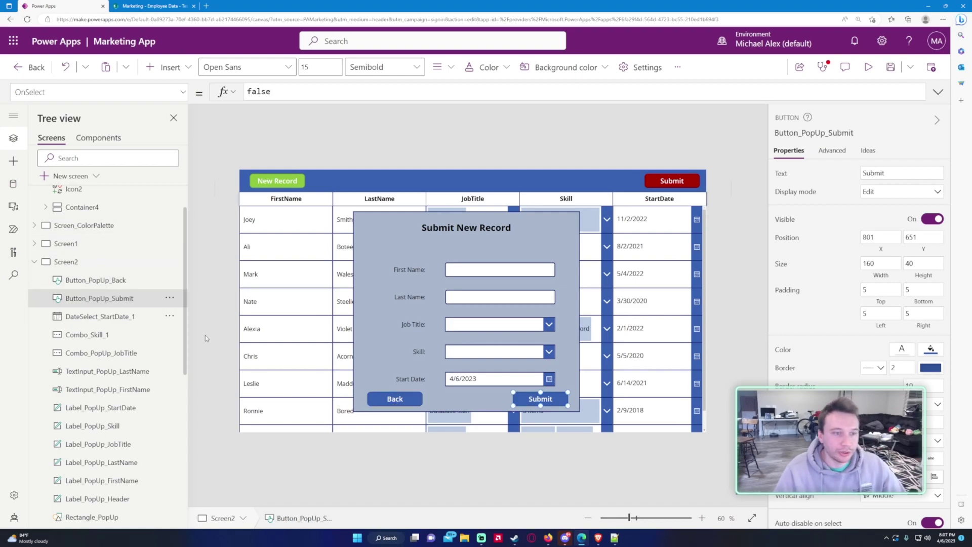
scroll(111, 365, "down", 3)
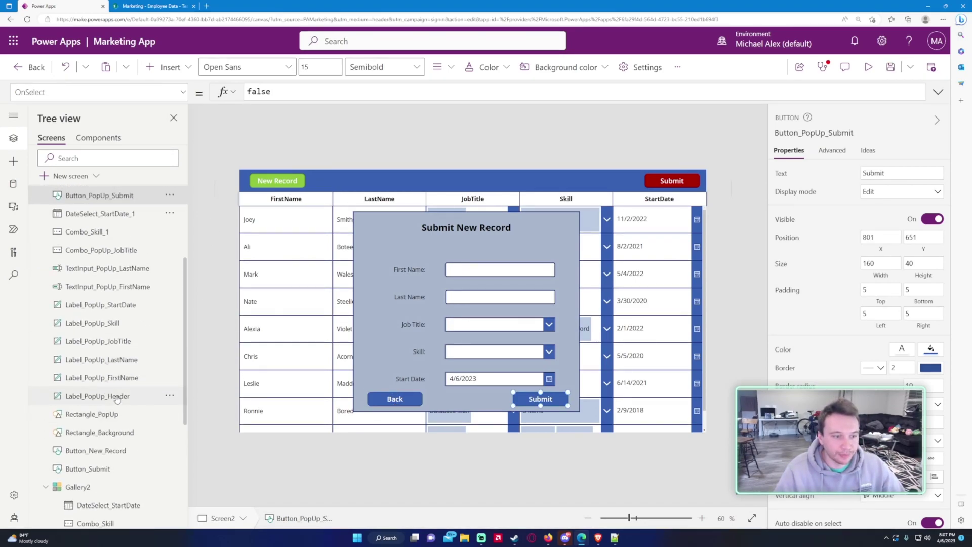
scroll(120, 402, "up", 2)
left_click(413, 400)
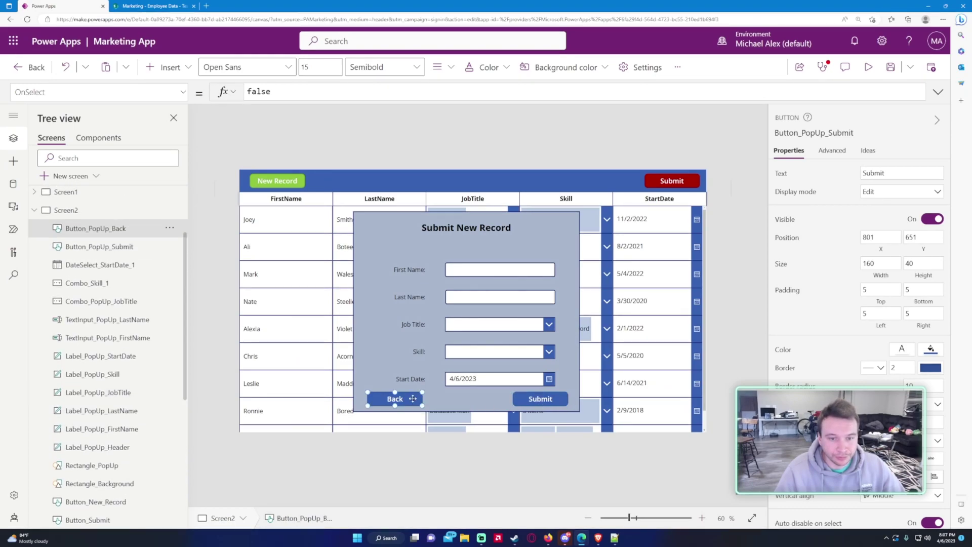
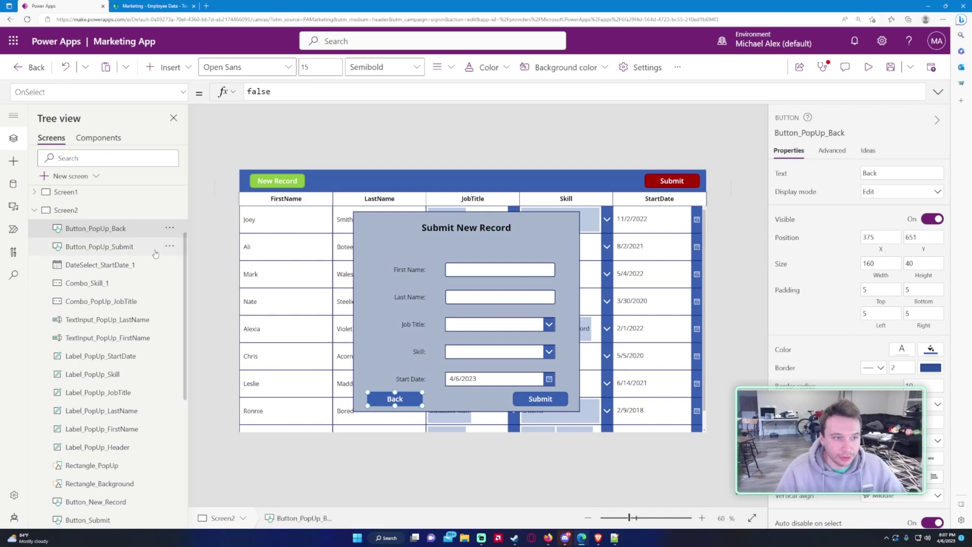
Step: In Tree view, select all fourteen pop-up controls, from Rectangle_Background to DateSelect_StartDate_1
key("Tab")
scroll(122, 349, "down", 3)
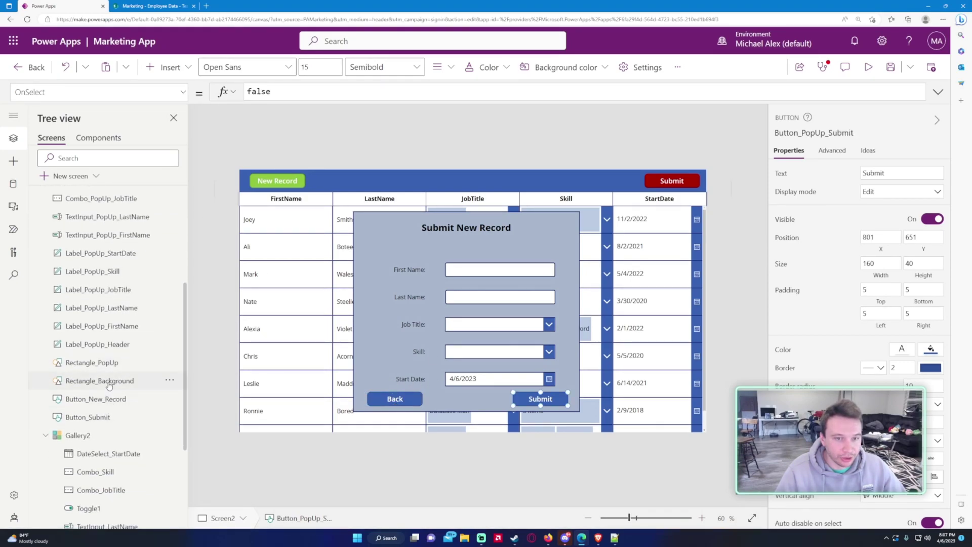
left_click(109, 382, "ctrl")
left_click(109, 362, "ctrl")
left_click(111, 344, "ctrl")
left_click(111, 327, "ctrl")
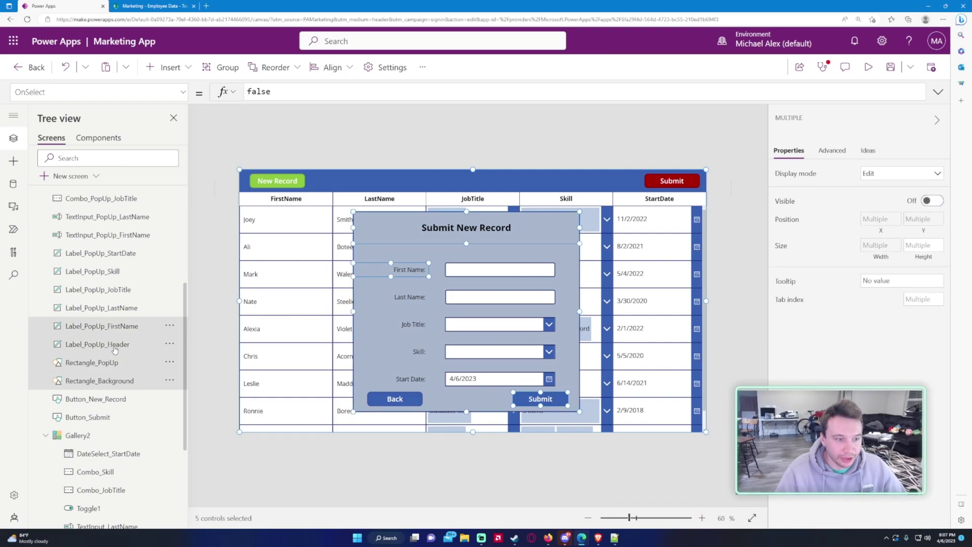
scroll(118, 358, "up", 1)
left_click(111, 359, "ctrl")
left_click(111, 342, "ctrl")
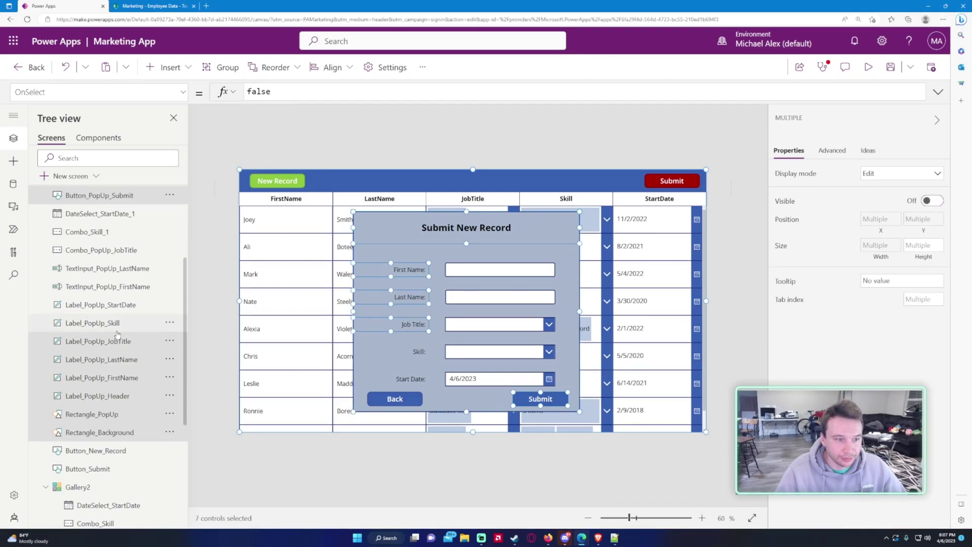
left_click(114, 323, "ctrl")
left_click(121, 304, "ctrl")
left_click(122, 286, "ctrl")
left_click(122, 268, "ctrl")
left_click(122, 250, "ctrl")
left_click(121, 232, "ctrl")
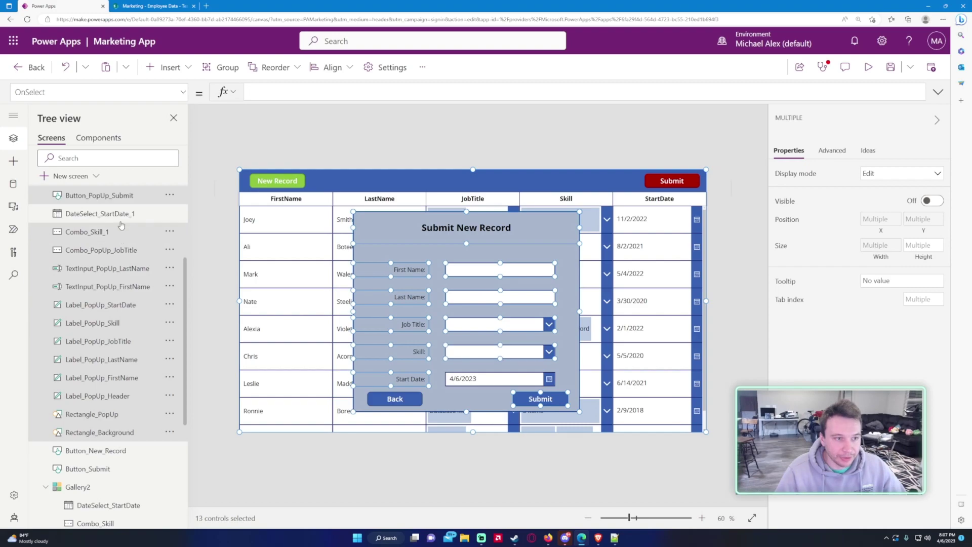
left_click(124, 214, "ctrl")
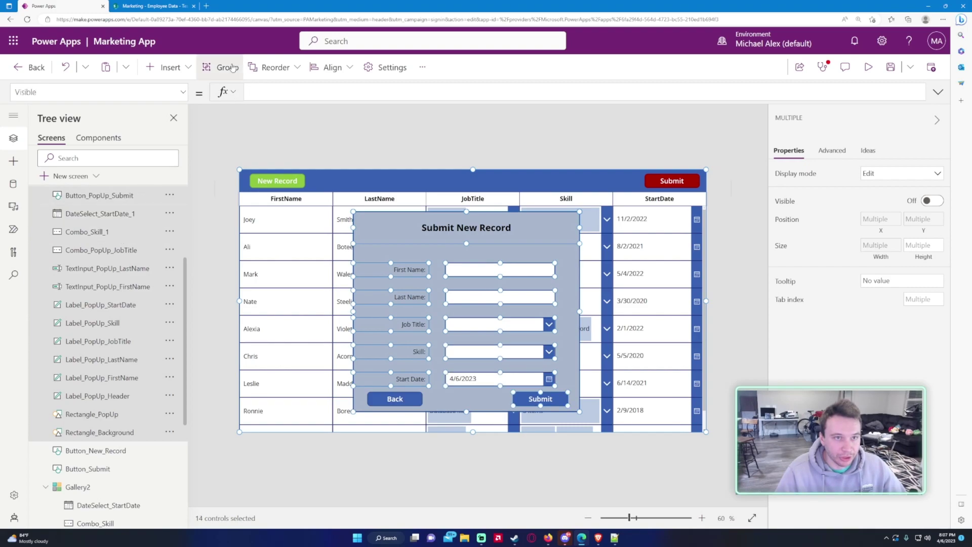
Step: Group the selected controls and rename the new group Group_PopUp
left_click(232, 68)
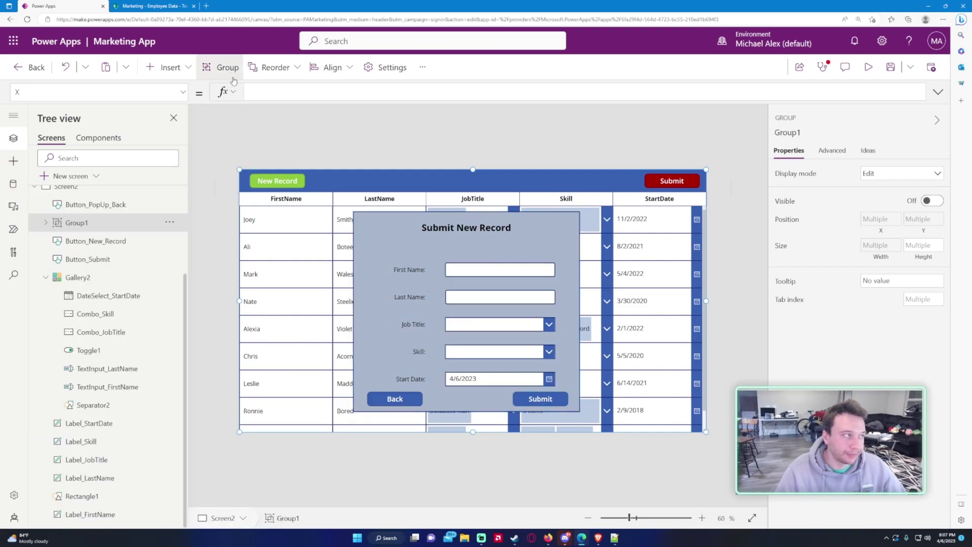
double_click(107, 223)
type("Group_PopUp")
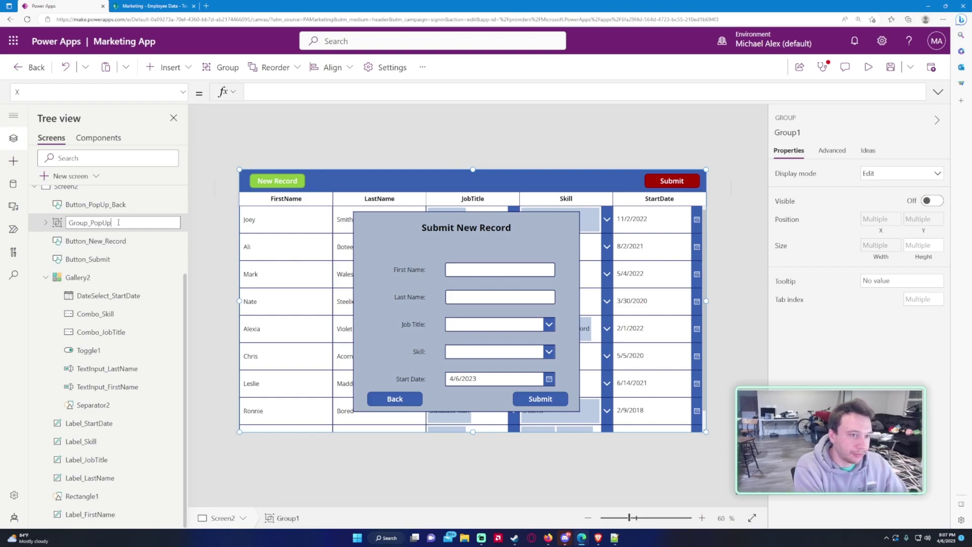
left_click(118, 241)
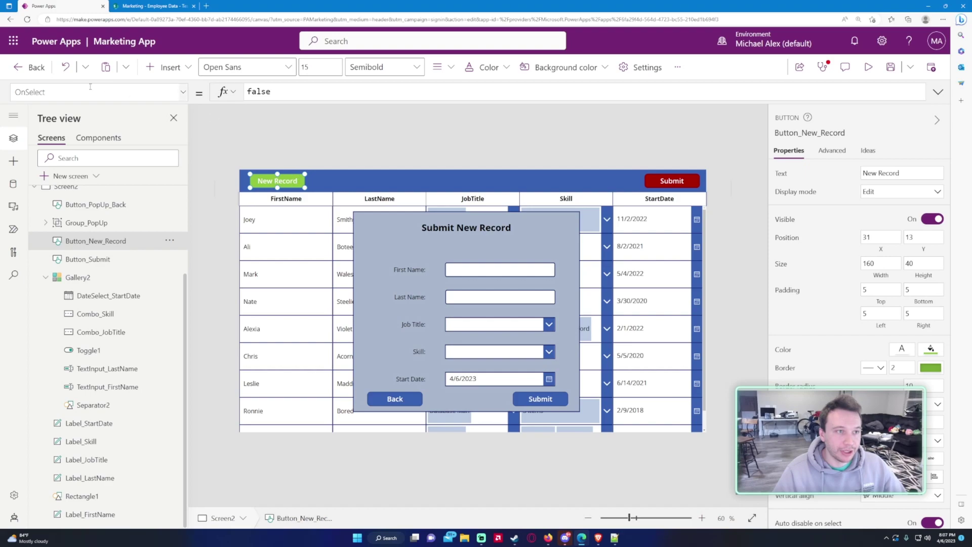
Step: Set the New Record button's OnSelect to Set(varPopUp, true) and try the button
left_click(293, 102)
key("ctrl+a")
type("Set")
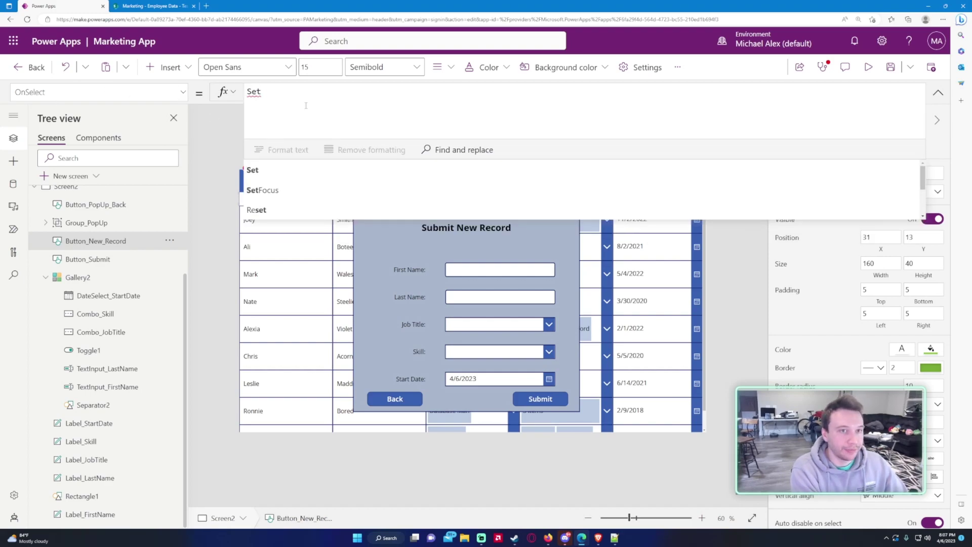
type("(")
key("Return")
type("var")
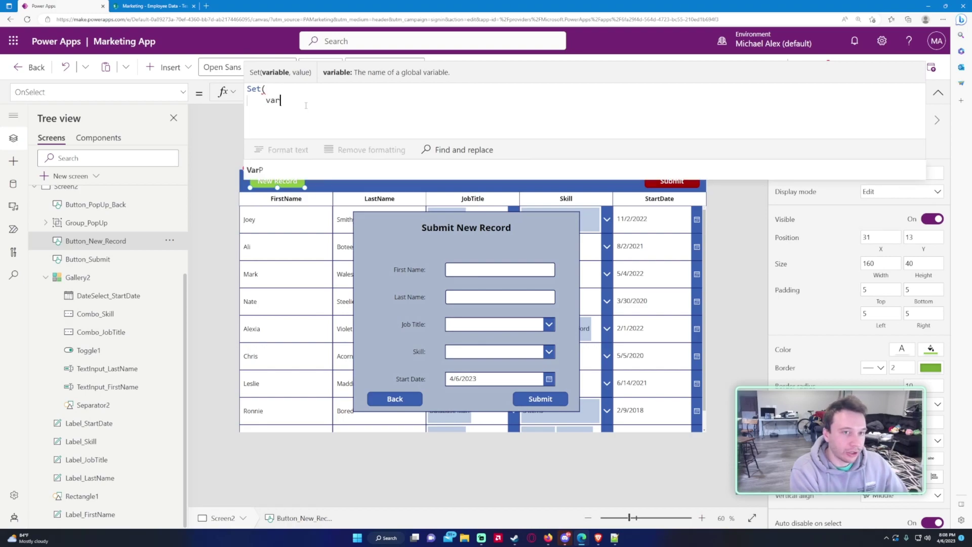
type("Po")
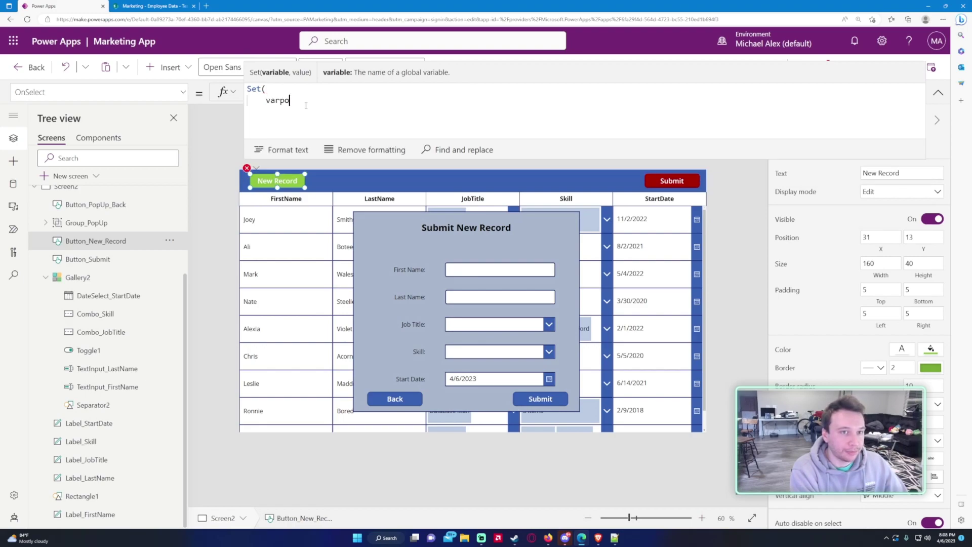
type("pUp,")
key("Return")
type("truy")
type(")")
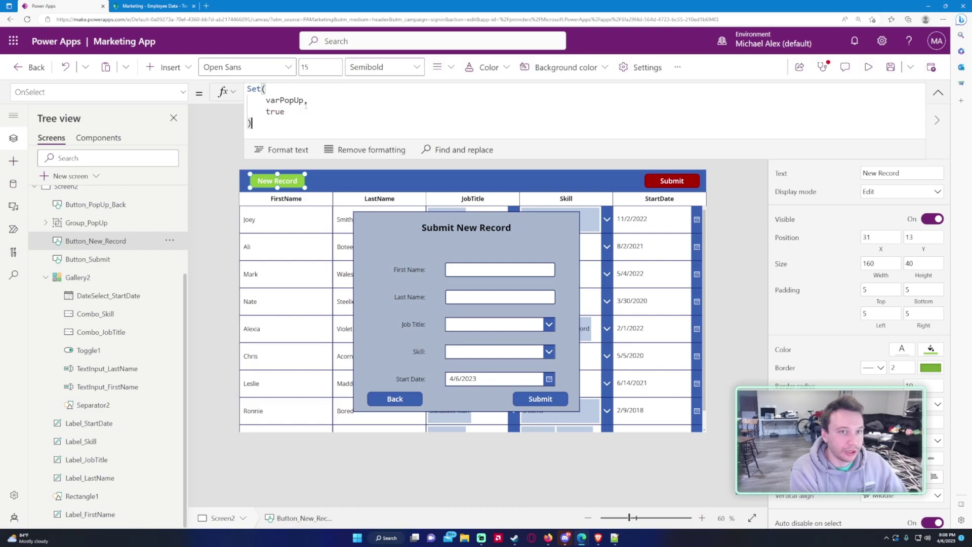
left_click(295, 182, "alt")
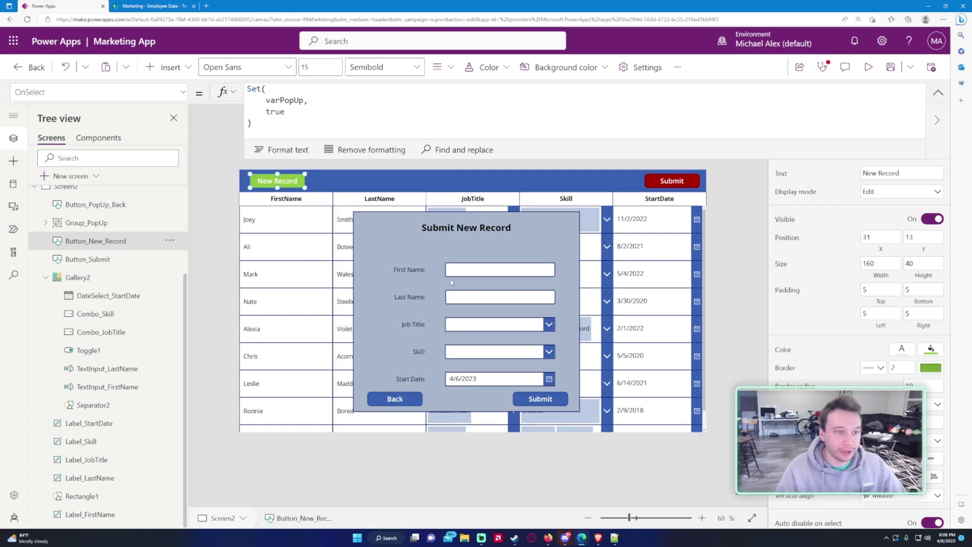
Step: Set Group_PopUp's Visible property to varPopUp
left_click(91, 224)
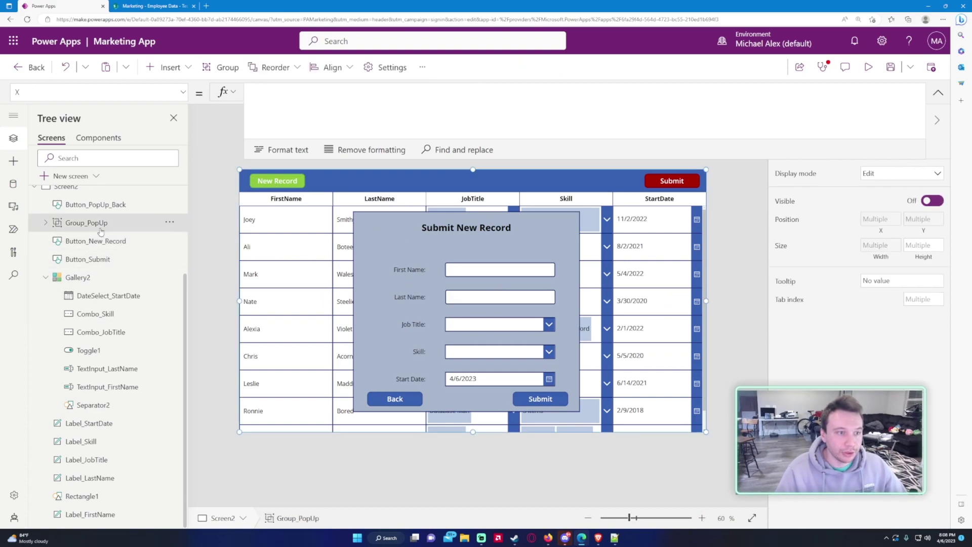
left_click(96, 92)
left_click(66, 244)
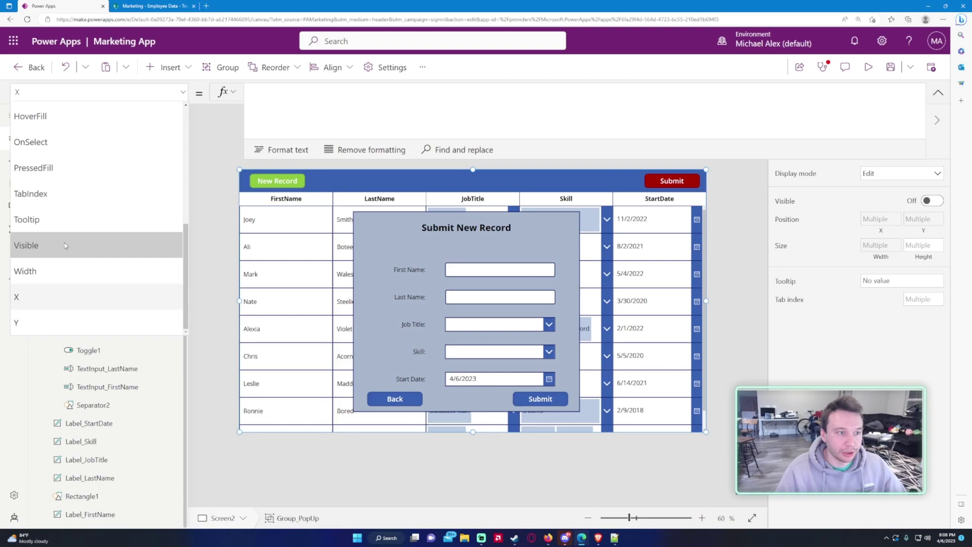
left_click(335, 124)
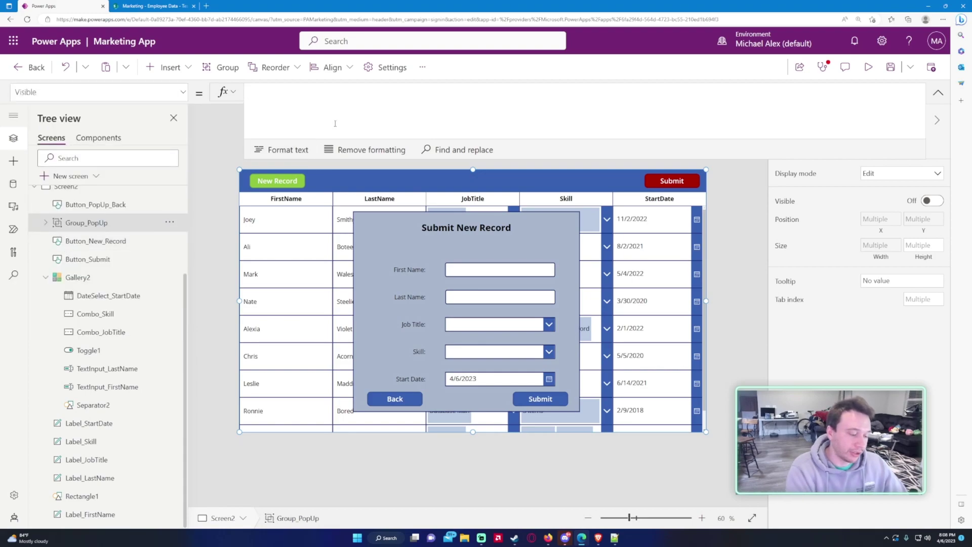
type("varPopUp")
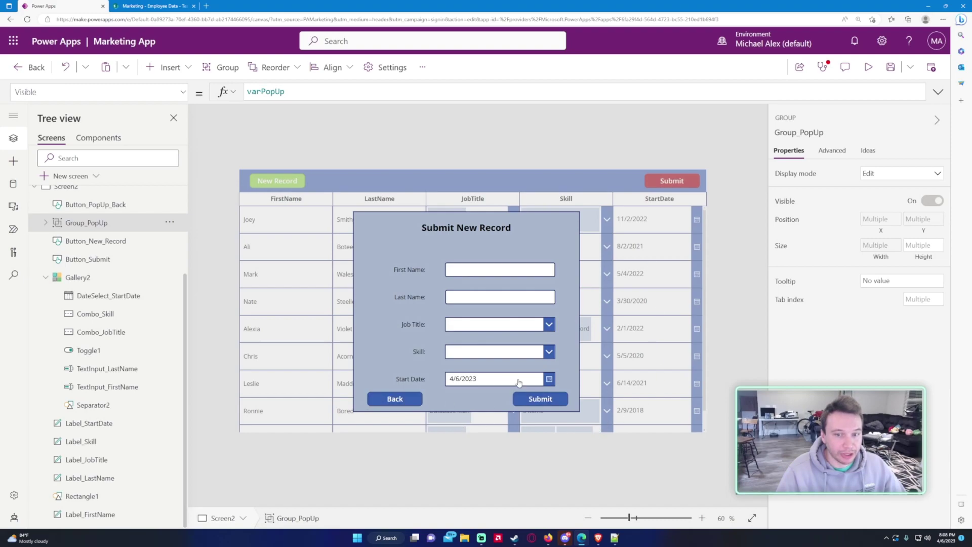
Step: Replace Button_PopUp_Back's OnSelect with Set(varPopUp, false) and test that Back hides the pop-up
left_click(390, 404)
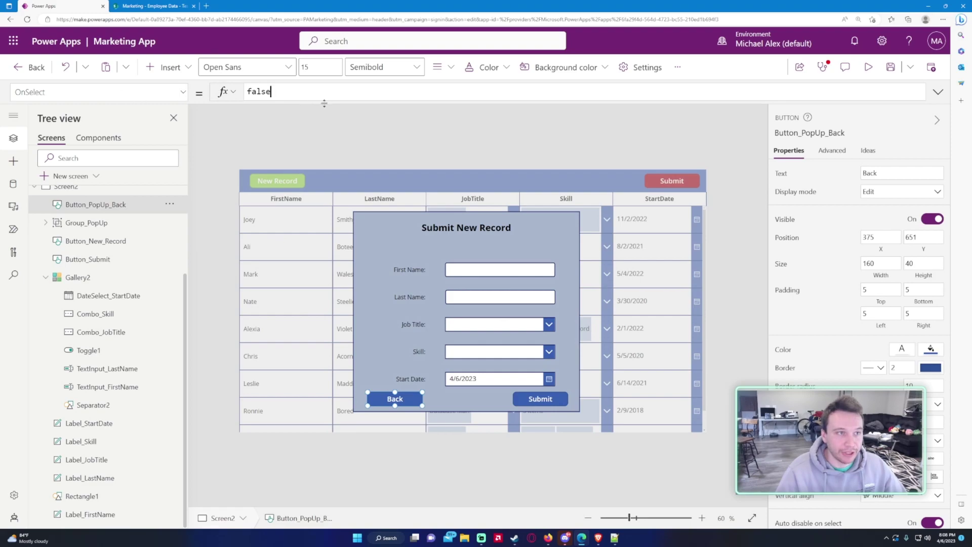
key("ctrl+a")
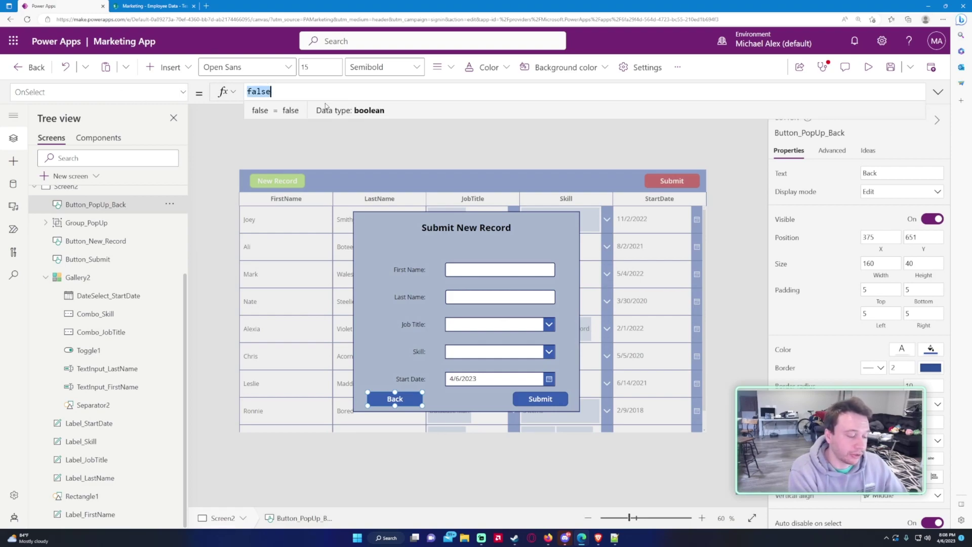
type("Set(")
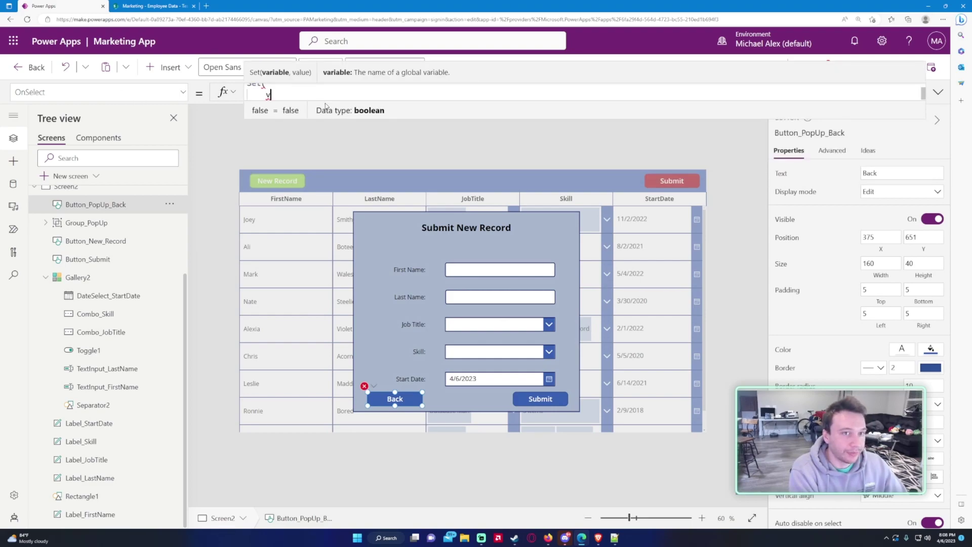
key("shift+Return")
type("varPopUp,")
key("shift+Return")
type("false")
key("shift+Return")
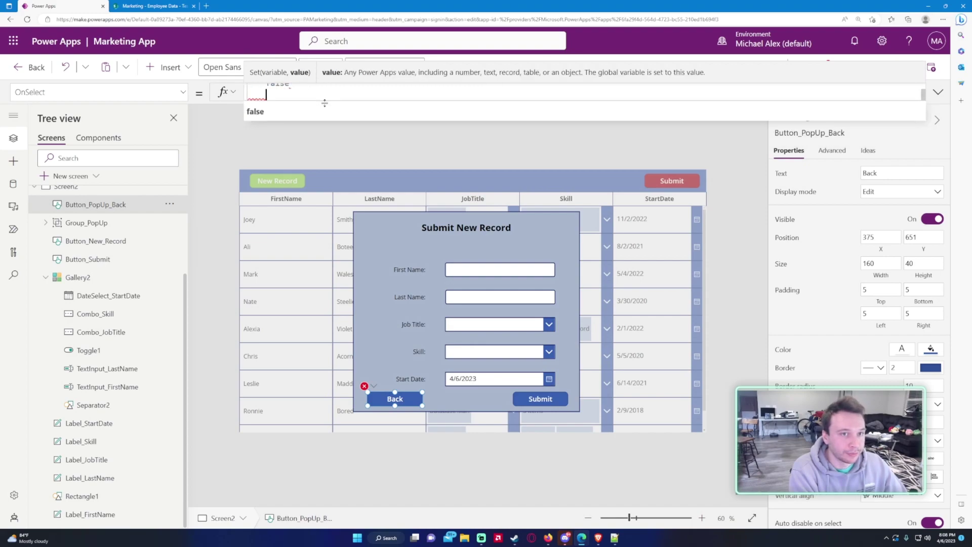
type(")")
left_click_drag(325, 103, 307, 151)
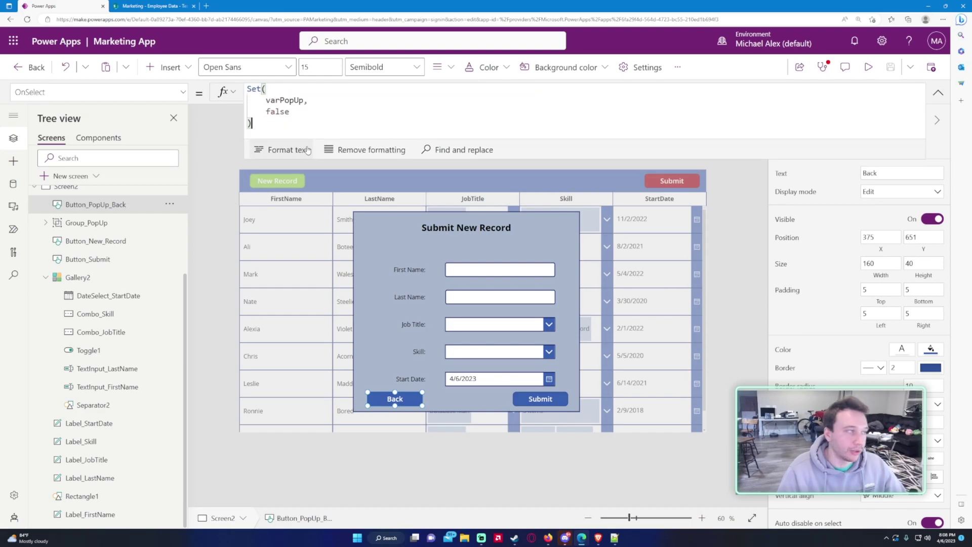
key("alt")
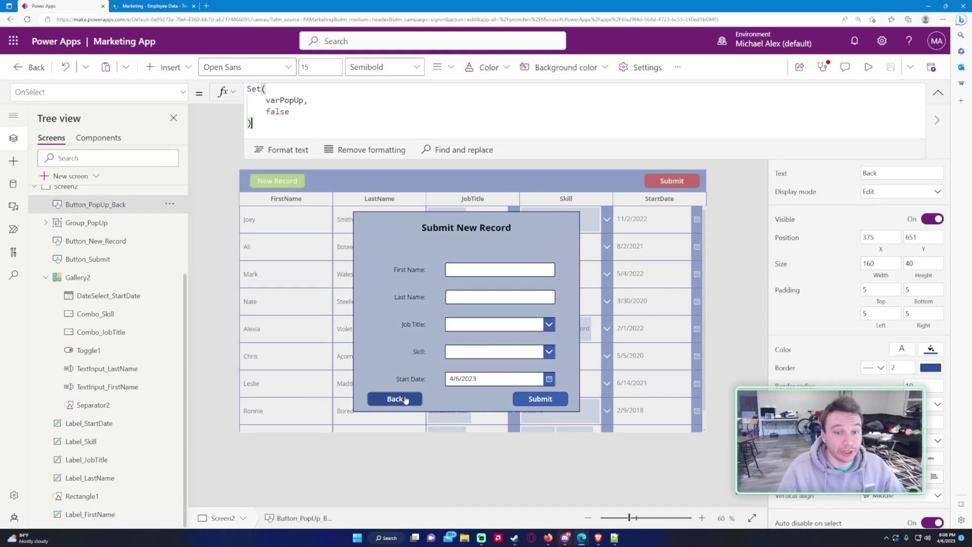
left_click(405, 400, "alt")
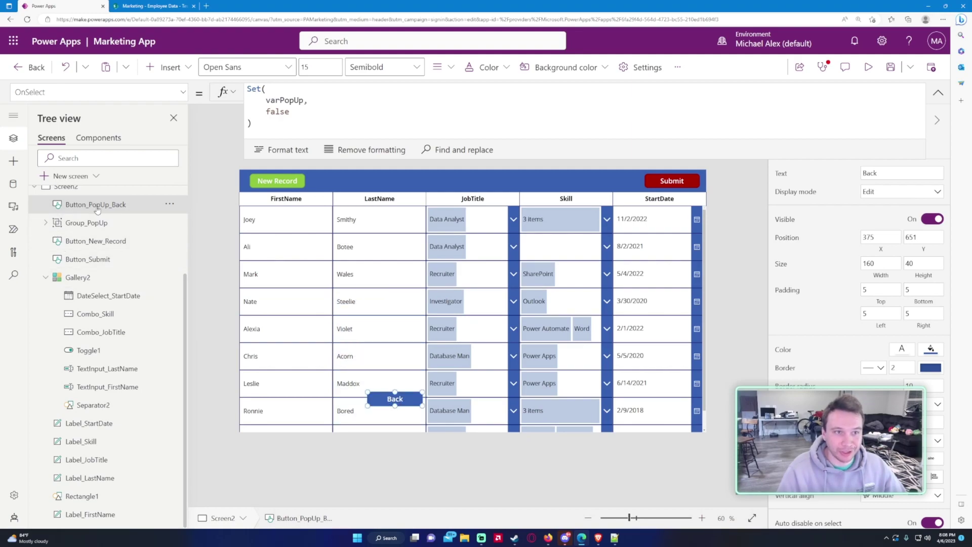
Step: Group the Back button with the pop-up group and name the new group Group_PopUp
left_click(110, 226, "ctrl")
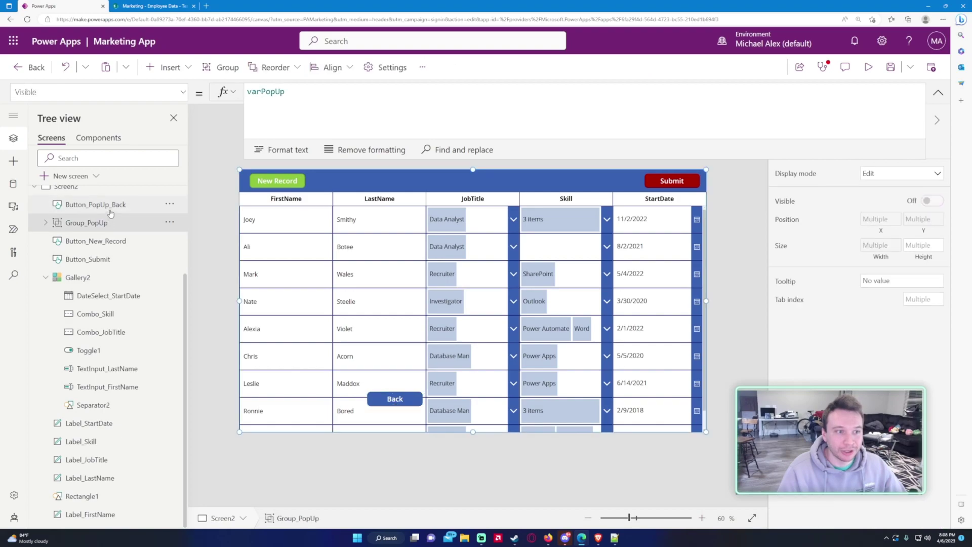
left_click(216, 71)
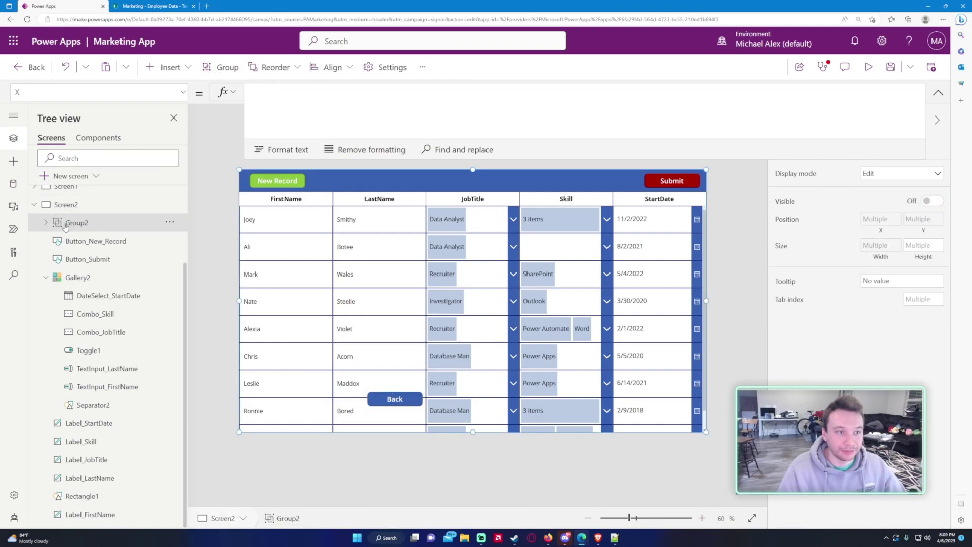
double_click(77, 224)
left_click(116, 228)
type("_PopUp")
key("Return")
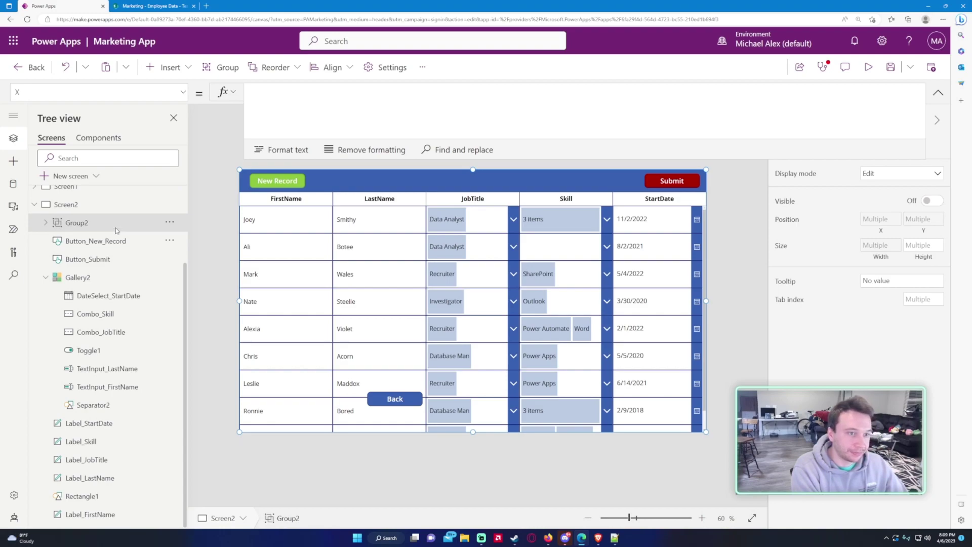
Step: Set the Back button's Visible property to varPopUp, replacing true
left_click(370, 403)
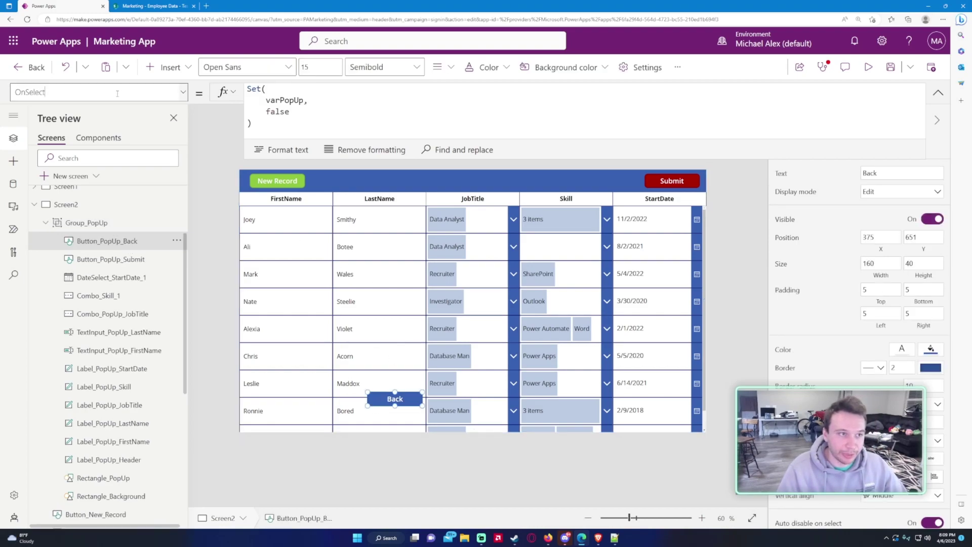
left_click(129, 93)
scroll(54, 253, "down", 10)
left_click(55, 259)
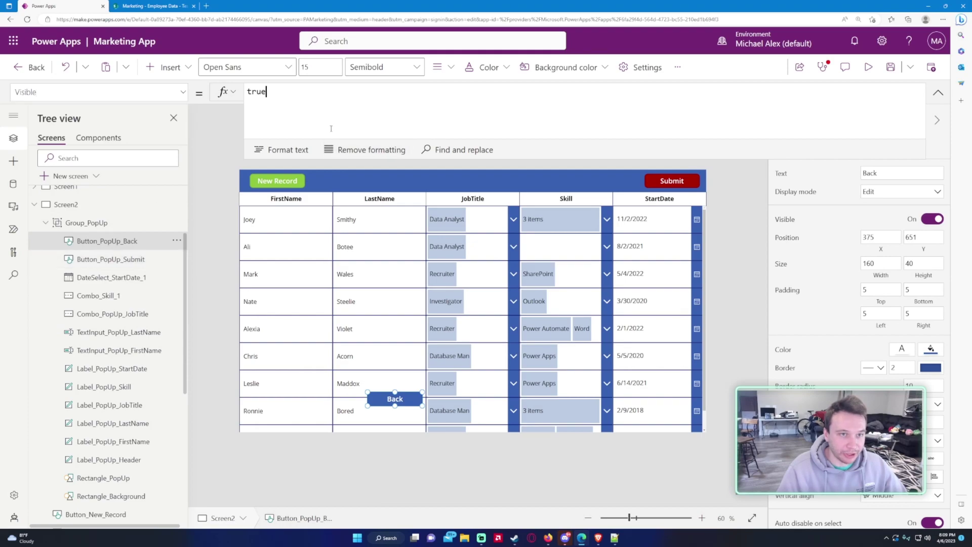
double_click(332, 129)
type("varPopUp")
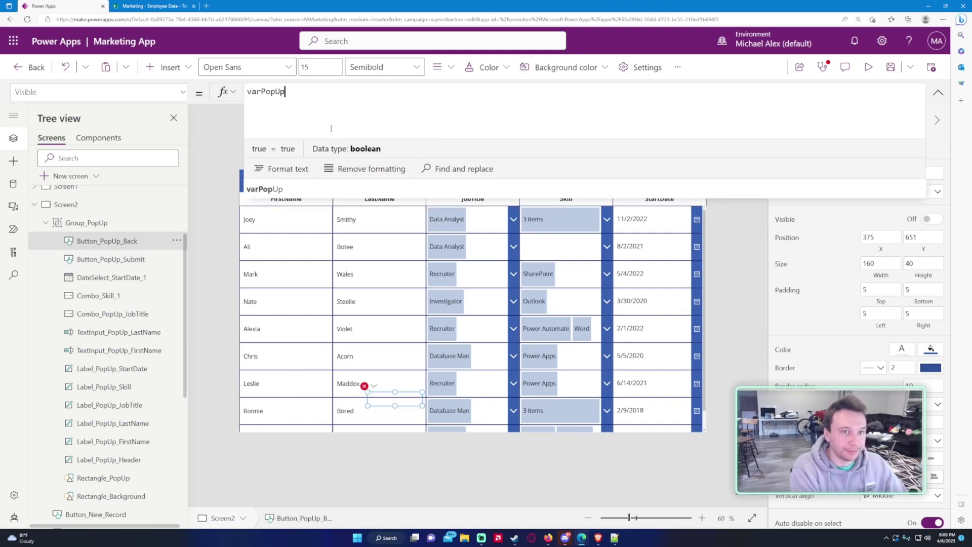
Step: Test opening the pop-up with New Record, closing it with Back, and reopening it
left_click(938, 92)
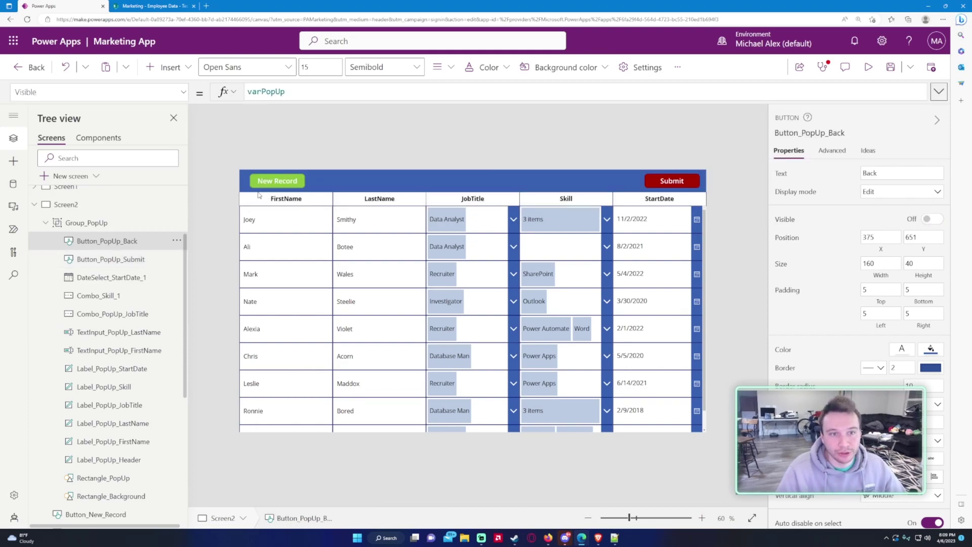
left_click(266, 185, "alt")
left_click(403, 398, "alt")
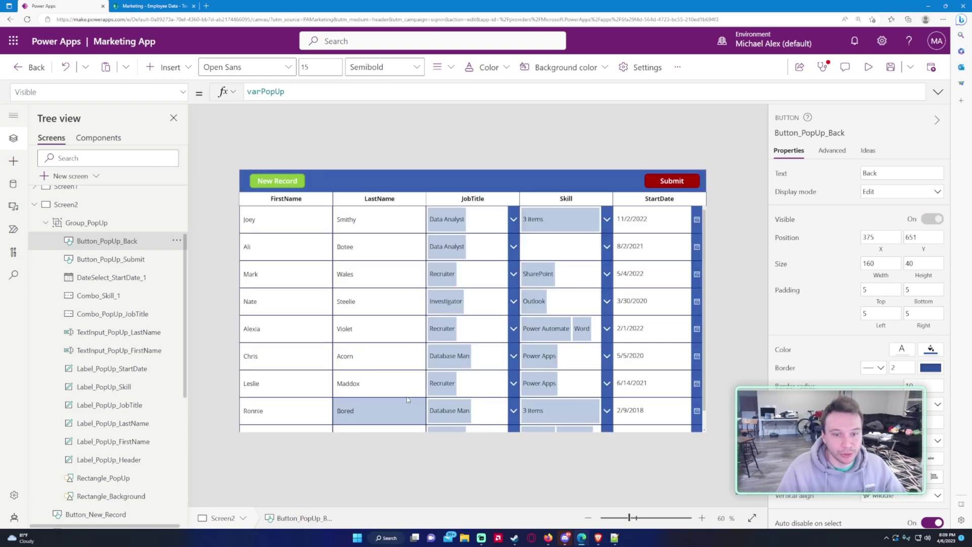
left_click(277, 181, "alt")
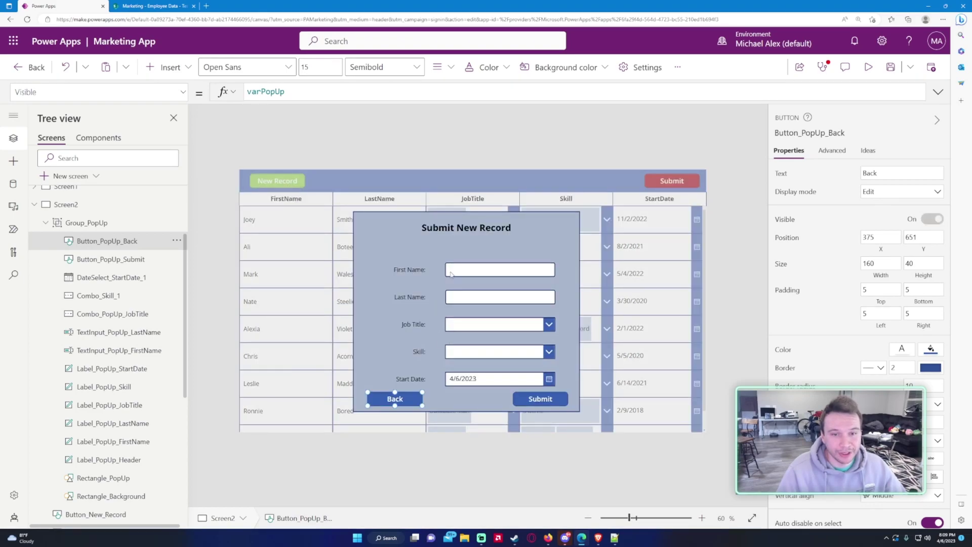
Step: Replace the Submit button's OnSelect with Patch('Employee Data', Defaults('Employee Data'), ...)
left_click(525, 403)
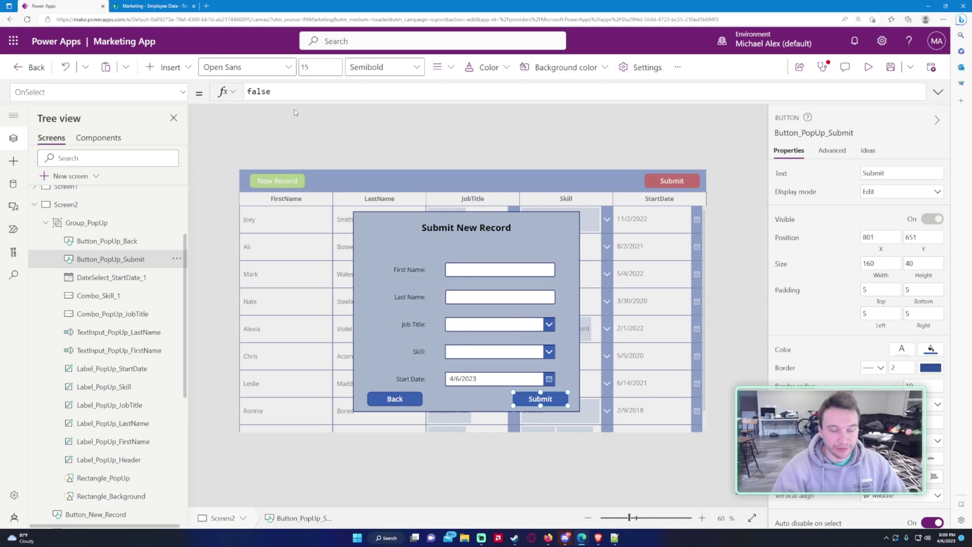
left_click(268, 101)
key("ctrl+a")
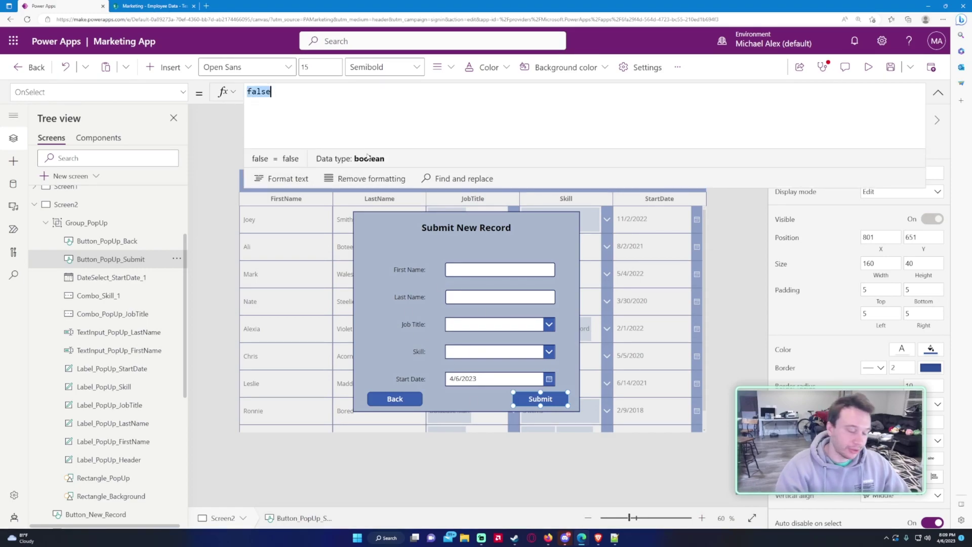
type("Patch(")
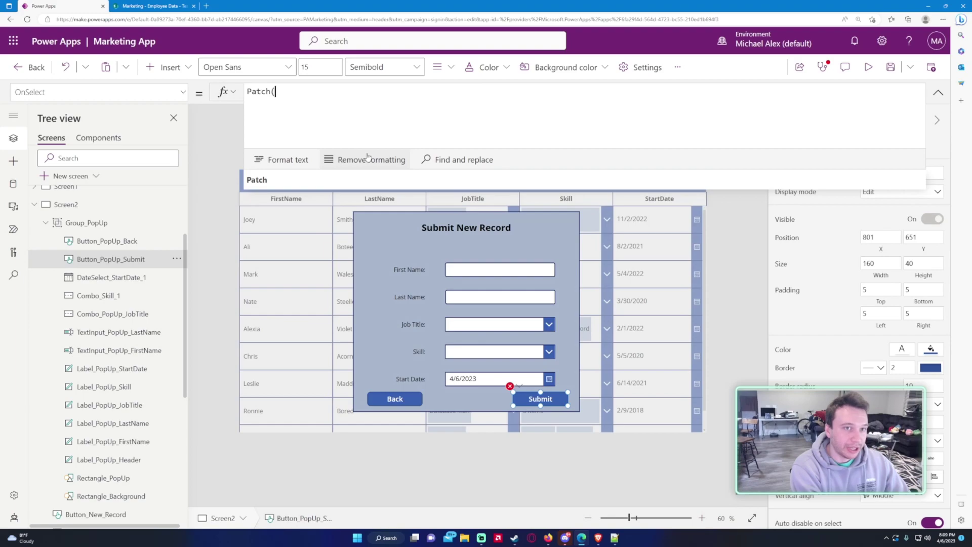
key("shift+Return")
type("'Empl")
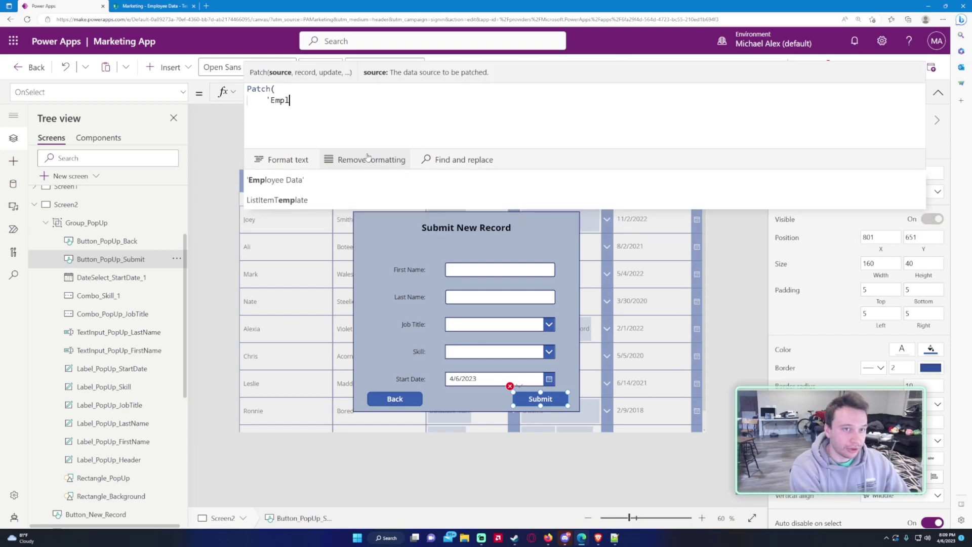
key("Tab")
type(",")
key("shift+Return")
type("Defaults(")
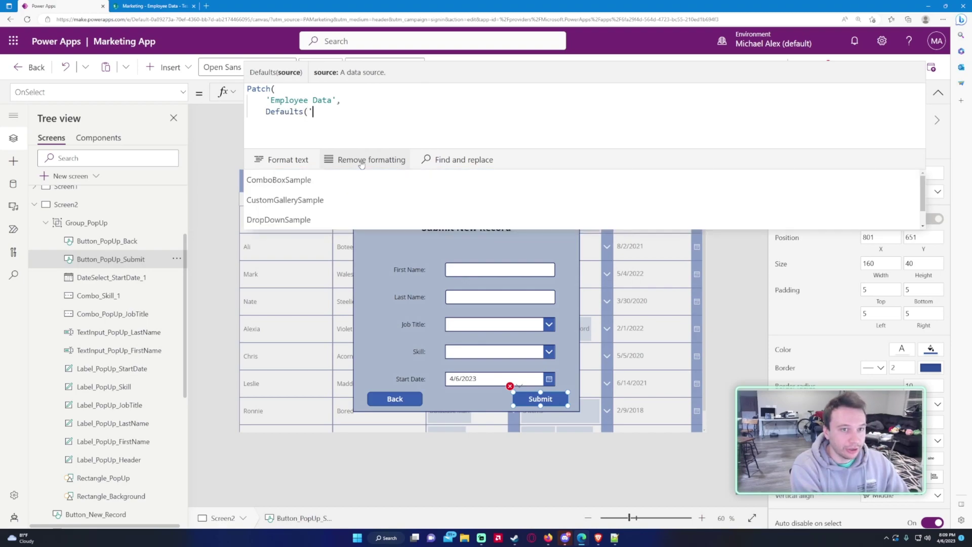
type("'Employ")
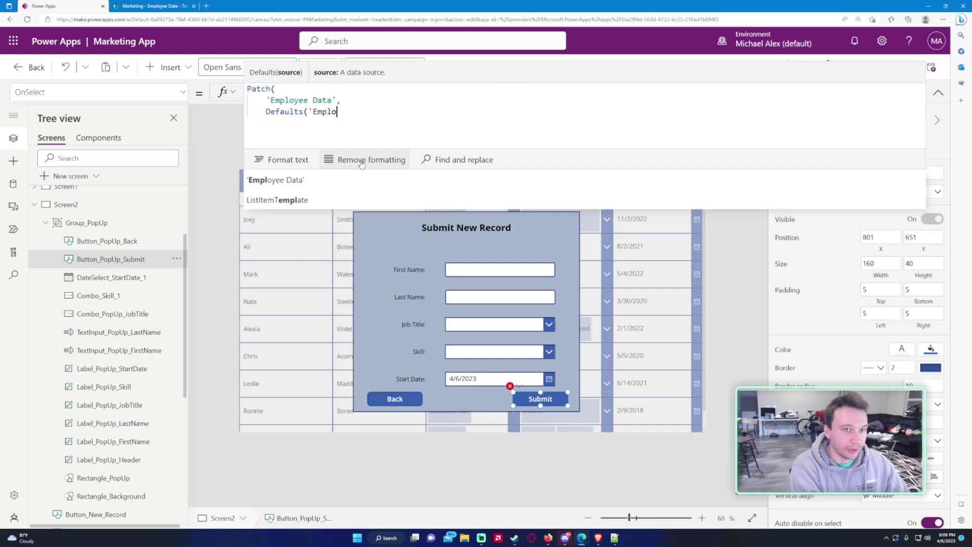
key("Tab")
type("),")
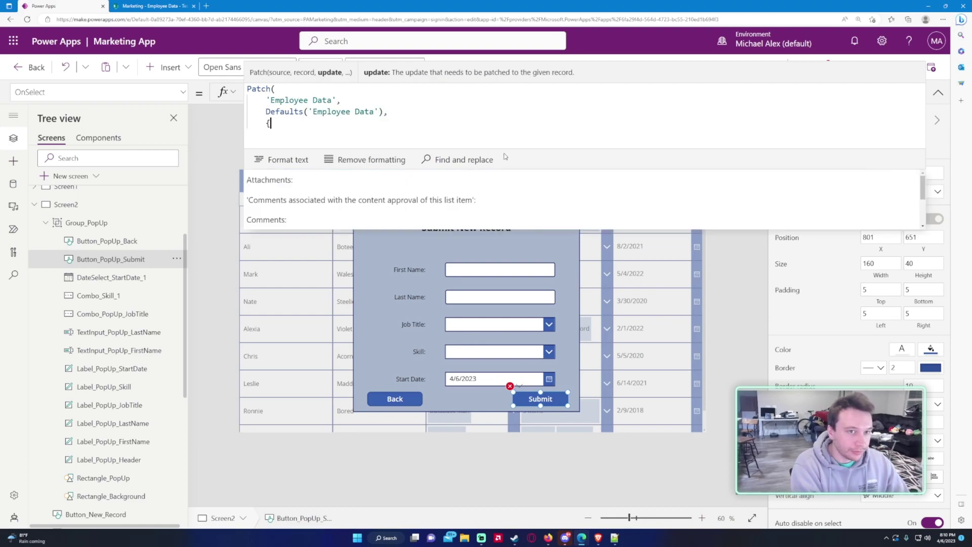
Step: Add the record field Title: TextInput_PopUp_FirstName.Text to the Patch
key("Return")
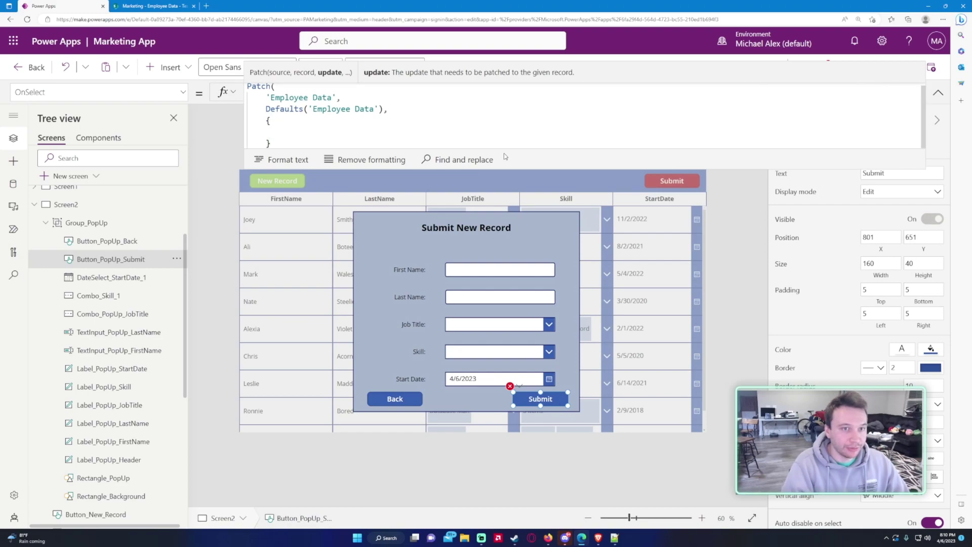
type("Title:")
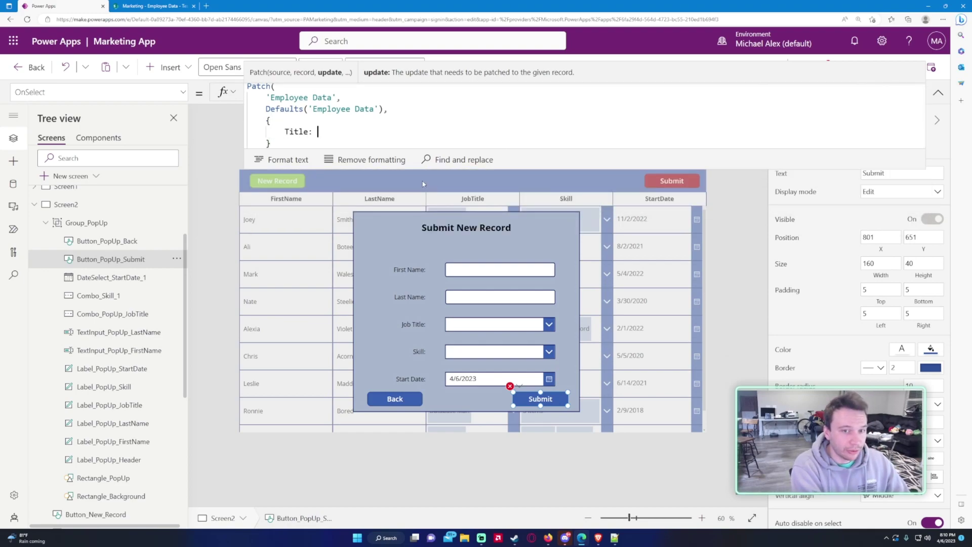
type(" TextINput")
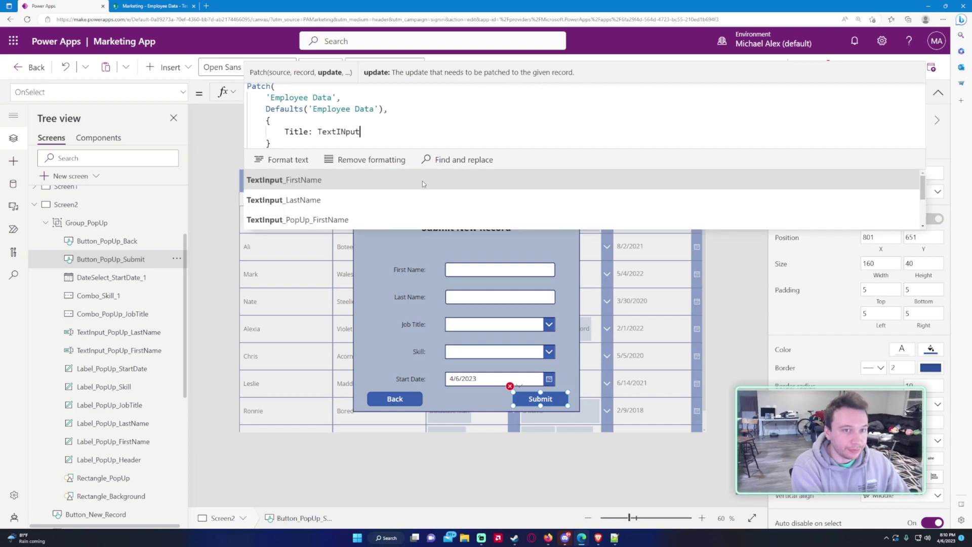
key("Tab")
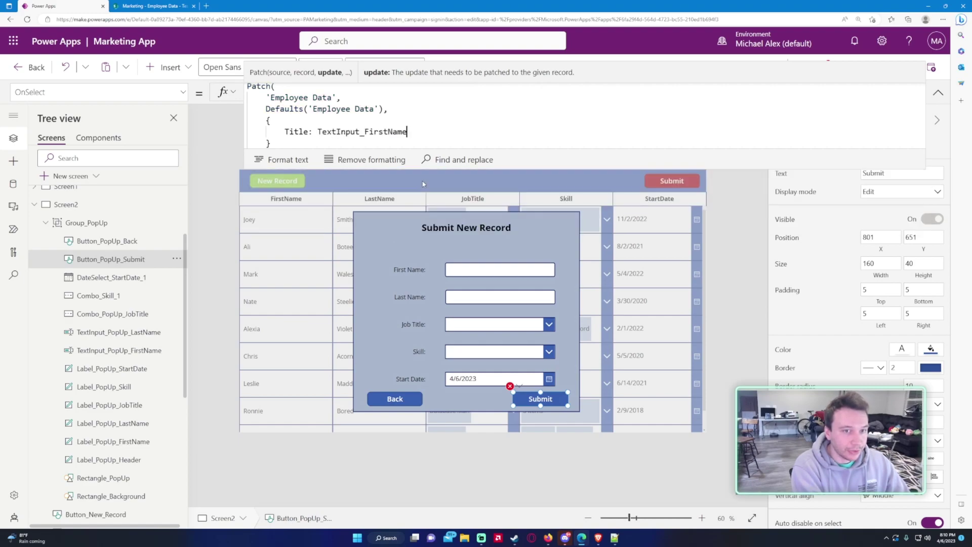
key("BackSpace")
key("BackSpace")
key("BackSpace")
key("BackSpace")
key("BackSpace")
key("BackSpace")
key("BackSpace")
key("BackSpace")
key("BackSpace")
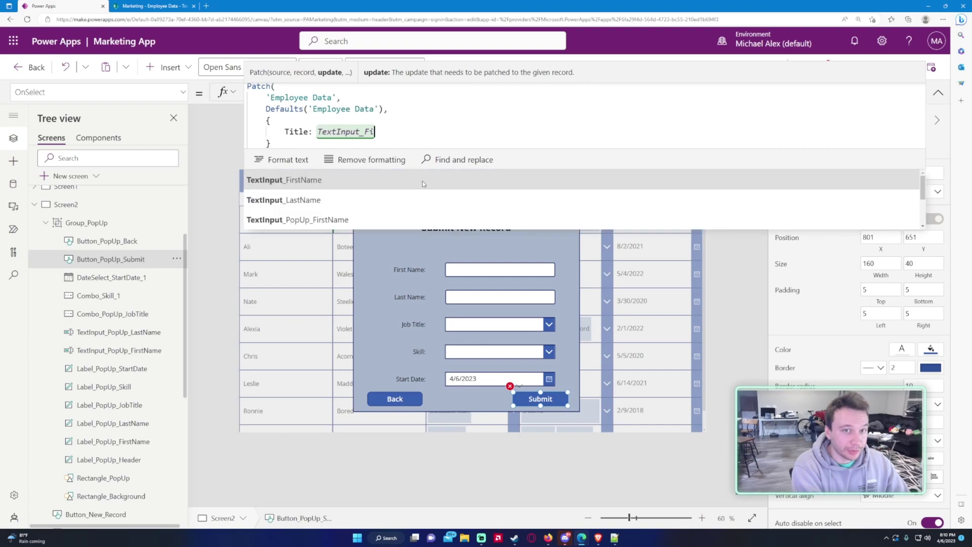
type("PopUp")
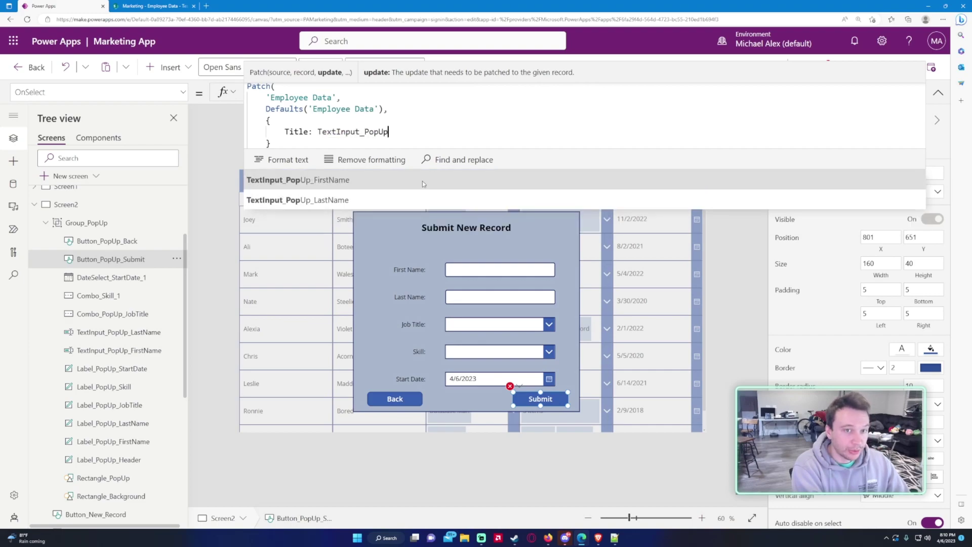
type("_First")
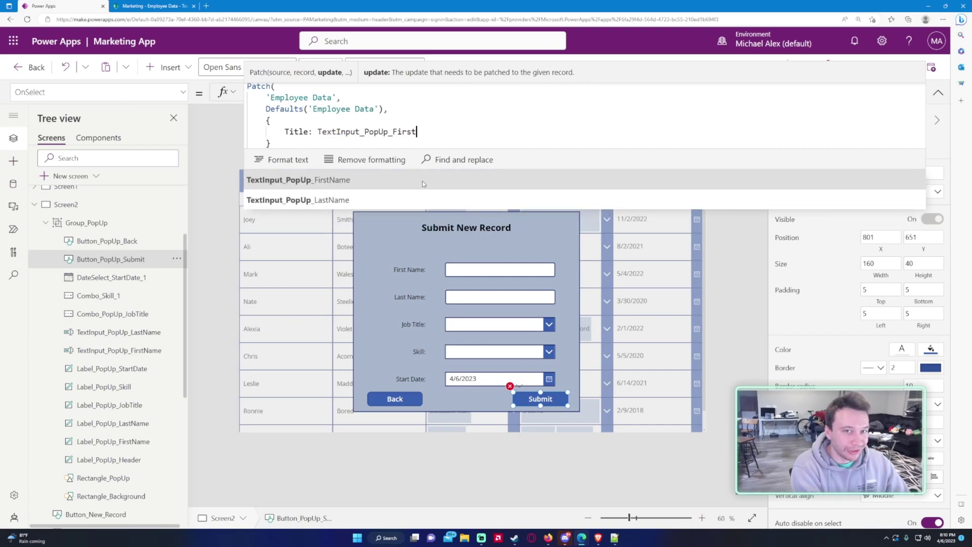
type("name.")
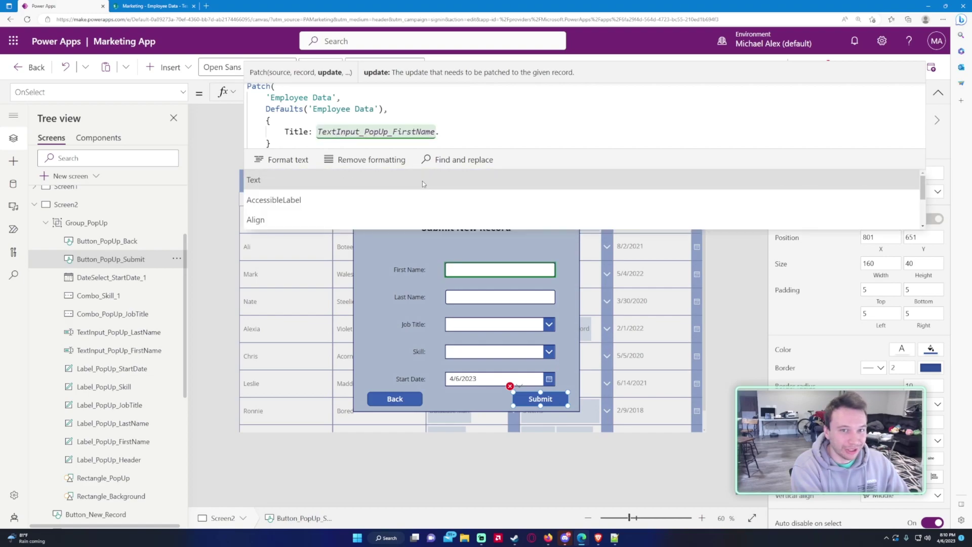
type("Text")
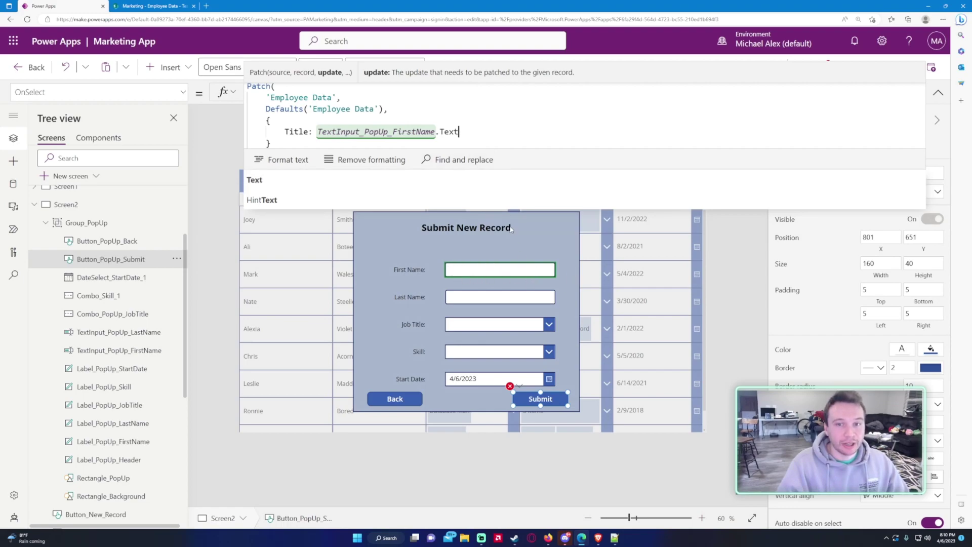
type(",")
key("shift+Return")
Step: Add LastName: TextInput_PopUp_LastName.Text and JobTitle: Combo_PopUp_JobTitle.Selected to the Patch record
type("LastNam")
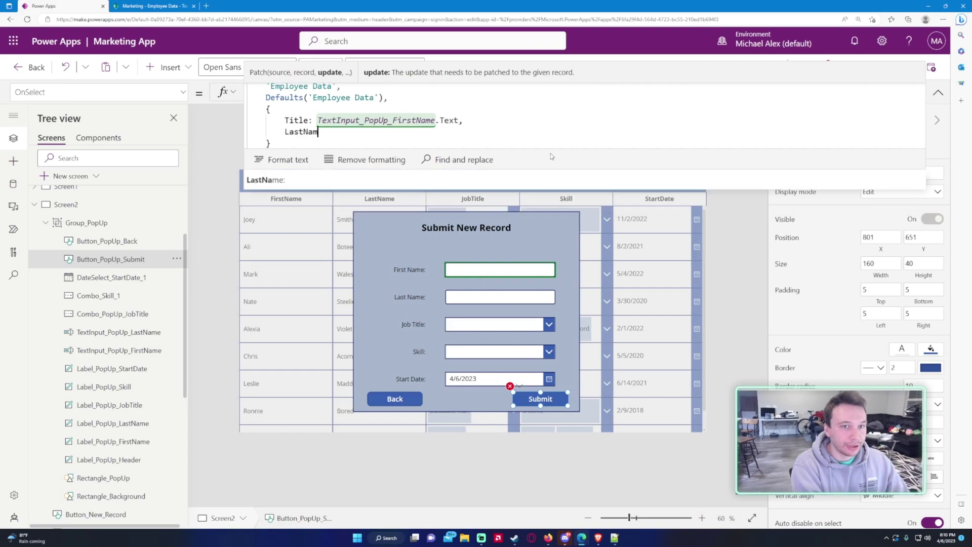
type("e: T")
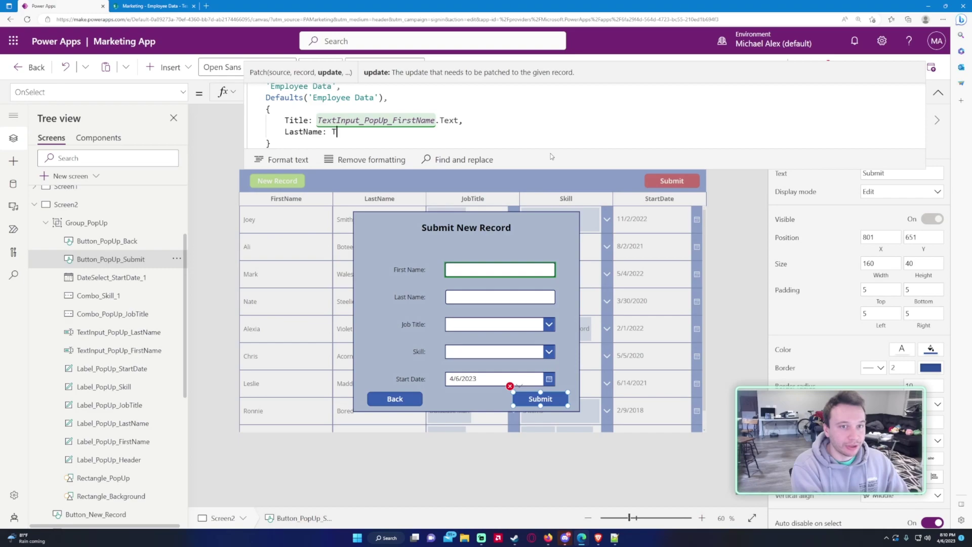
type("extInput_pop")
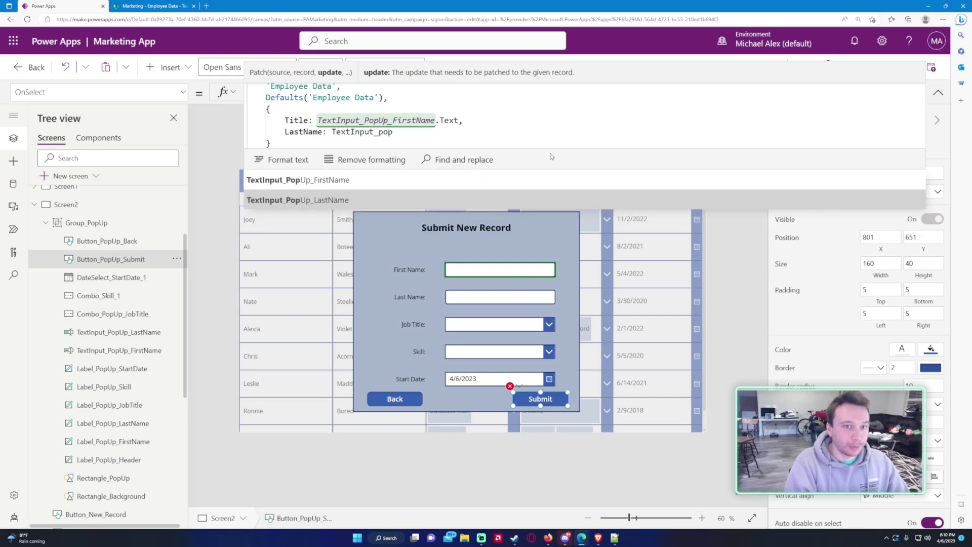
key("Tab")
type(".Text,")
key("Return")
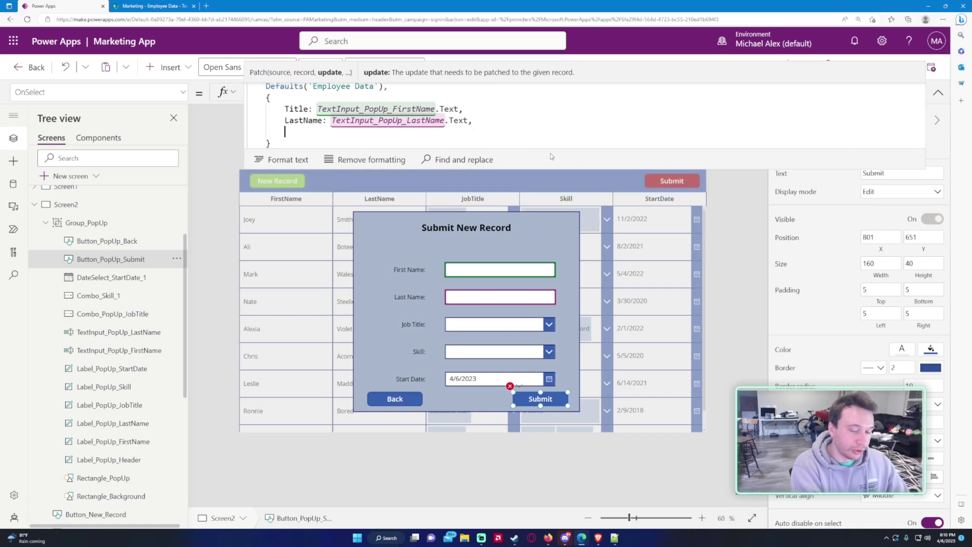
type("JobTitel")
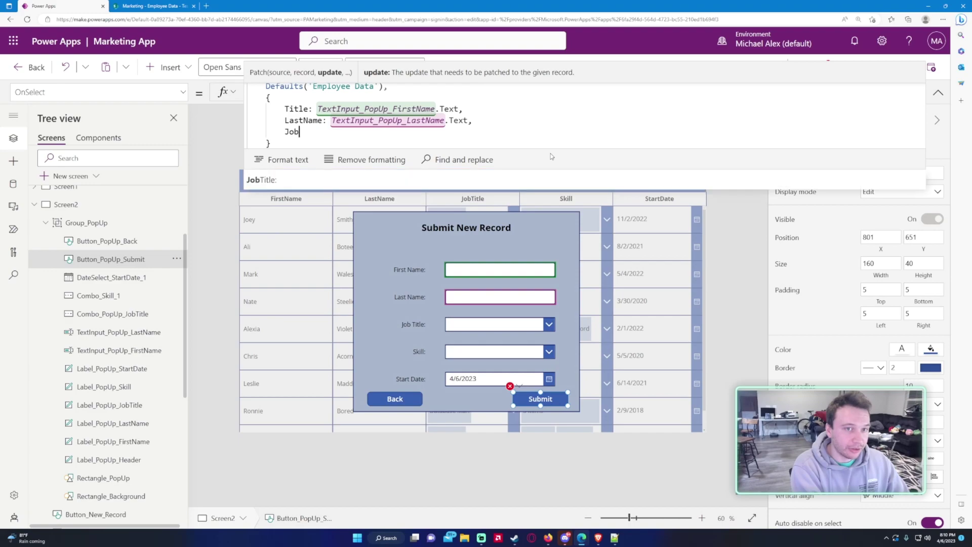
key("BackSpace")
type("le:")
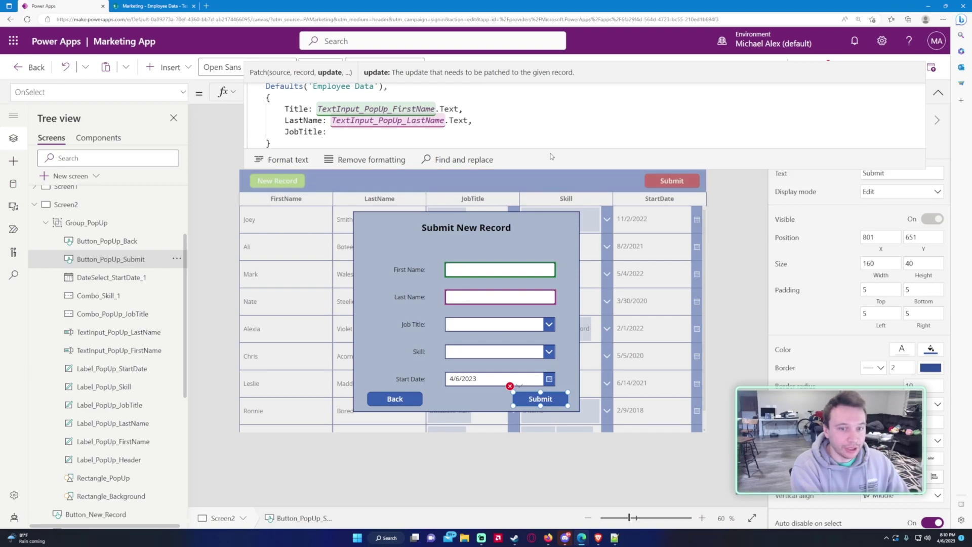
type(" C")
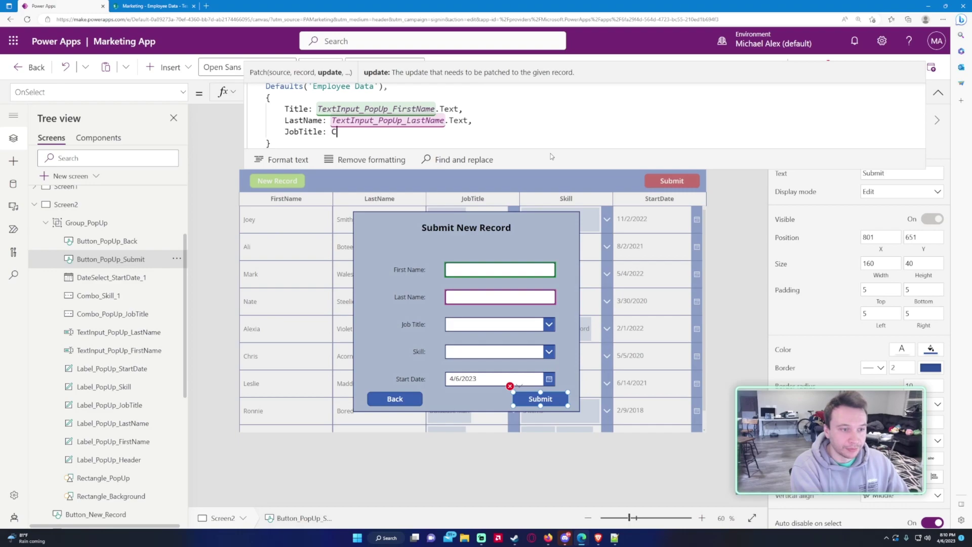
type("ombo")
key("Down")
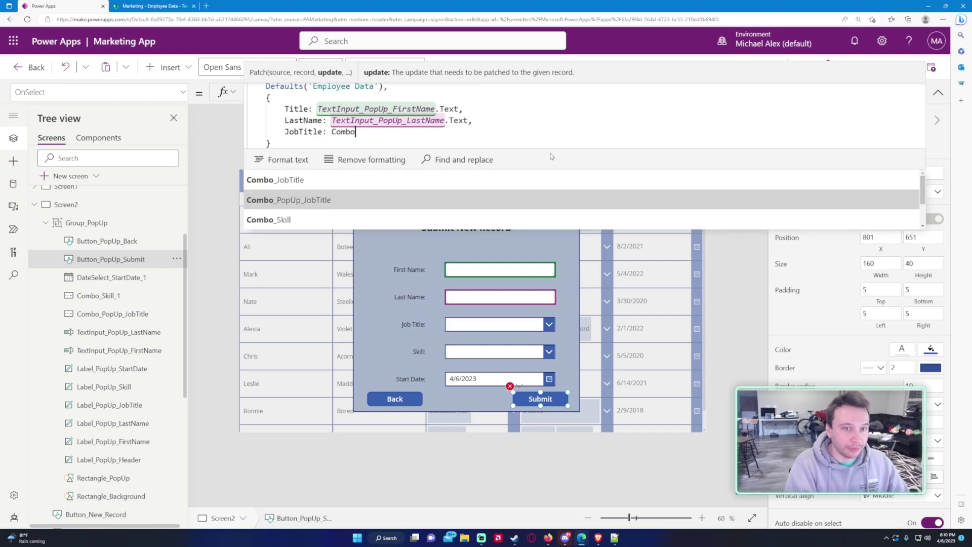
key("Tab")
type(".Selected")
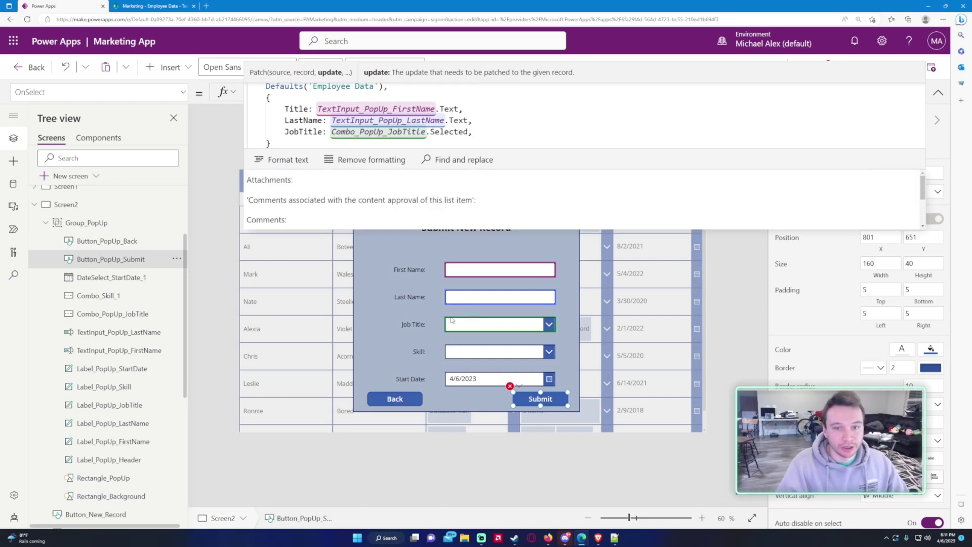
Step: Add Skill: Combo_Skill_1.SelectedItems and StartDate: DateSelect_StartDate_1.SelectedDate to the Patch record
key("shift+Return")
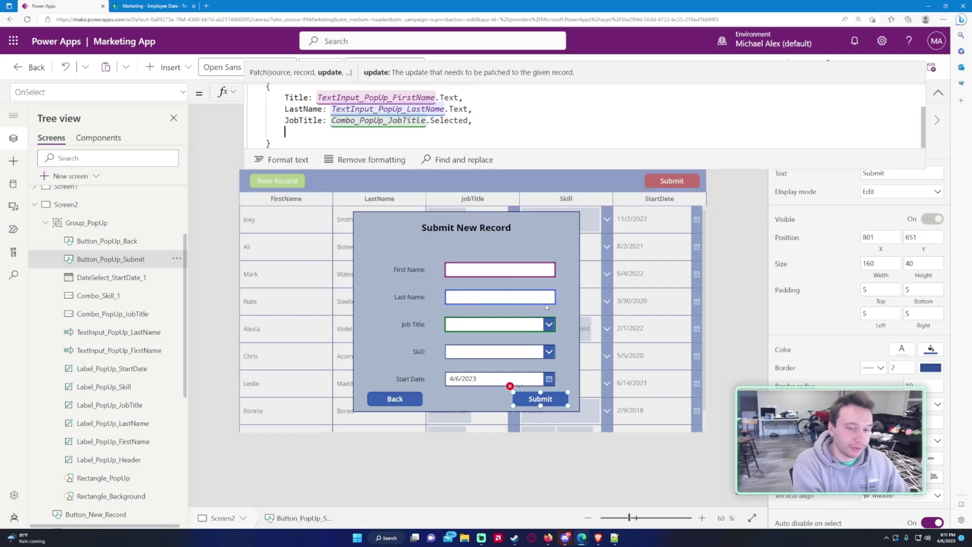
type("Skill: C")
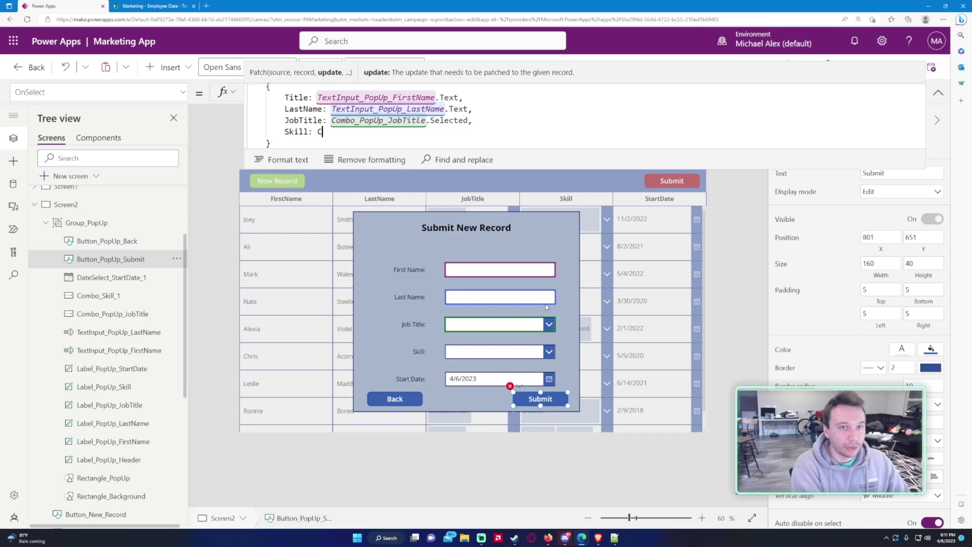
type("ombo_")
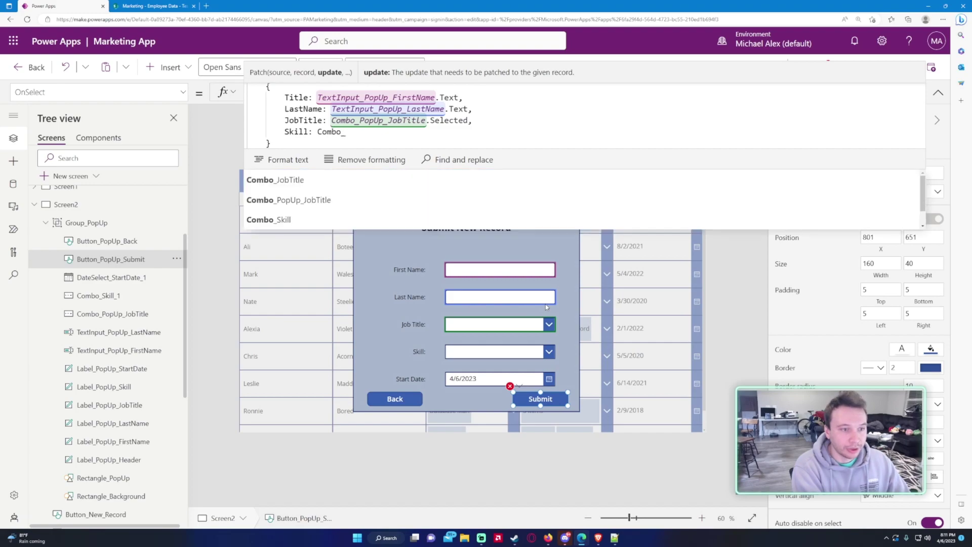
type("Skil")
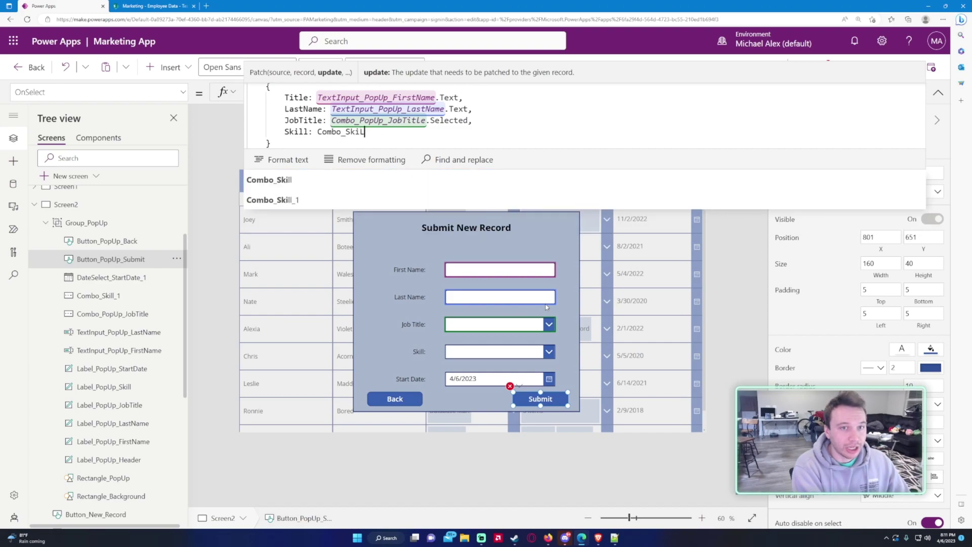
type("l_1")
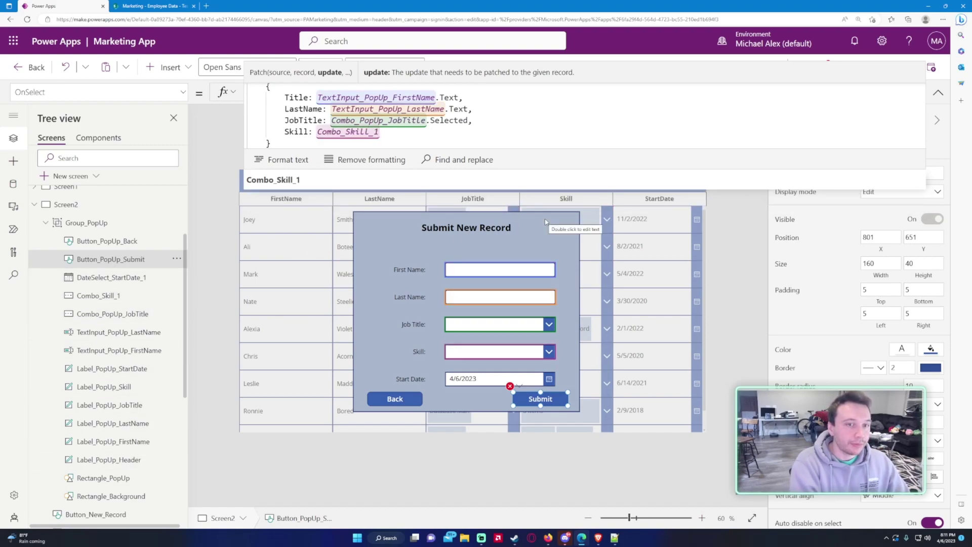
type(".Selec")
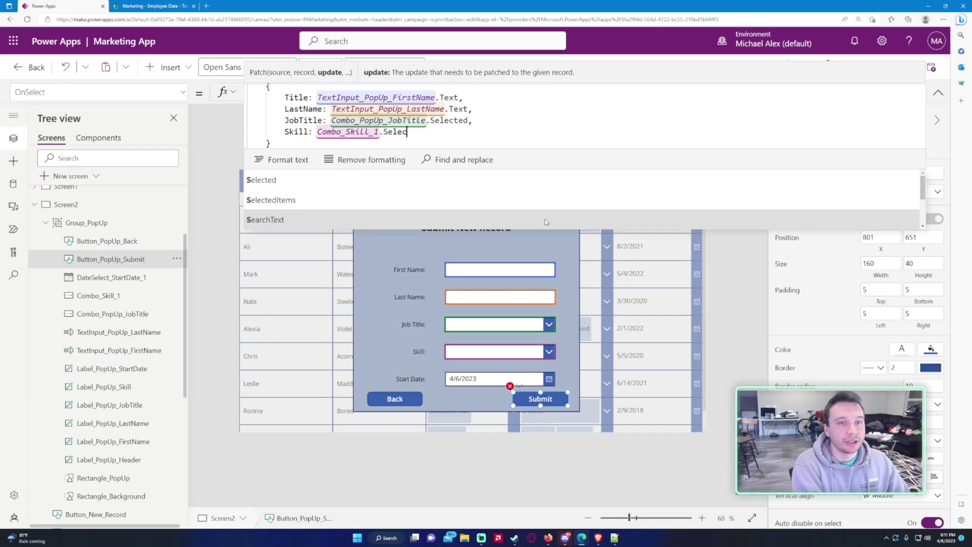
type("tedItems,")
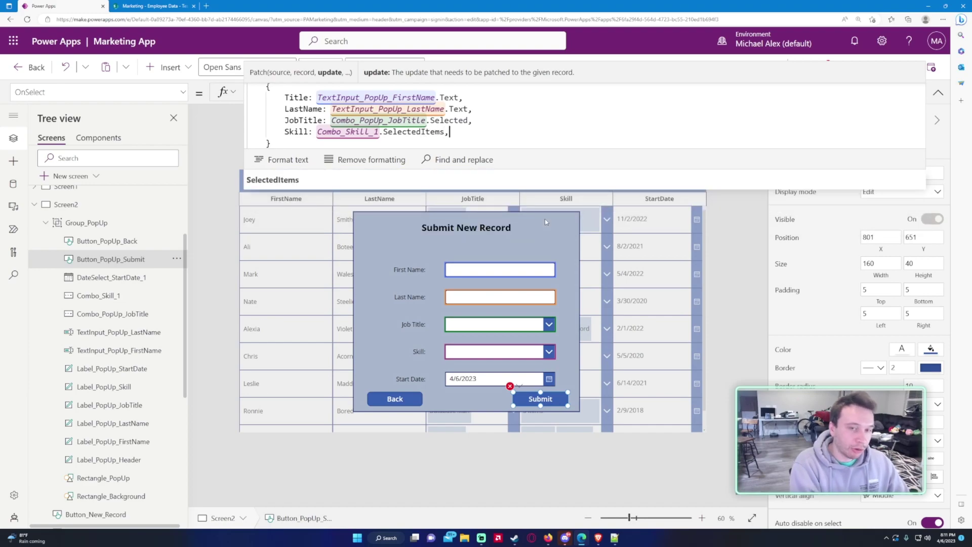
key("Return")
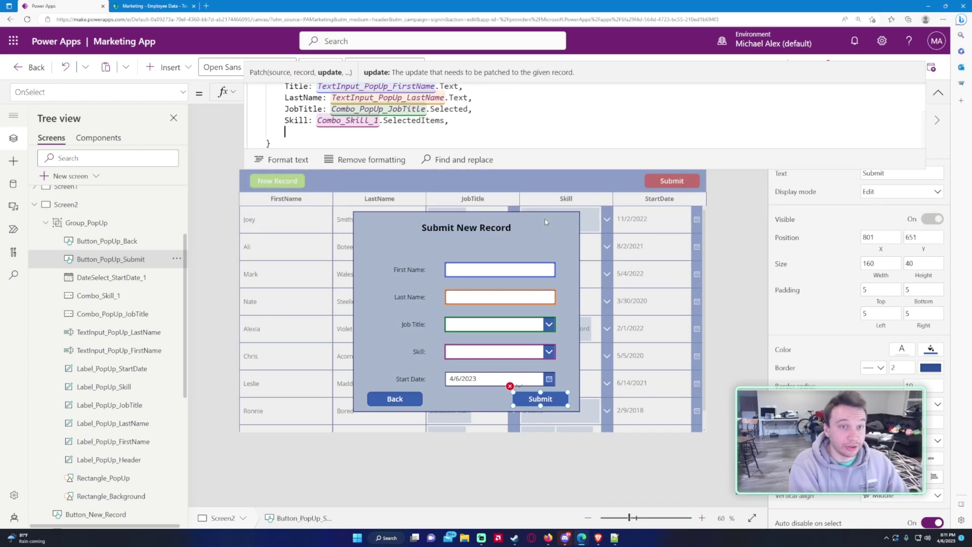
type("StartDate: ")
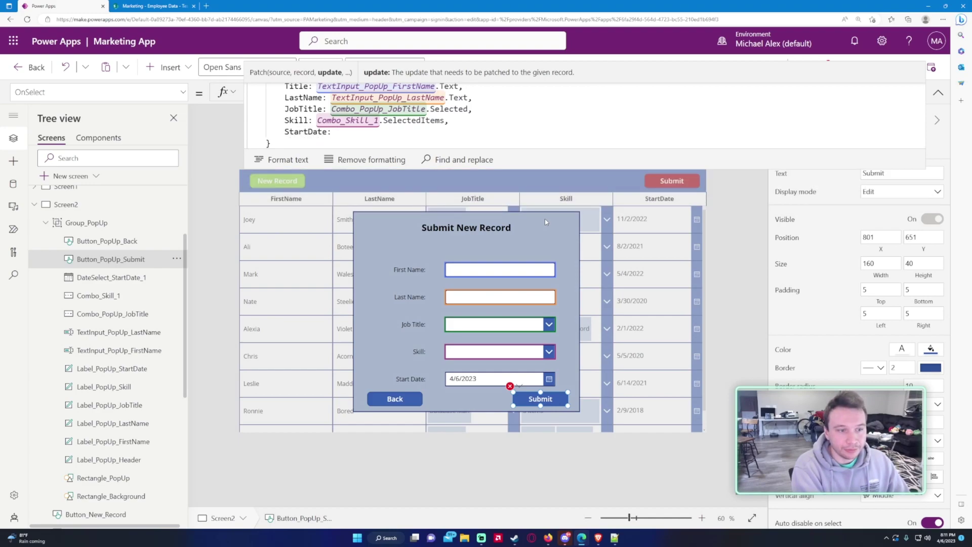
type("DateSe")
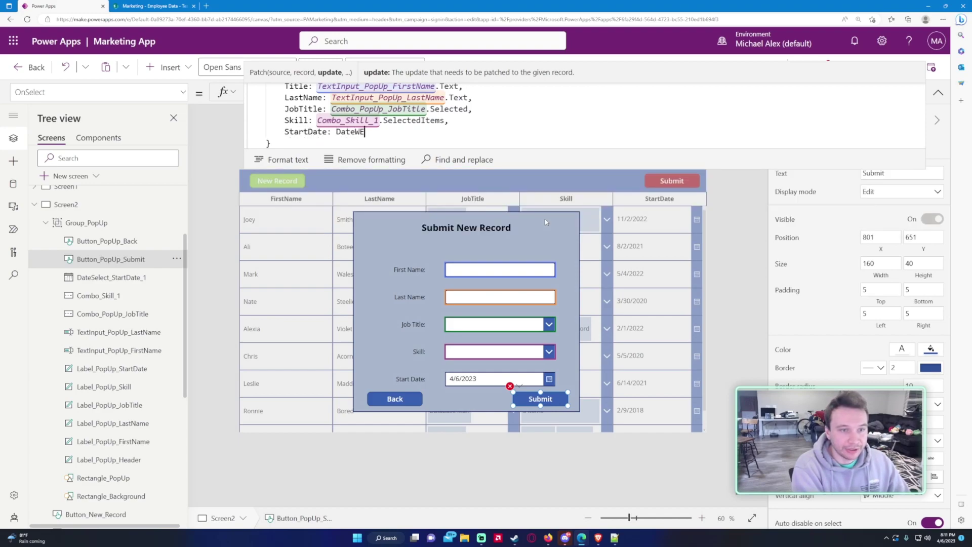
type("lect_")
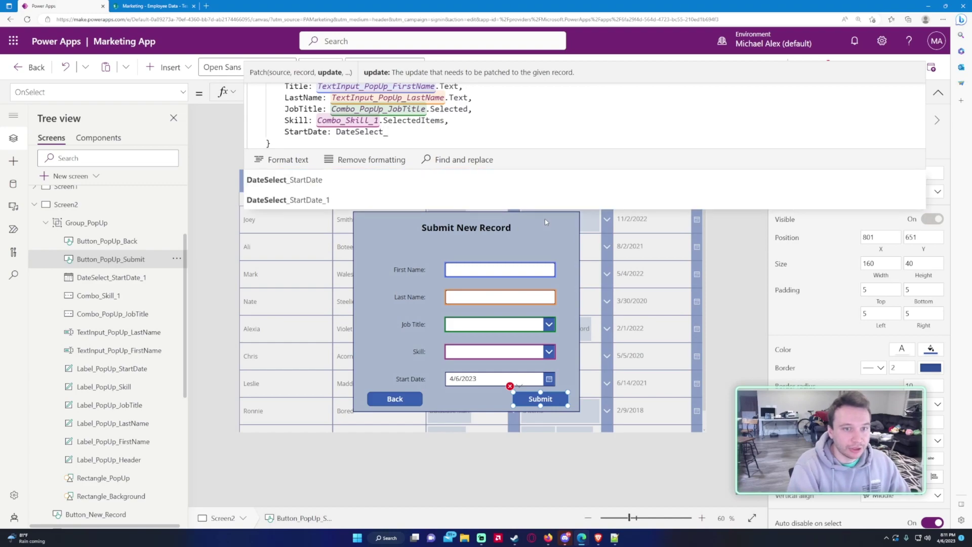
key("Down")
key("Tab")
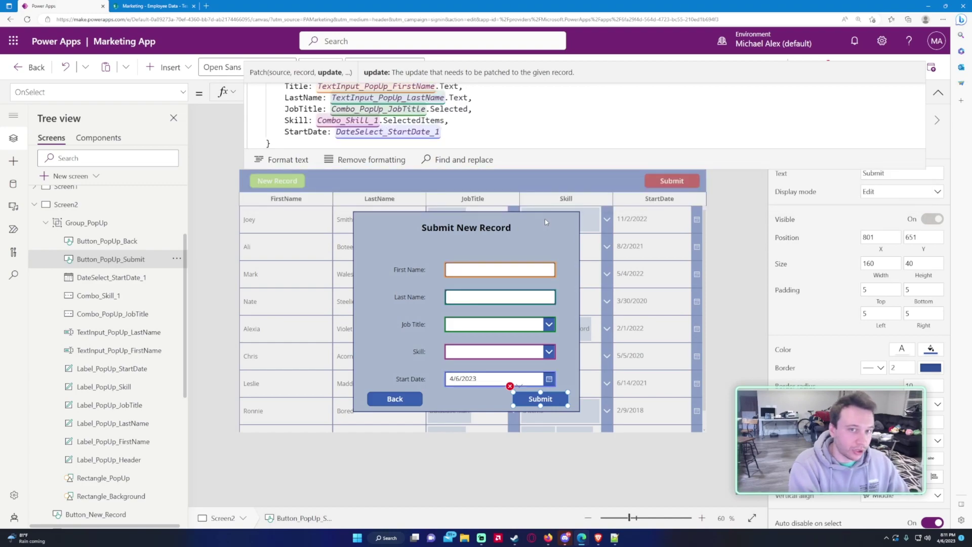
type(".Selec")
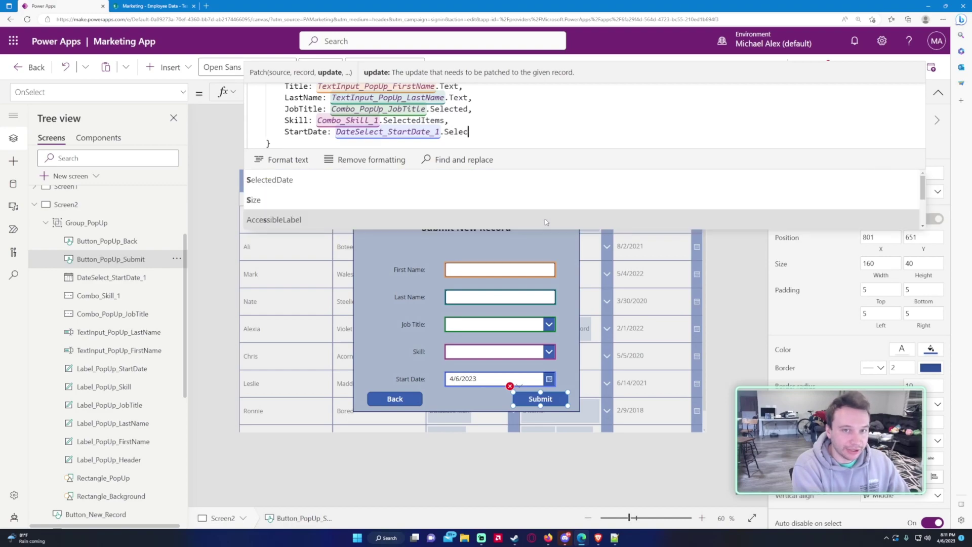
type("tedDate")
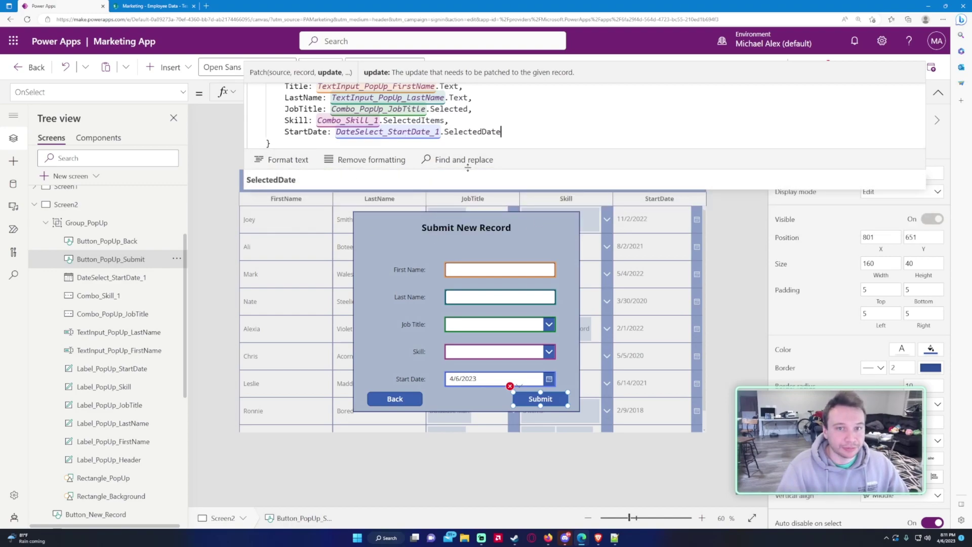
Step: Close the Patch formula with a final parenthesis after the record's closing brace
left_click_drag(468, 150, 486, 299)
left_click(447, 227)
key("Return")
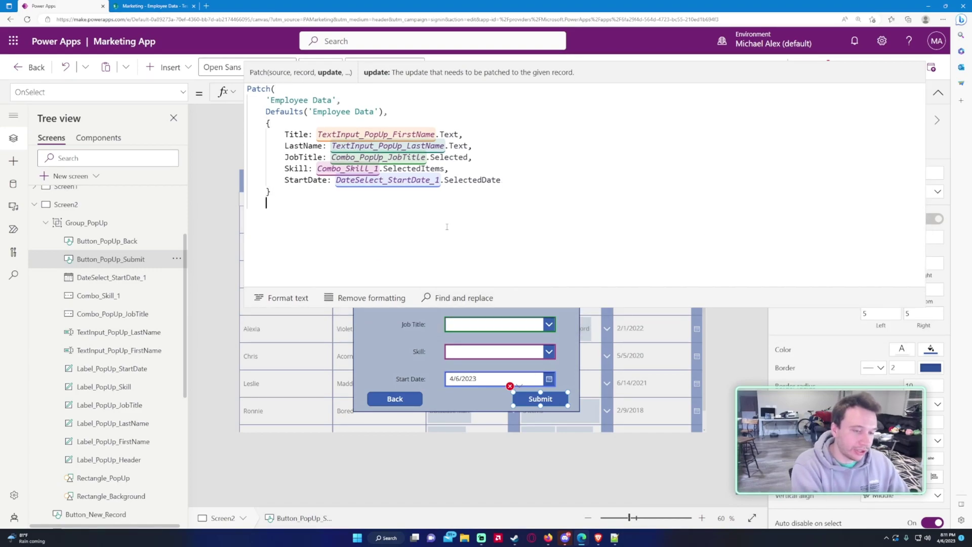
type(")")
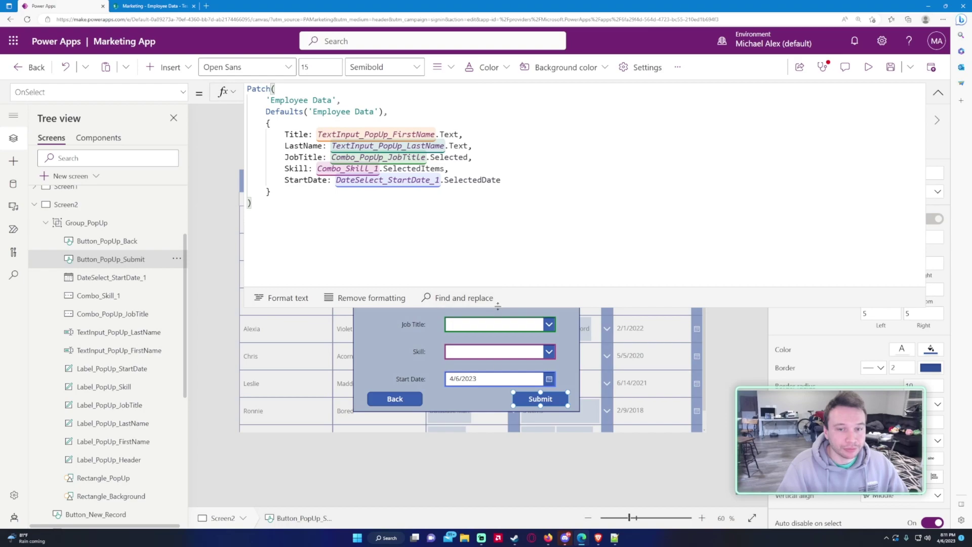
left_click_drag(496, 307, 496, 208)
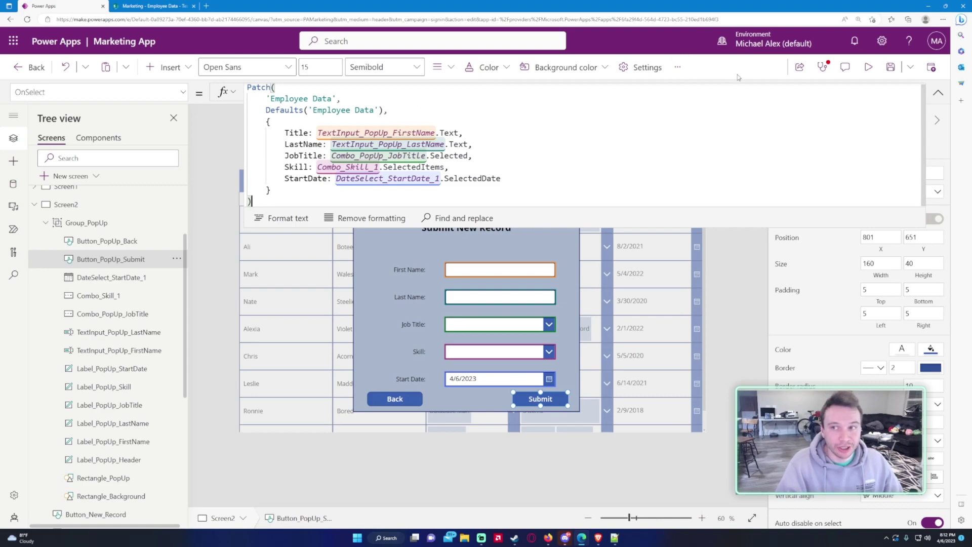
Step: Run the app in preview and test the pop-up's Back button
left_click(938, 92)
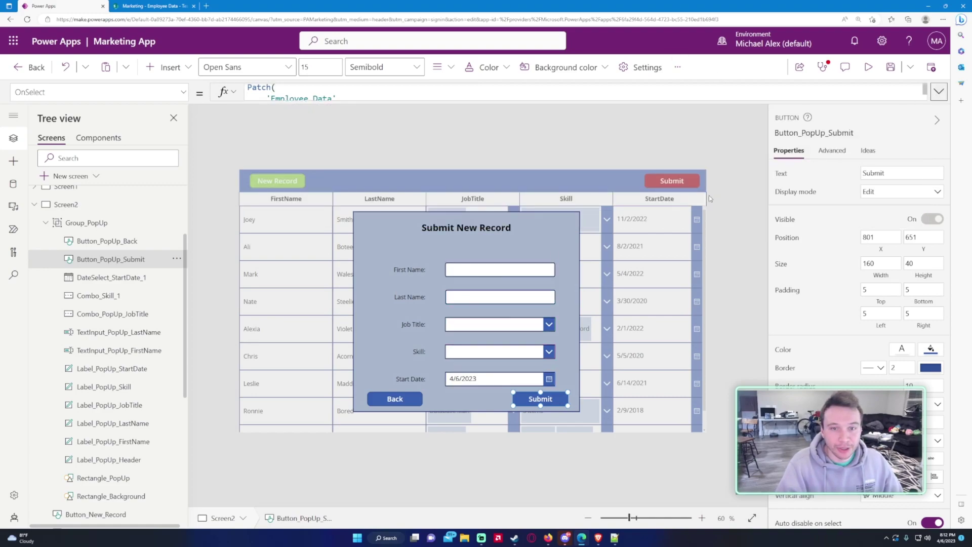
left_click(868, 67)
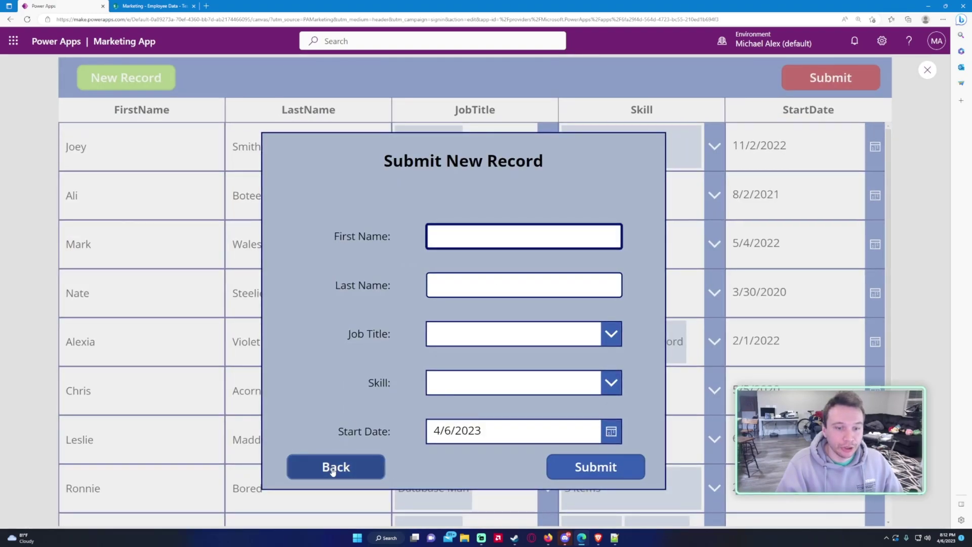
left_click(364, 475)
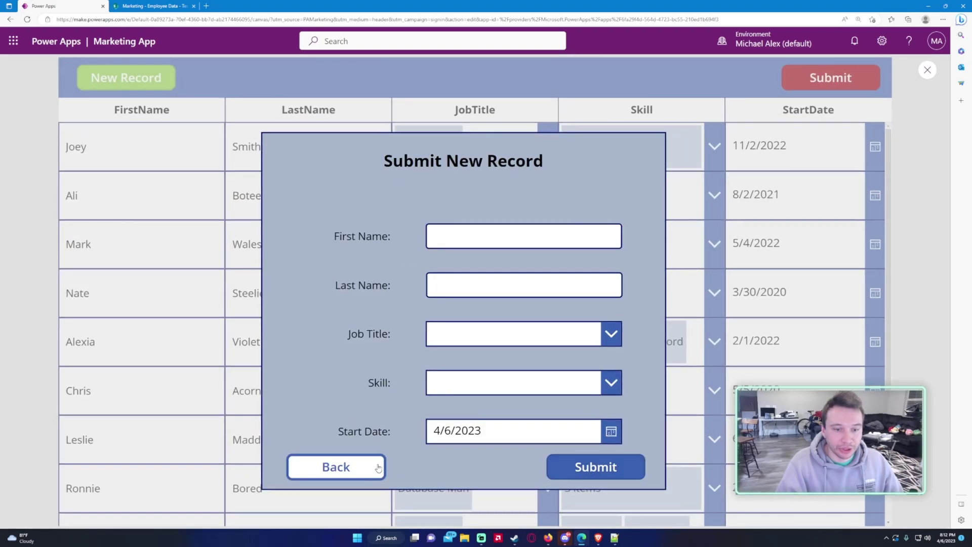
Step: Append Set(varPopUp, false) after the Patch in the Submit button's OnSelect
left_click(928, 71)
left_click(553, 403)
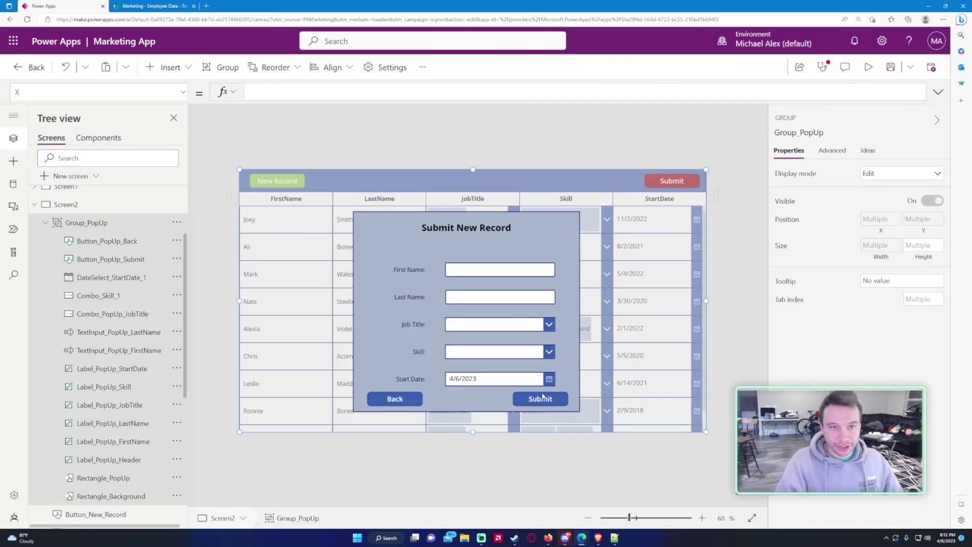
left_click(553, 402)
left_click_drag(371, 103, 371, 290)
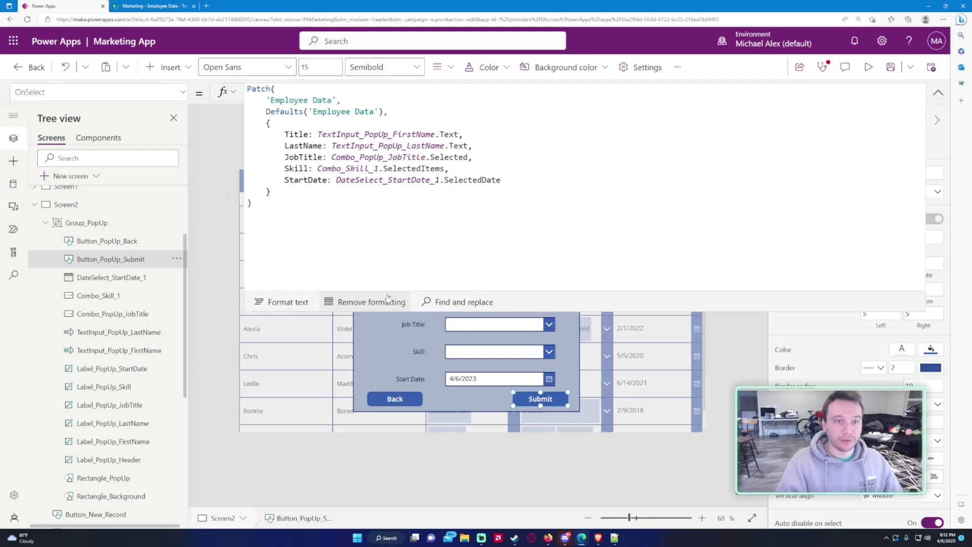
type("; ")
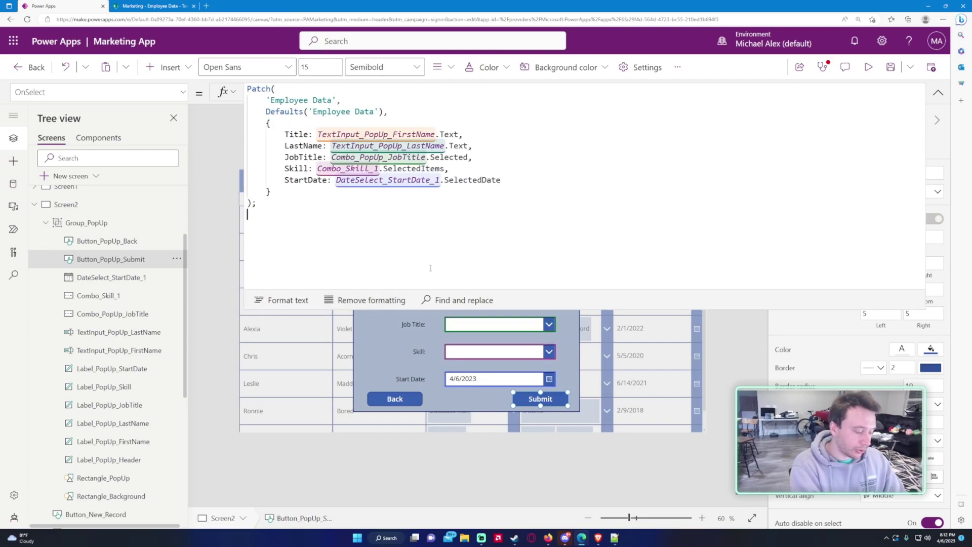
type("Set(")
key("Return")
type("v")
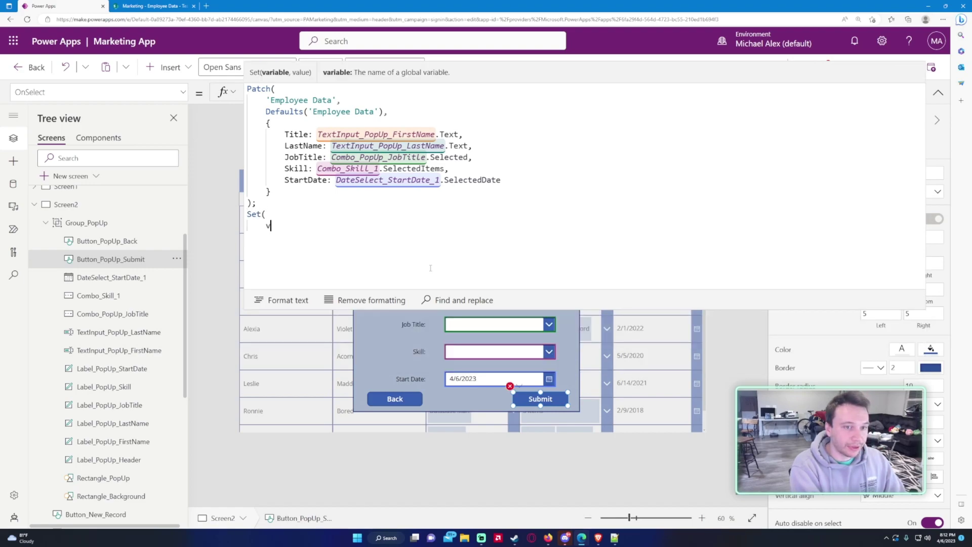
type("arPopUp")
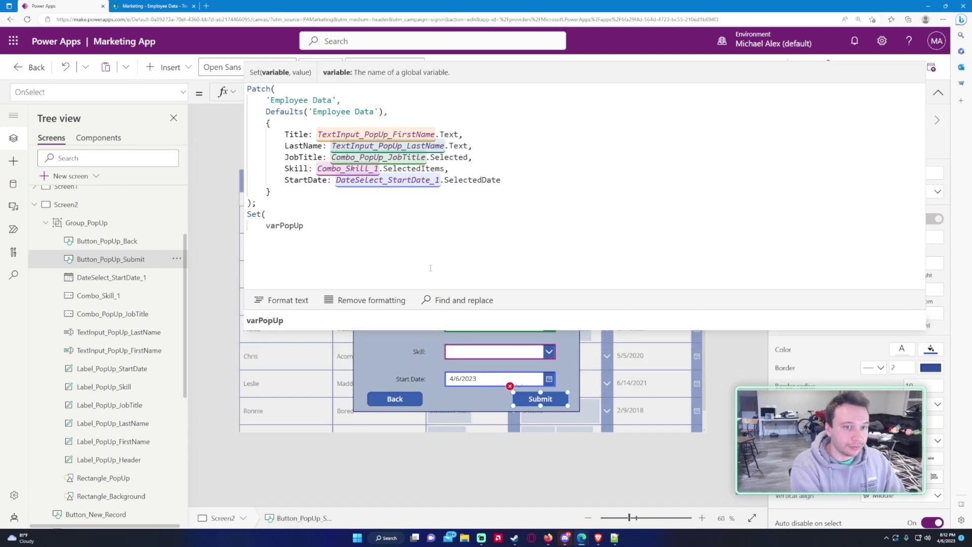
type(",")
key("Return")
type("false")
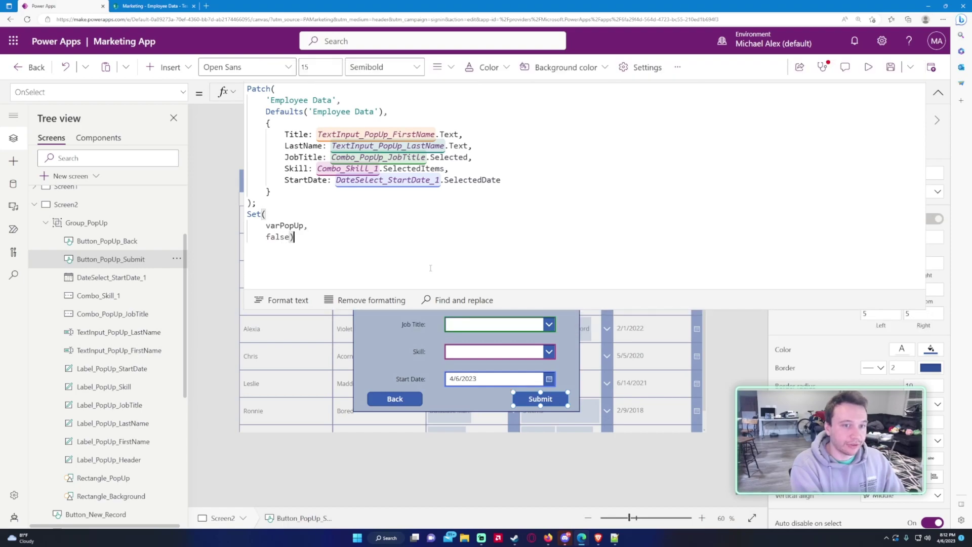
key("Return")
type(")")
Step: Insert Notify("Information was submitted"); between the Patch and the Set call
left_click(320, 201)
key("Return")
type("Notify")
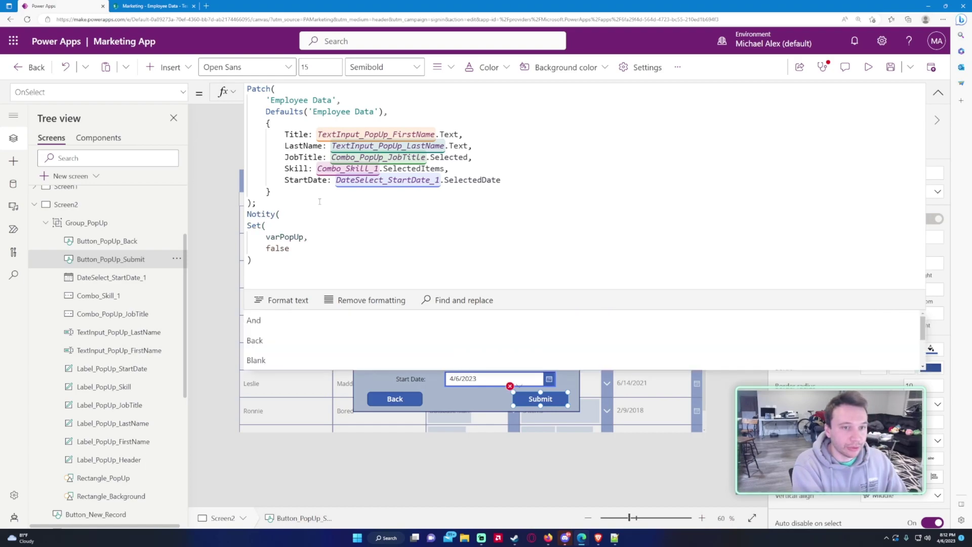
type("(\"Information was subm")
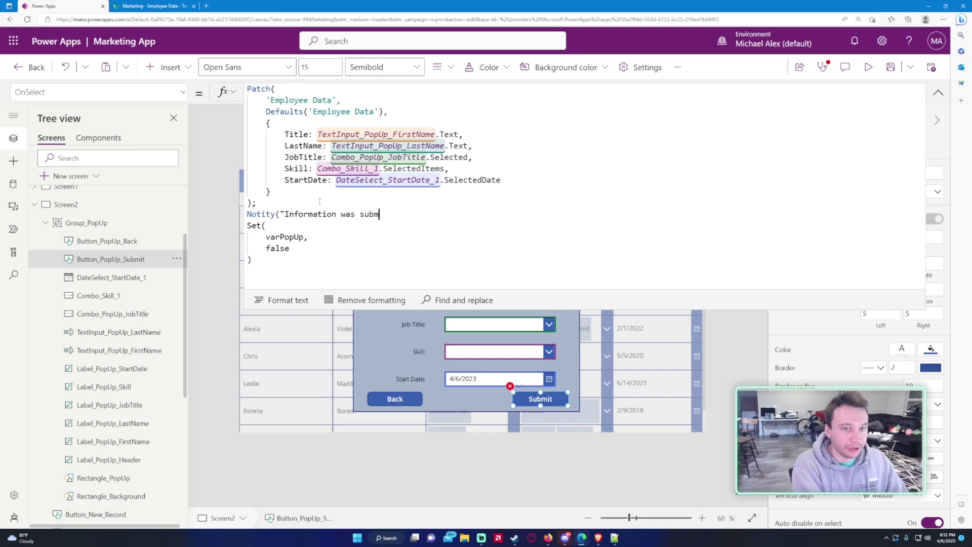
type("itted\");")
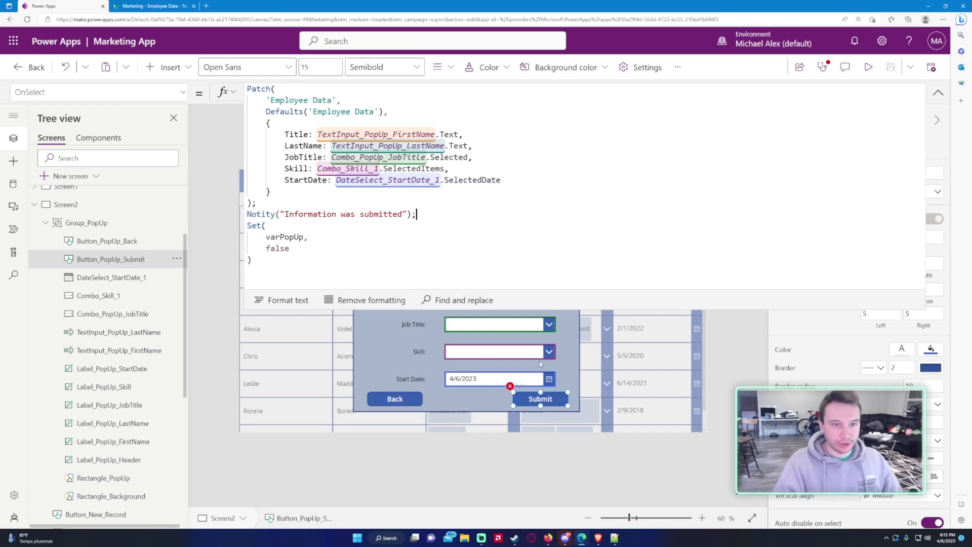
left_click(271, 214)
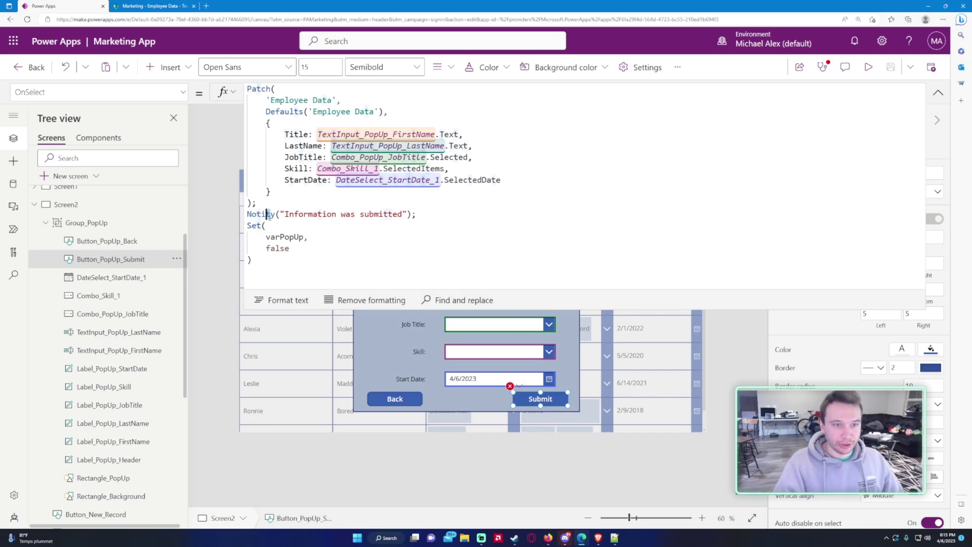
left_click(282, 211)
left_click(530, 400)
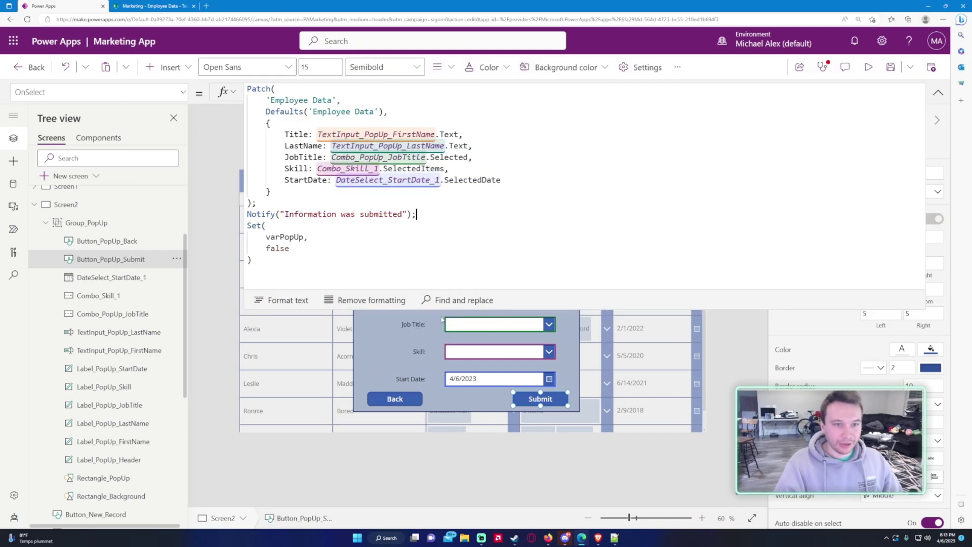
left_click(937, 92)
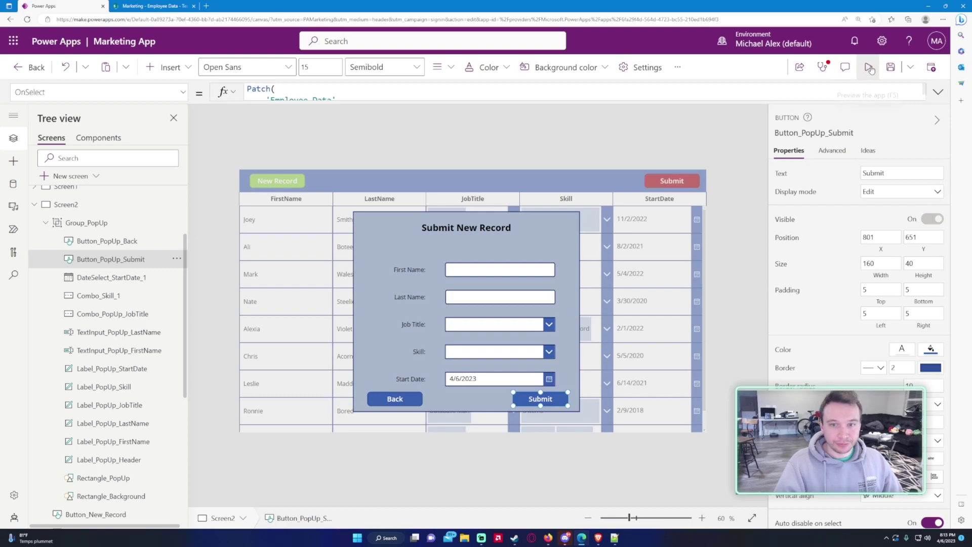
Step: Run the app in preview and open the Submit New Record pop-up
left_click(868, 67)
left_click(324, 465)
scroll(380, 213, "down", 1)
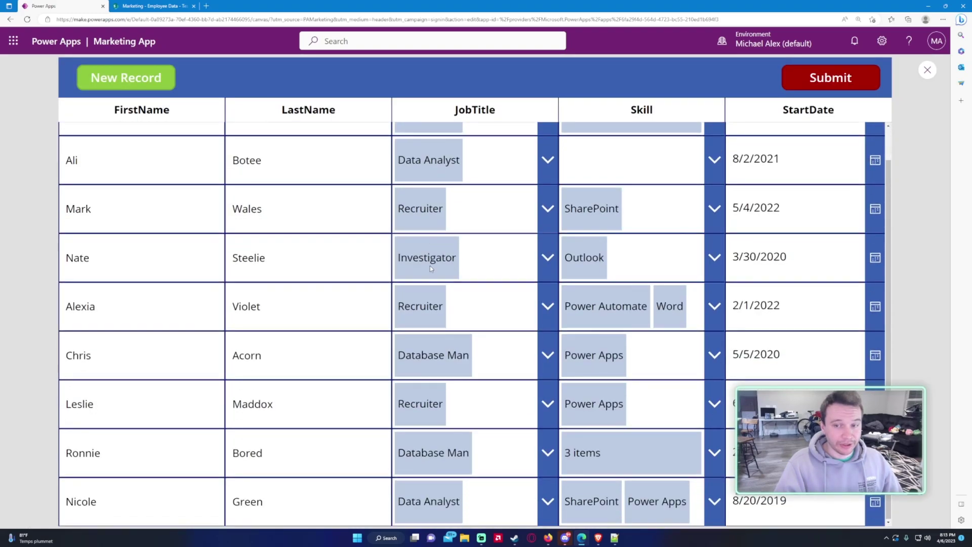
left_click(154, 76)
Step: Enter the new employee's first and last name and set the job title to Clerk
left_click(531, 239)
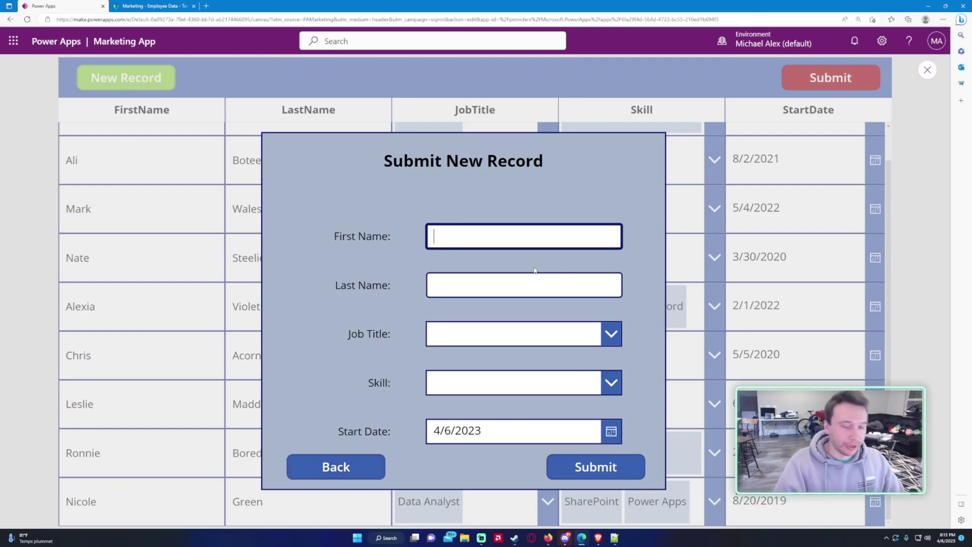
key("Tab")
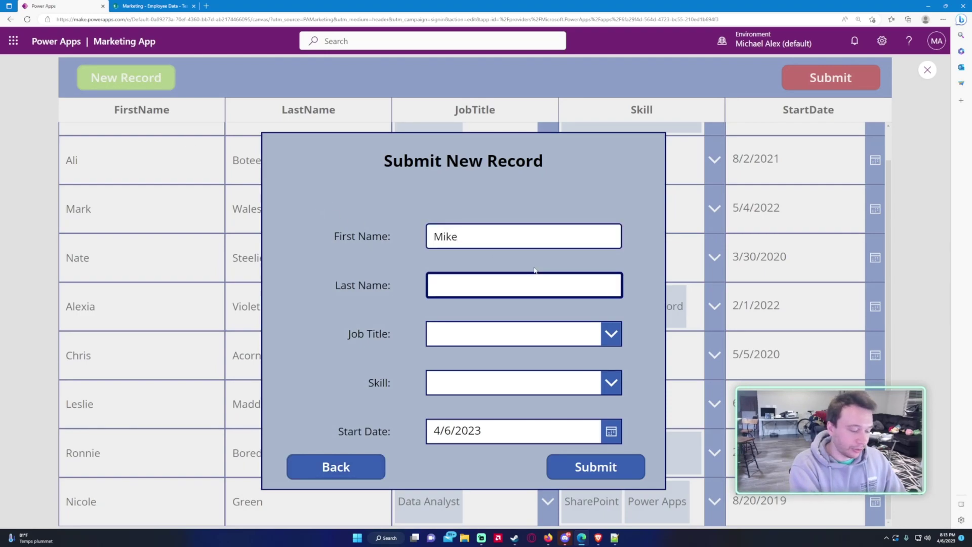
key("Tab")
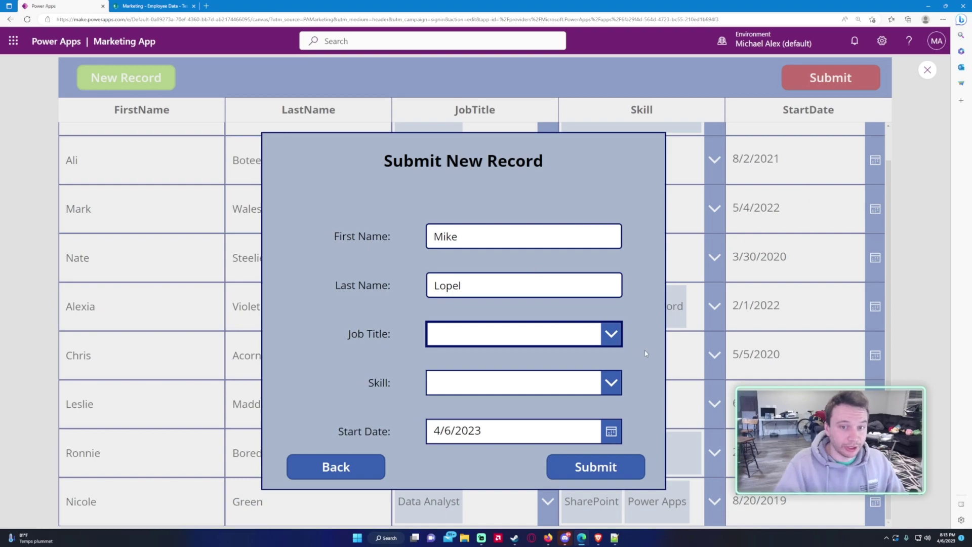
left_click(514, 340)
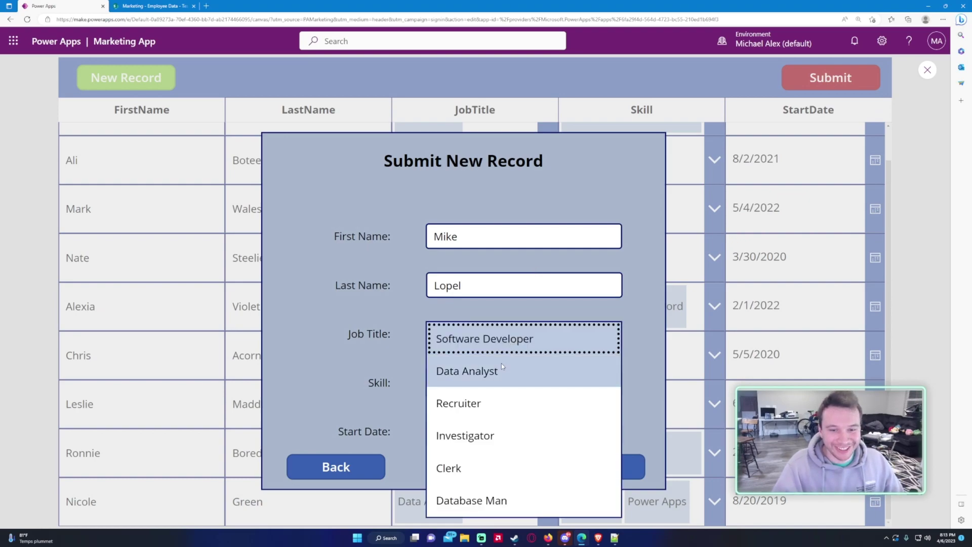
left_click(488, 461)
Step: Add Excel, Power Automate and Power Apps as the employee's skills
left_click(477, 383)
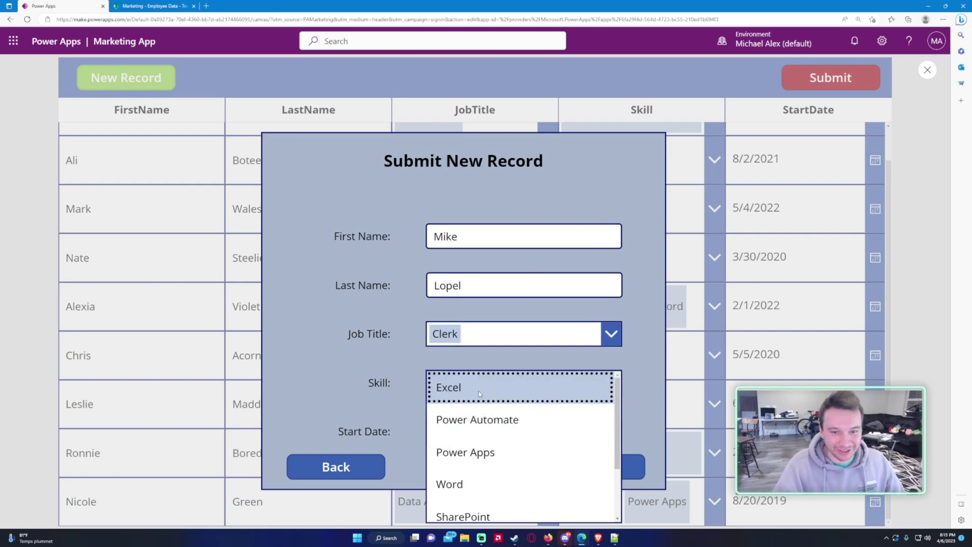
left_click(456, 387)
left_click(471, 442)
left_click(471, 475)
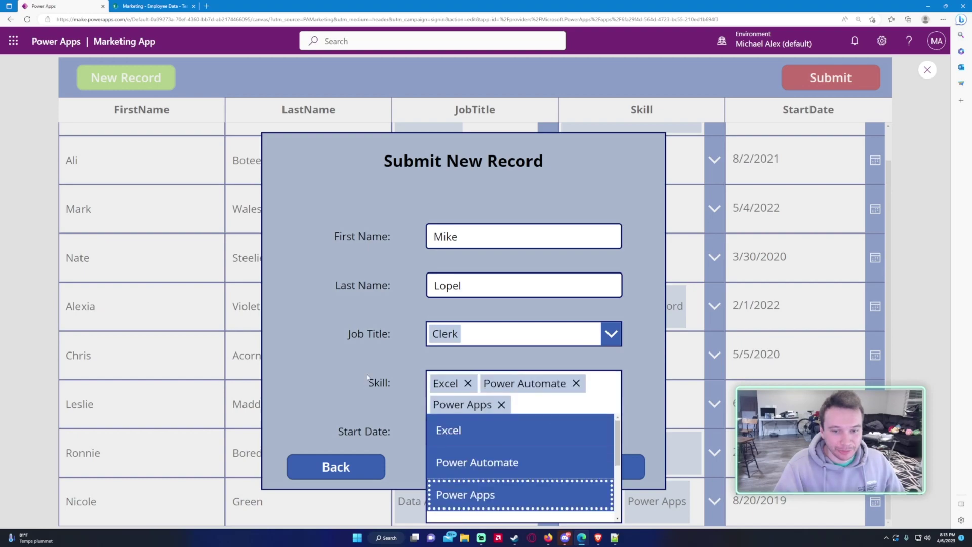
left_click(405, 401)
Step: Set the start date to March 30, 2023 and submit the record
left_click(468, 432)
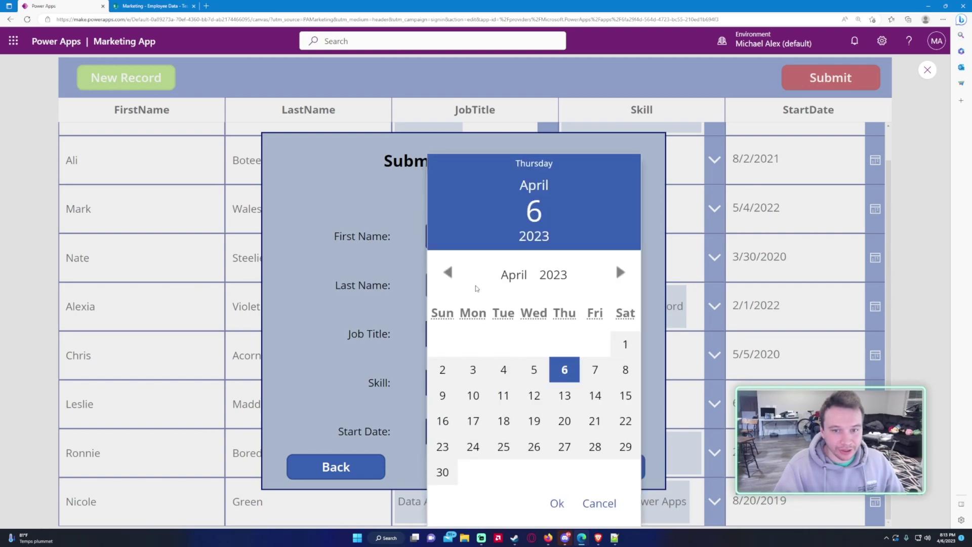
left_click(447, 298)
left_click(565, 472)
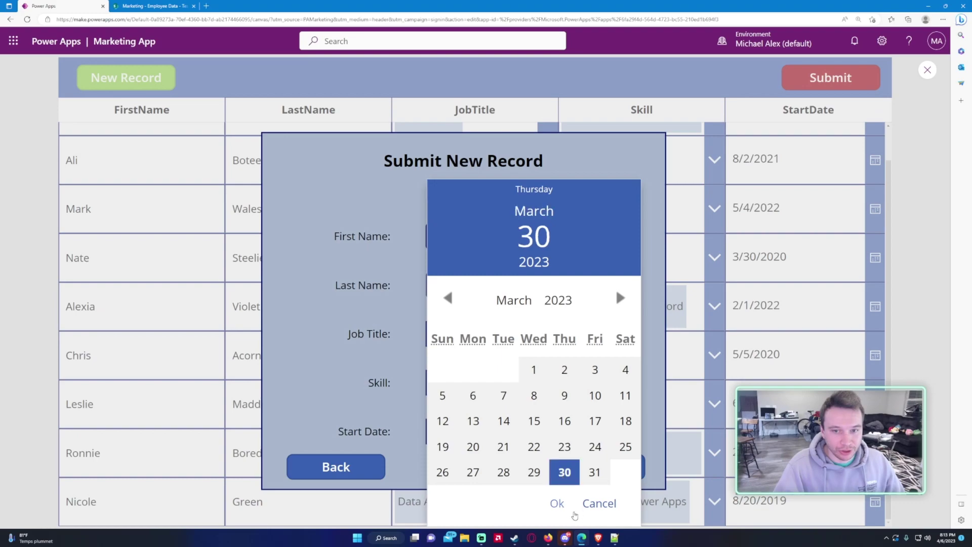
left_click(557, 504)
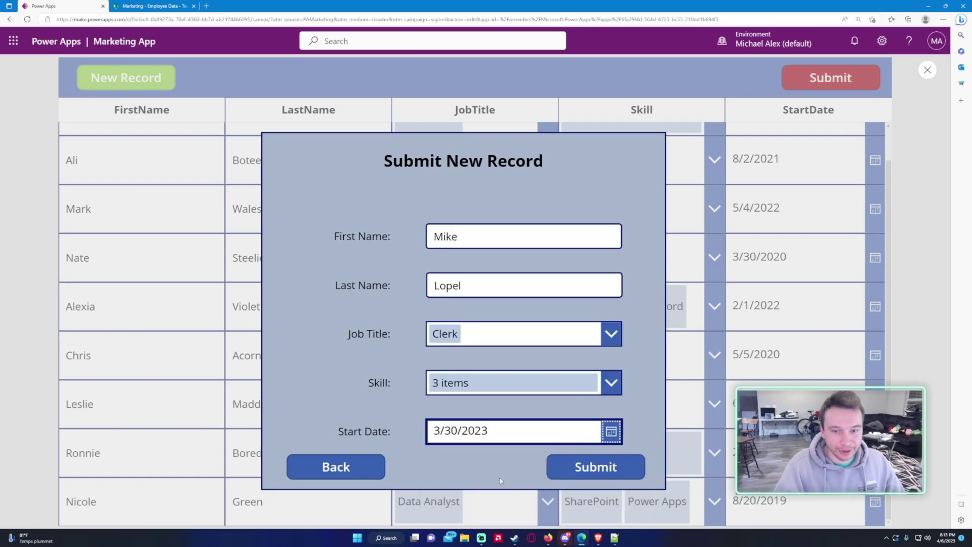
left_click(594, 466)
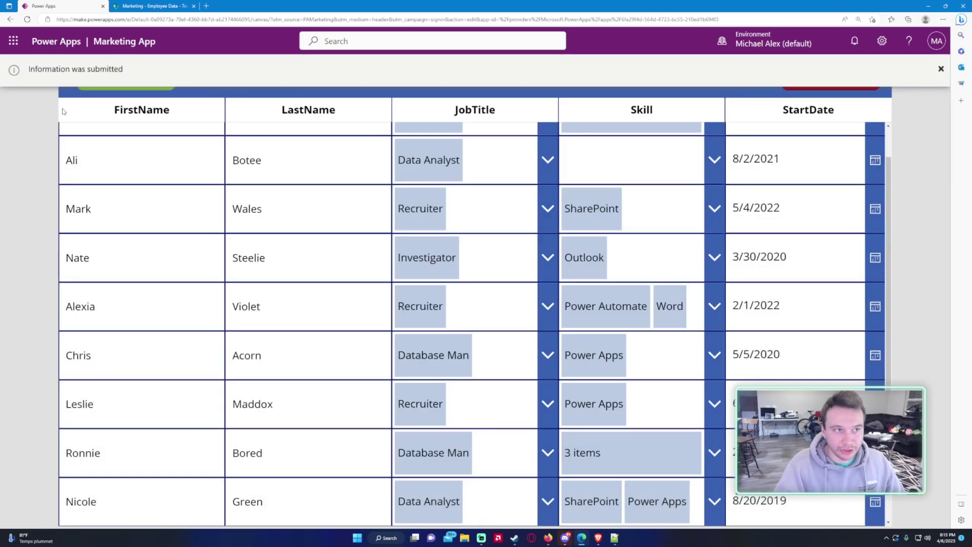
Step: Verify the new Clerk row dated 3/30/2023 at the table's end, then exit preview
scroll(303, 223, "up", 1)
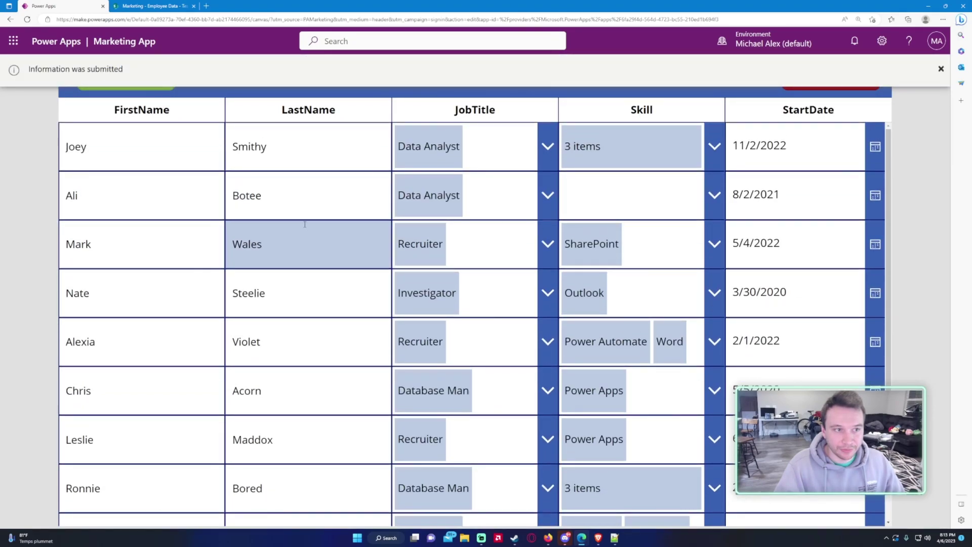
scroll(306, 206, "down", 2)
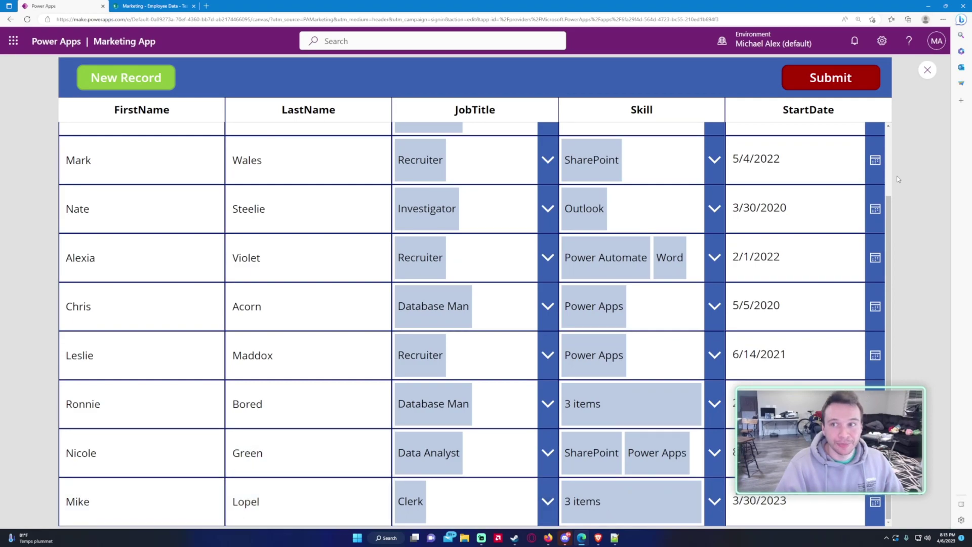
left_click(927, 70)
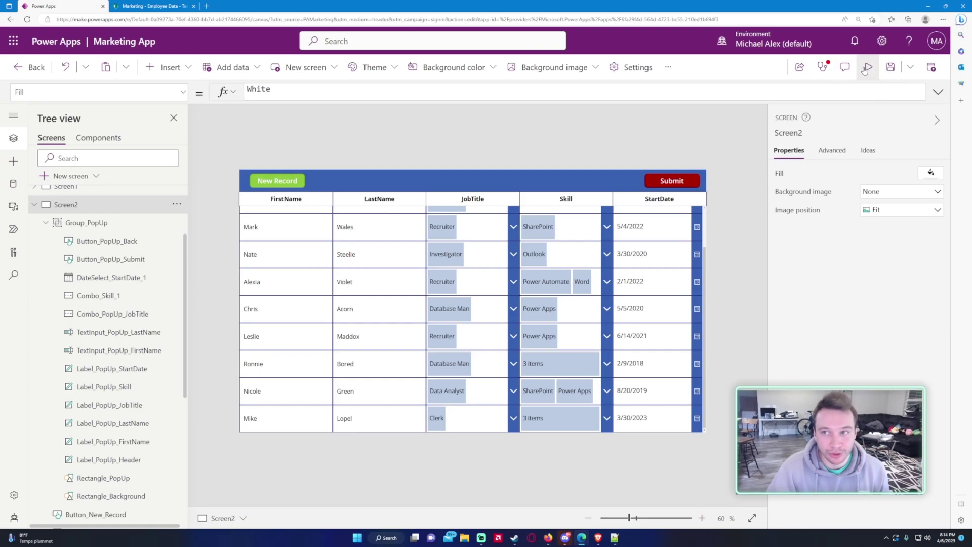
left_click(869, 67)
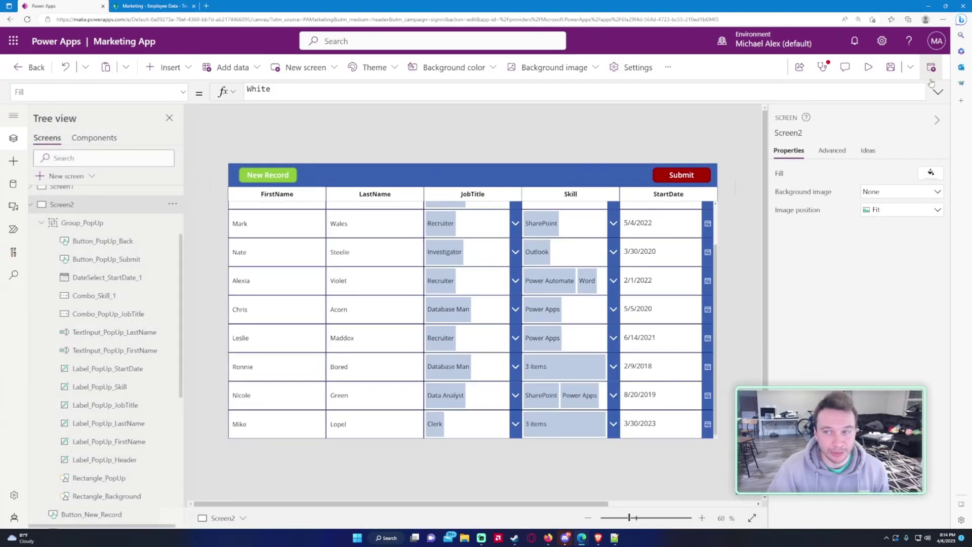
left_click(927, 70)
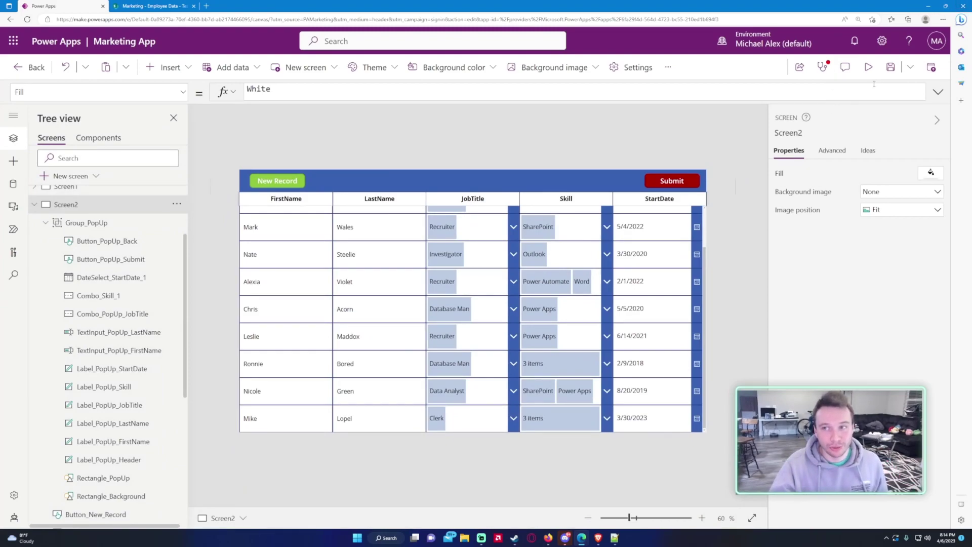
left_click(868, 67)
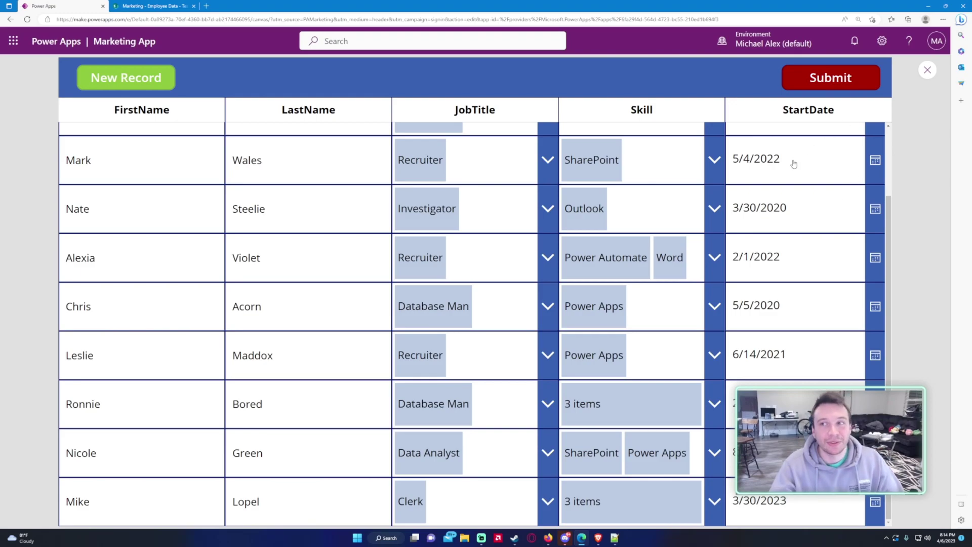
left_click(927, 71)
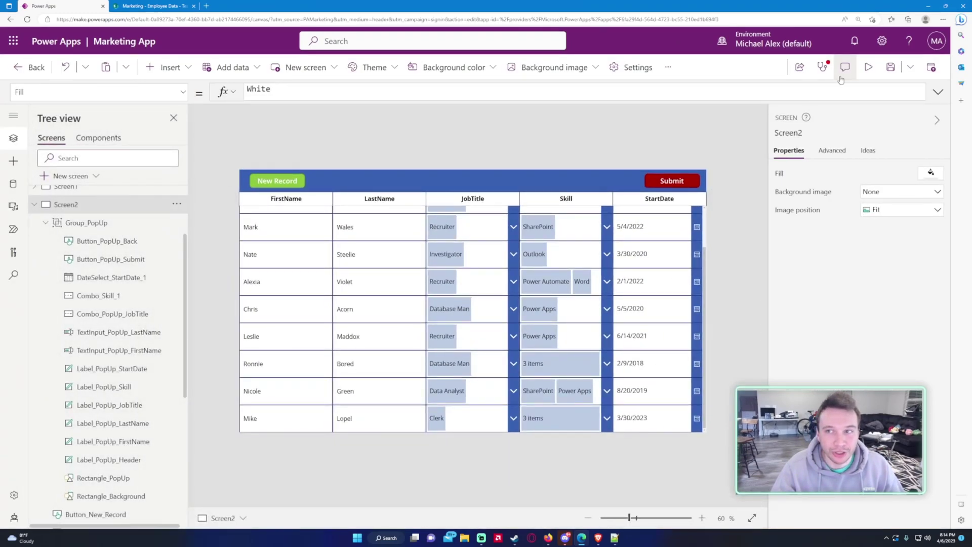
left_click(864, 67)
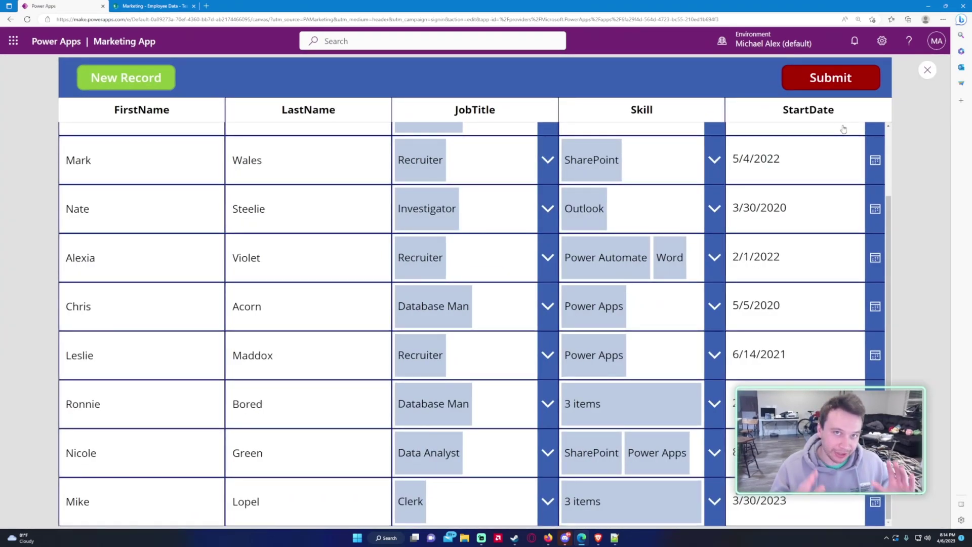
left_click(929, 71)
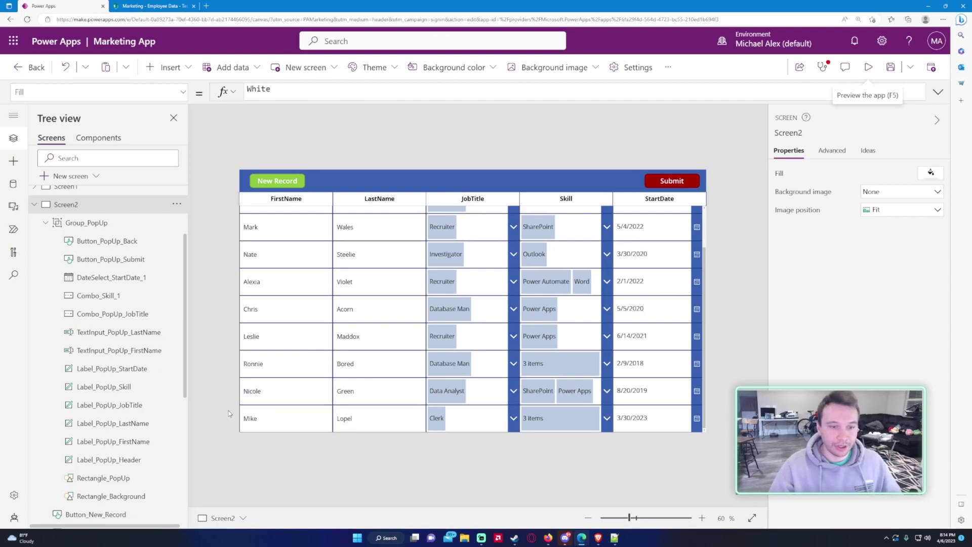
scroll(304, 404, "up", 2)
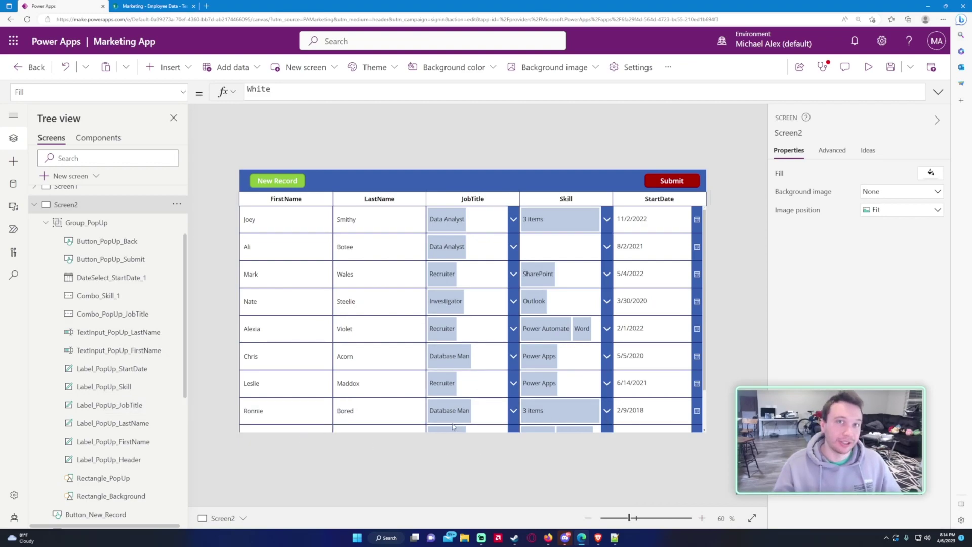
Step: Open and close the Submit New Record pop-up twice on the canvas, then save with Ctrl+S
scroll(431, 395, "down", 2)
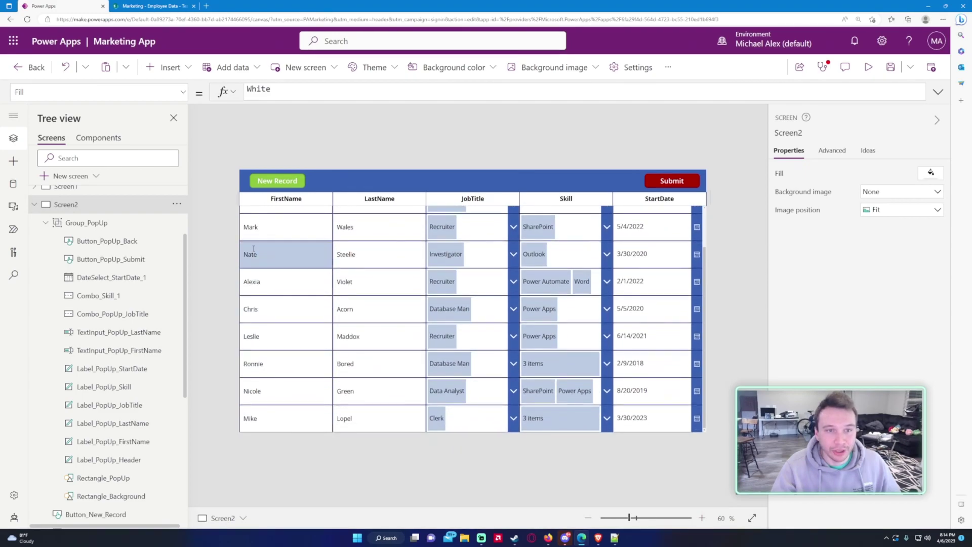
left_click(277, 181, "alt")
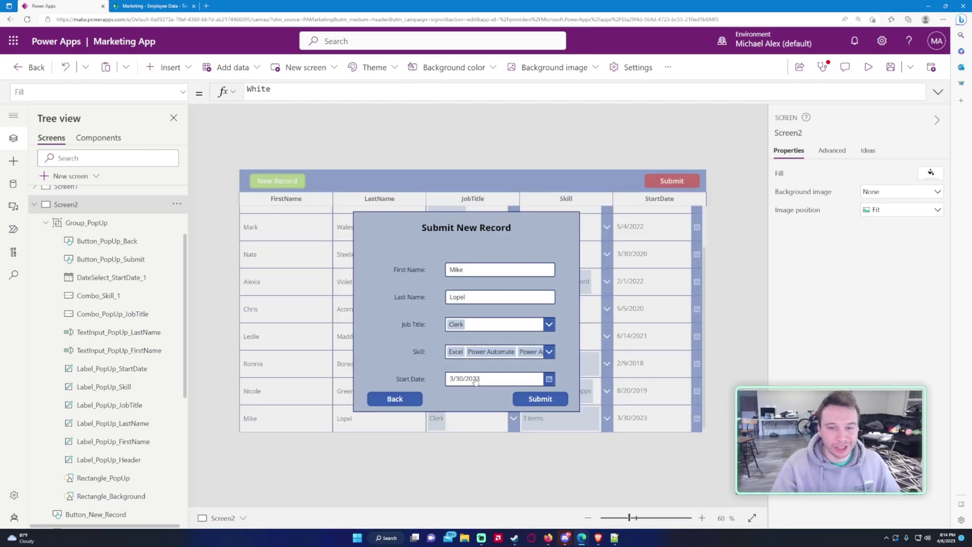
left_click(398, 405, "alt")
left_click(296, 183, "alt")
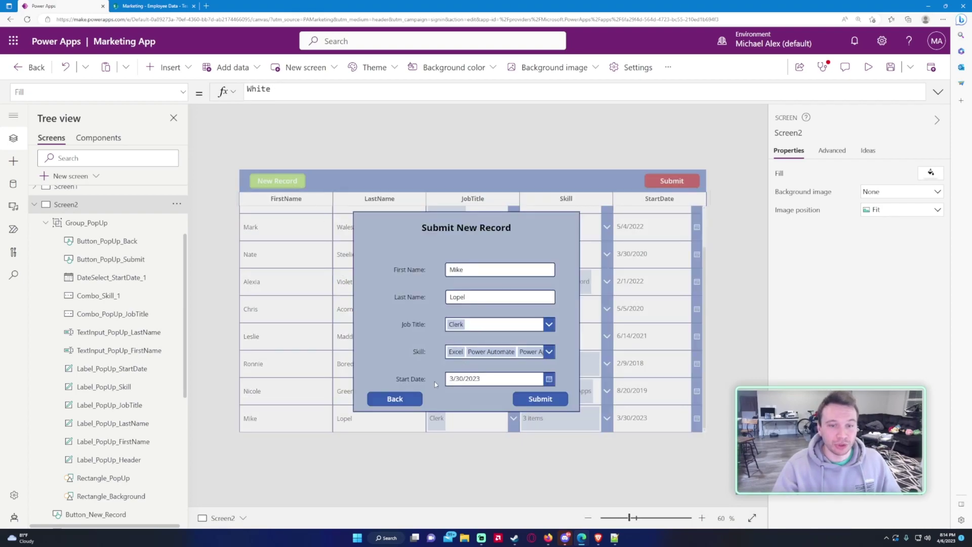
left_click(400, 398, "alt")
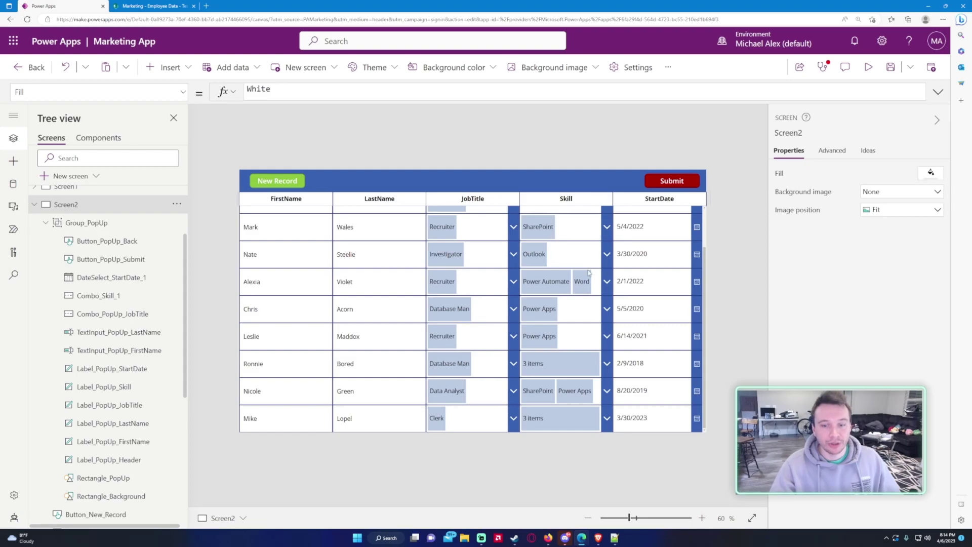
key("ctrl+s")
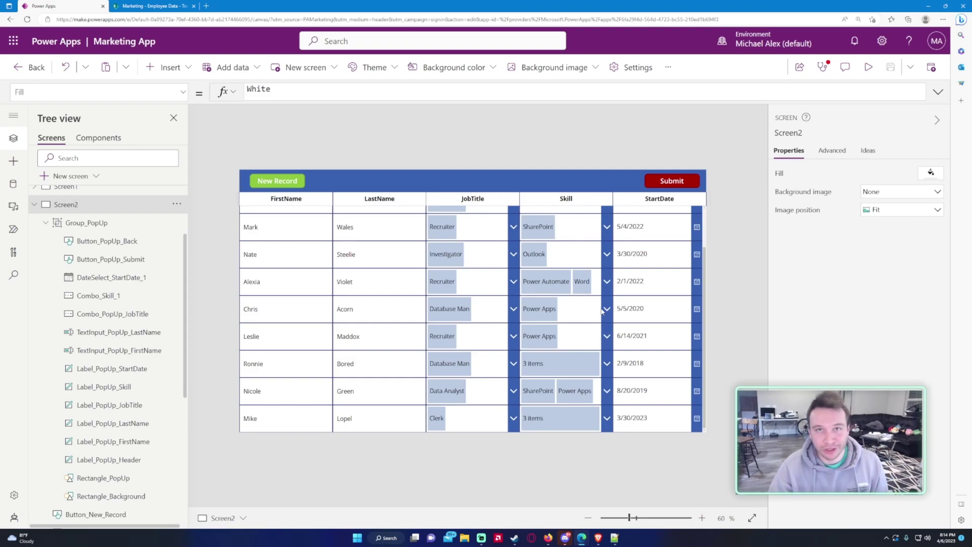